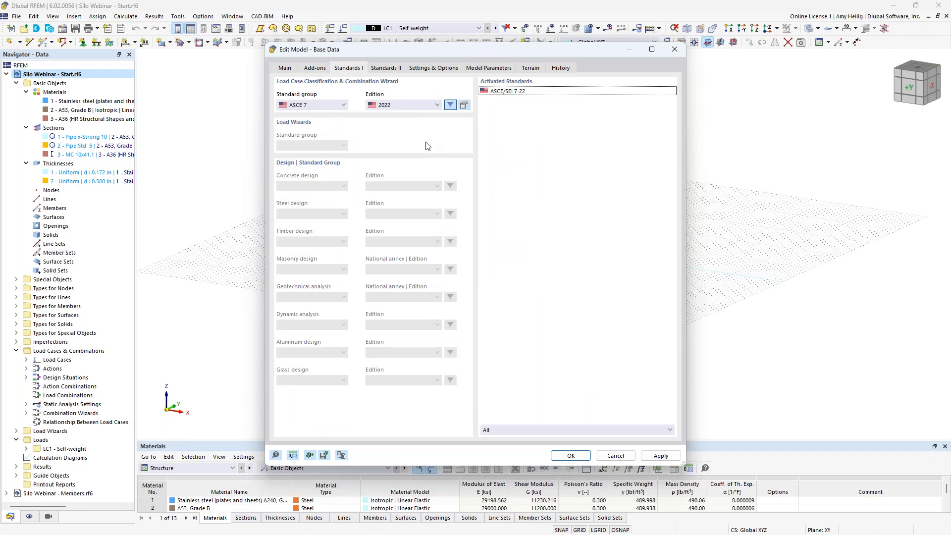
Review the available load standard groups and ASCE 7 editions in the model's base data without changing them
left_click(336, 105)
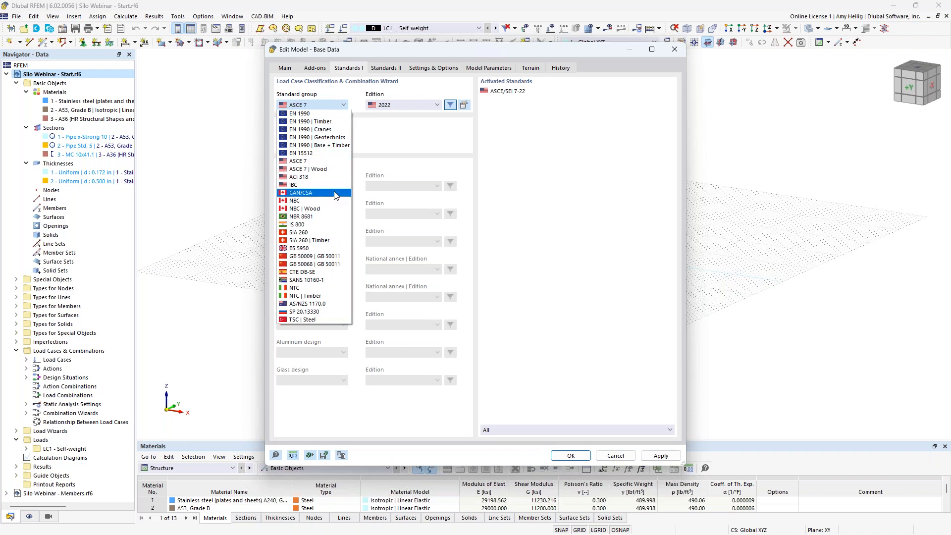
left_click(405, 130)
left_click(413, 105)
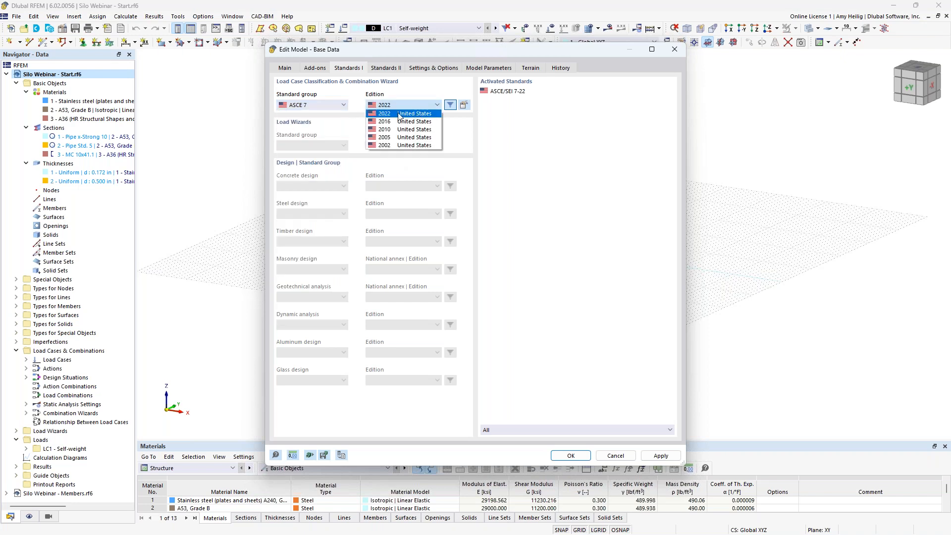
left_click(472, 132)
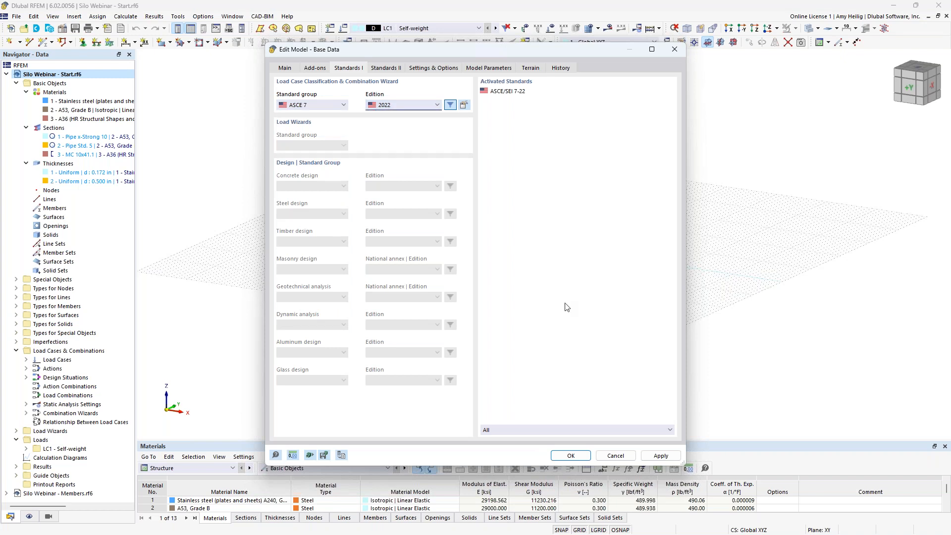
left_click(609, 456)
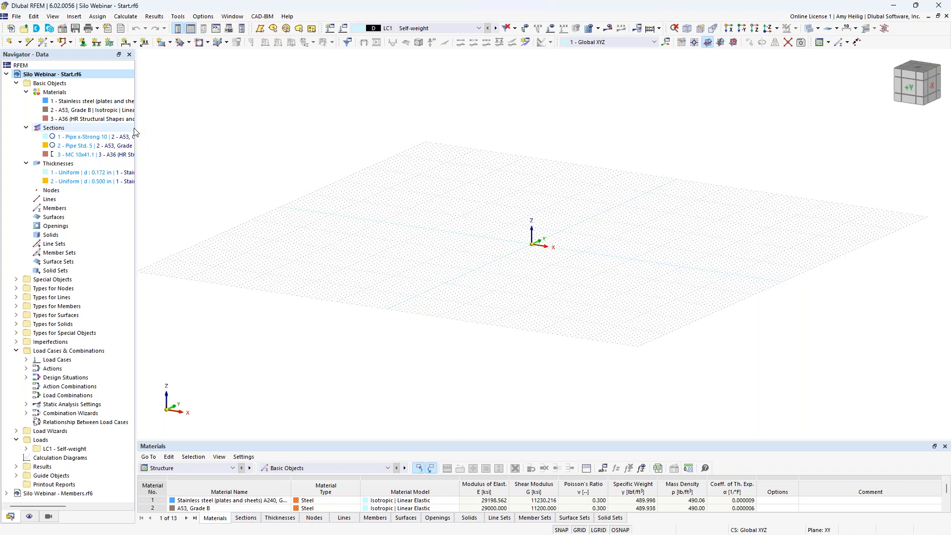
Widen the data navigator and collapse its Thicknesses, Sections and Materials branches
left_click_drag(136, 127, 175, 127)
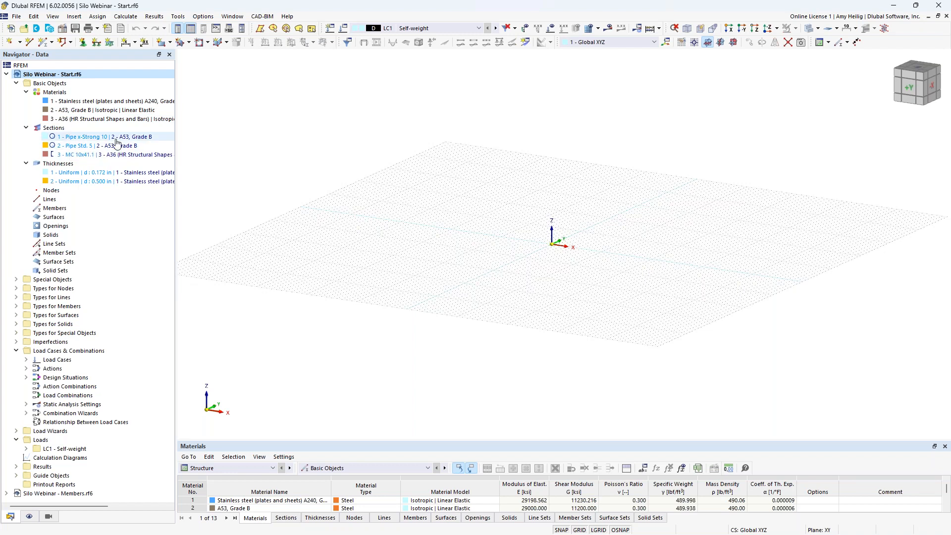
left_click(26, 164)
left_click(25, 128)
left_click(26, 93)
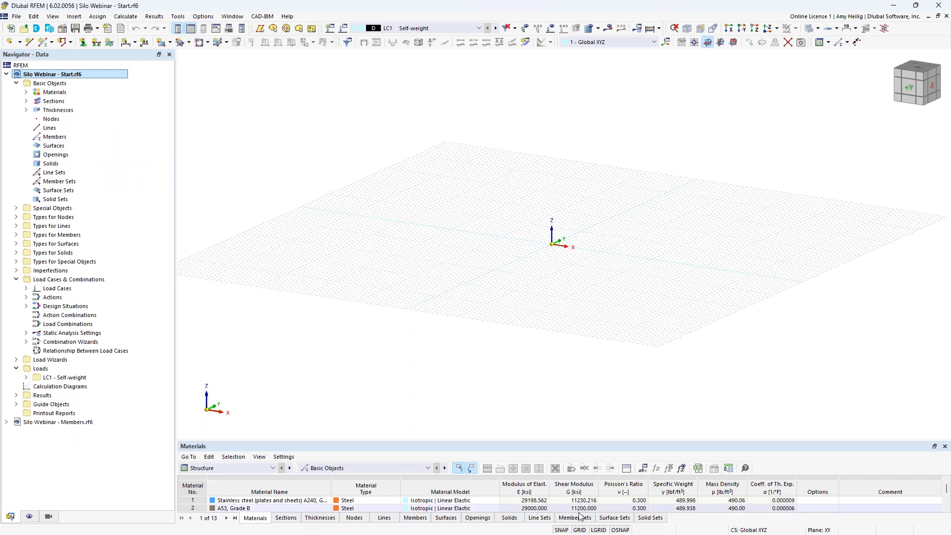
Set the work plane's origin Z coordinate to 61 ft in the grid settings
right_click(581, 530)
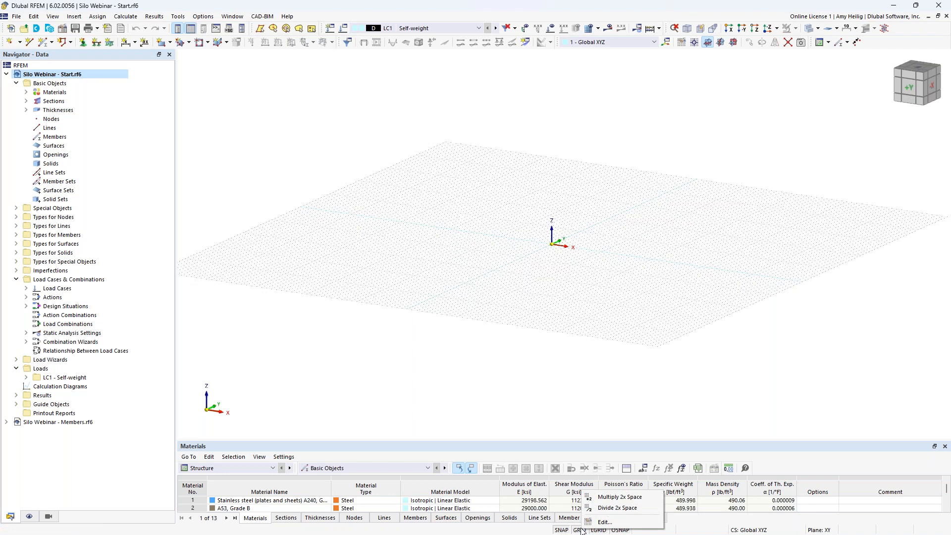
left_click(603, 521)
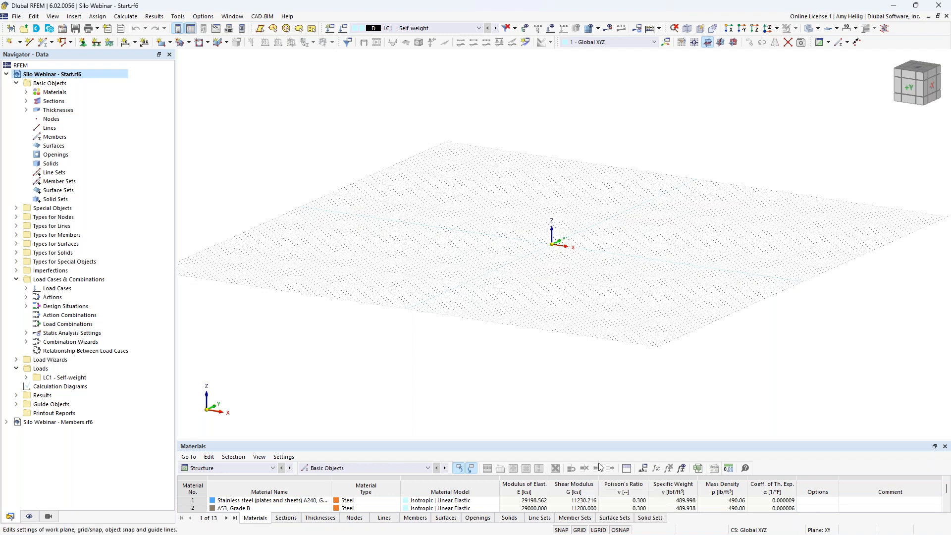
double_click(579, 177)
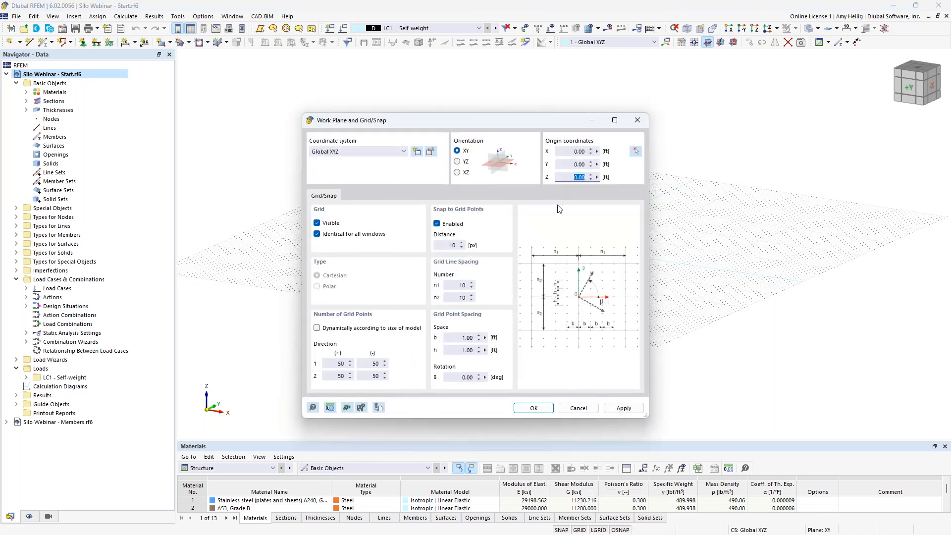
type("61")
left_click(545, 407)
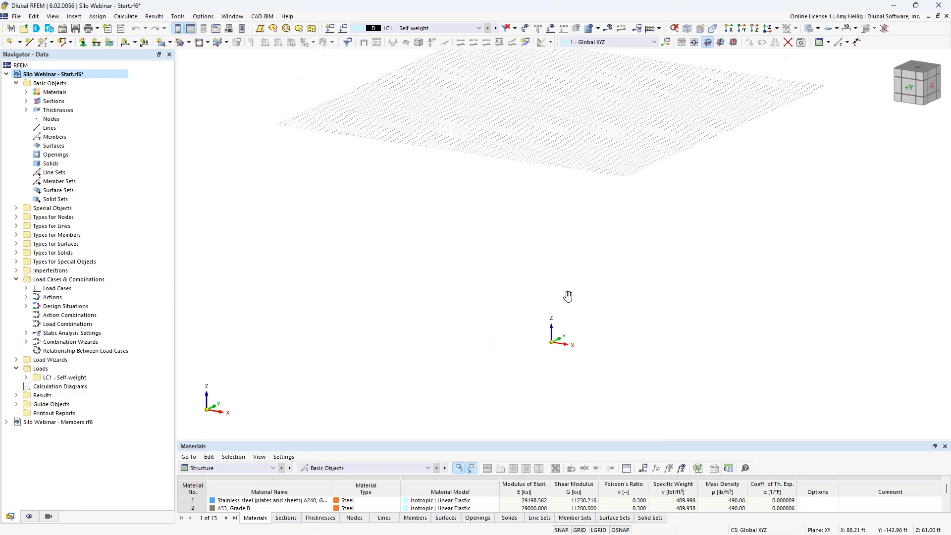
Draw a circle line of radius 1.5 ft centred at X 0, Y 0, Z 61 ft
scroll(537, 187, "up", 4)
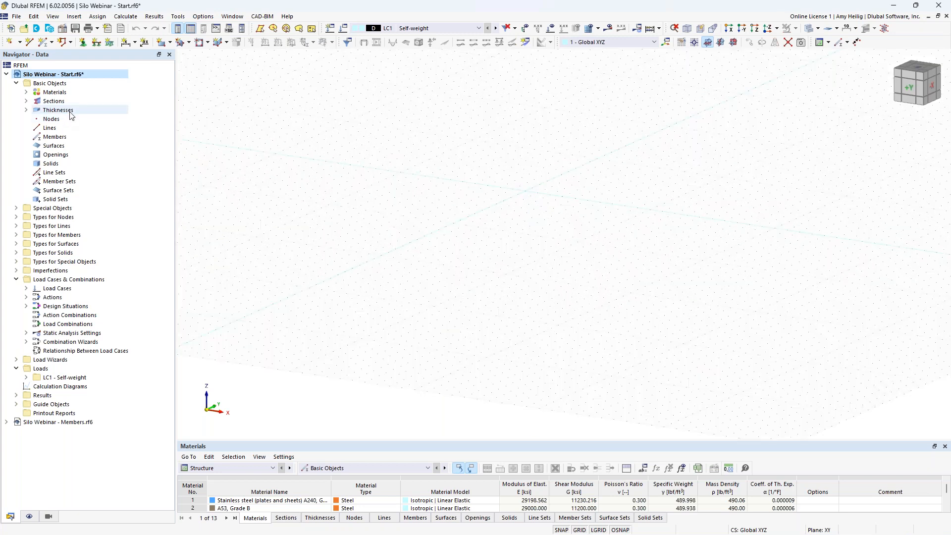
left_click(29, 43)
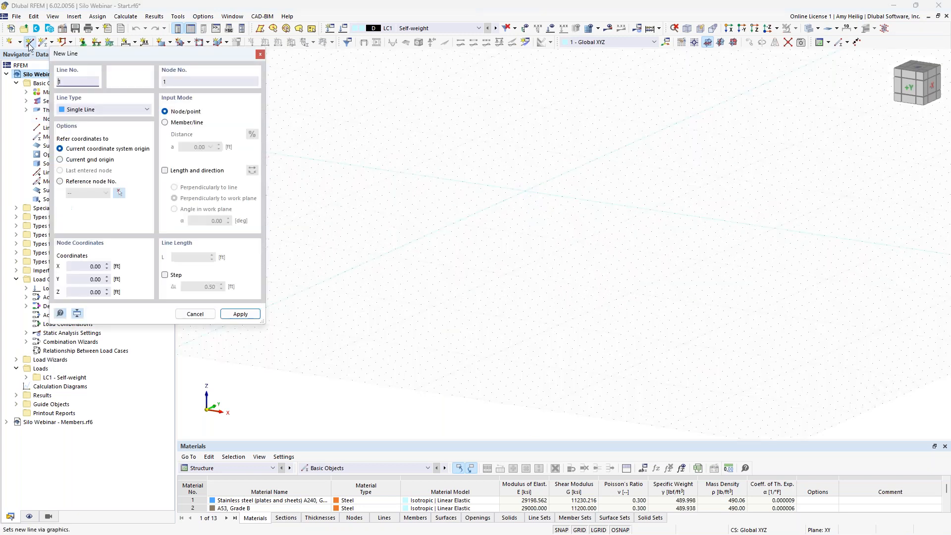
left_click(86, 109)
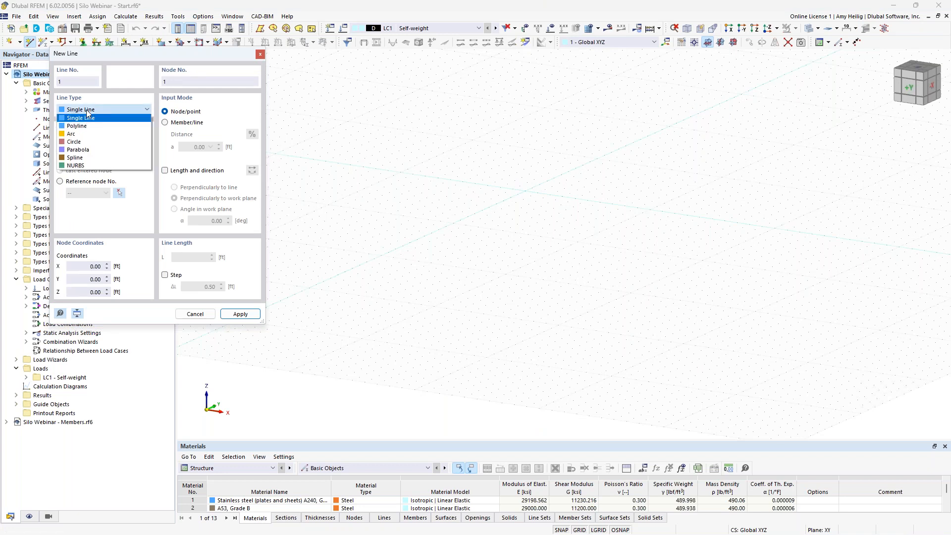
left_click(89, 143)
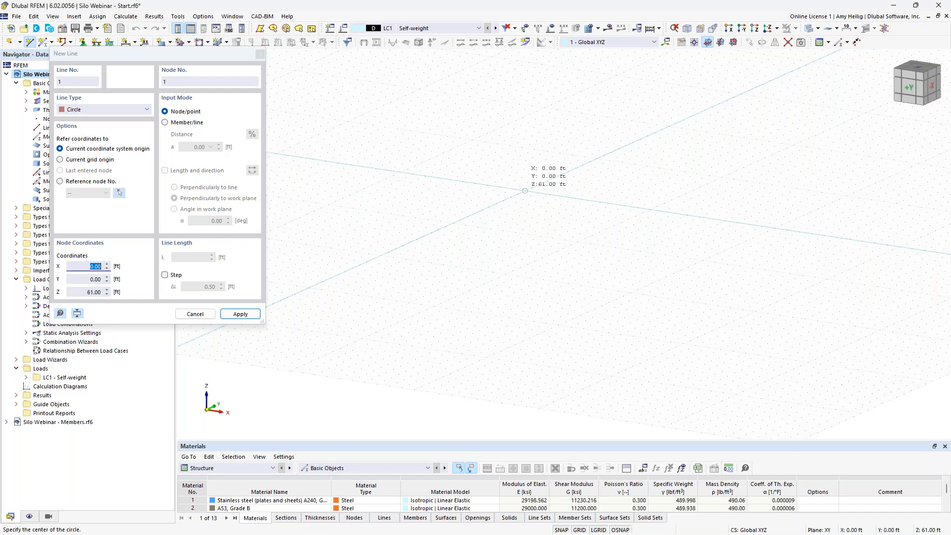
left_click(524, 190)
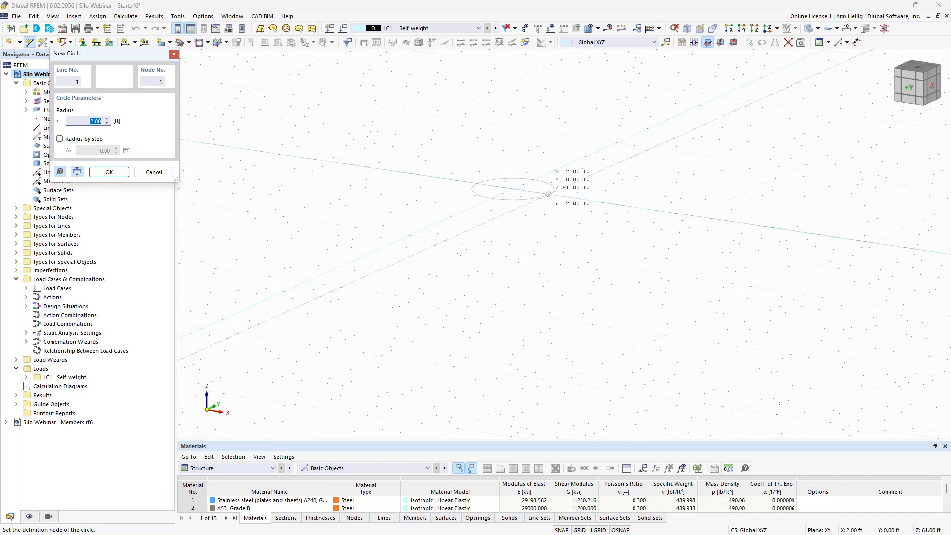
type("1.5")
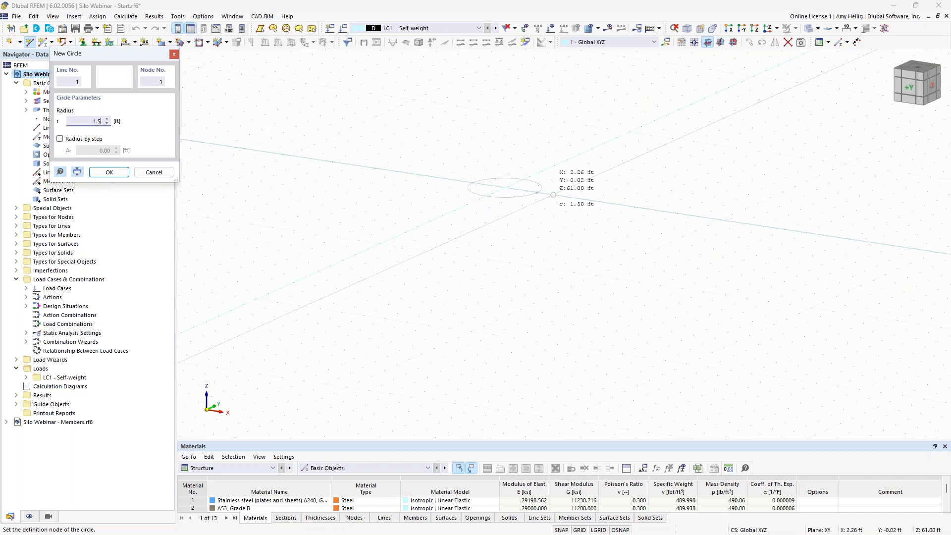
key("Return")
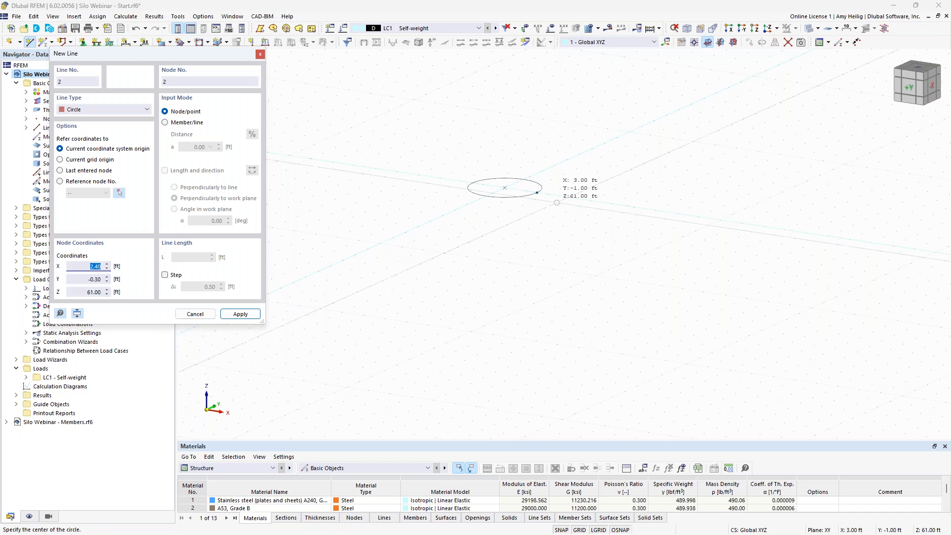
key("Escape")
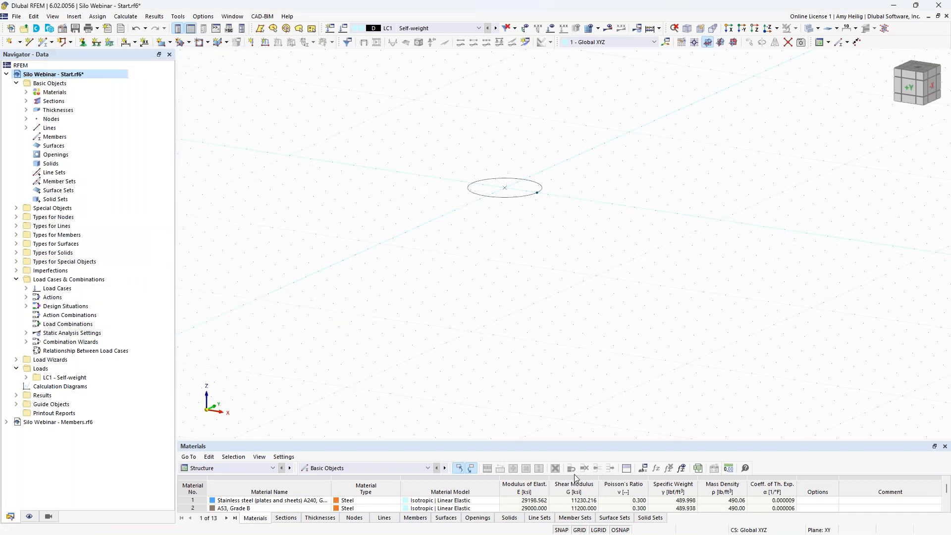
Set the work plane's origin Z coordinate to 59.25 ft
right_click(587, 529)
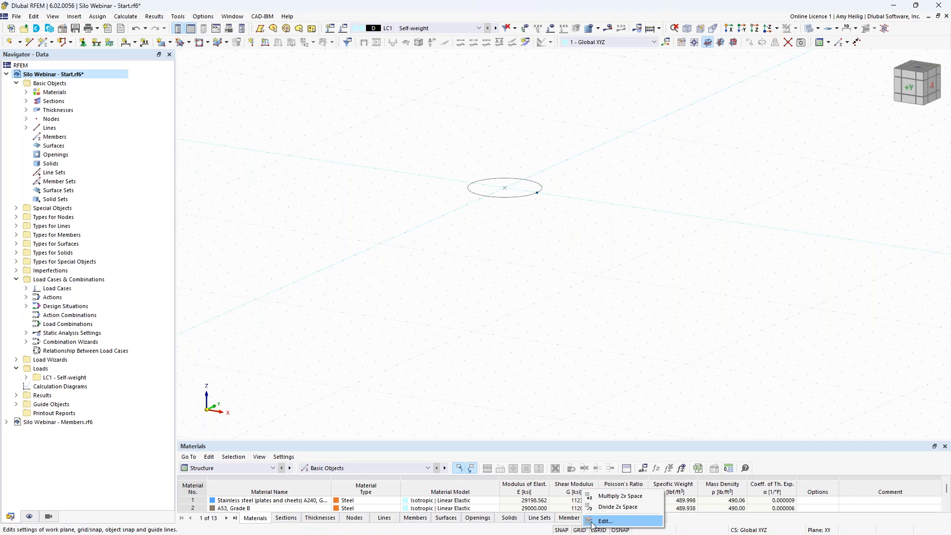
left_click(604, 520)
left_click_drag(570, 177, 605, 178)
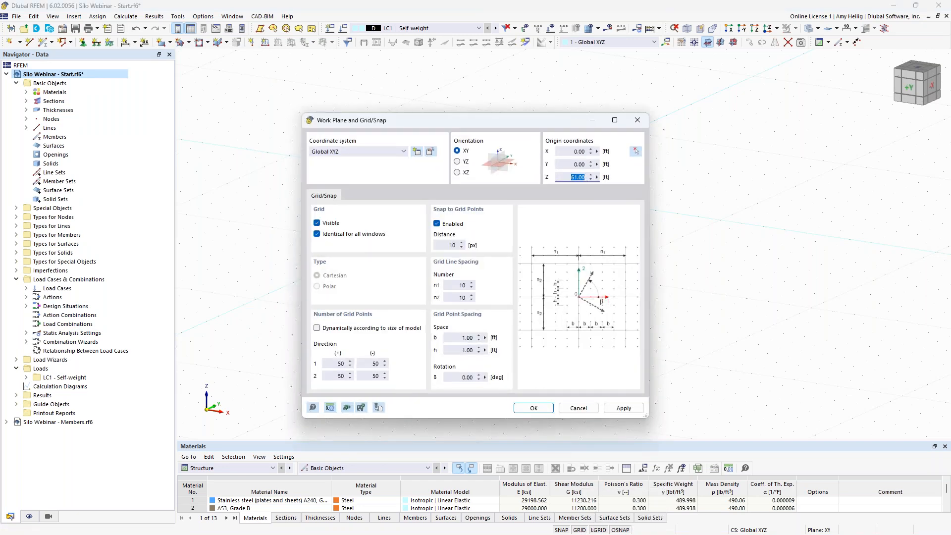
type("59.25")
key("Return")
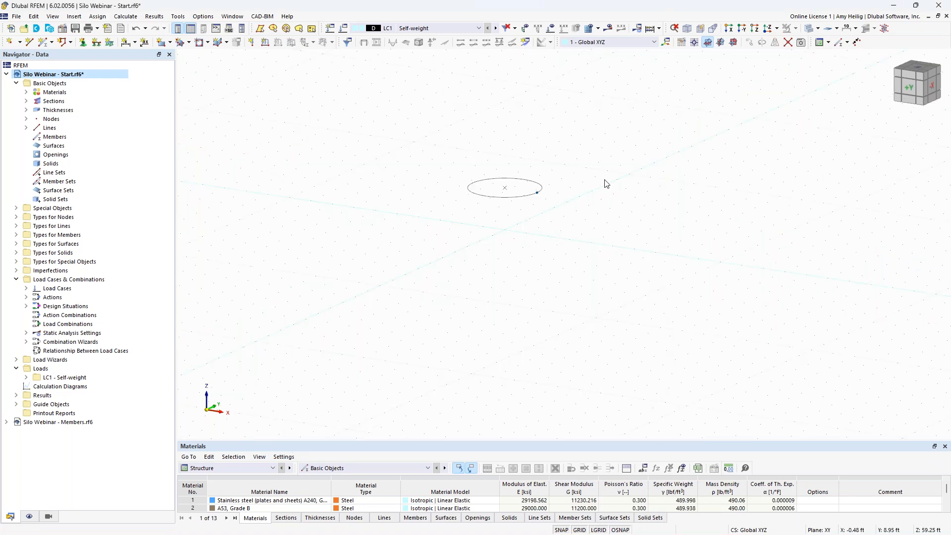
Draw a single line from the circle's node to X 7, Y 0, Z 59.25 ft
scroll(577, 241, "down", 1)
middle_click_drag(578, 240, 500, 214, "ctrl")
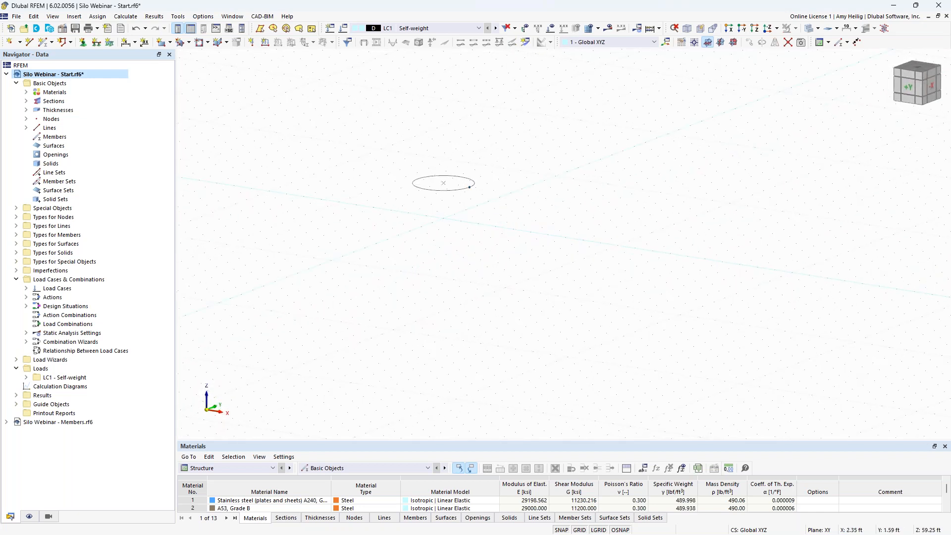
left_click(28, 44)
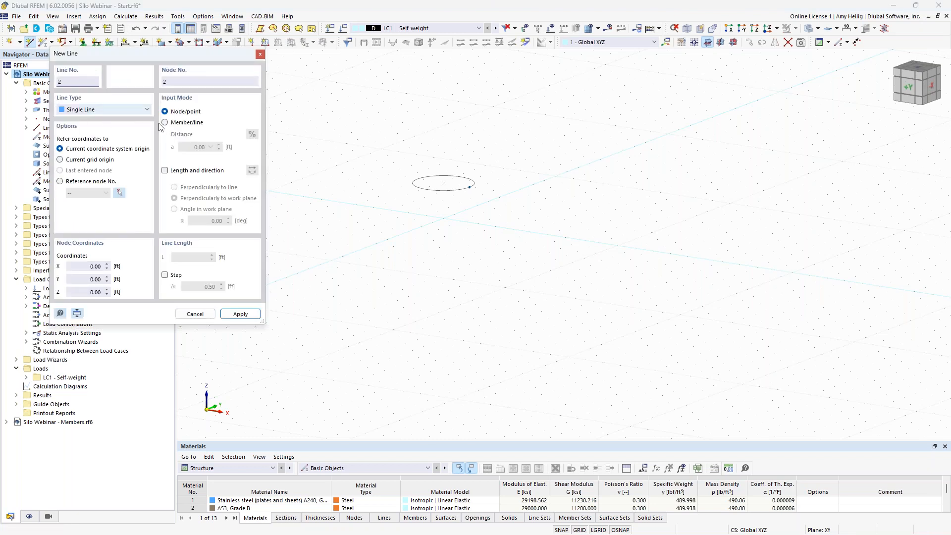
scroll(470, 186, "up", 2)
left_click(467, 175)
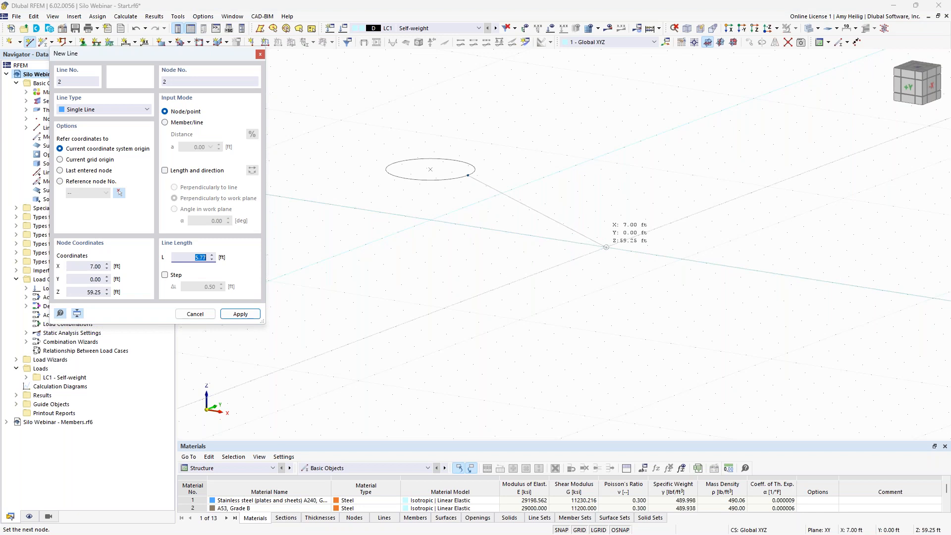
left_click(606, 246)
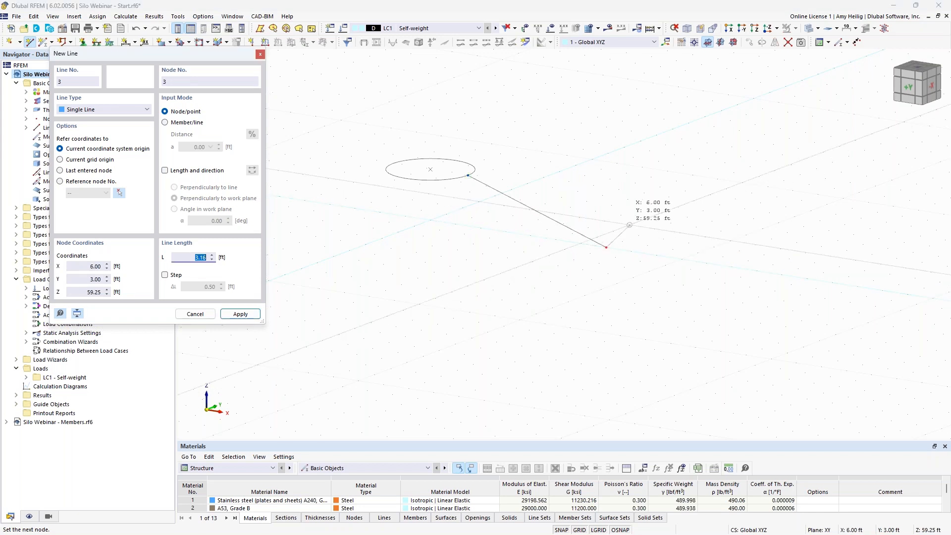
key("Escape")
key("Escape")
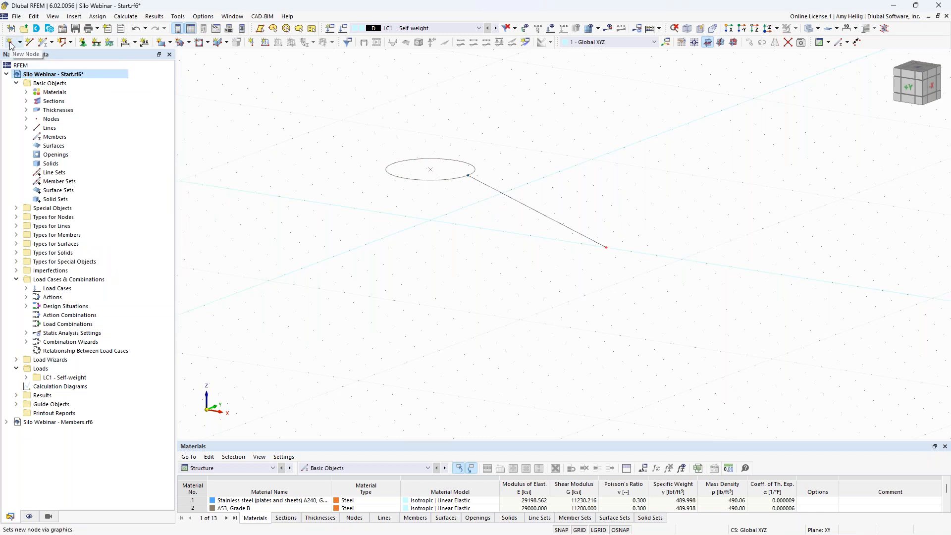
Create a node at Y 0 and Z 59.17 ft, just outward of and below the sloped line's lower end
double_click(11, 45)
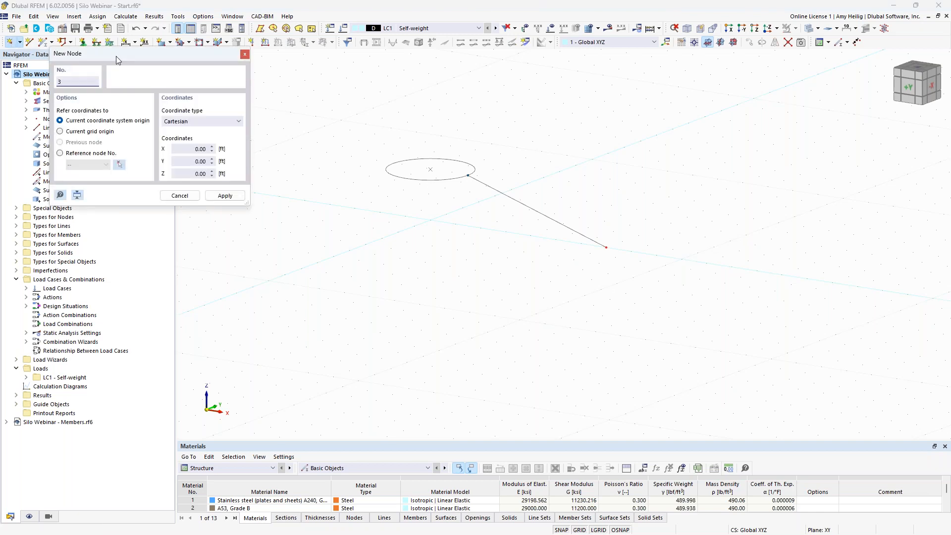
left_click_drag(138, 52, 257, 115)
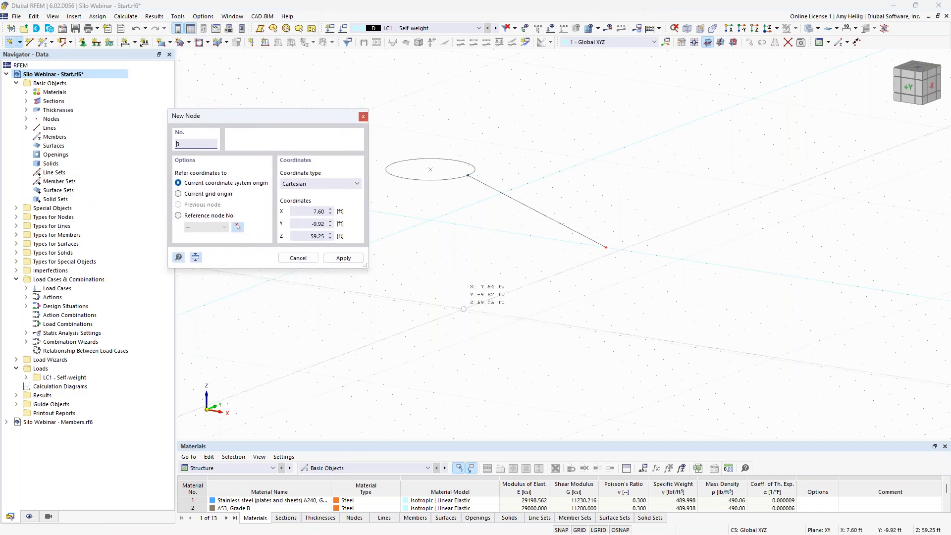
double_click(322, 211)
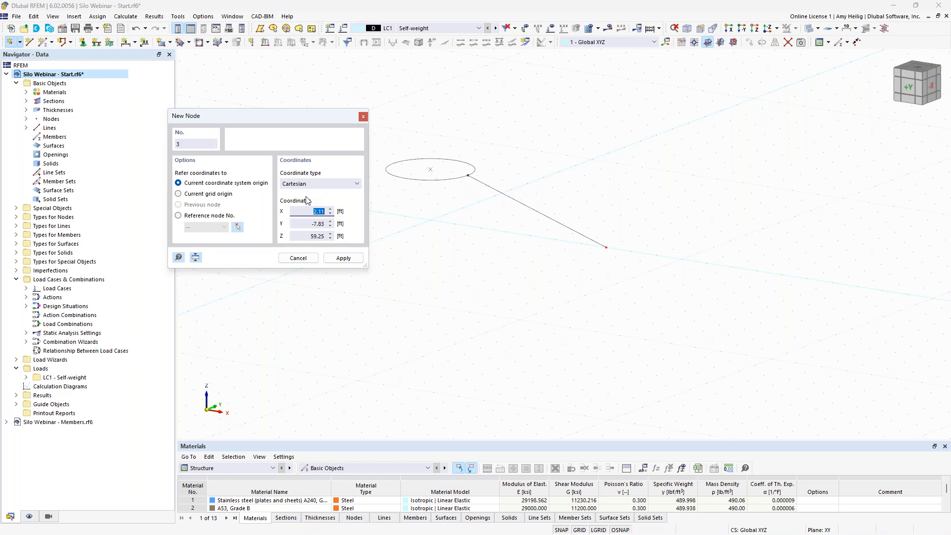
type("7")
key("Tab")
type("0")
key("Tab")
type("59.17")
key("Return")
scroll(611, 249, "up", 1)
scroll(610, 249, "up", 1)
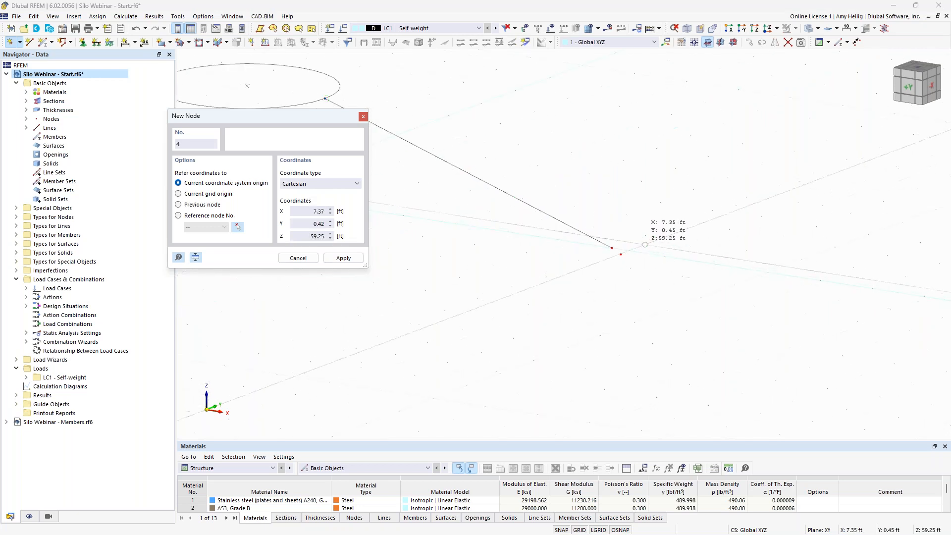
Create another node at X 7.25 ft and Y 0, slightly below and outward of the previous node
left_click(313, 211)
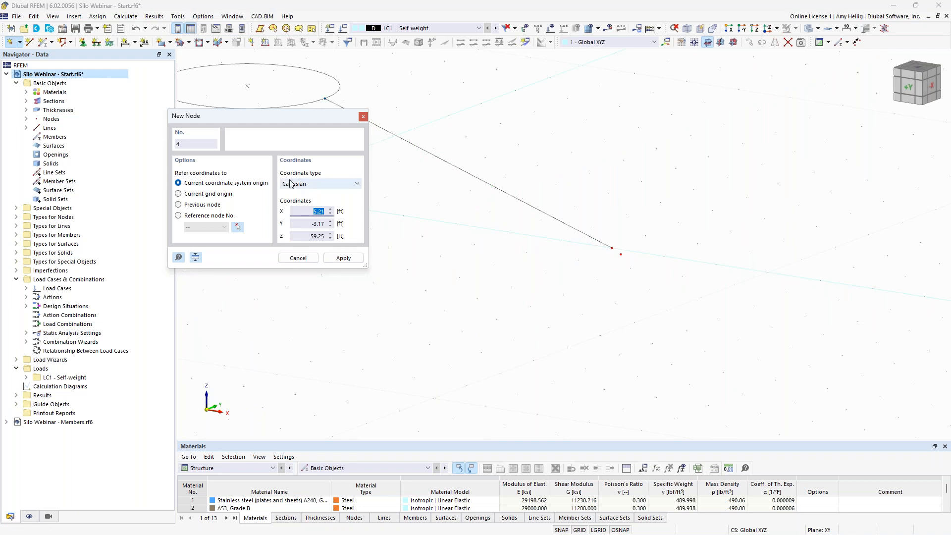
type("7.25")
key("Tab")
type("0")
key("Tab")
type("59.25")
key("Return")
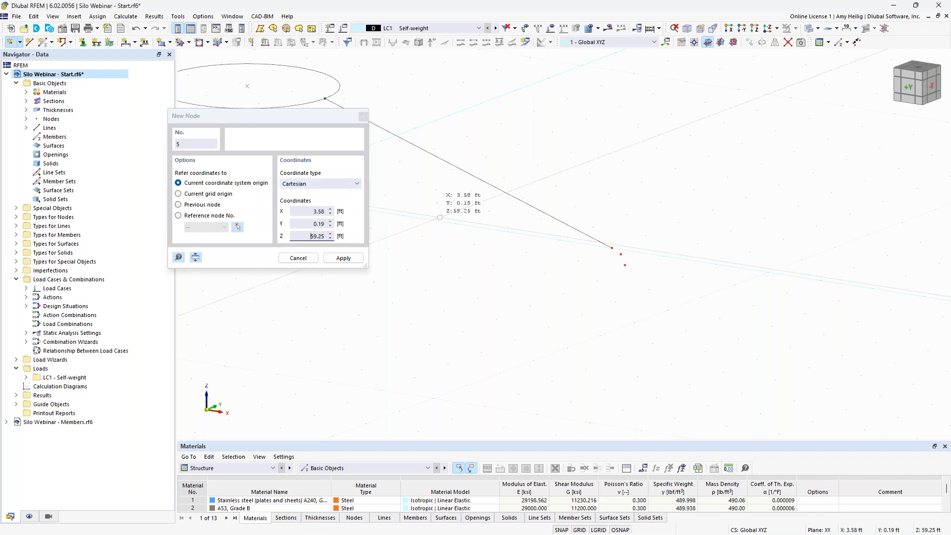
scroll(469, 239, "down", 1)
middle_click_drag(466, 251, 530, 285)
scroll(569, 286, "down", 1)
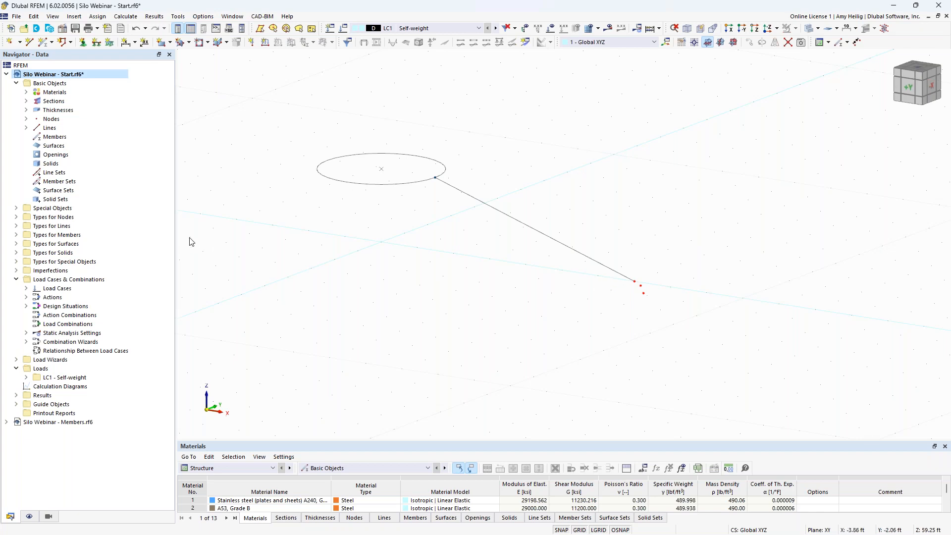
Draw an arc from the sloped line's lower end node through the two nodes outward of and below it
left_click_drag(176, 235, 140, 235)
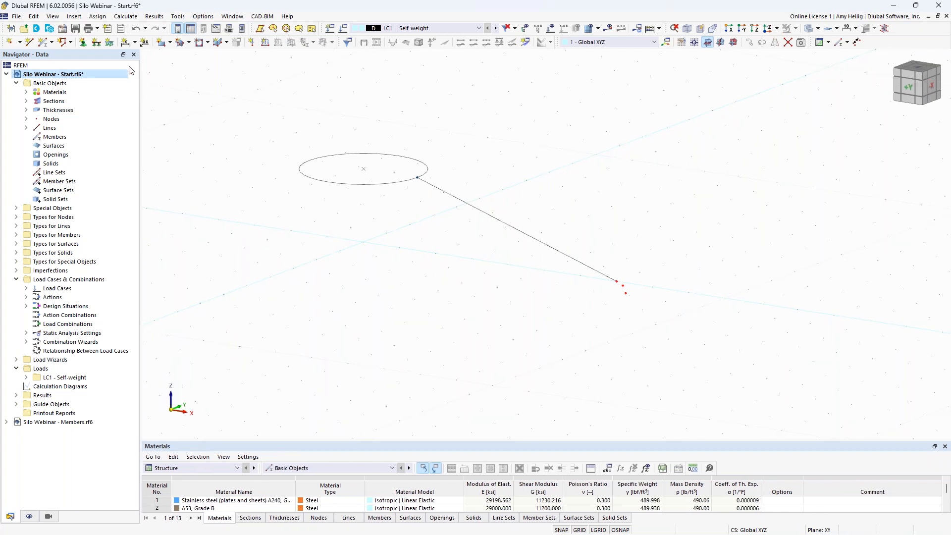
left_click(30, 44)
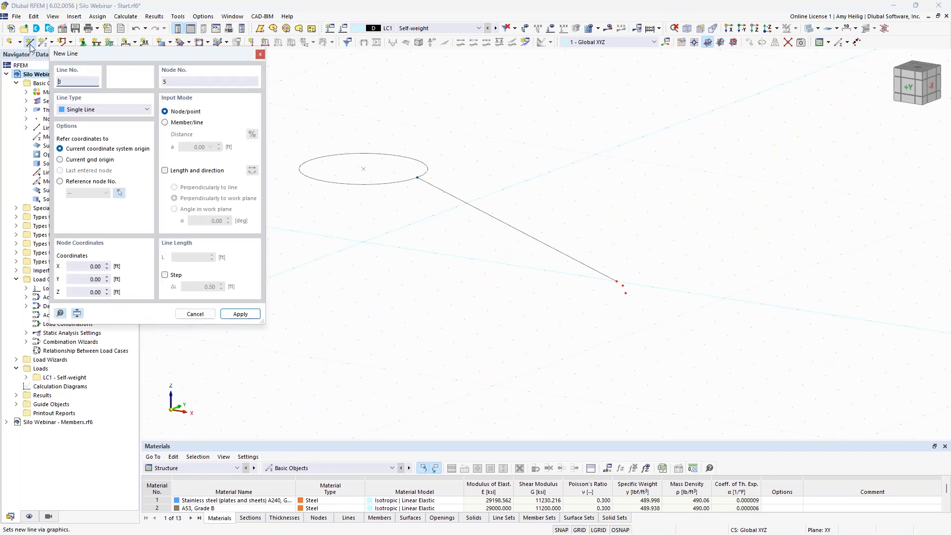
left_click(100, 110)
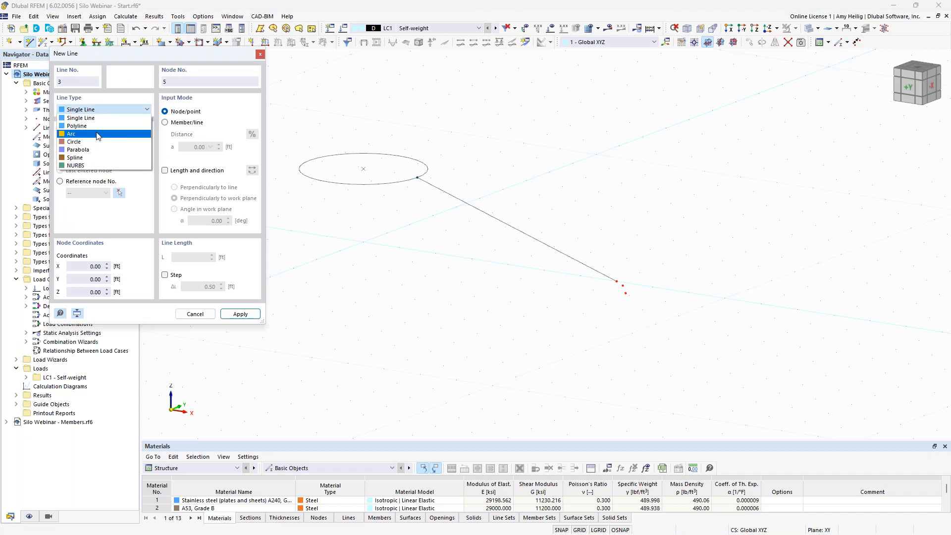
left_click(98, 134)
scroll(639, 307, "up", 2)
left_click(591, 251)
left_click(596, 255)
left_click(598, 269)
key("Escape")
scroll(675, 239, "down", 3)
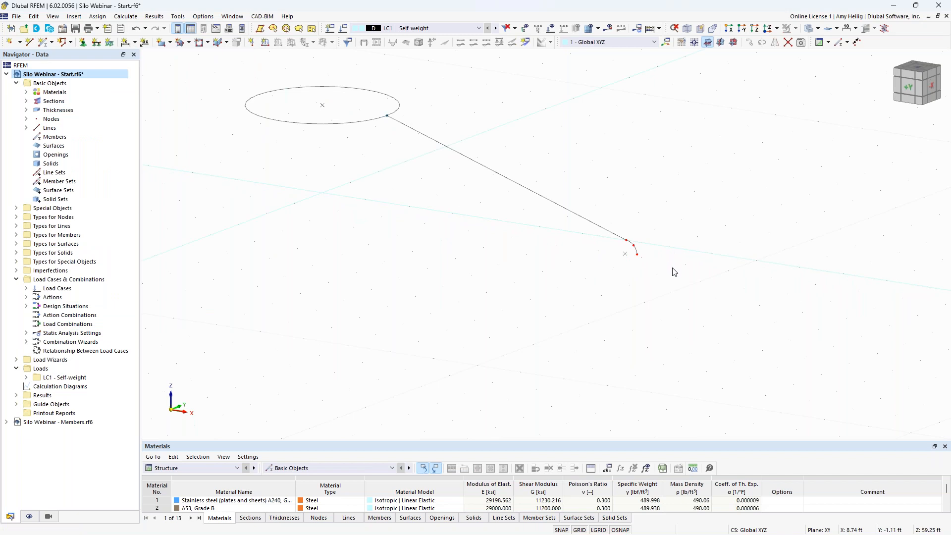
Set up a rotated copy of the sloped line and arc about the Z axis with 2 steps of 180 degrees
left_click_drag(675, 286, 540, 164)
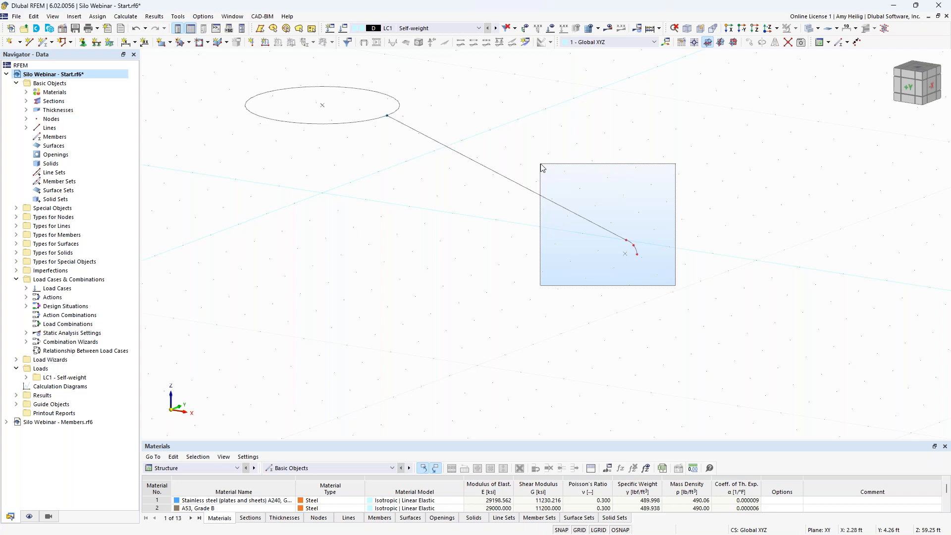
left_click_drag(540, 164, 541, 164)
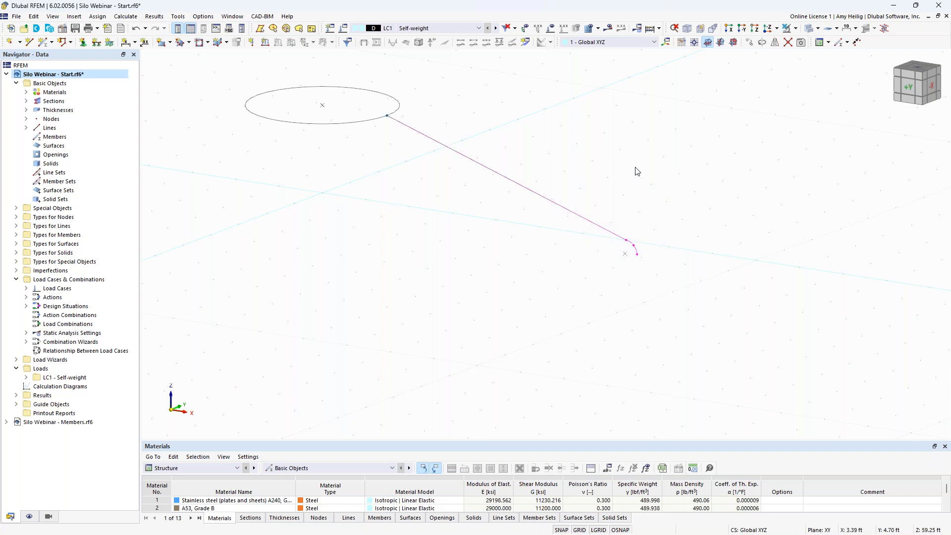
left_click(763, 43)
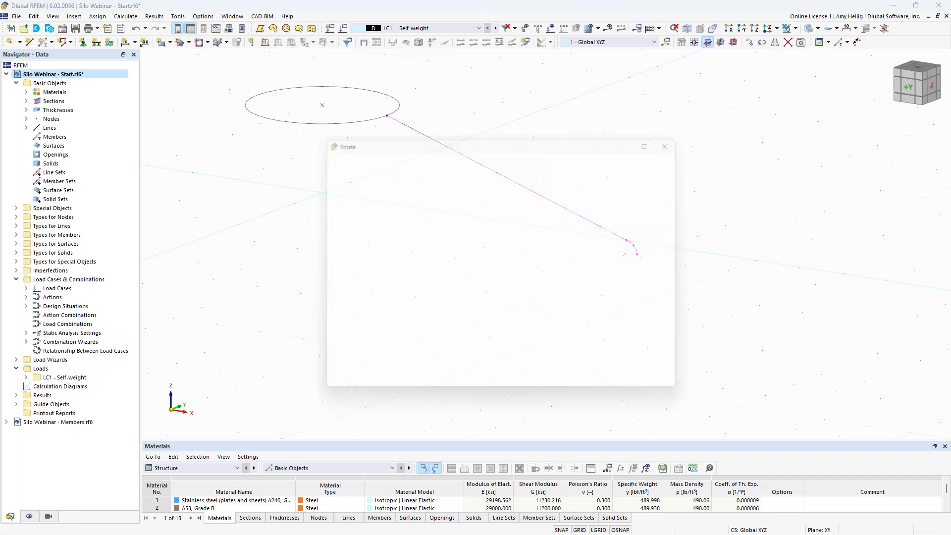
left_click(330, 181)
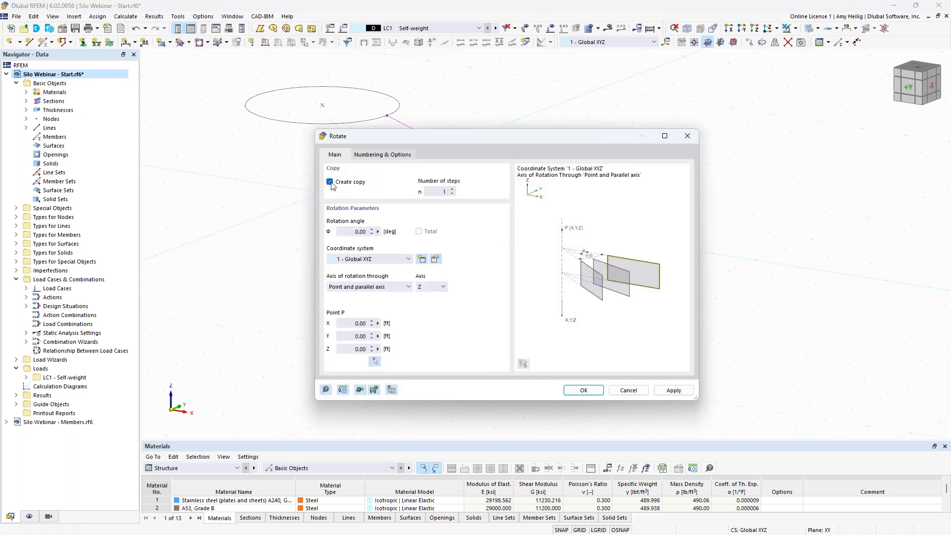
left_click(451, 190)
left_click(387, 233)
type("180")
Enable step links that join lines with 0.172 in uniform stainless steel surfaces, set the link type to Arc, and apply the rotation
left_click(389, 156)
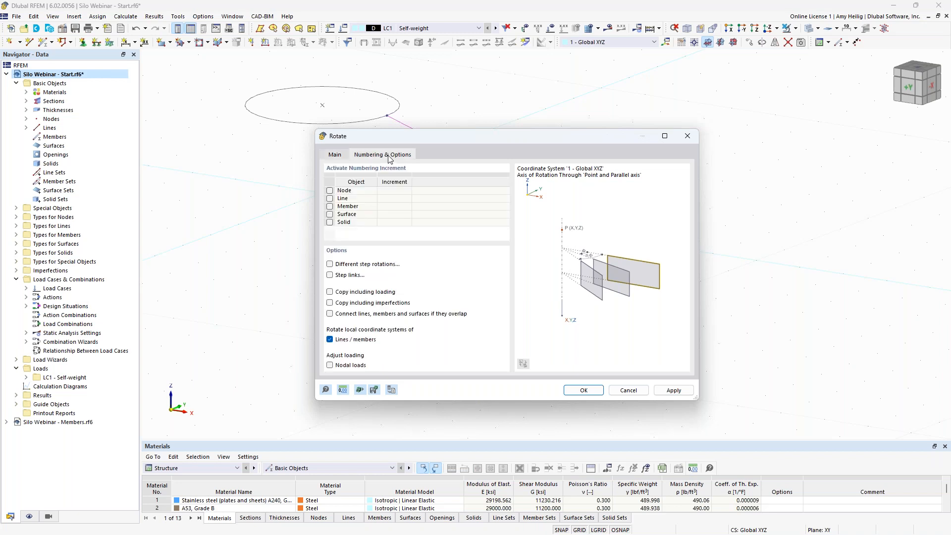
left_click(330, 276)
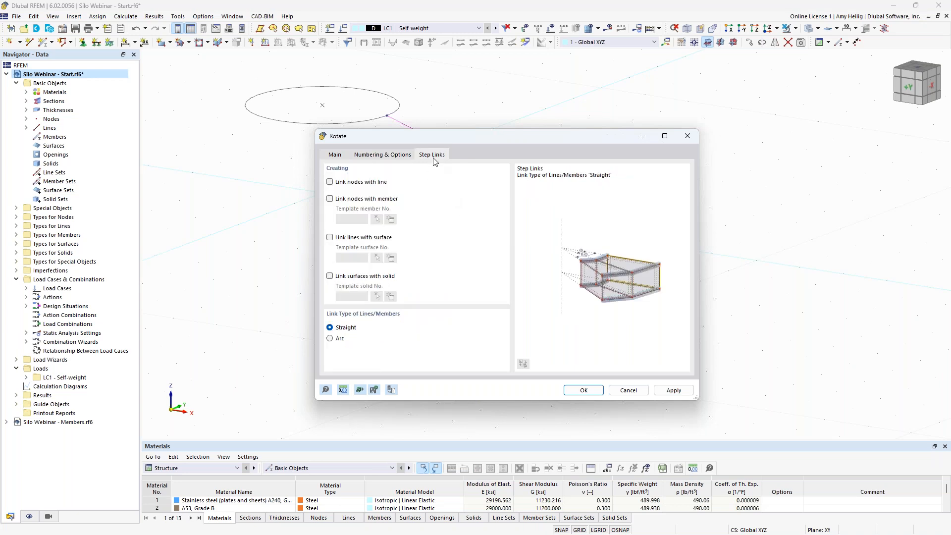
left_click(330, 238)
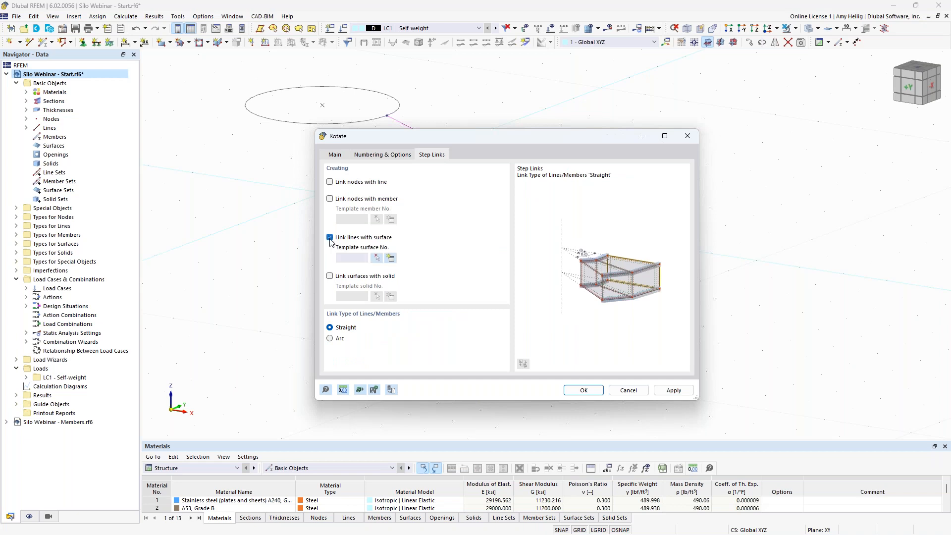
left_click(391, 258)
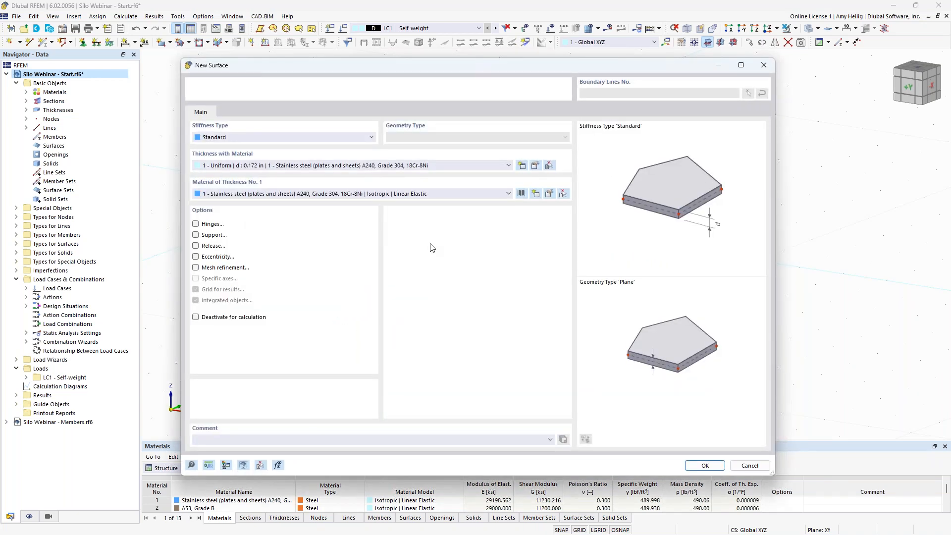
left_click(261, 170)
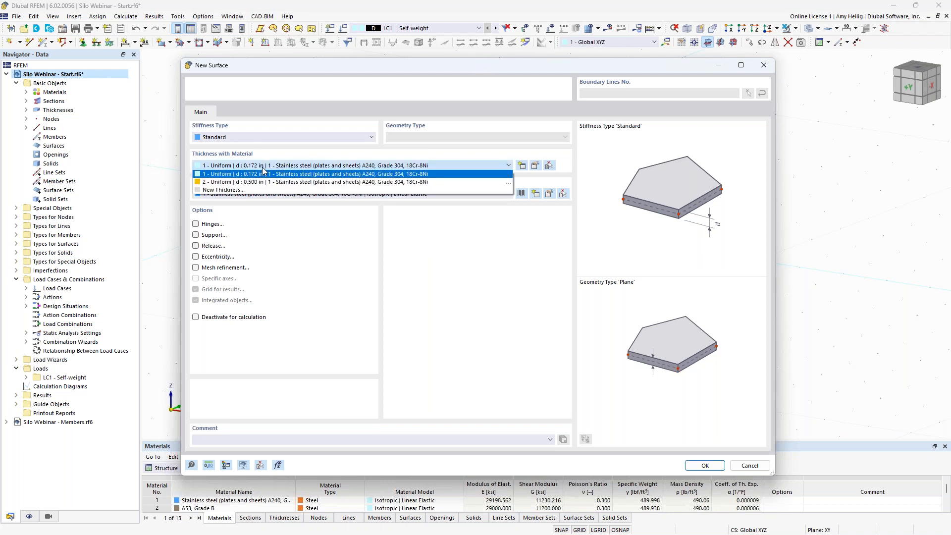
left_click(263, 168)
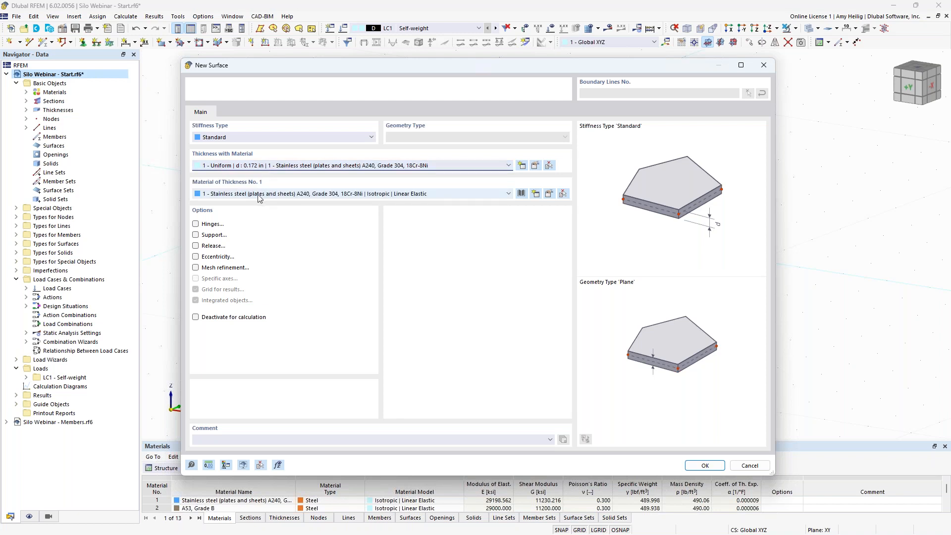
left_click(699, 468)
left_click(330, 338)
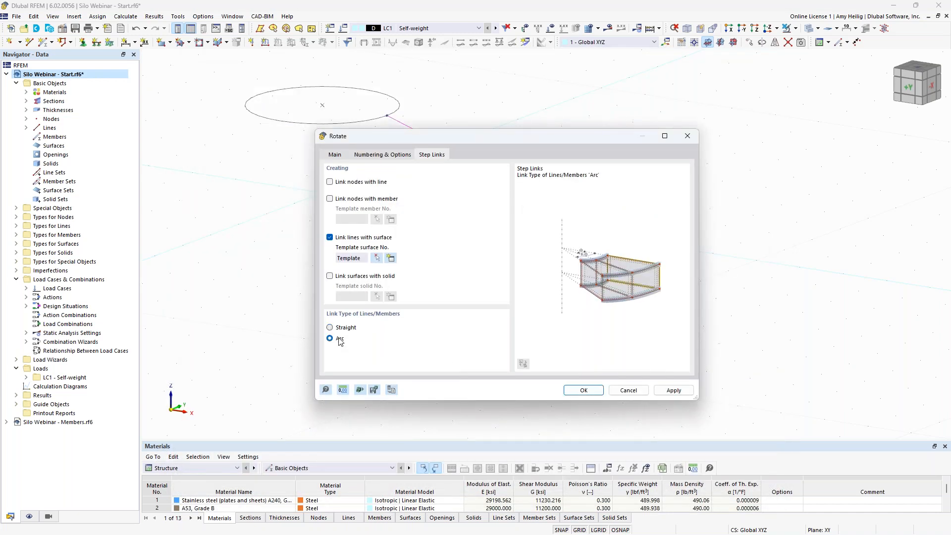
left_click(599, 391)
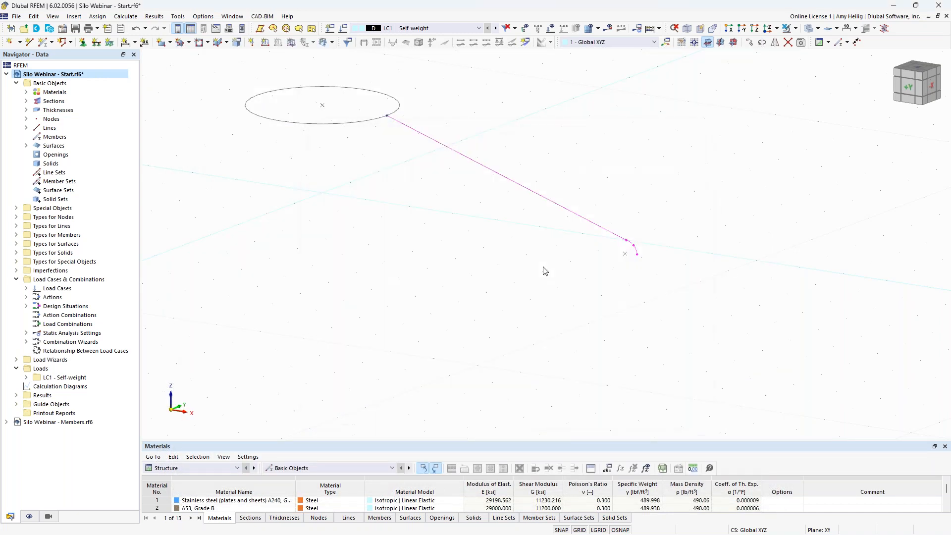
Extrude the two lines of the roof's central opening circle into a surface with a depth of 1 ft in the +Z direction
scroll(580, 293, "down", 2)
middle_click_drag(629, 323, 652, 318)
scroll(657, 329, "down", 1)
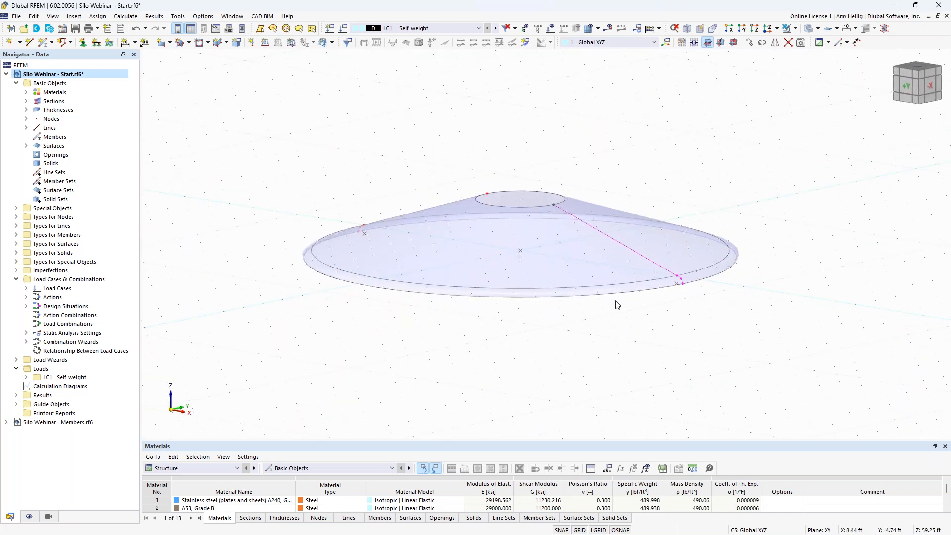
scroll(617, 304, "up", 2)
middle_click_drag(626, 147, 635, 157, "ctrl")
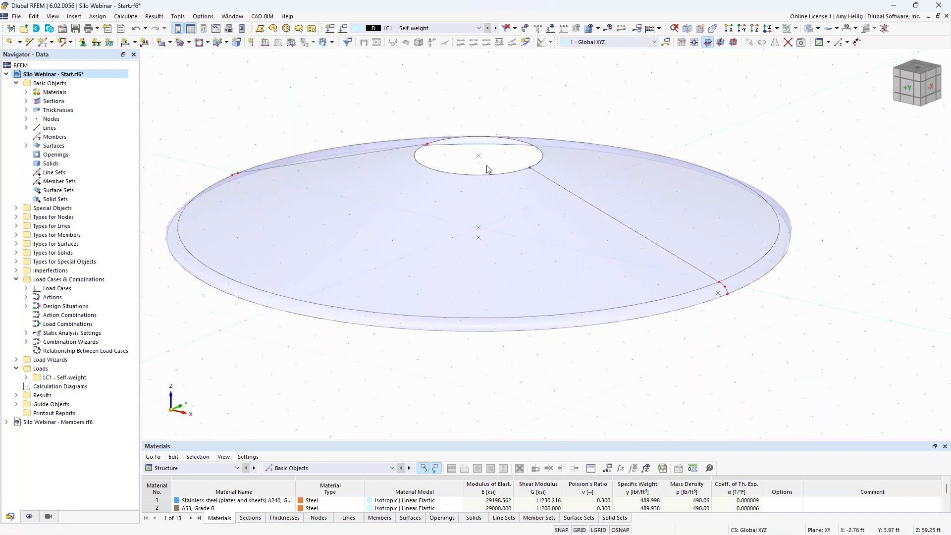
middle_click_drag(488, 169, 488, 182, "ctrl")
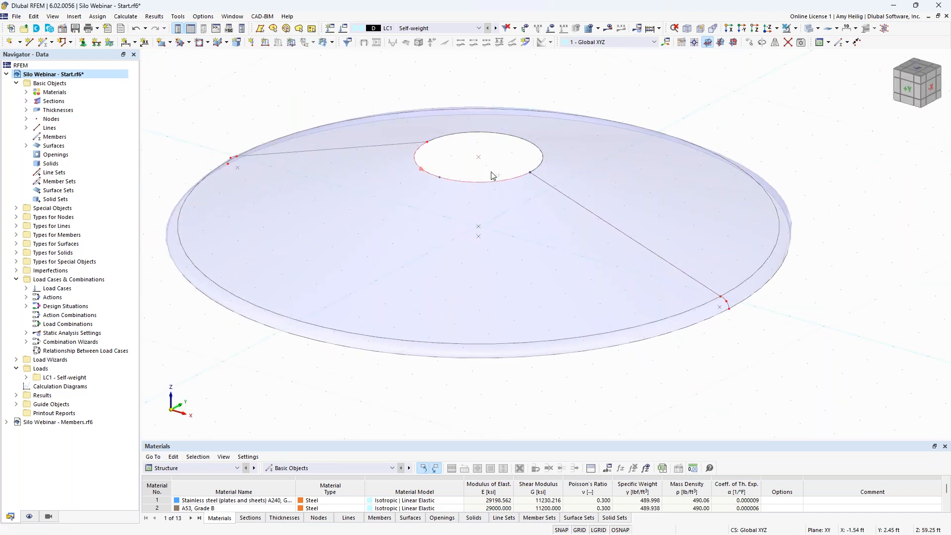
right_click(513, 141)
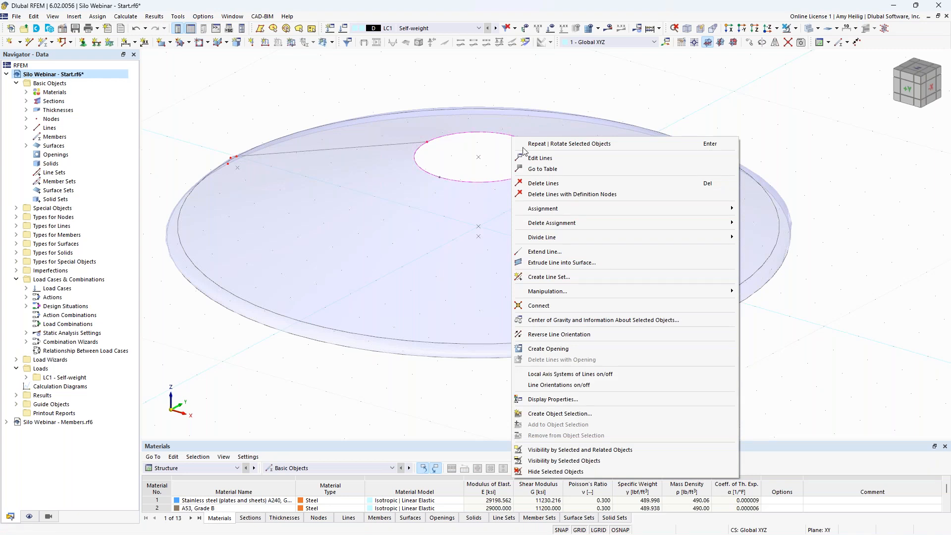
left_click(562, 264)
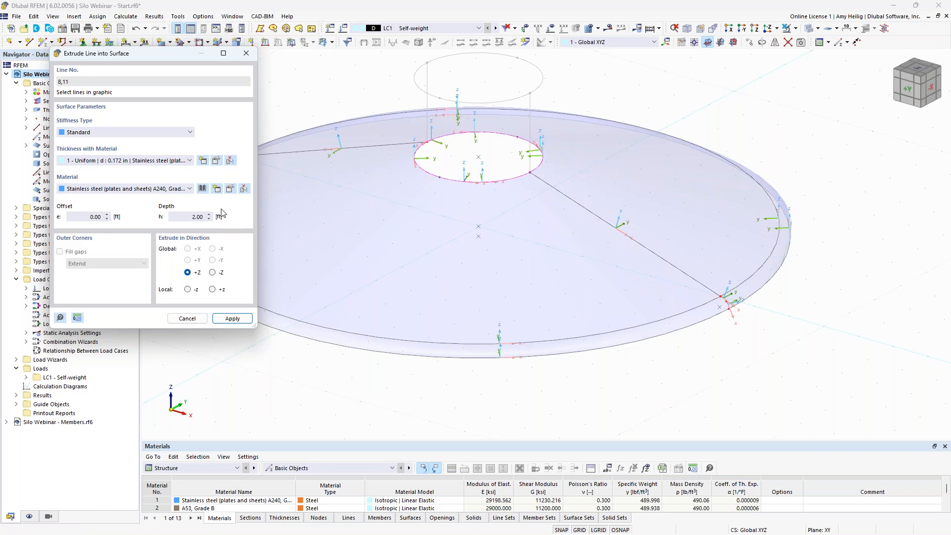
left_click_drag(188, 217, 216, 218)
type("1")
left_click(229, 318)
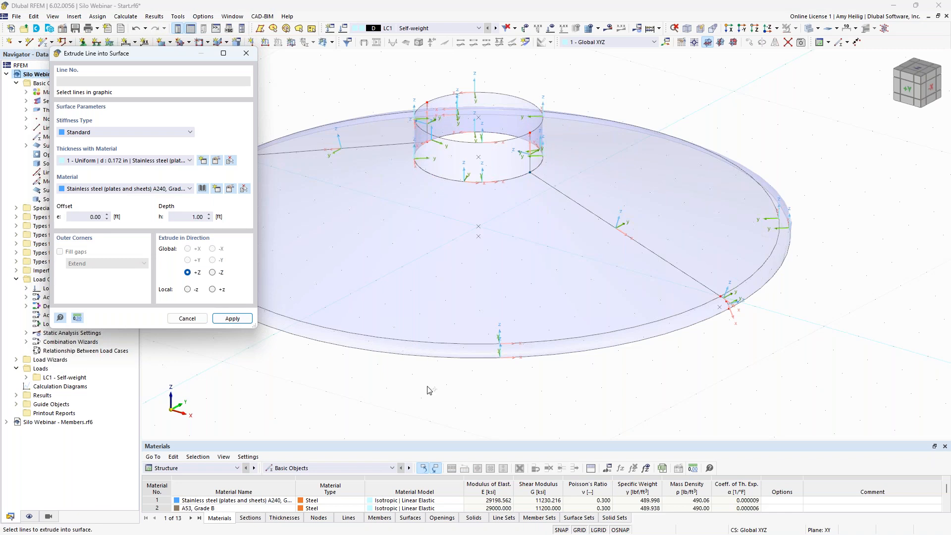
key("Escape")
middle_click_drag(450, 368, 489, 413, "ctrl")
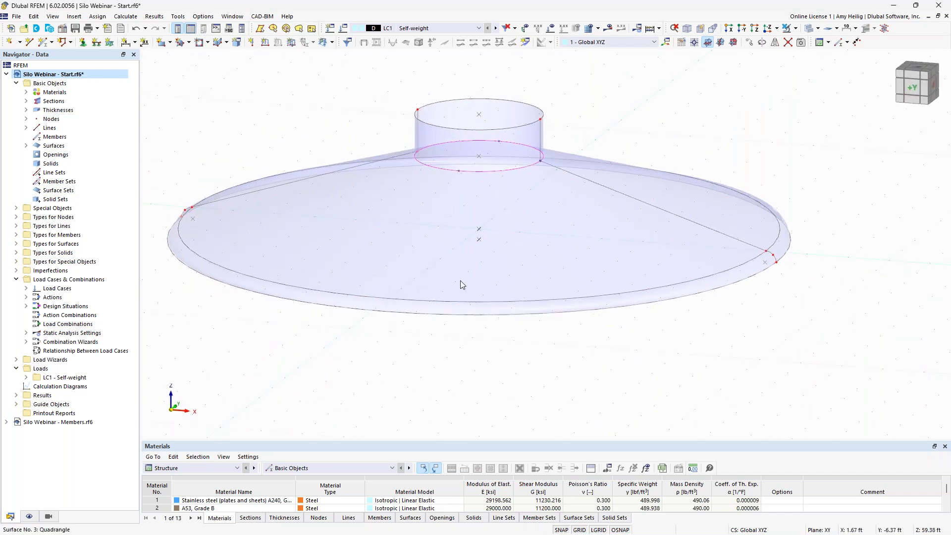
left_click(345, 235)
middle_click_drag(599, 317, 684, 309, "ctrl")
left_click(209, 43)
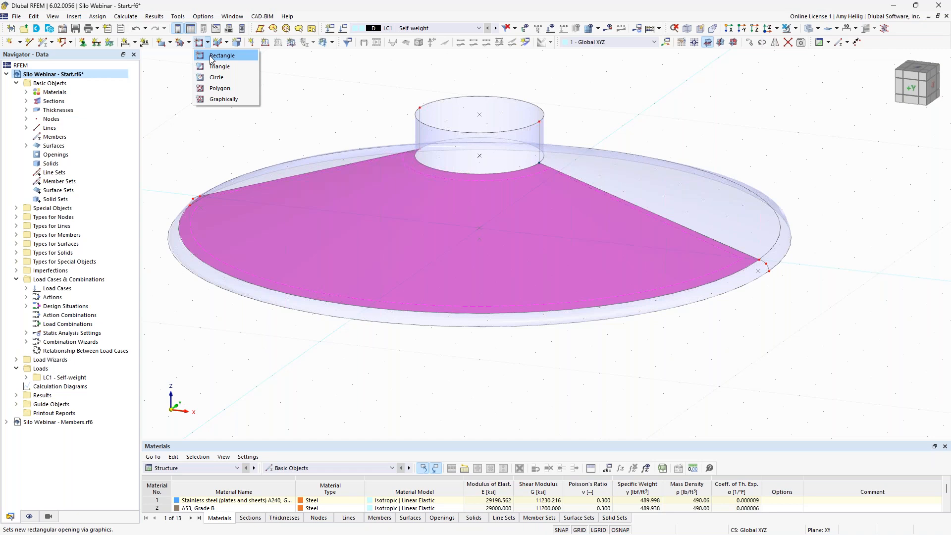
left_click(212, 59)
Draw a circle of radius 1 ft over the front half of the roof, centred at X -3, Y -3, Z 59.25 ft
mouse_move(619, 375)
middle_mouse_down("ctrl")
mouse_move(543, 336)
mouse_move(633, 369)
middle_mouse_up("ctrl")
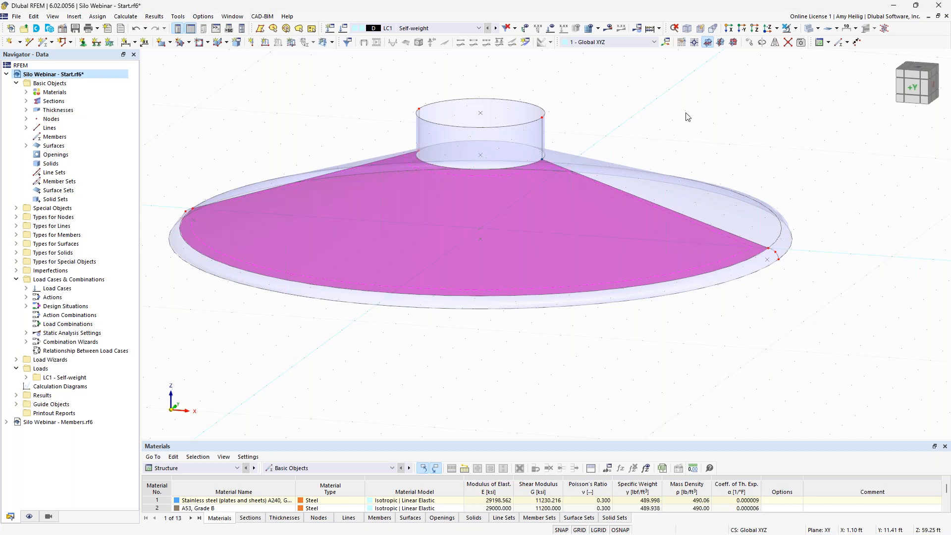
left_click(777, 29)
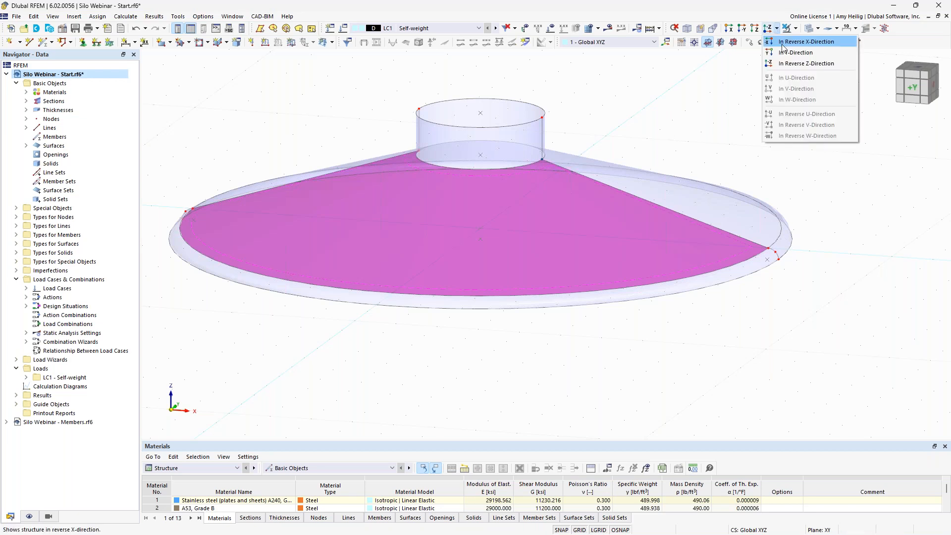
left_click(787, 65)
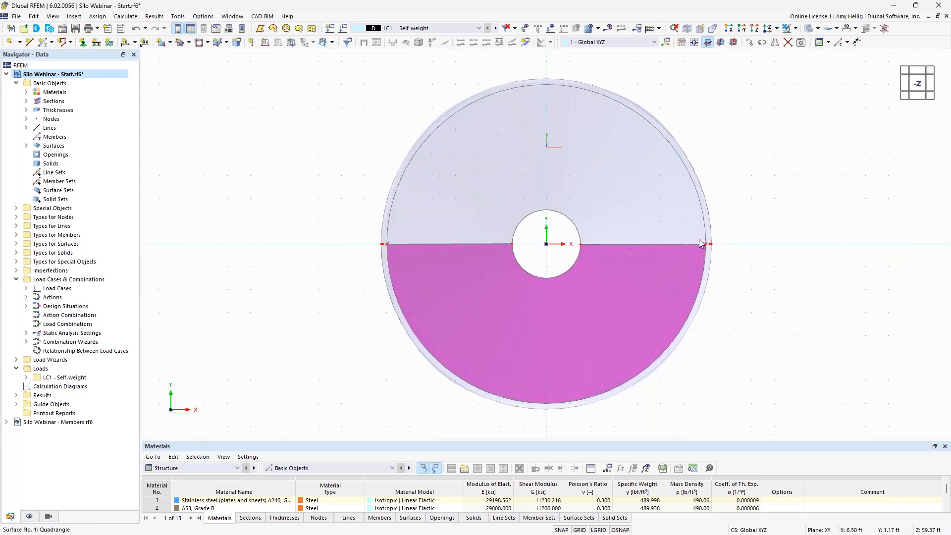
middle_click_drag(759, 304, 679, 298)
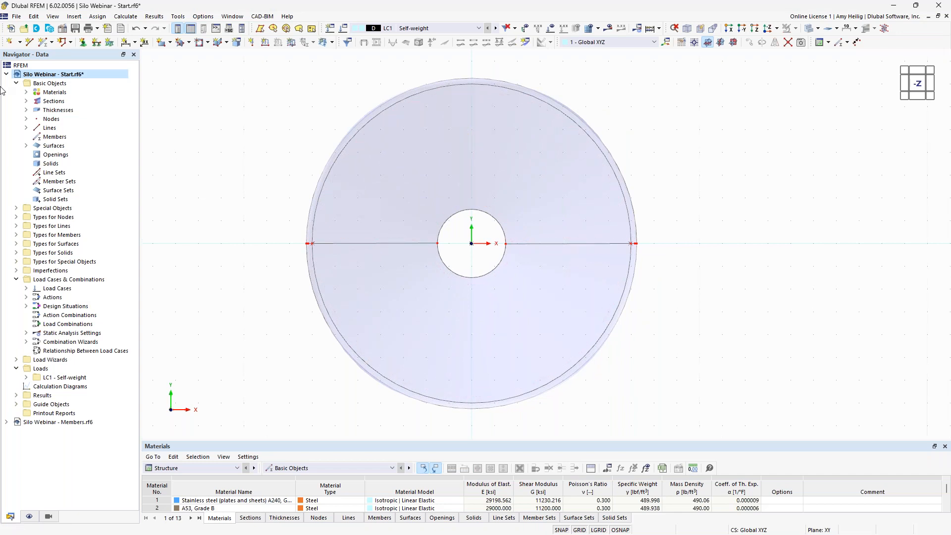
left_click(30, 46)
left_click(94, 110)
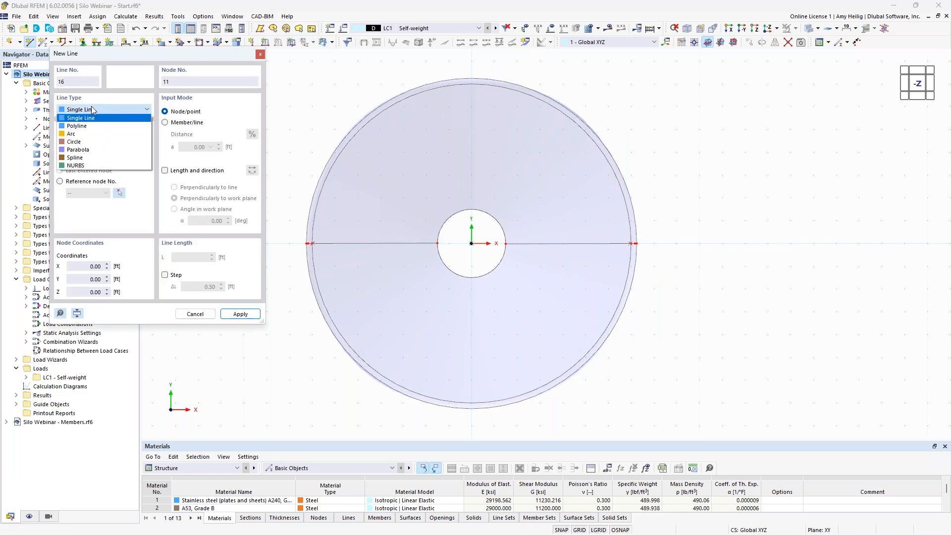
left_click(94, 142)
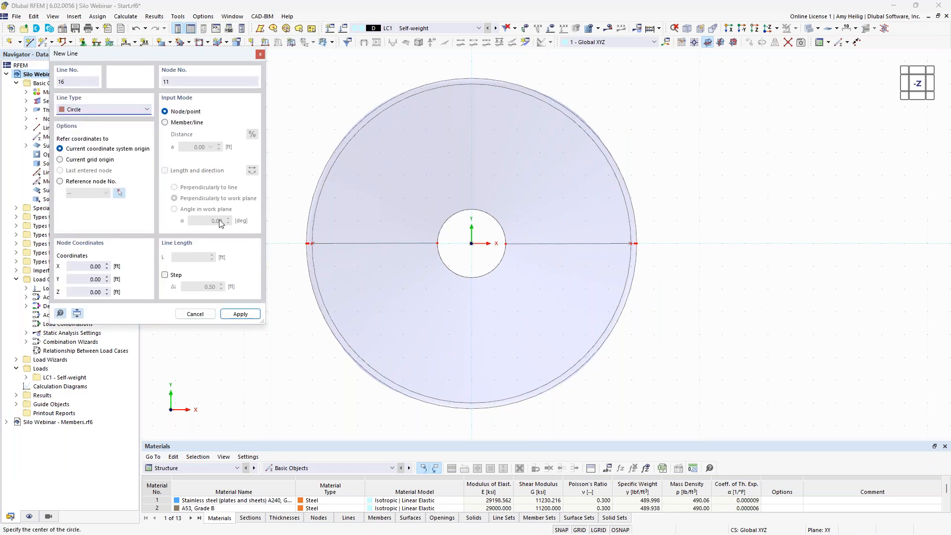
left_click(403, 311)
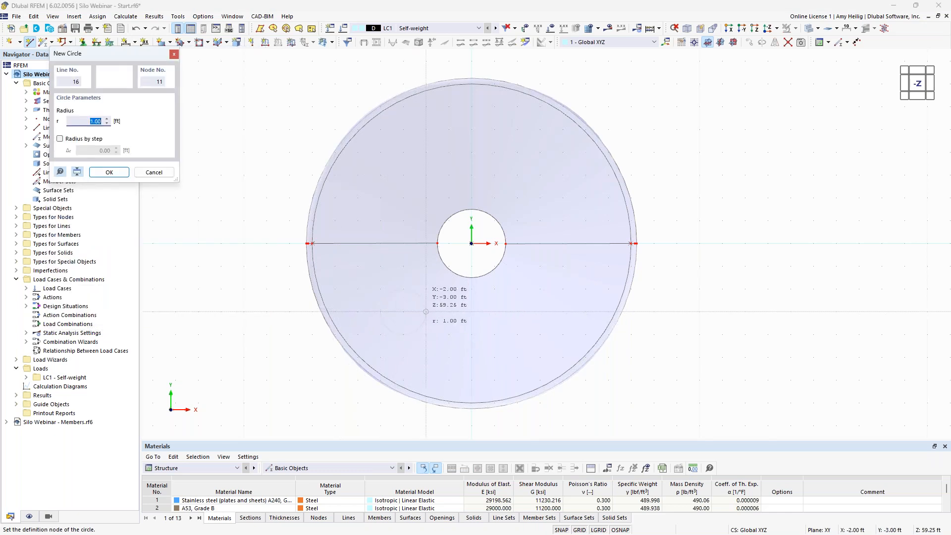
key("Return")
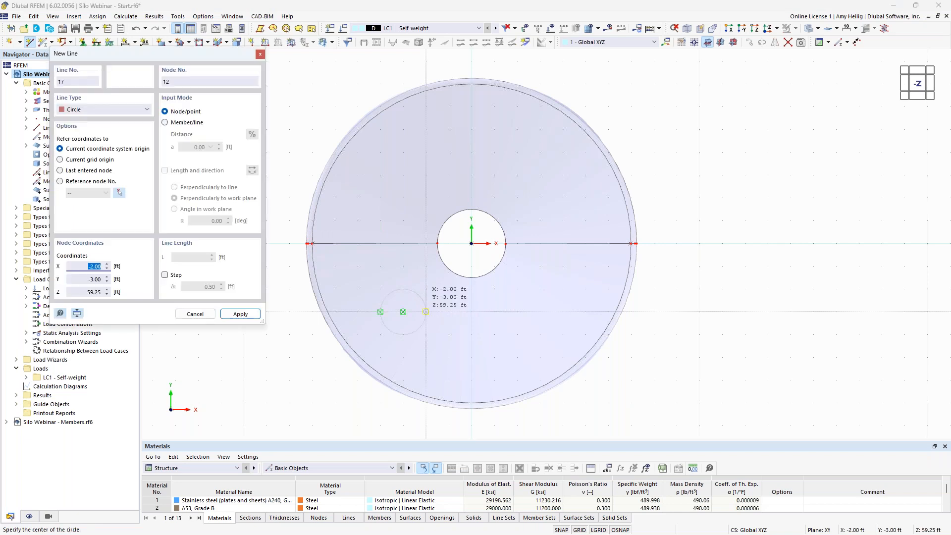
key("Escape")
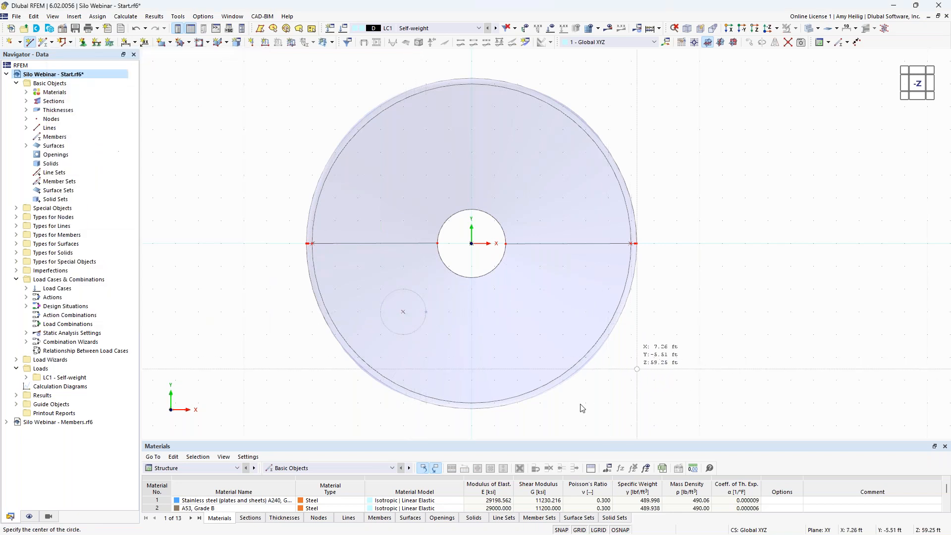
Extrude the small circle on the front half of the roof into a 0.172 in stainless steel surface, 2 ft deep in +Z
middle_click_drag(576, 407, 461, 272, "ctrl")
scroll(409, 296, "up", 3)
middle_click_drag(467, 319, 450, 351, "ctrl")
scroll(449, 350, "down", 2)
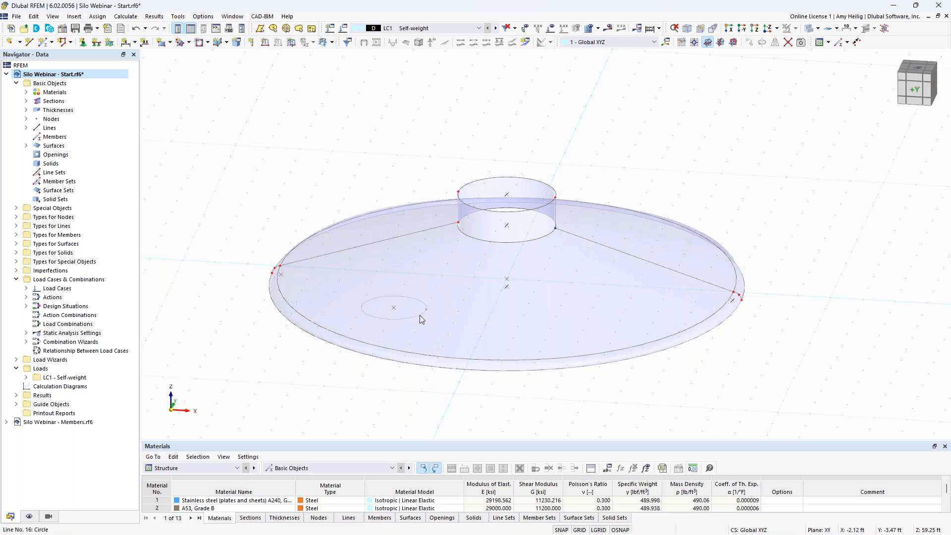
right_click(421, 314)
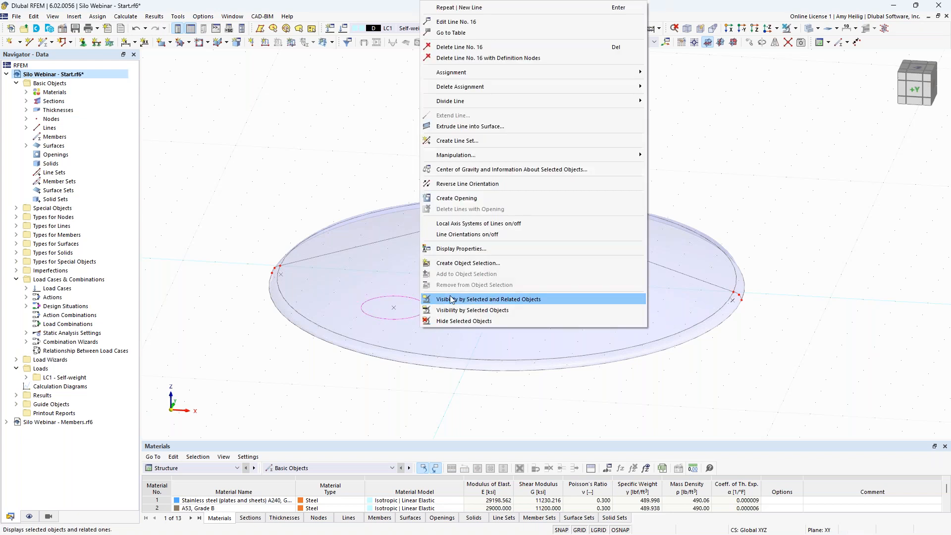
left_click(486, 127)
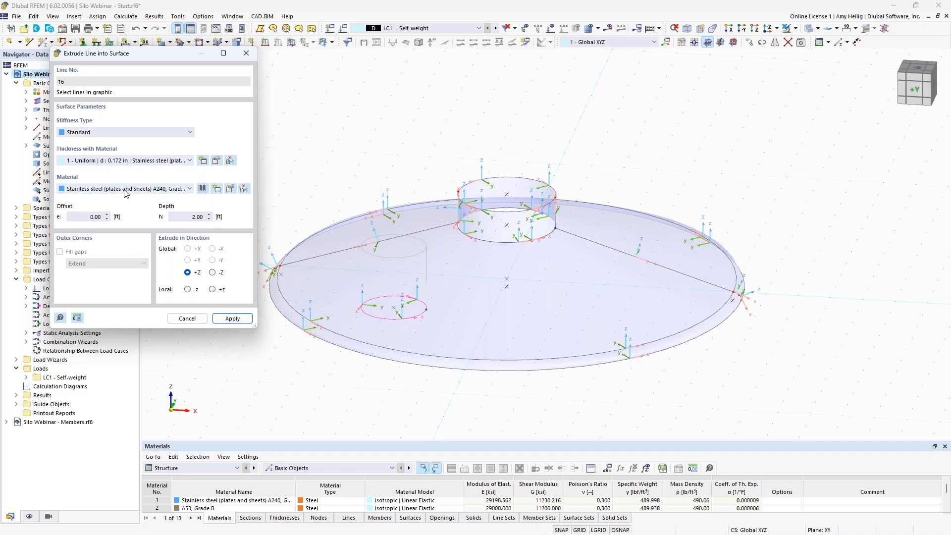
left_click(225, 320)
key("Escape")
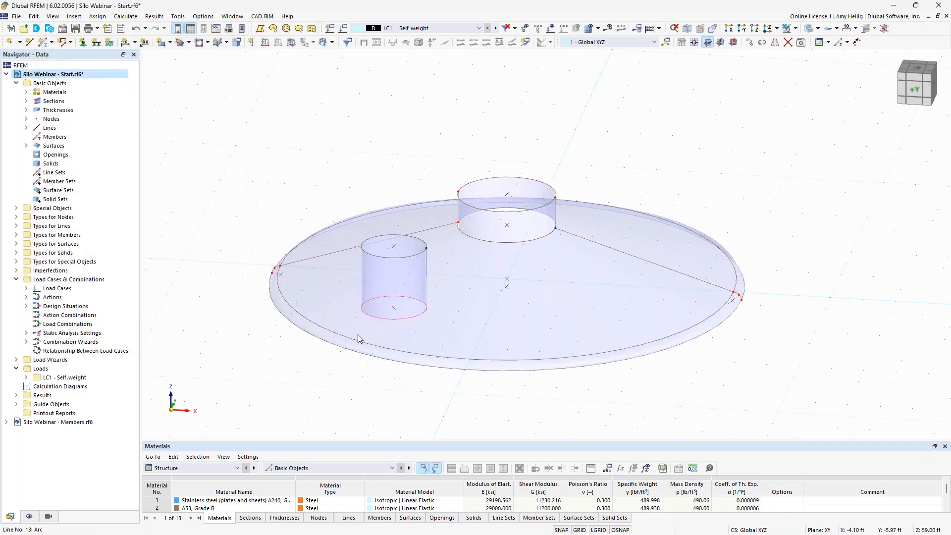
Divide the small cylinder and the front roof surface by their intersection and create openings
left_click(386, 274)
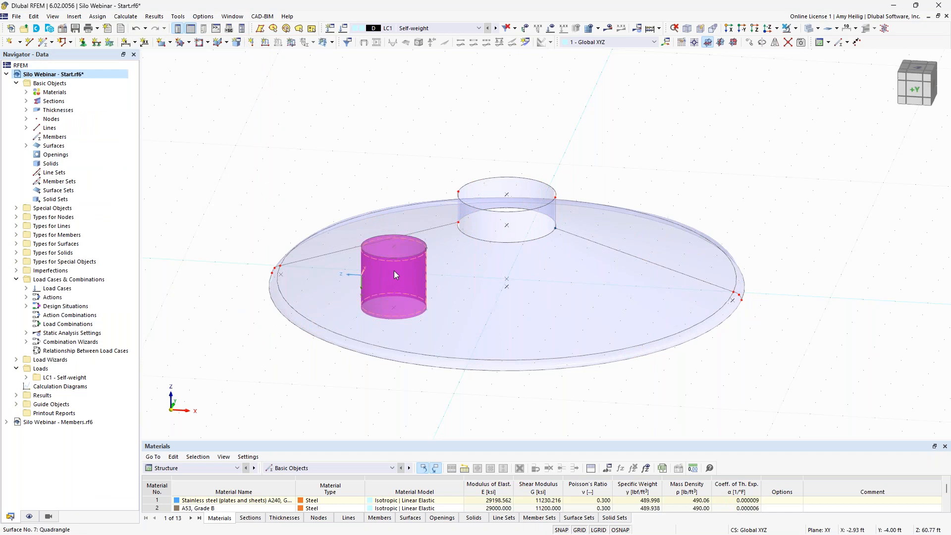
left_click(483, 276)
middle_click_drag(441, 393, 414, 378, "ctrl")
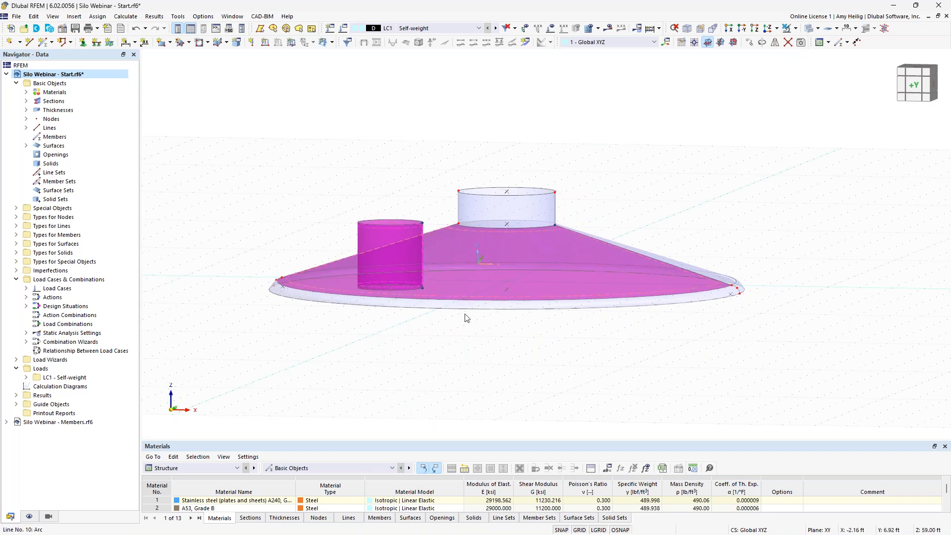
right_click(465, 233)
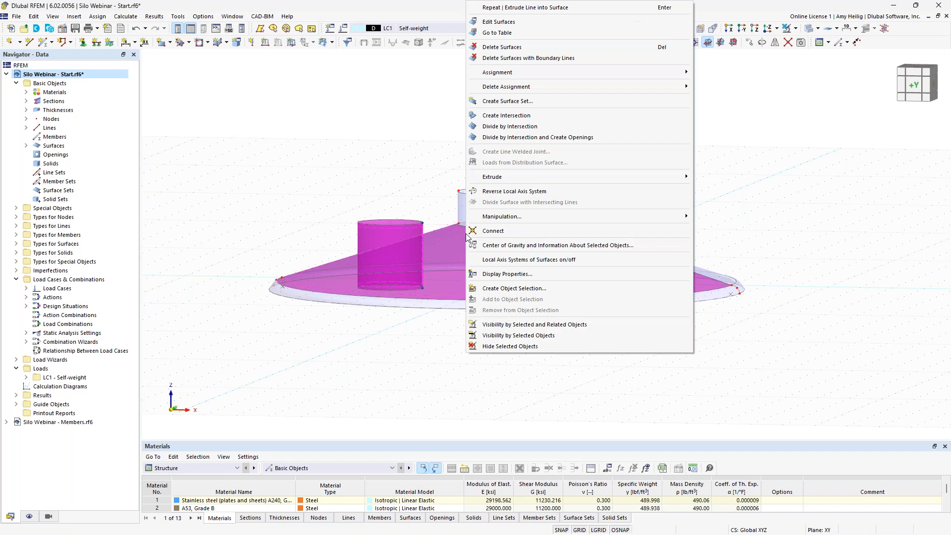
left_click(509, 138)
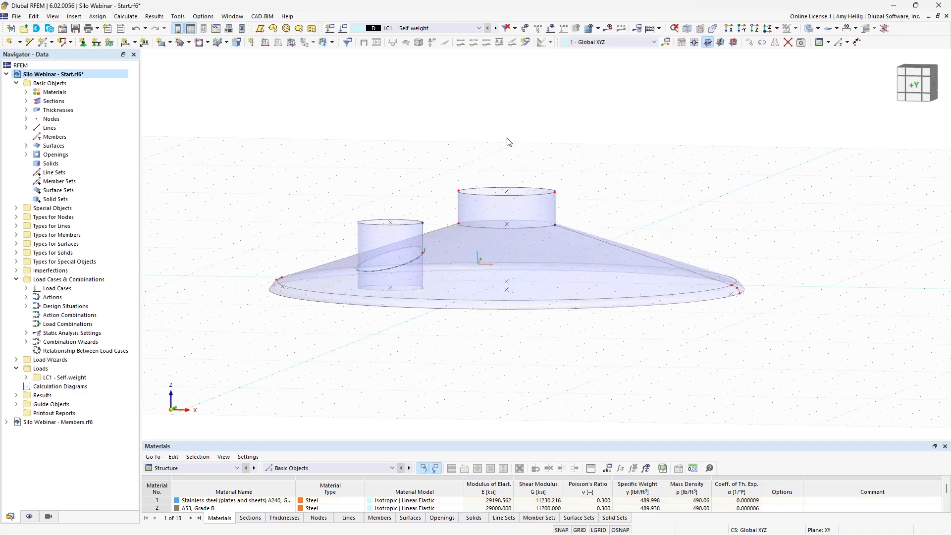
Examine the small cylinder's separate parts above and below the roof surface
middle_click_drag(408, 159, 381, 317, "ctrl")
scroll(382, 312, "up", 2)
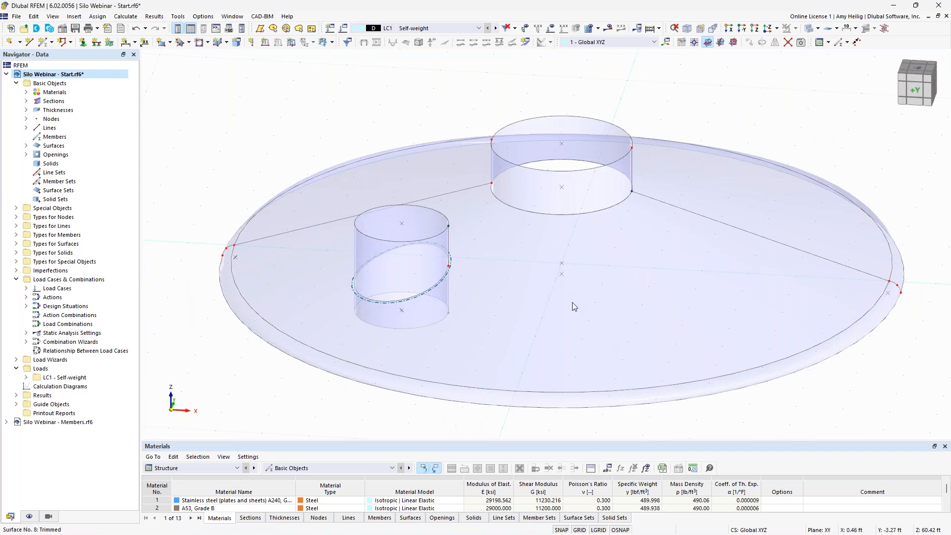
left_click(367, 252)
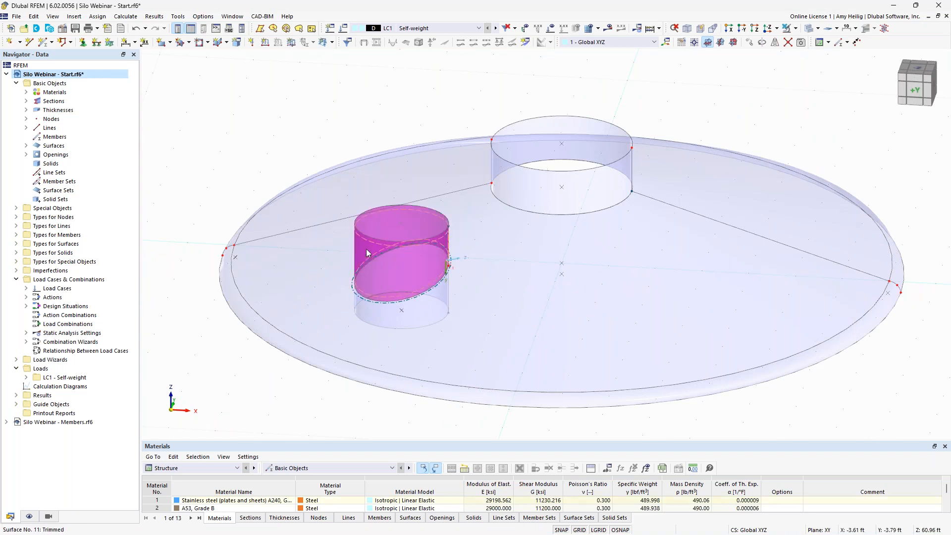
left_click(424, 308)
middle_click_drag(421, 330, 437, 238, "ctrl")
left_click(375, 400)
middle_click_drag(412, 354, 416, 417, "ctrl")
scroll(416, 417, "down", 1)
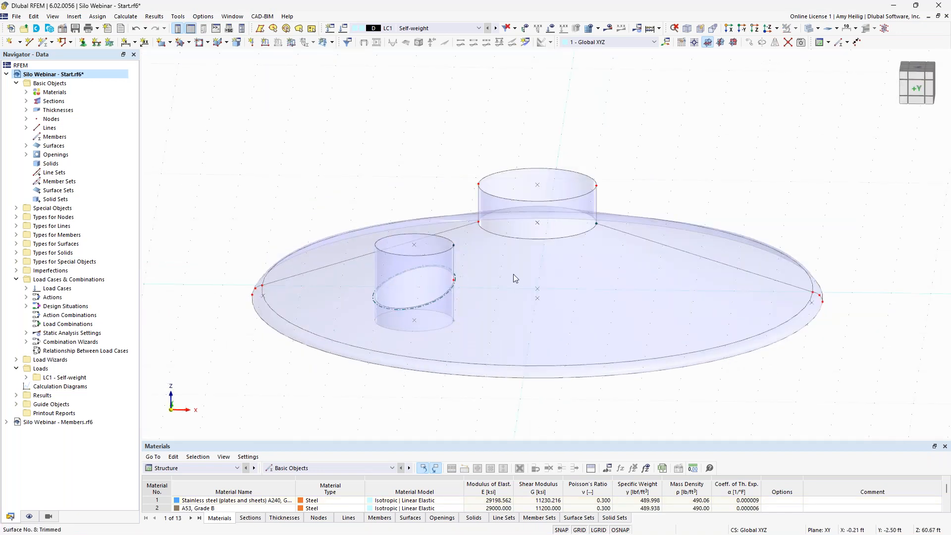
Delete the small cylinder's portion below the roof using the wireframe display, and return the model to solid display
left_click(818, 28)
left_click(838, 51)
left_click_drag(463, 333, 446, 319)
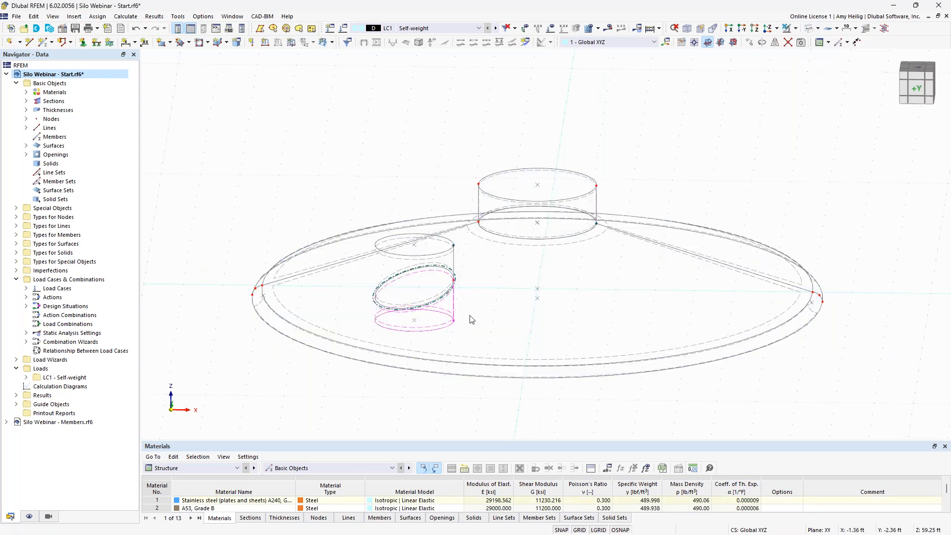
scroll(447, 350, "up", 3)
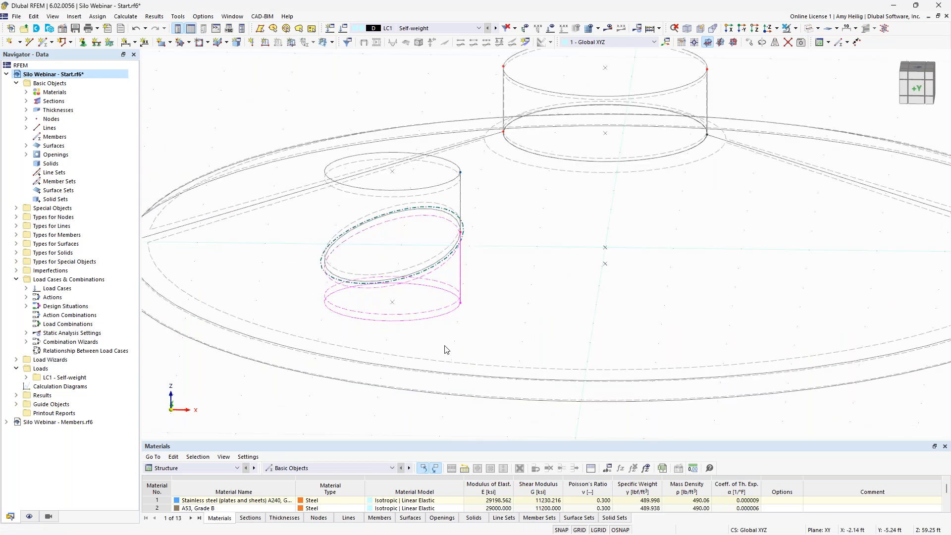
key("Delete")
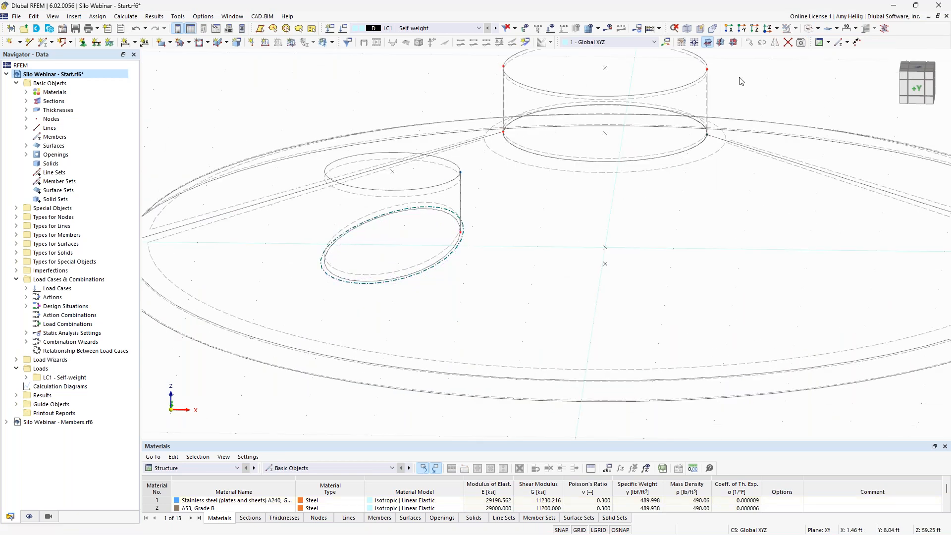
left_click(809, 28)
left_click(809, 29)
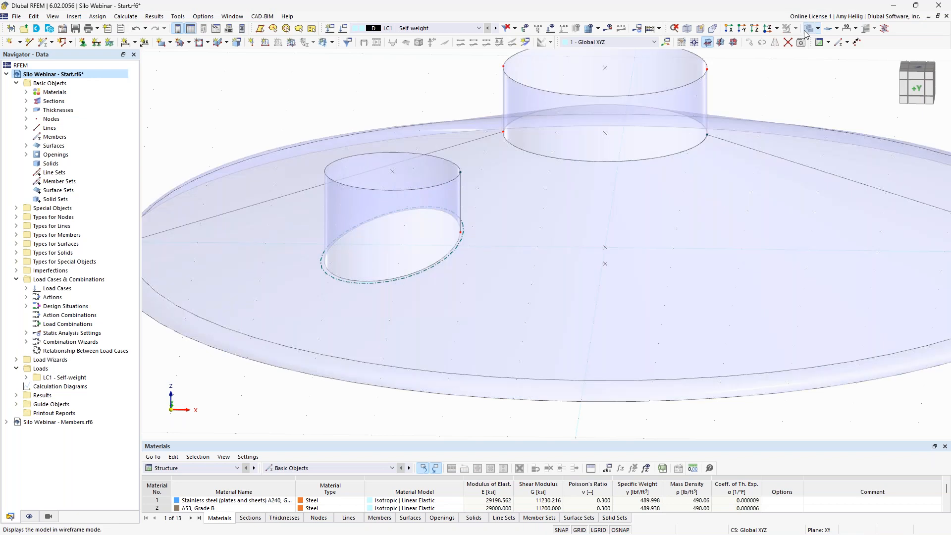
Extrude the two outermost rim arcs of the roof into the silo wall surfaces with a depth of 38 ft in the -Z direction
middle_click_drag(431, 159, 366, 123, "ctrl")
scroll(367, 121, "down", 3)
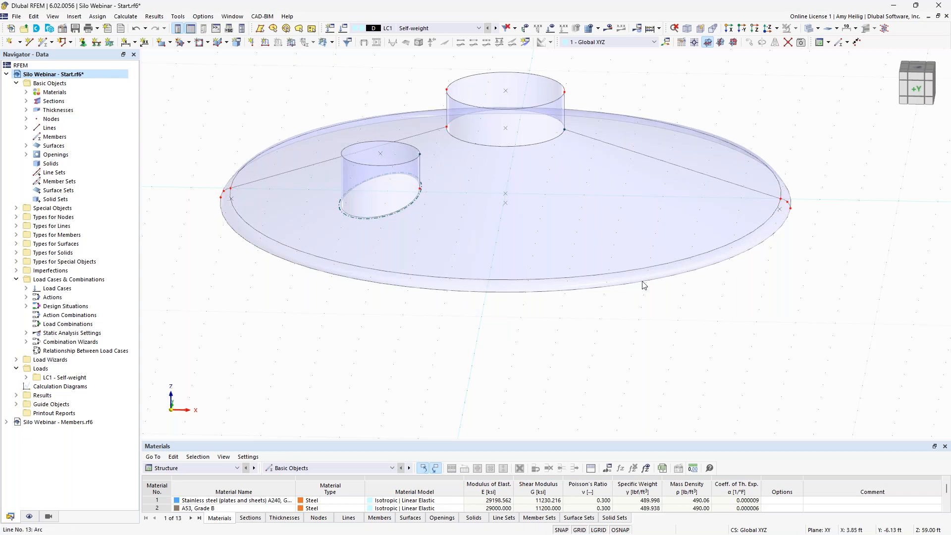
scroll(643, 283, "down", 1)
middle_click_drag(620, 317, 600, 290)
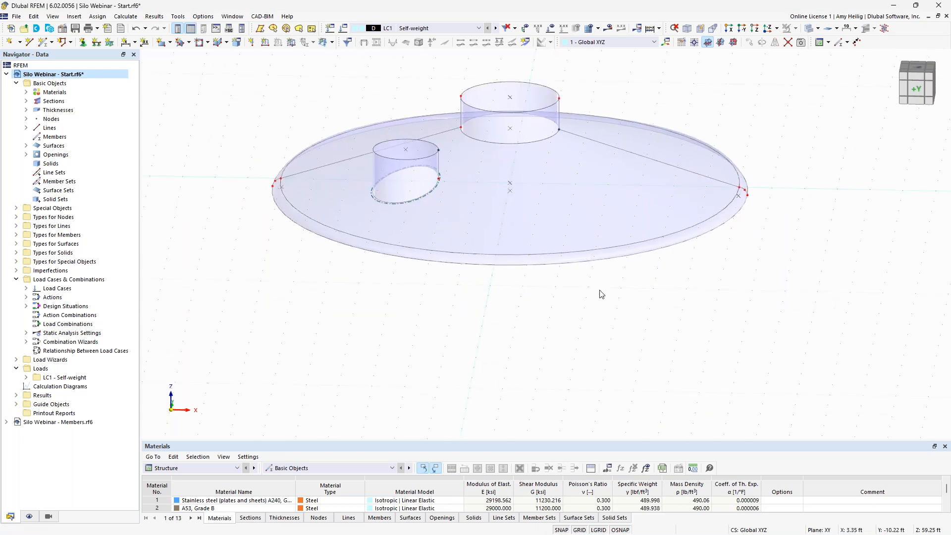
left_click(613, 261)
middle_click_drag(842, 216, 746, 225, "ctrl")
left_click(736, 212, "ctrl")
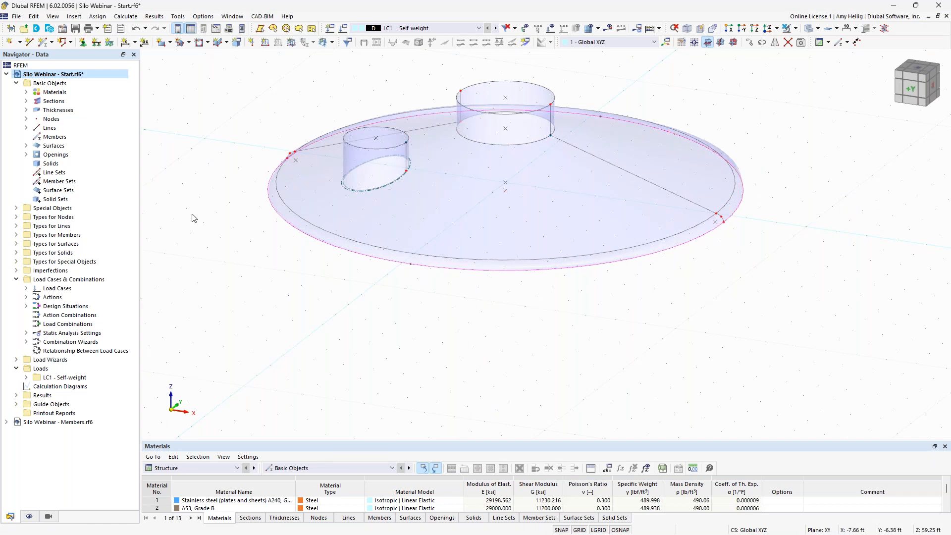
right_click(319, 244)
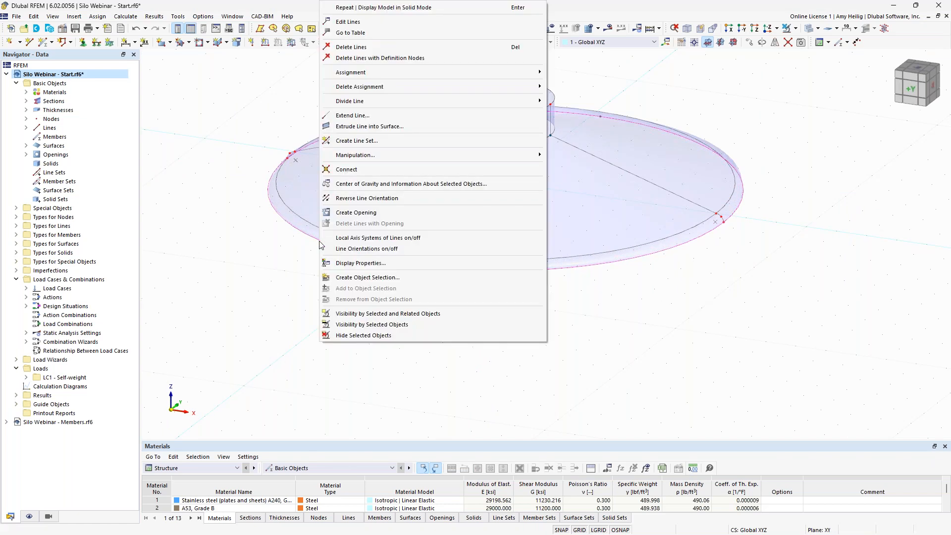
left_click(420, 126)
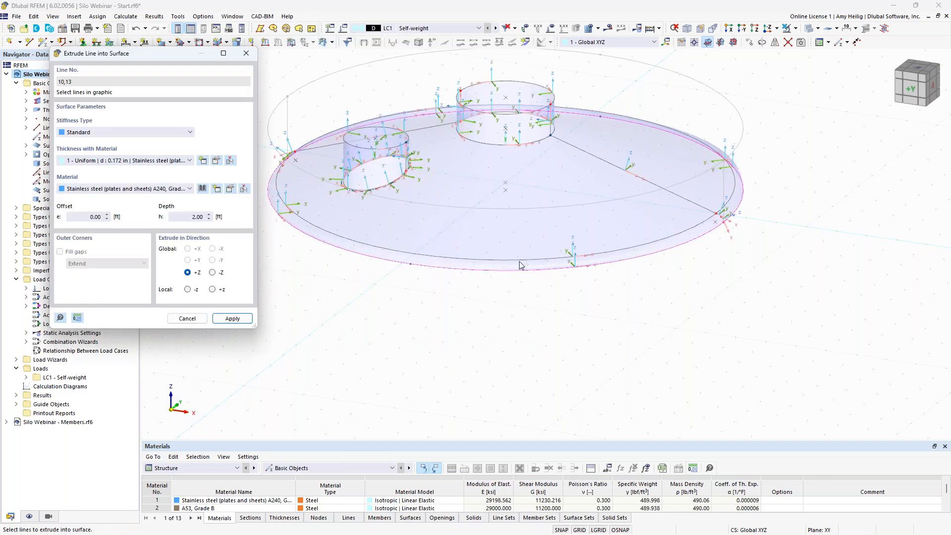
middle_click_drag(446, 312, 447, 312)
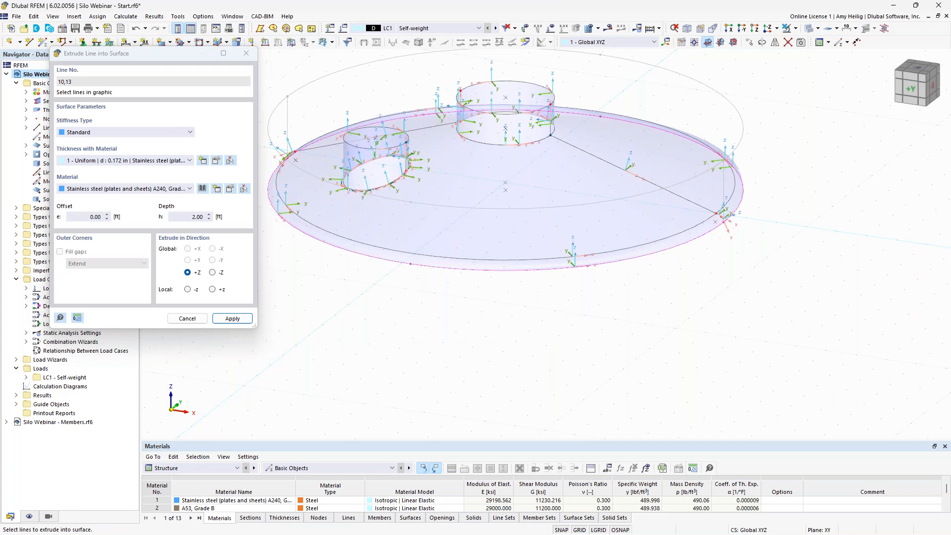
middle_click_drag(364, 315, 402, 337)
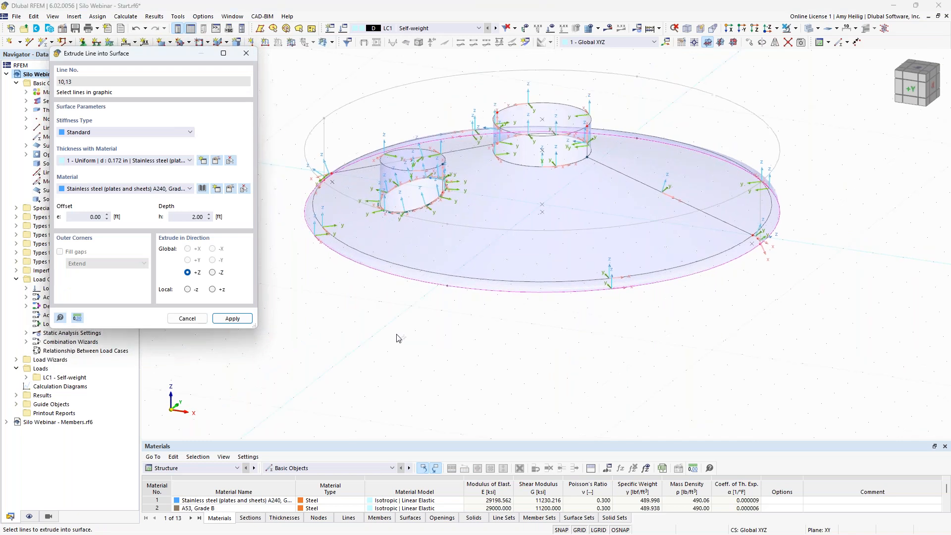
left_click(213, 273)
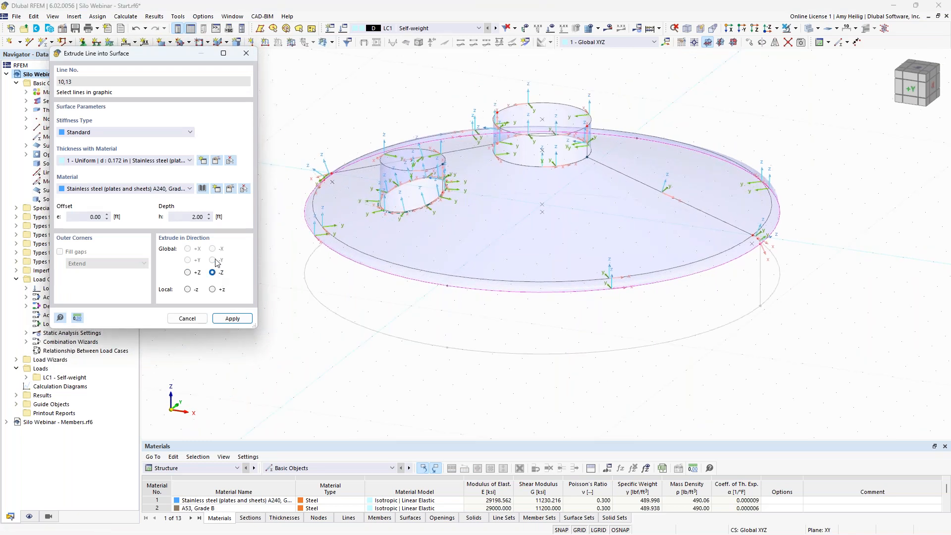
left_click(192, 217)
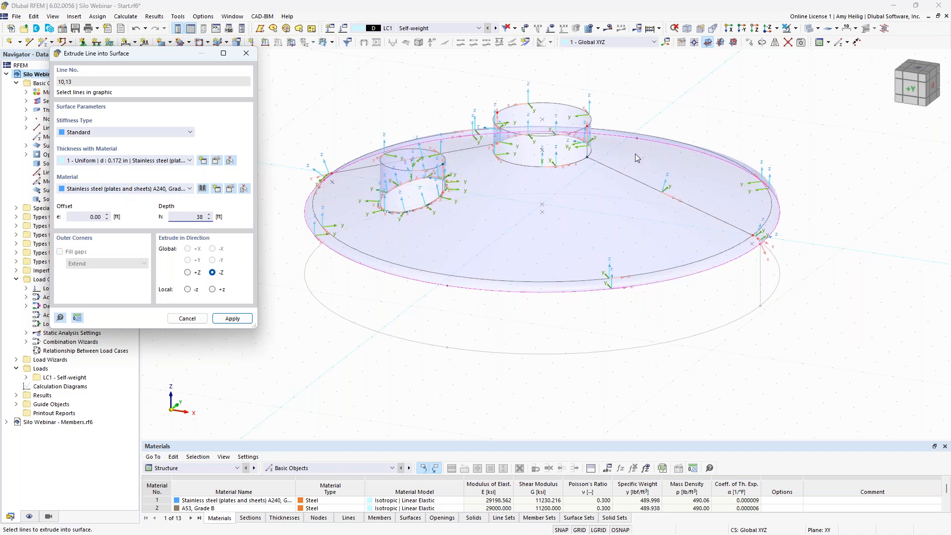
left_click(231, 318)
Extrude the two arcs at the bottom edge of the silo wall into surfaces 3.5 ft deep in the -Z direction
scroll(579, 192, "down", 5)
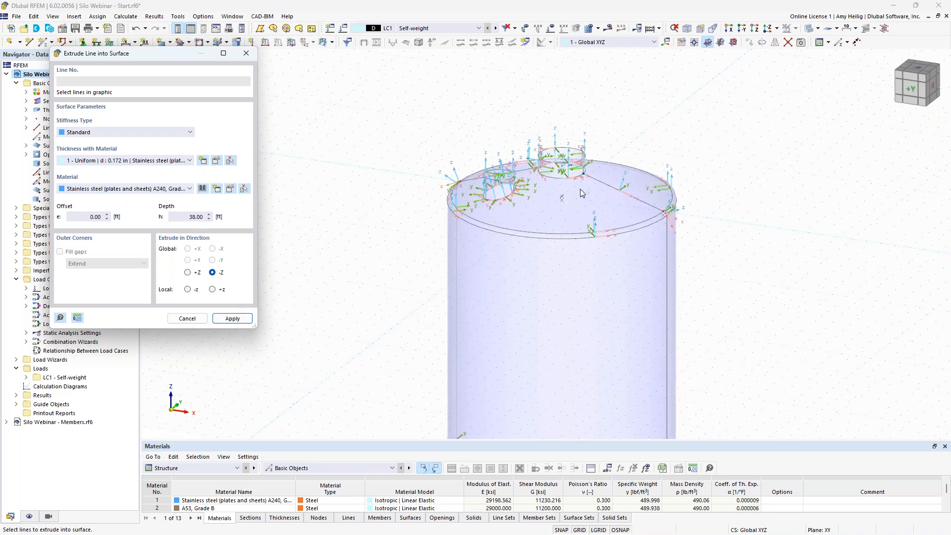
scroll(581, 193, "down", 1)
middle_click_drag(573, 302, 549, 201)
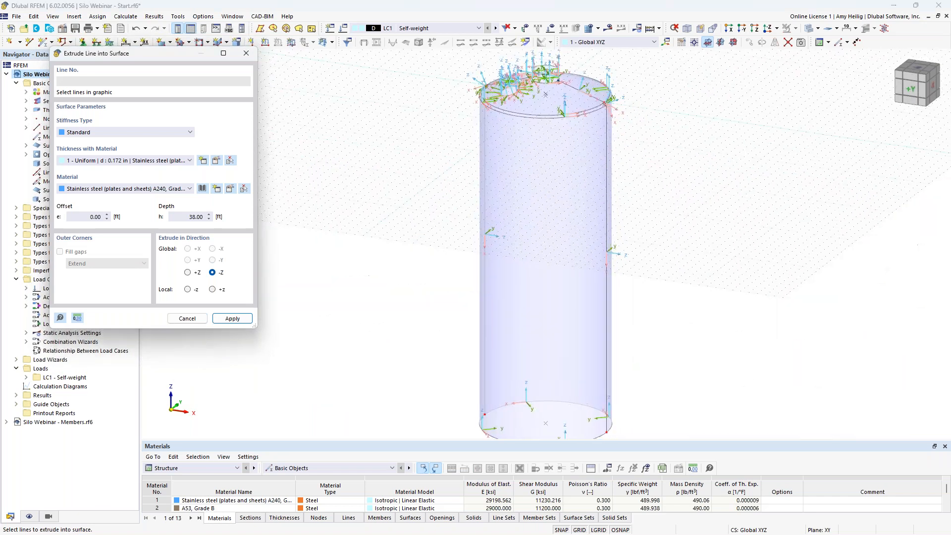
middle_click_drag(671, 336, 610, 262)
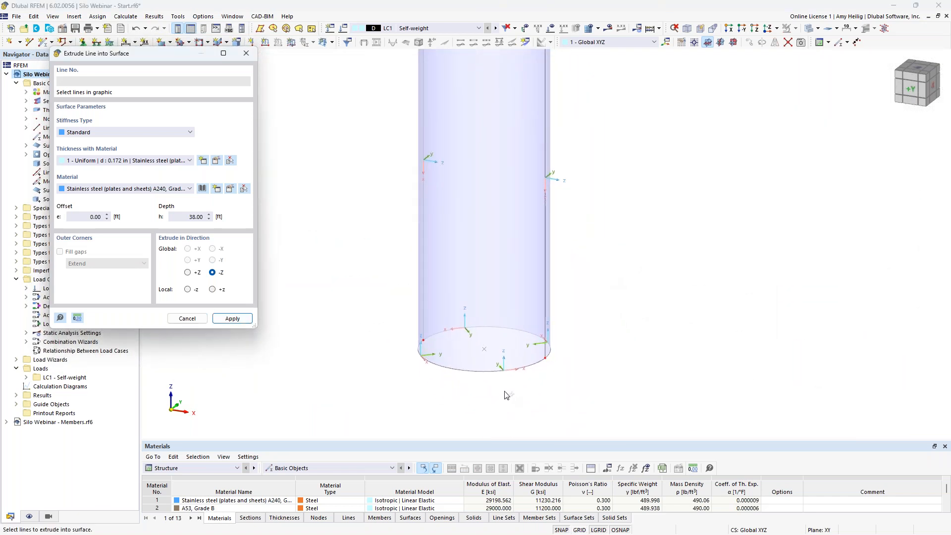
middle_click_drag(484, 397, 492, 344)
scroll(508, 325, "up", 4)
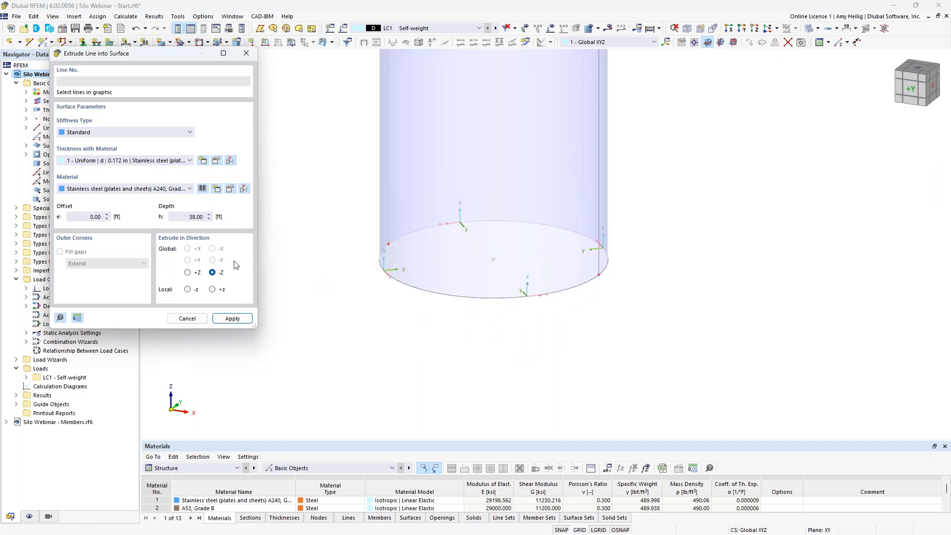
double_click(200, 217)
type("3.5")
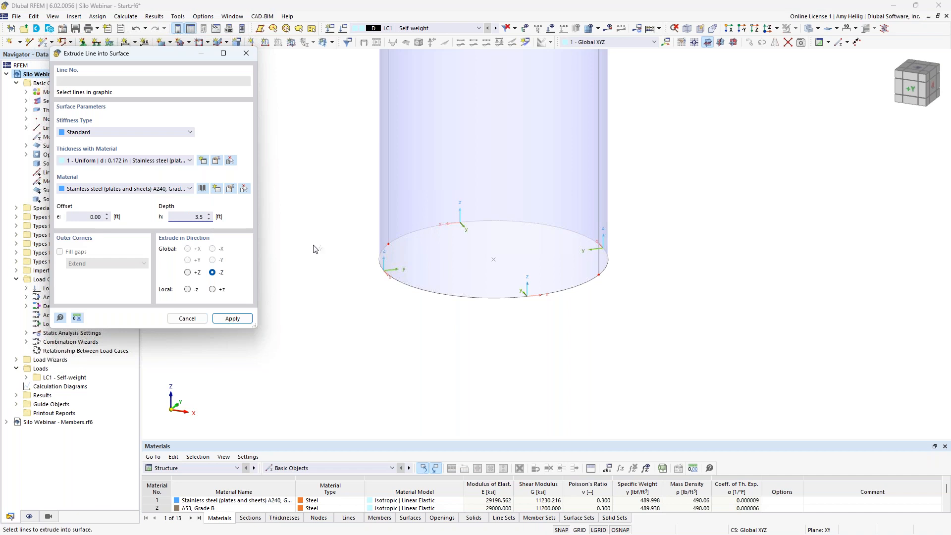
left_click(413, 236)
left_click(413, 232)
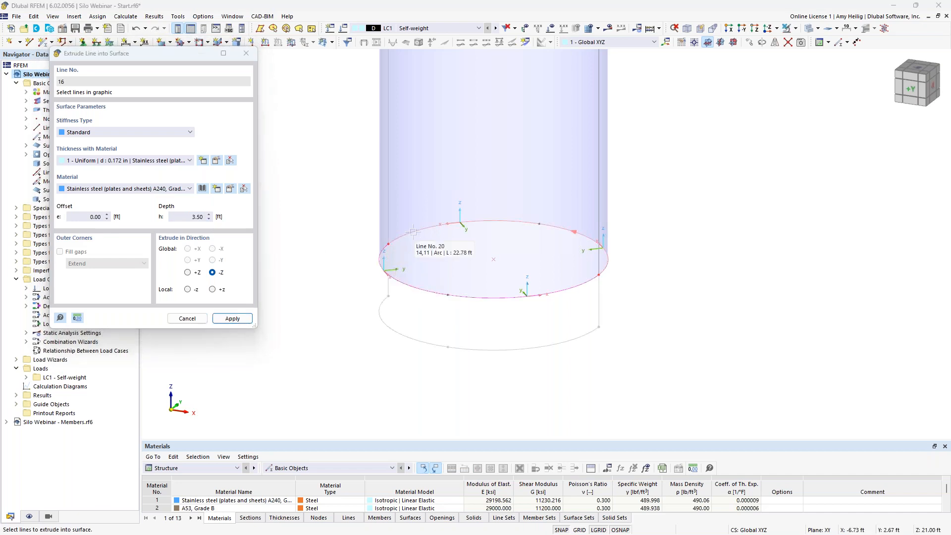
left_click(239, 320)
Extrude the two lowest arcs of the new wall ring another 1.5 ft in the -Z direction and finish extruding
left_click_drag(190, 219, 215, 220)
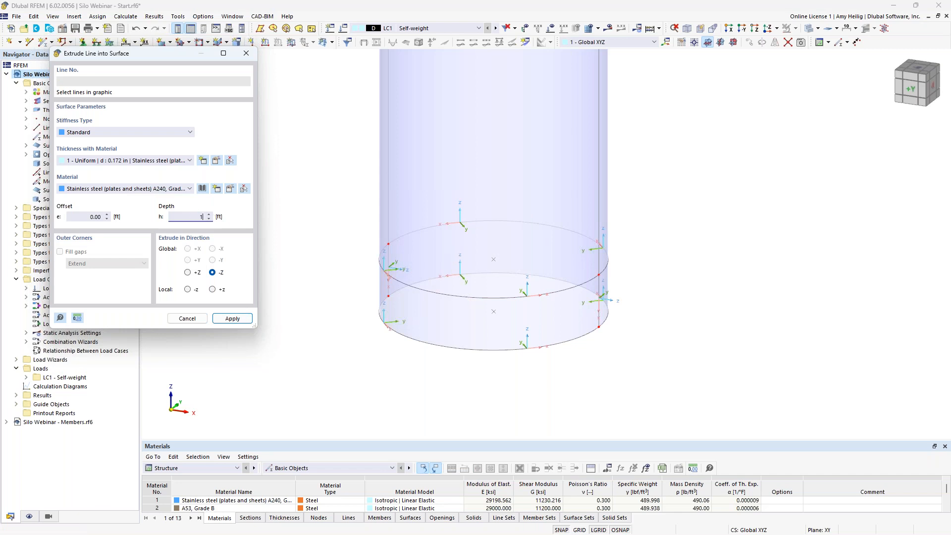
left_click(452, 348)
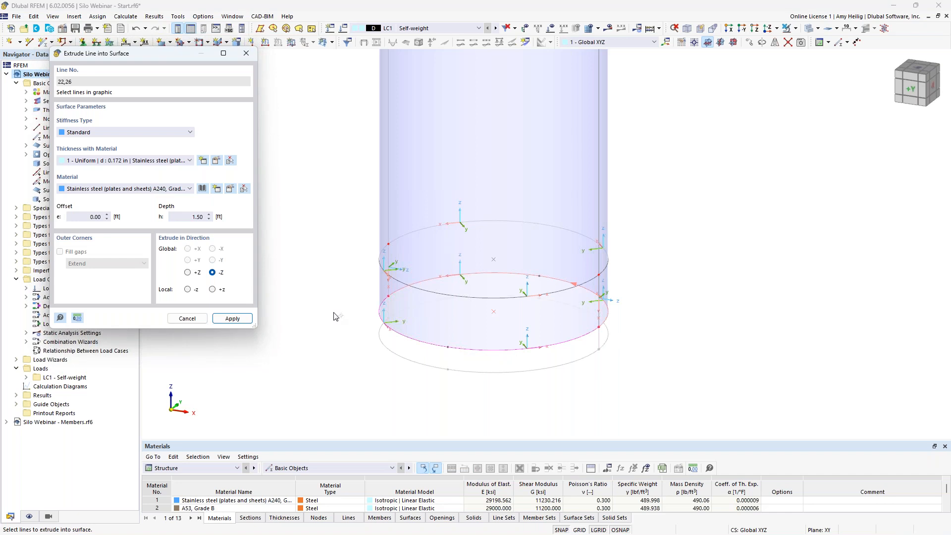
left_click(233, 318)
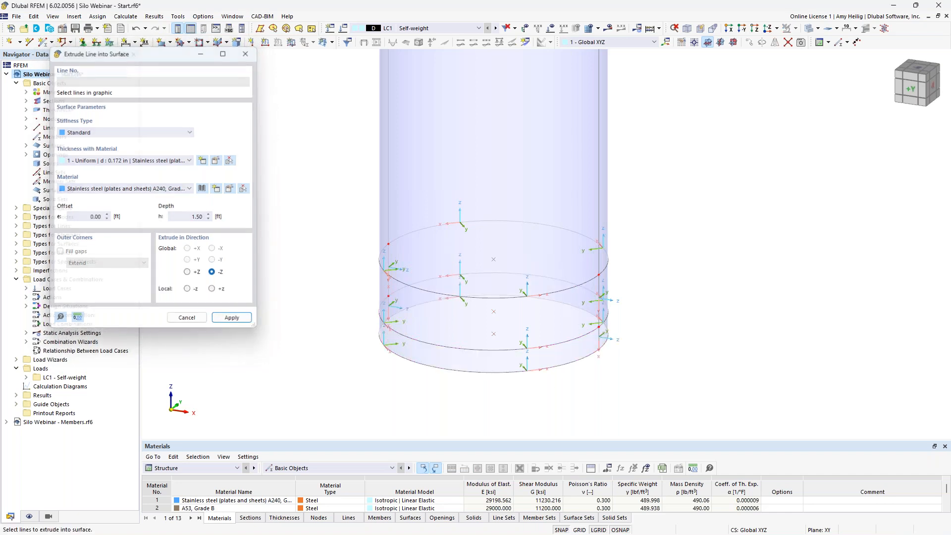
key("Escape")
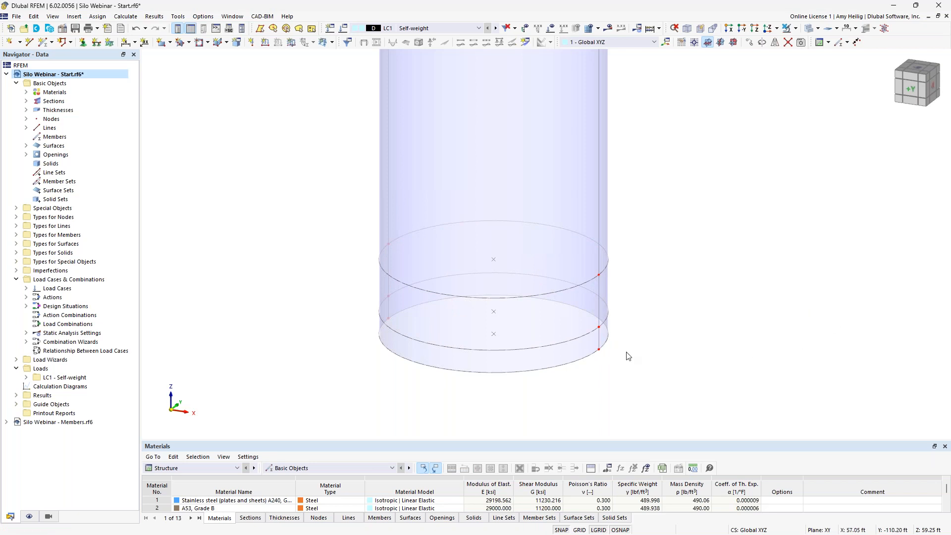
middle_click_drag(622, 367, 648, 270, "ctrl")
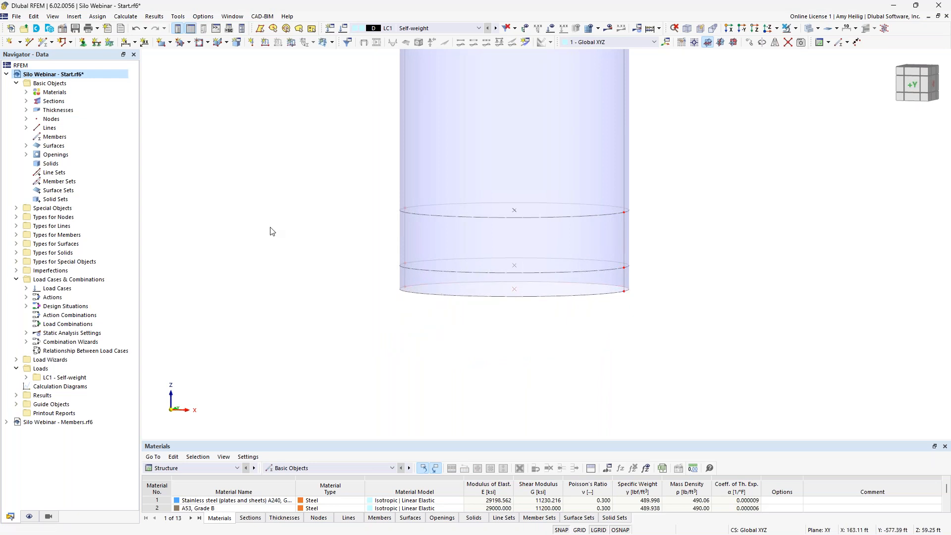
Create a node by Cartesian coordinates below the silo's lowest ring as the lower end point of the hopper's slanted edge
left_click(10, 43)
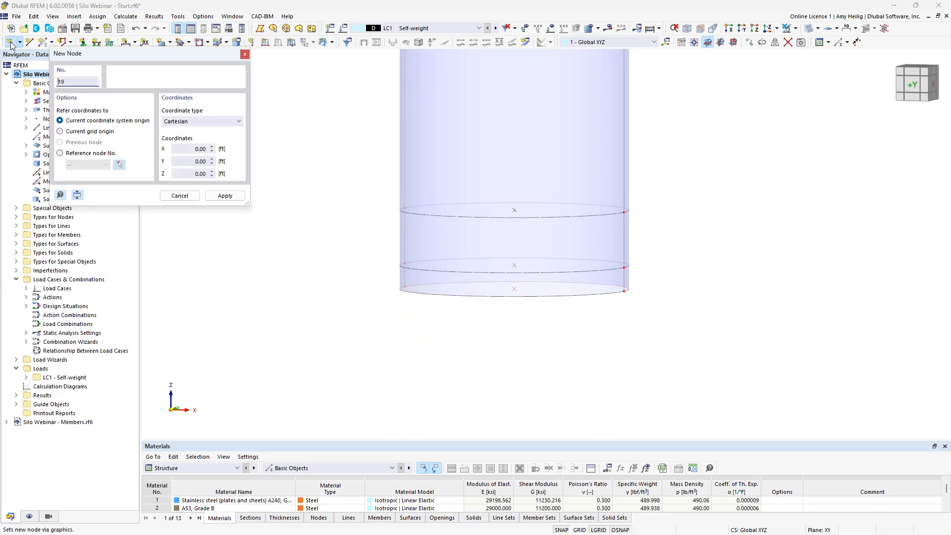
left_click_drag(94, 55, 210, 128)
left_click(318, 225)
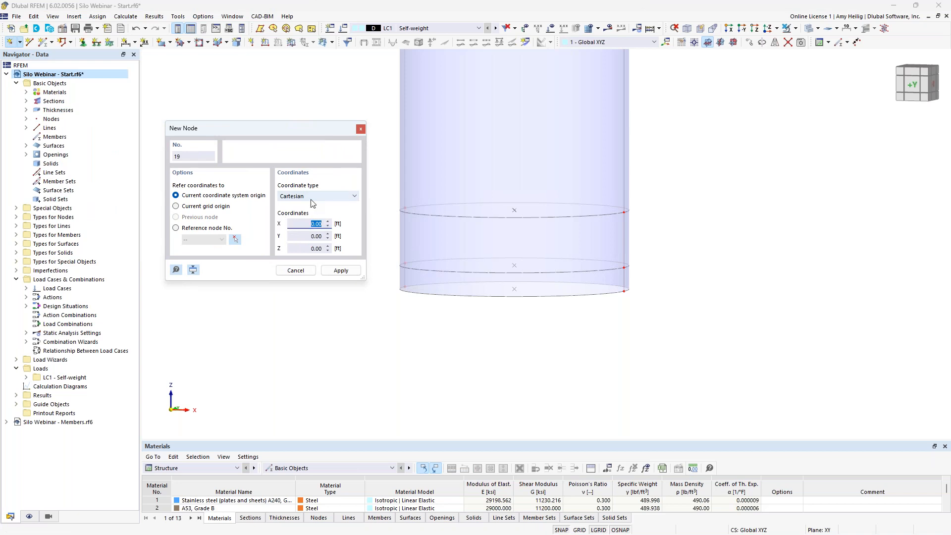
key("Tab")
key("Tab")
key("Return")
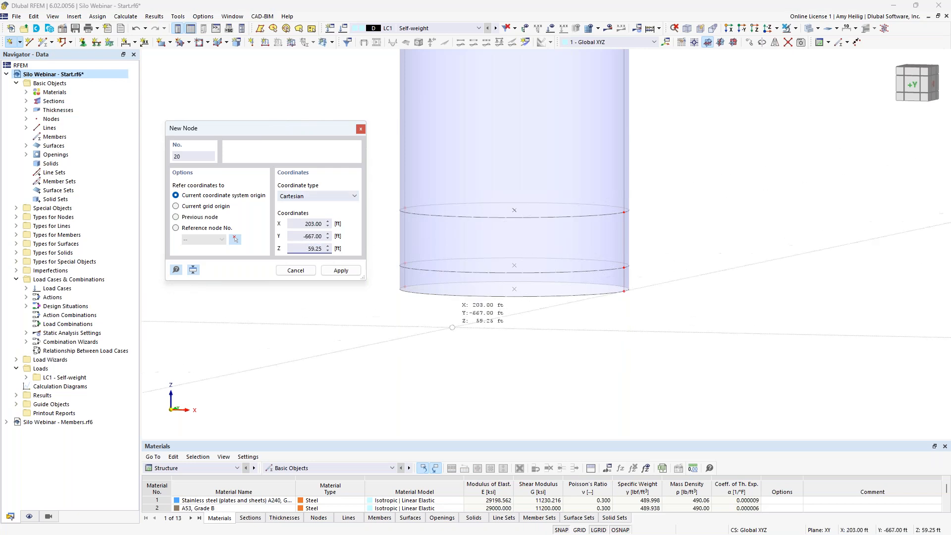
scroll(468, 325, "down", 2)
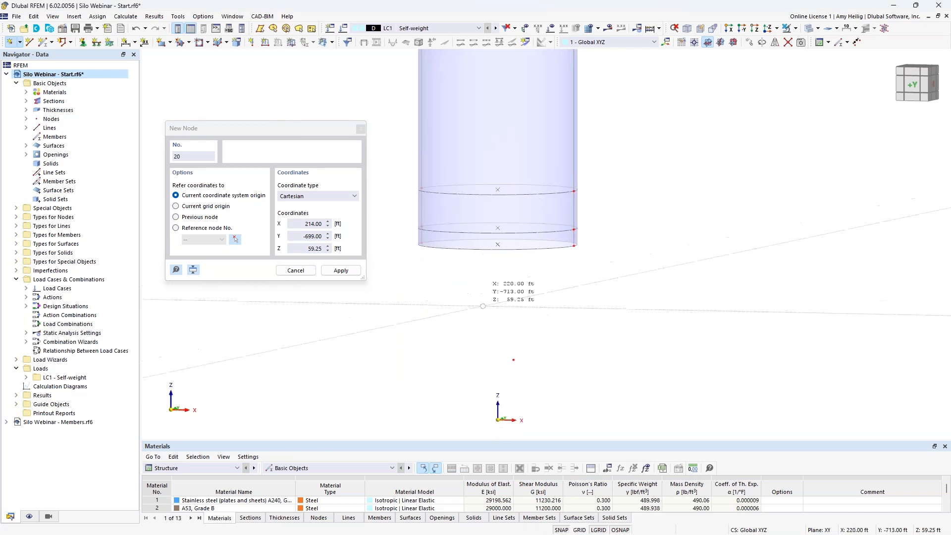
key("Escape")
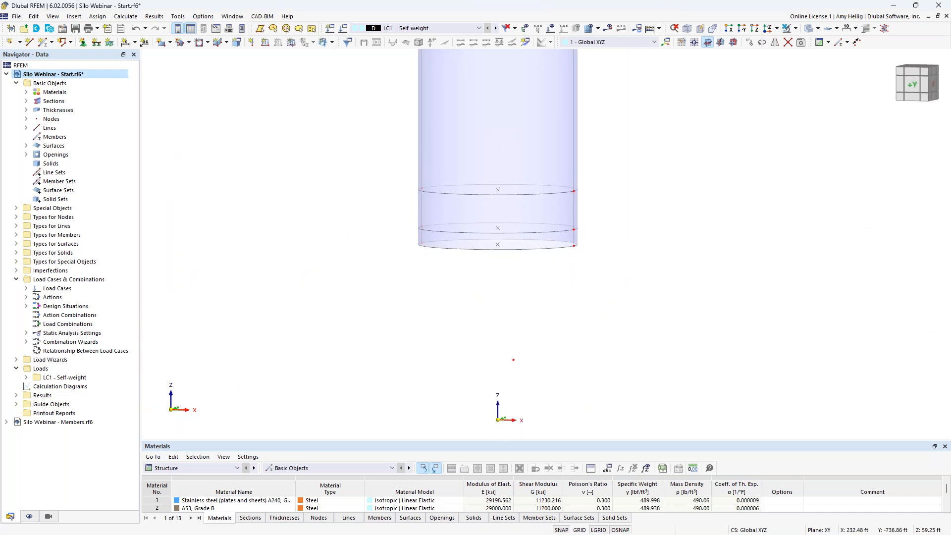
mouse_move(546, 321)
middle_mouse_down("ctrl")
mouse_move(573, 325)
mouse_move(544, 335)
middle_mouse_up("ctrl")
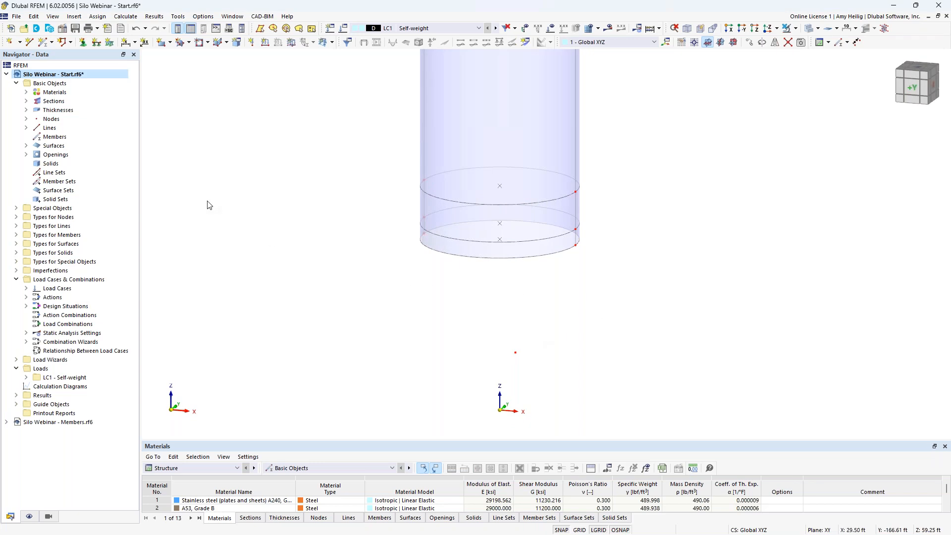
Draw a single line from the node at the top edge of the lowest wall ring to the new node below the silo
left_click(30, 44)
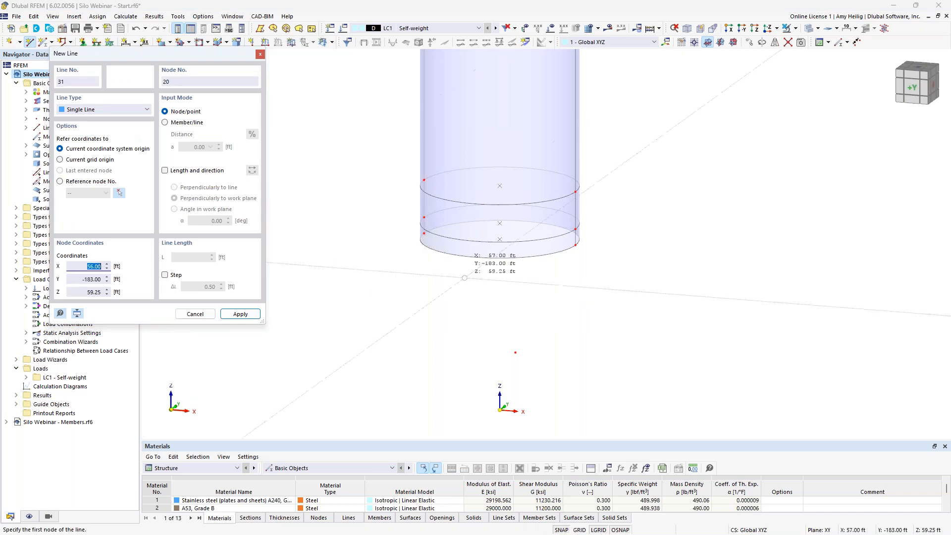
scroll(570, 292, "up", 3)
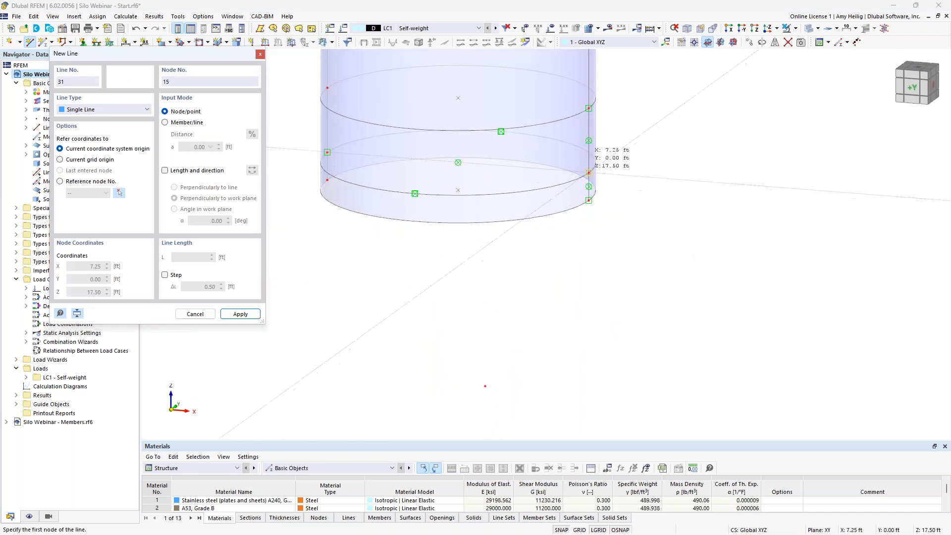
left_click(589, 172)
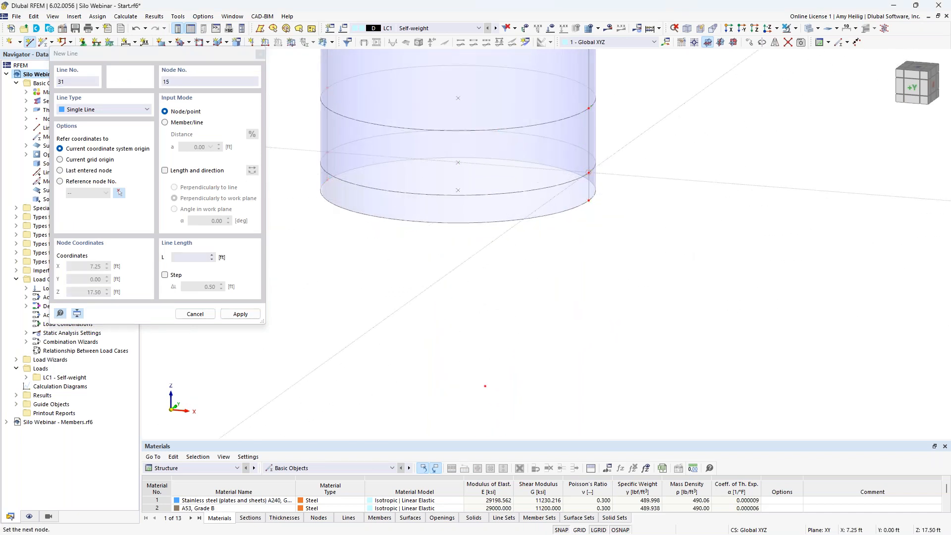
left_click(484, 383)
key("Escape")
key("Escape")
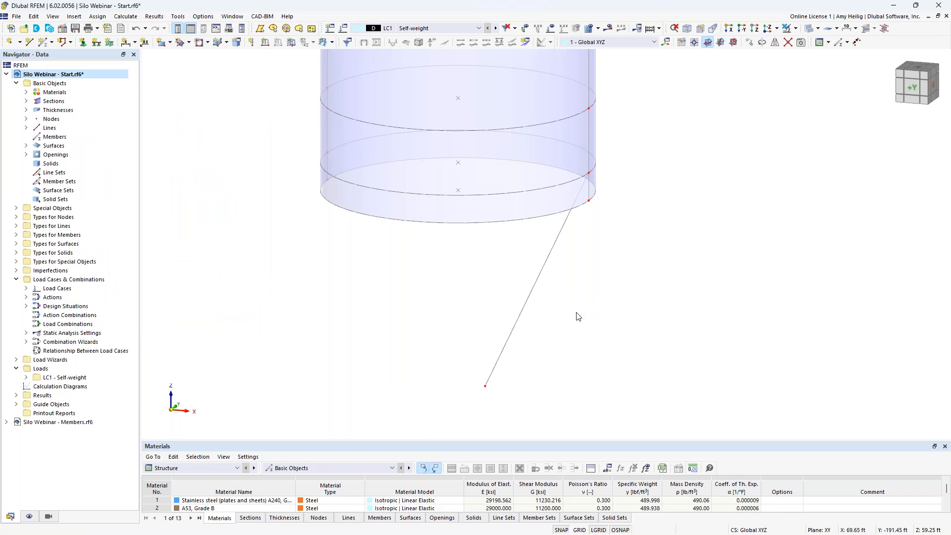
Rotate-copy the slanted line in 2 steps of 180° about the Z axis through the origin, linking lines with surfaces and using arc links
left_click(527, 300)
left_click(762, 42)
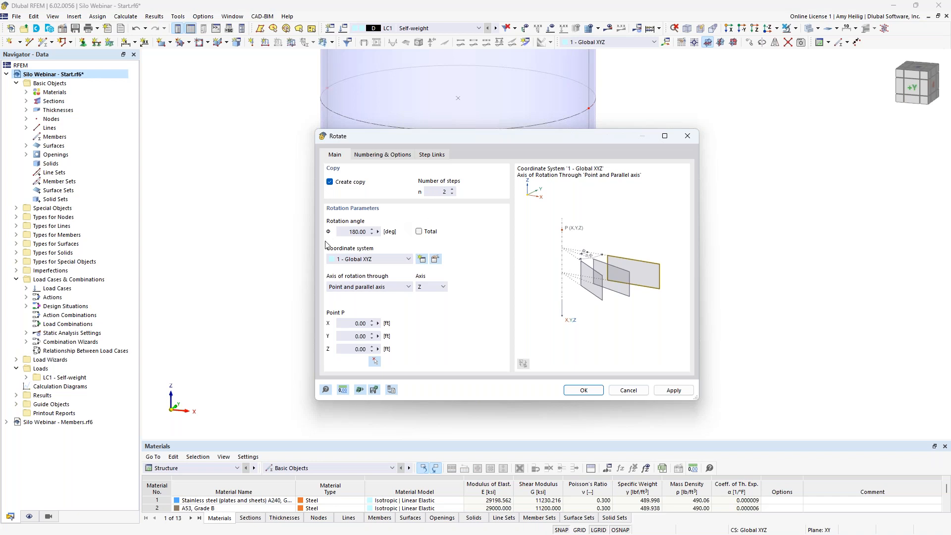
left_click(381, 155)
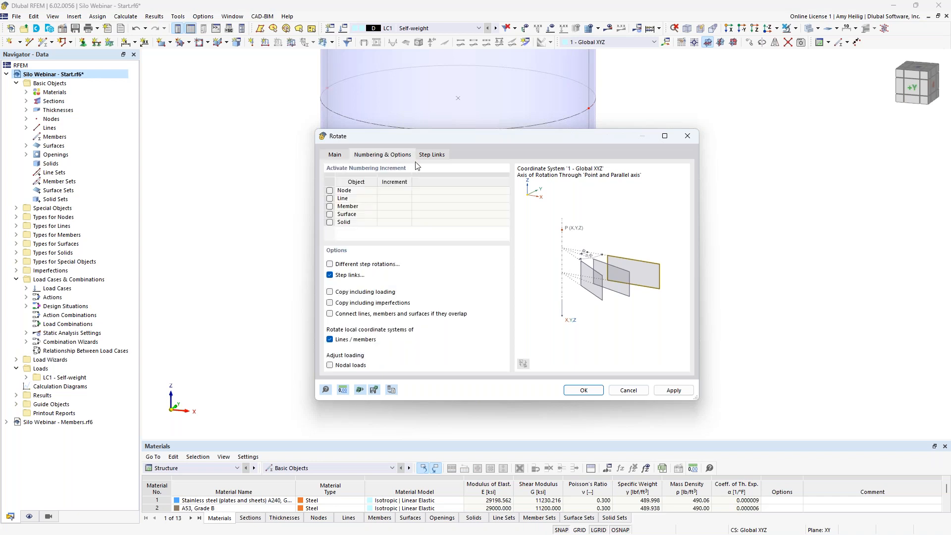
left_click(434, 156)
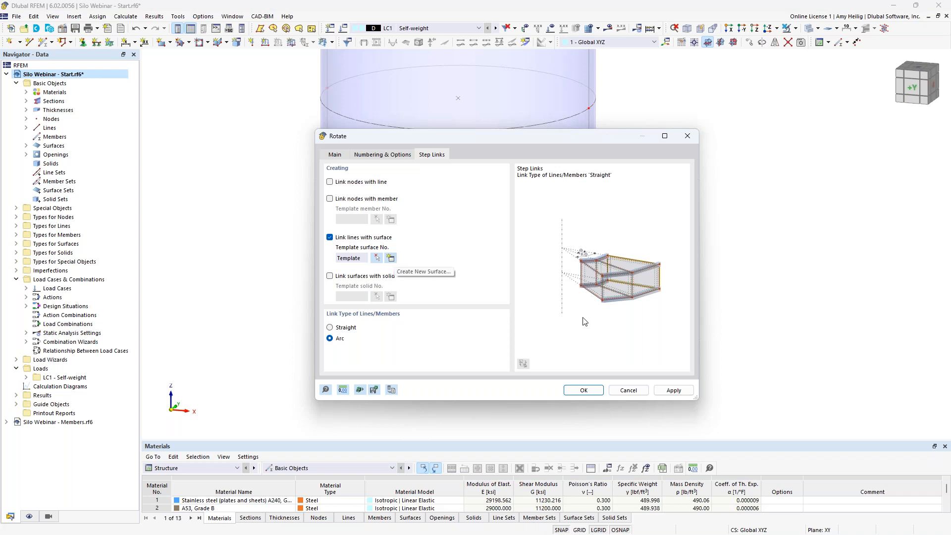
left_click(583, 389)
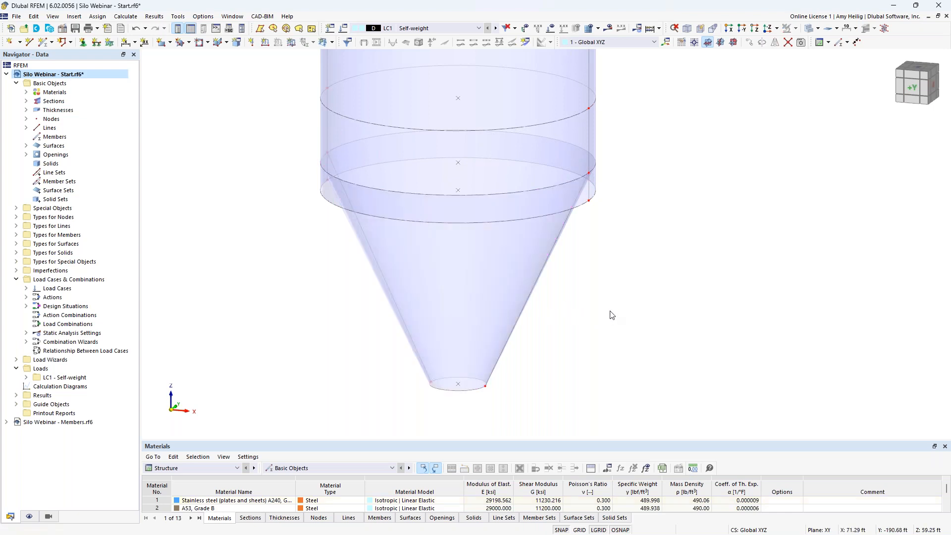
Isolate the circular edge at the top of the 3.5 ft wall section and the silo's bottom edge with Visibility by Selected and Related Objects
middle_click_drag(605, 262, 615, 286)
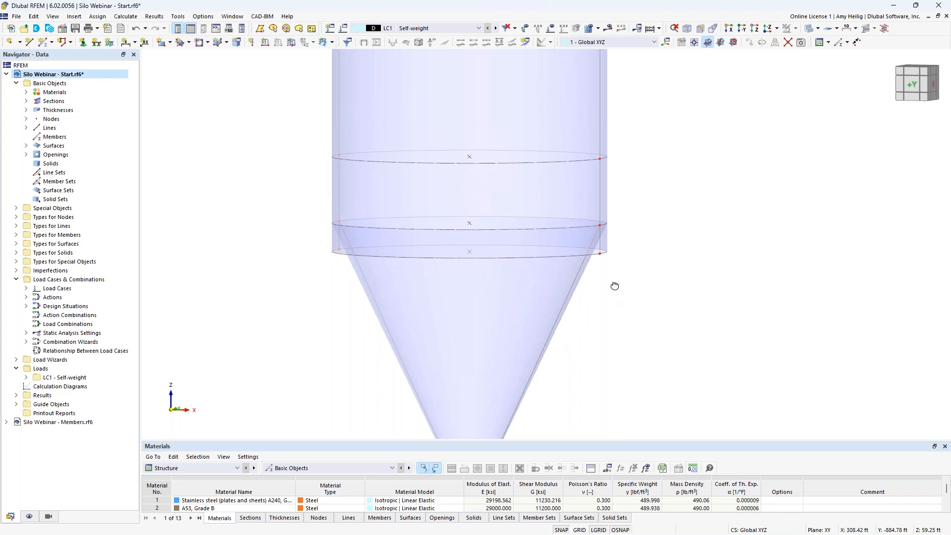
middle_click_drag(603, 315, 611, 252)
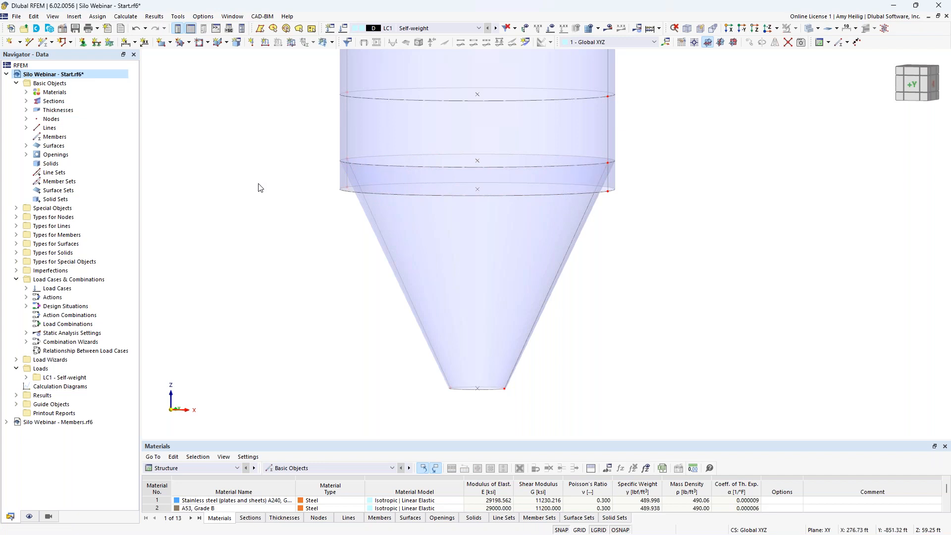
middle_click_drag(256, 184, 265, 226)
left_click_drag(324, 113, 644, 154)
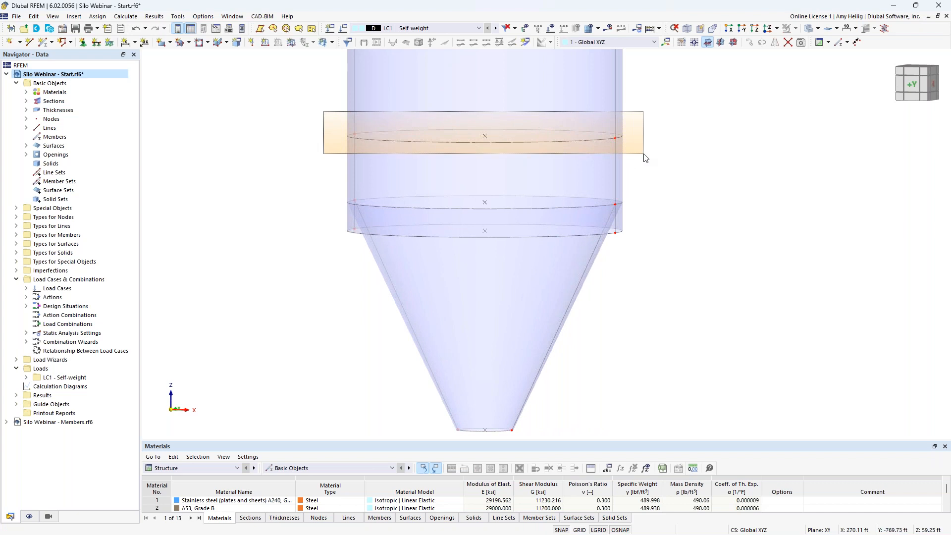
left_click_drag(645, 158, 644, 156)
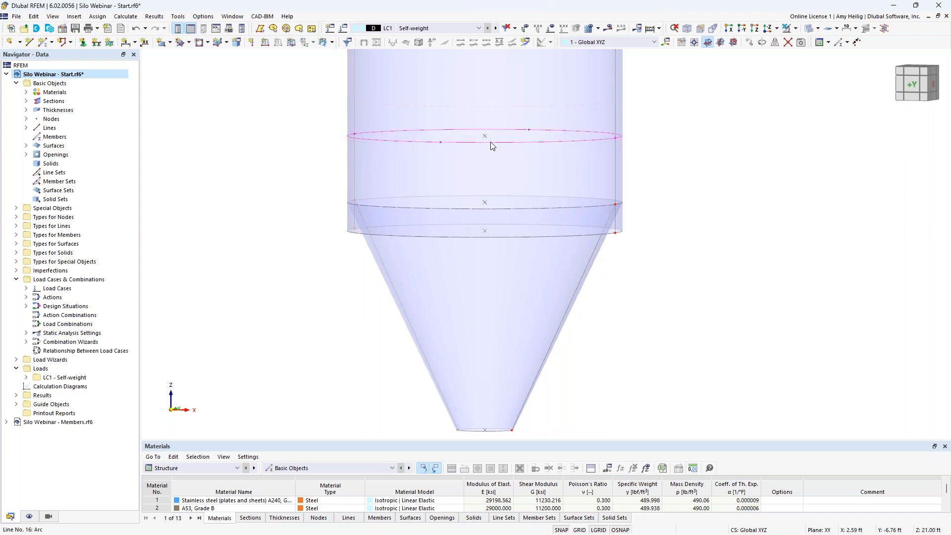
left_click_drag(332, 220, 638, 242)
left_click(796, 28)
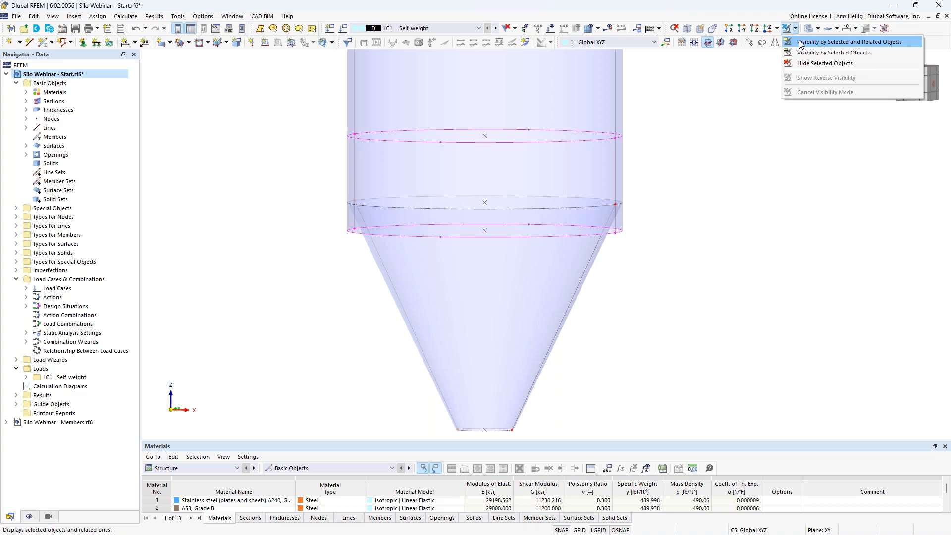
left_click(801, 43)
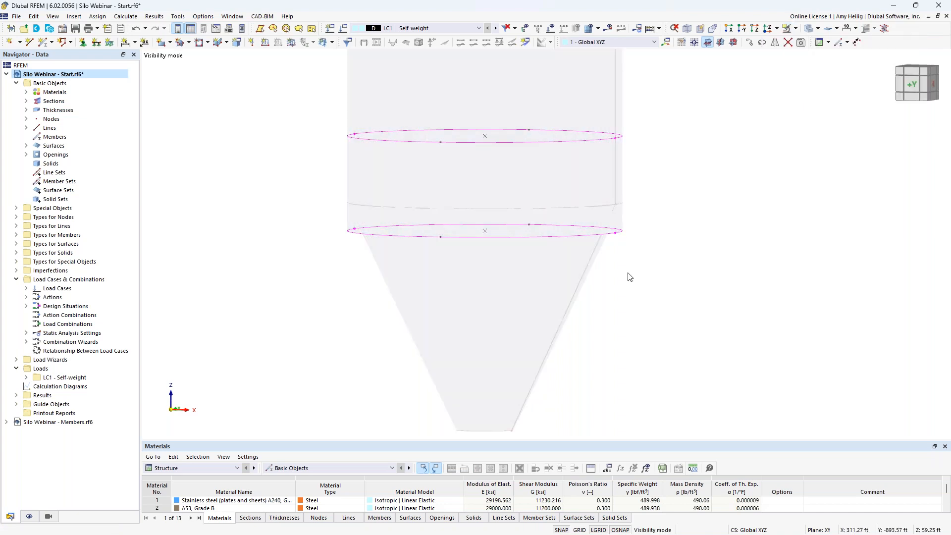
Create parallel lines from the two arcs of the upper ring with an offset of 0.5 ft in the -y direction
left_click(633, 270)
middle_click_drag(670, 257, 650, 279, "ctrl")
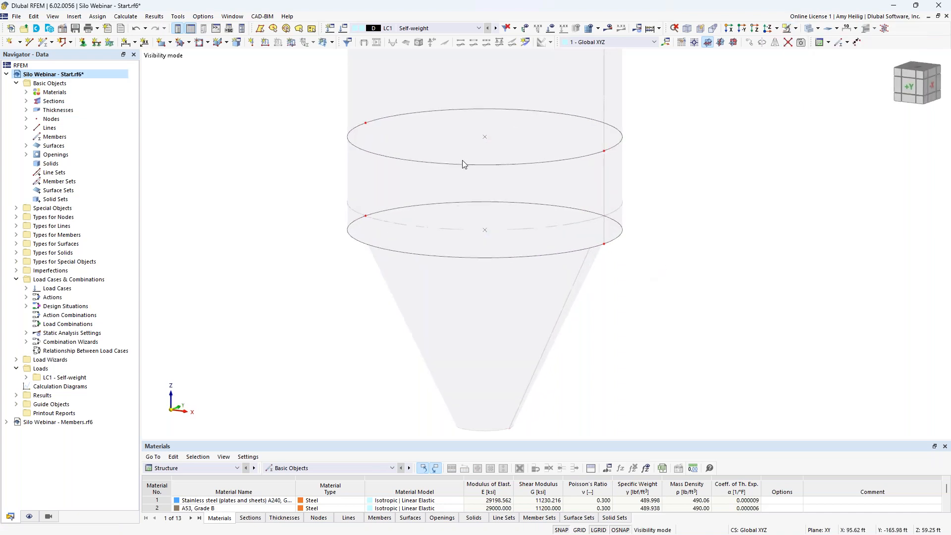
left_click_drag(321, 87, 649, 176)
right_click(553, 164)
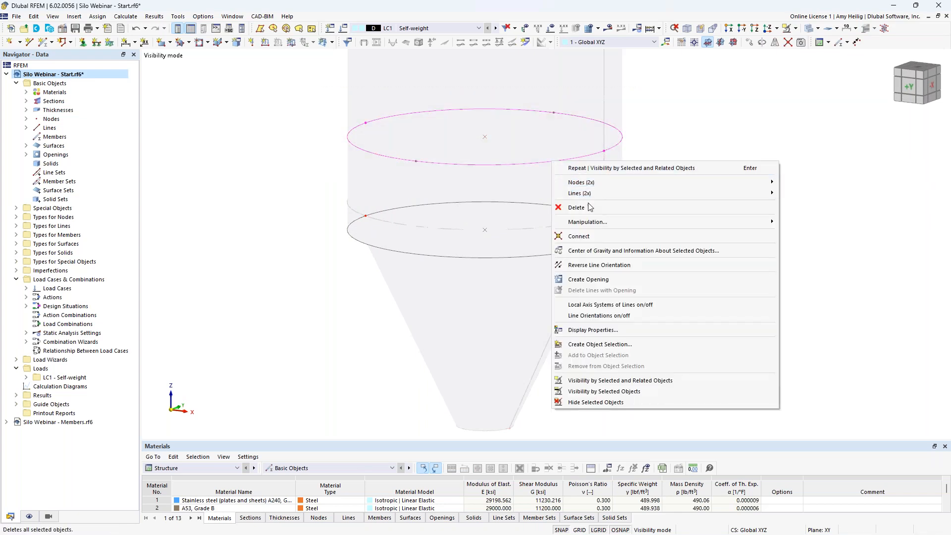
mouse_move(590, 222)
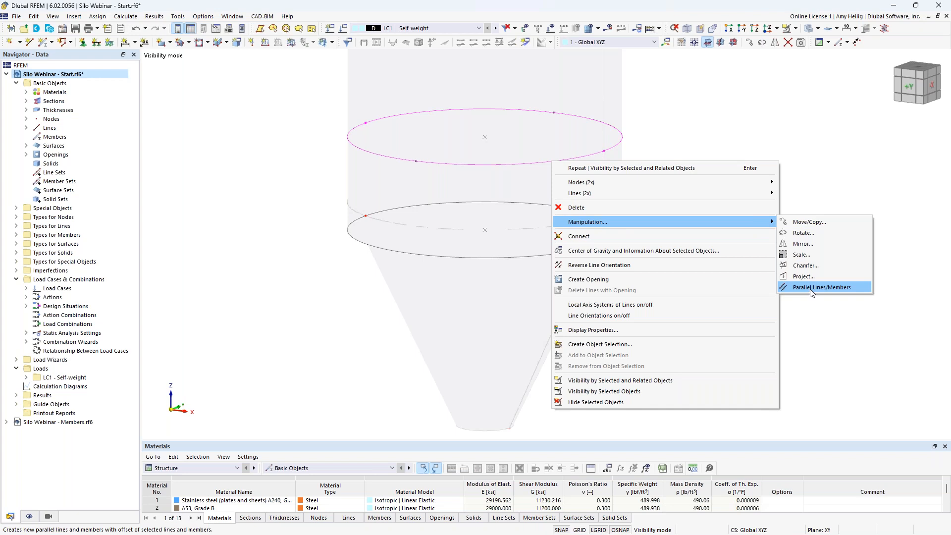
left_click(811, 287)
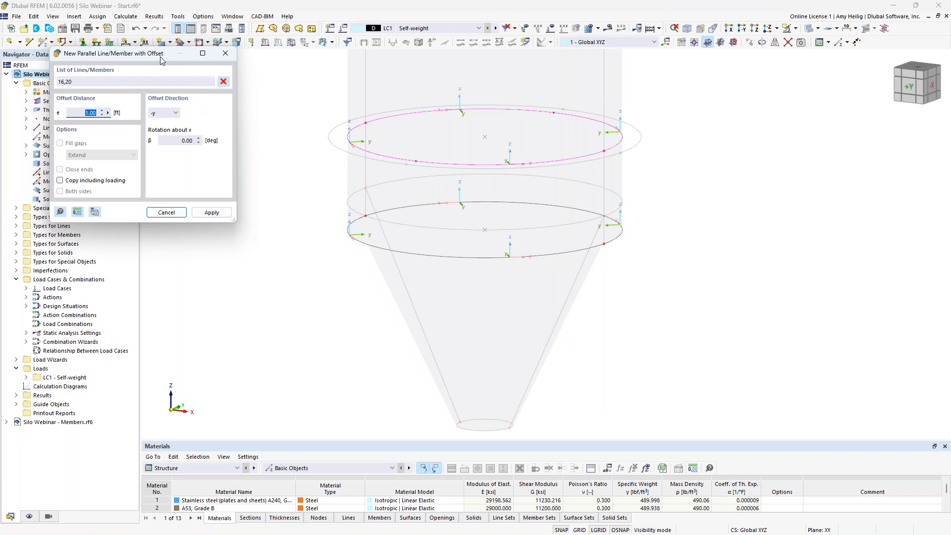
left_click_drag(160, 56, 213, 90)
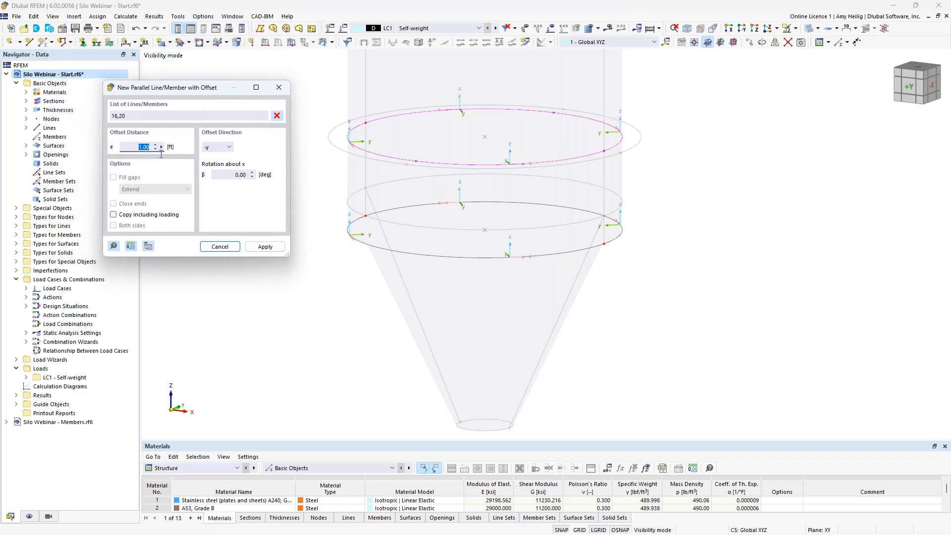
type("0.5")
left_click(265, 247)
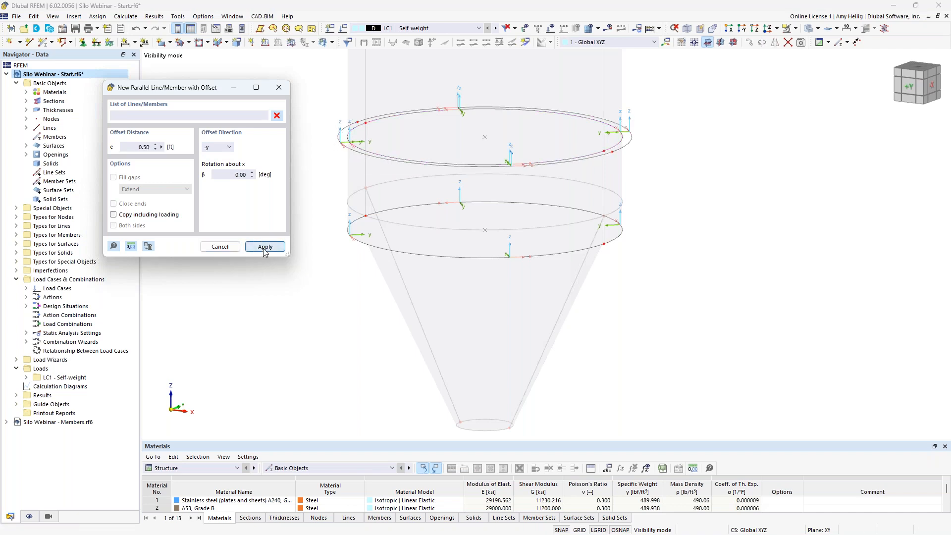
Offset the two arcs of the lower ring outward by 0.5 ft in the -y direction
left_click(353, 240)
left_click(380, 210)
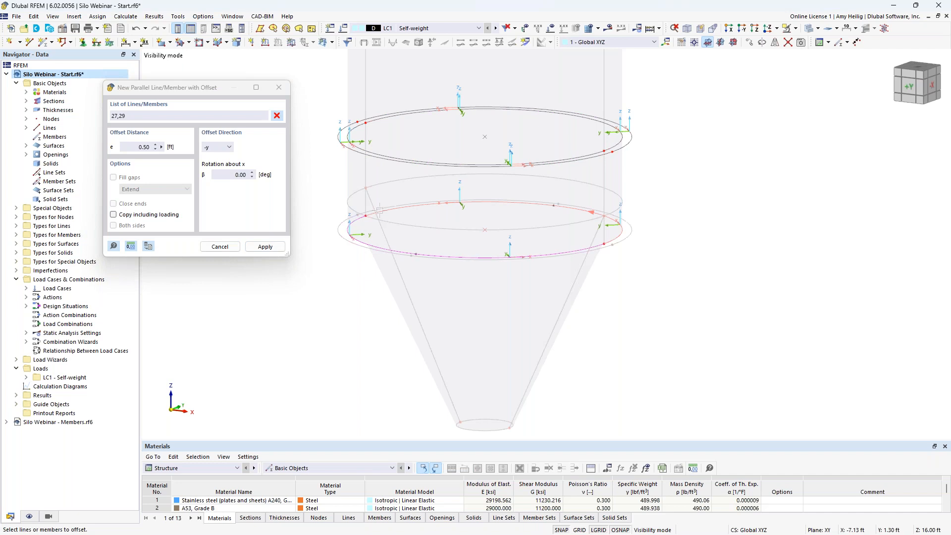
left_click(265, 247)
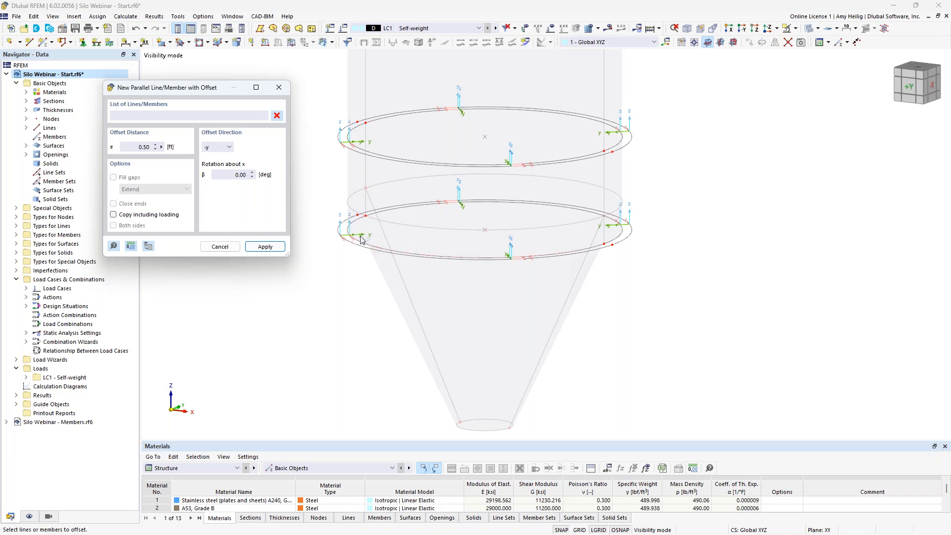
Offset the two original arcs of the lower ring inward by 0.5 ft in the +y direction and finish creating parallel lines
left_click(229, 147)
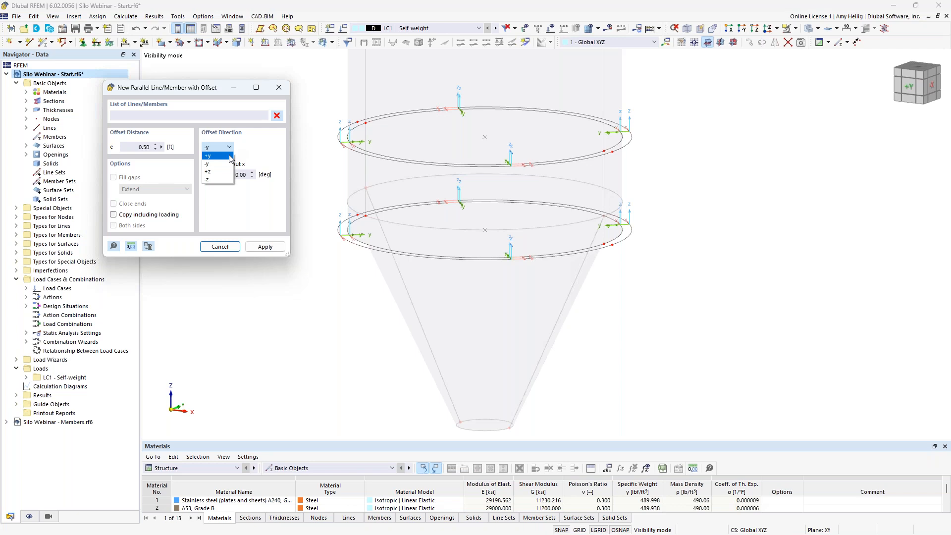
left_click(229, 156)
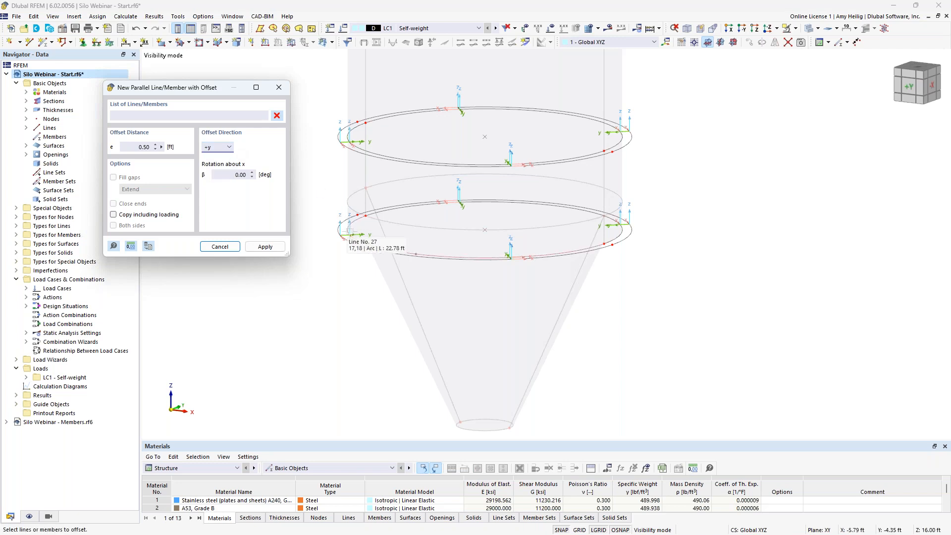
left_click(349, 229)
left_click(483, 202)
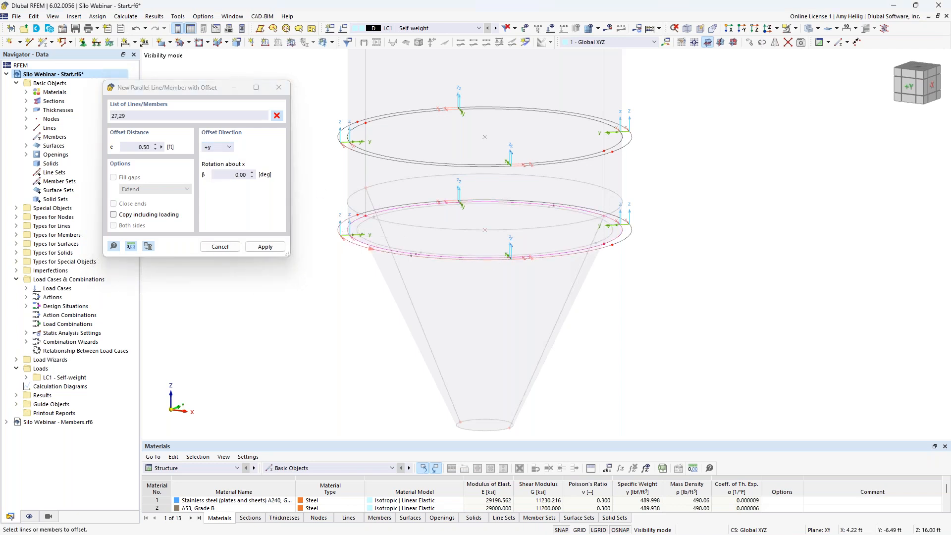
left_click(263, 246)
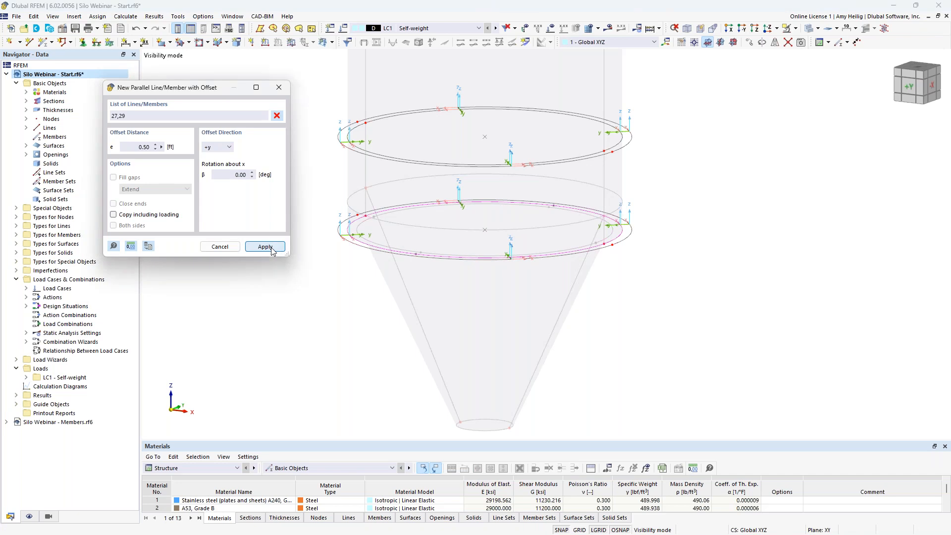
key("Escape")
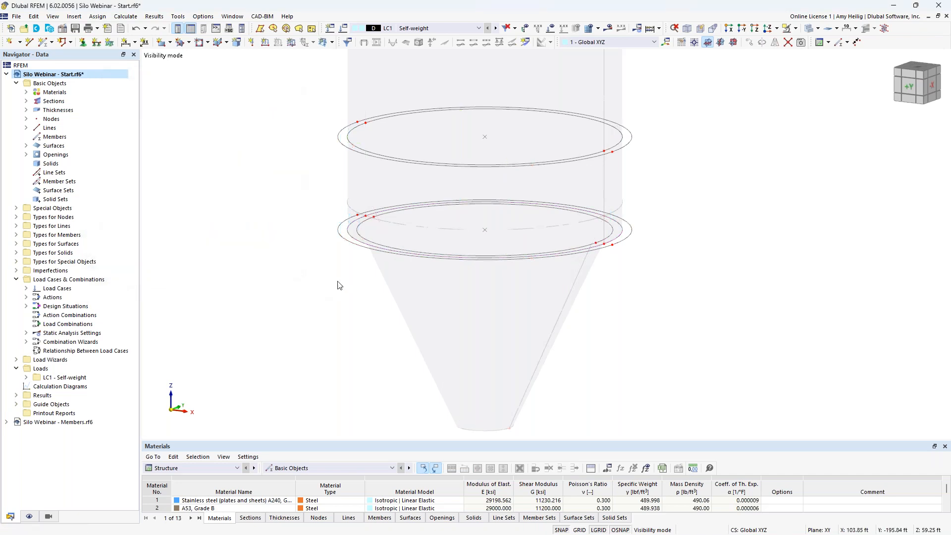
middle_click_drag(339, 265, 319, 295)
scroll(322, 278, "up", 1)
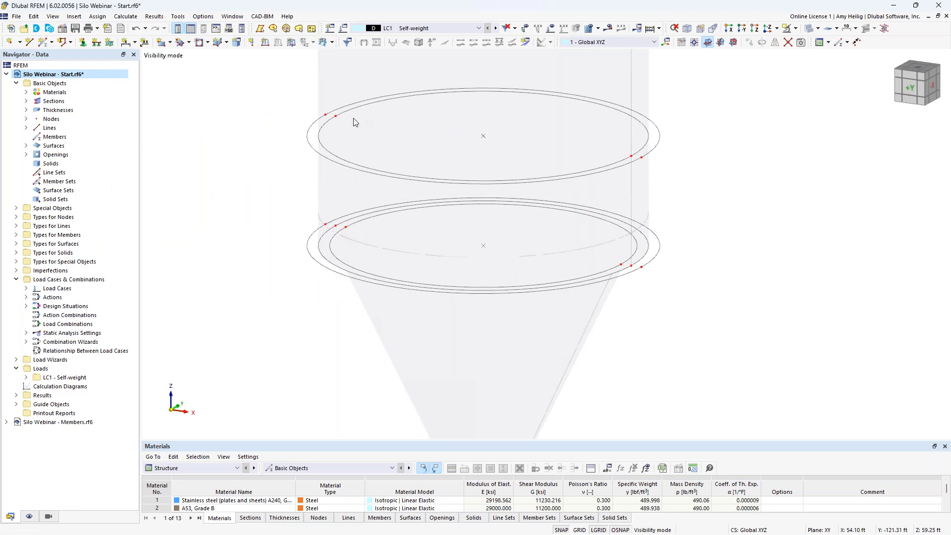
scroll(352, 118, "up", 2)
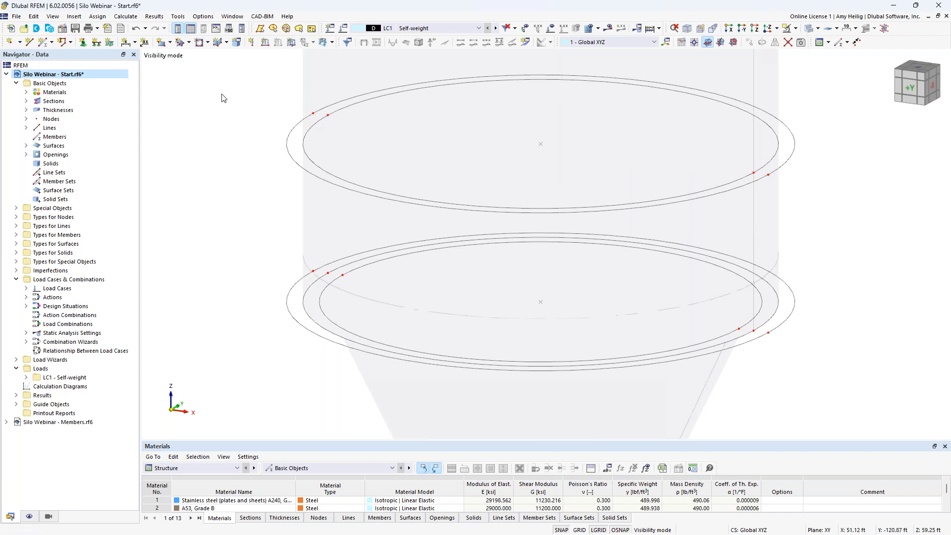
Draw single lines joining the end nodes of the upper ring's inner and outer arcs at both ends
left_click(30, 43)
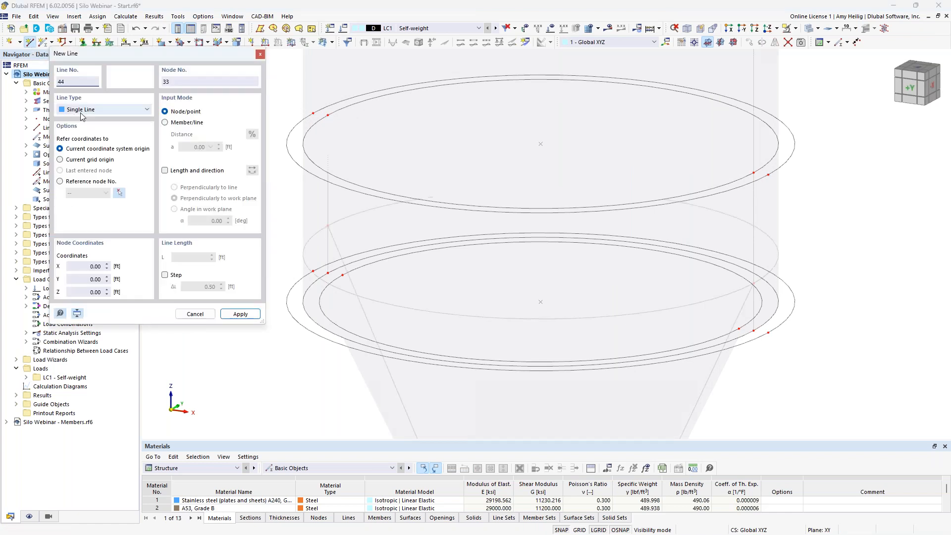
left_click(313, 113)
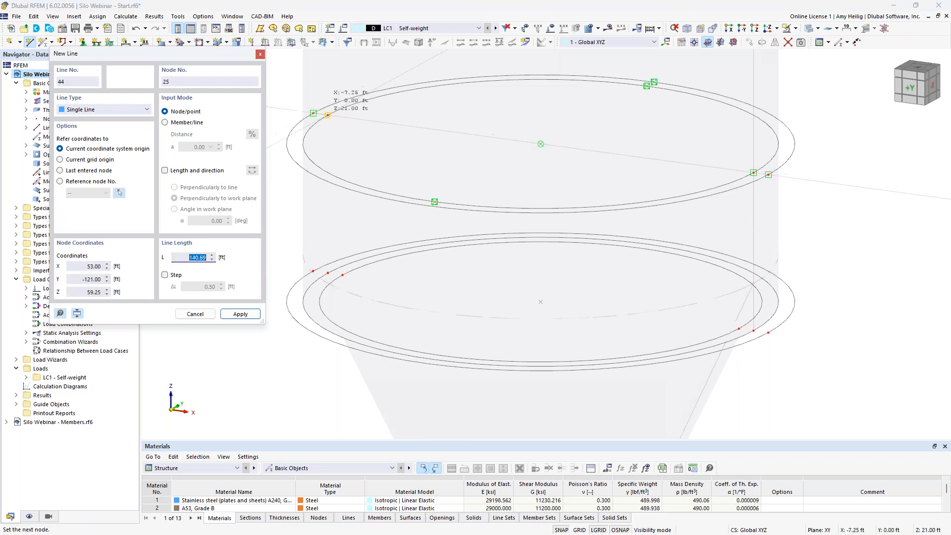
left_click(327, 115)
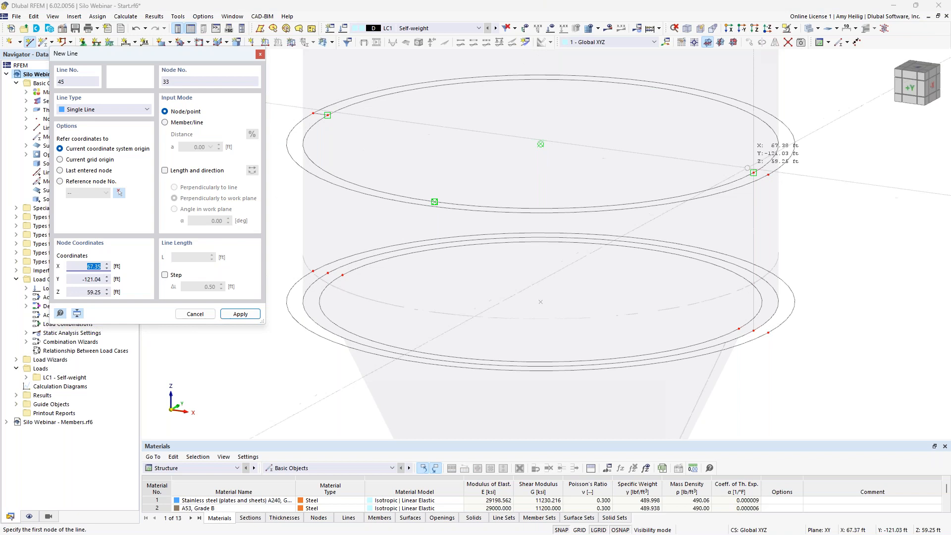
left_click(763, 175)
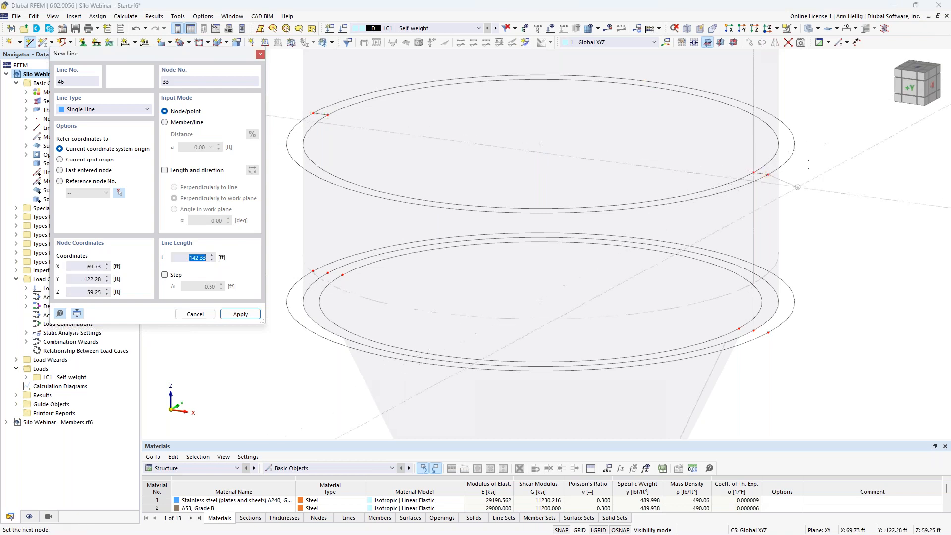
left_click(768, 175)
Join the end nodes of the lower ring's inner, middle and outer arcs with single lines on both sides and finish line drawing
left_click(343, 275)
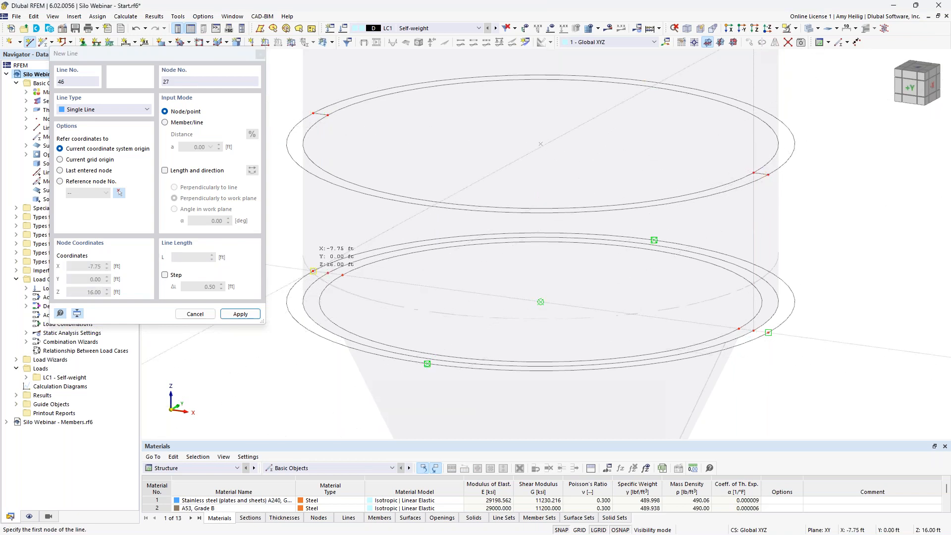
left_click(328, 273)
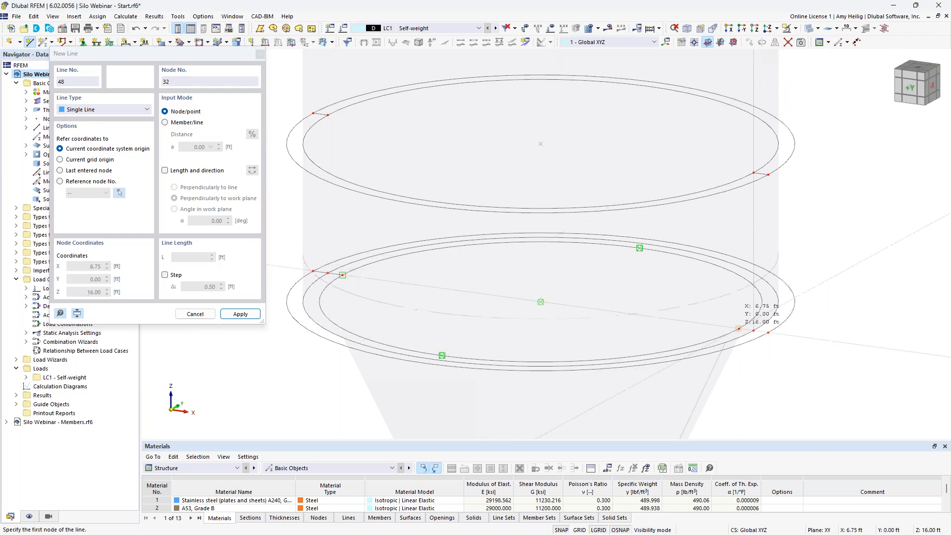
left_click(768, 333)
left_click(768, 332)
right_click(840, 309)
key("Escape")
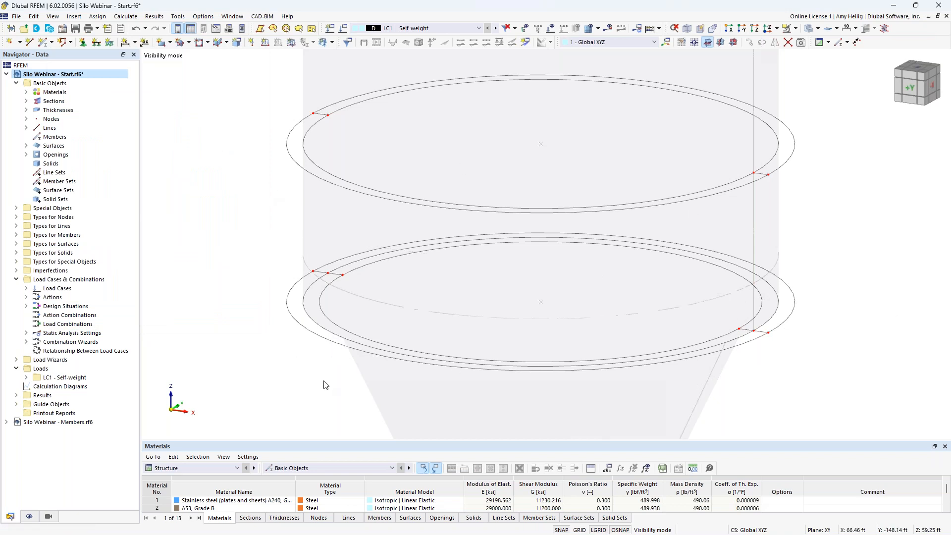
Set up a new boundary-selected surface with the 0.500 in uniform thickness and the material A36 (HR Structural Shapes and Bars)
scroll(308, 352, "down", 3)
middle_click_drag(279, 353, 326, 356)
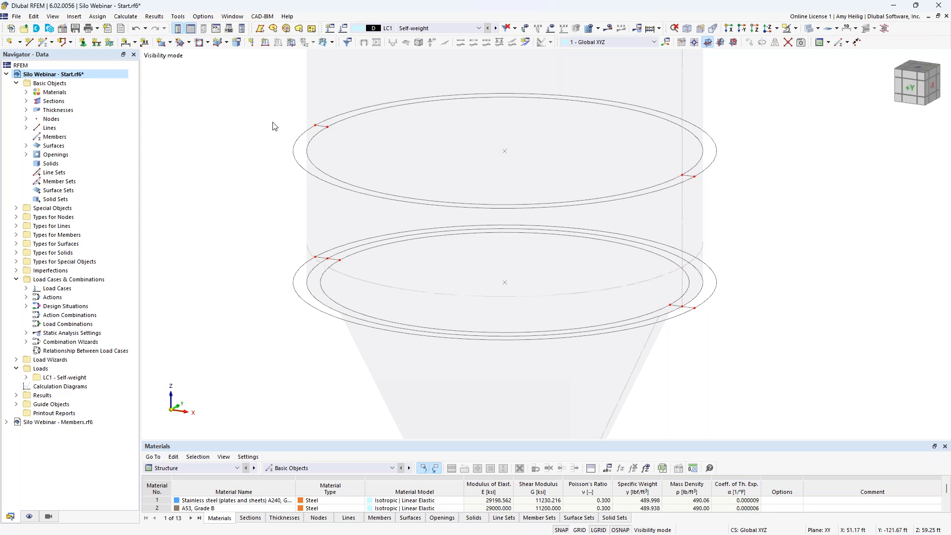
left_click(188, 44)
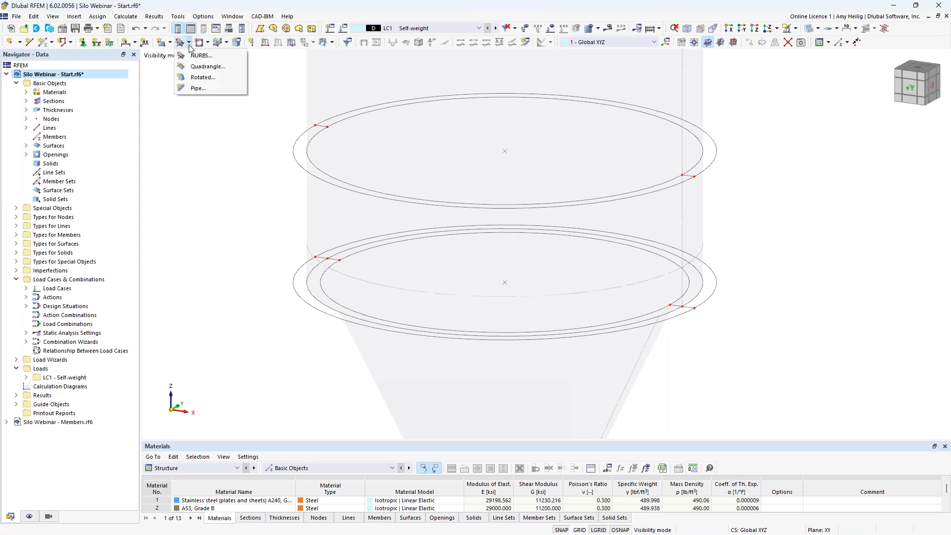
left_click(170, 43)
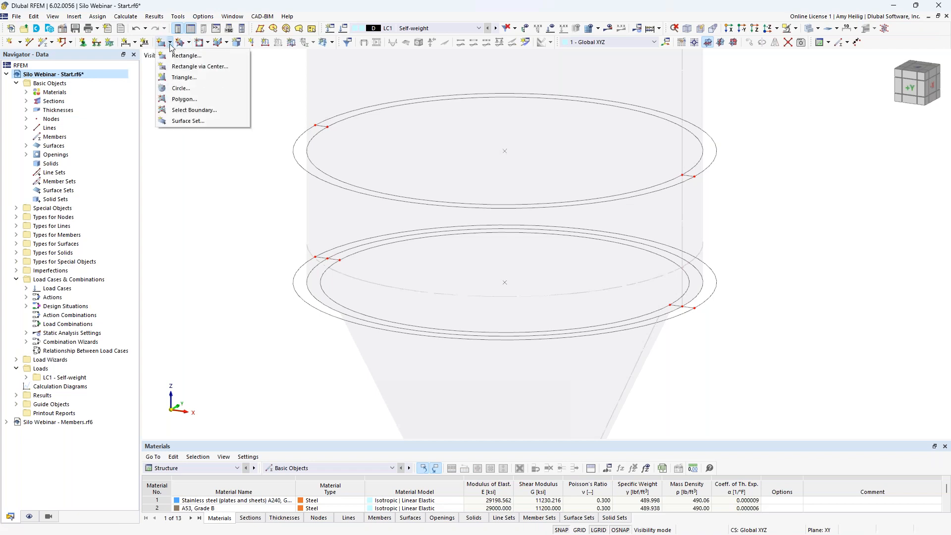
left_click(182, 109)
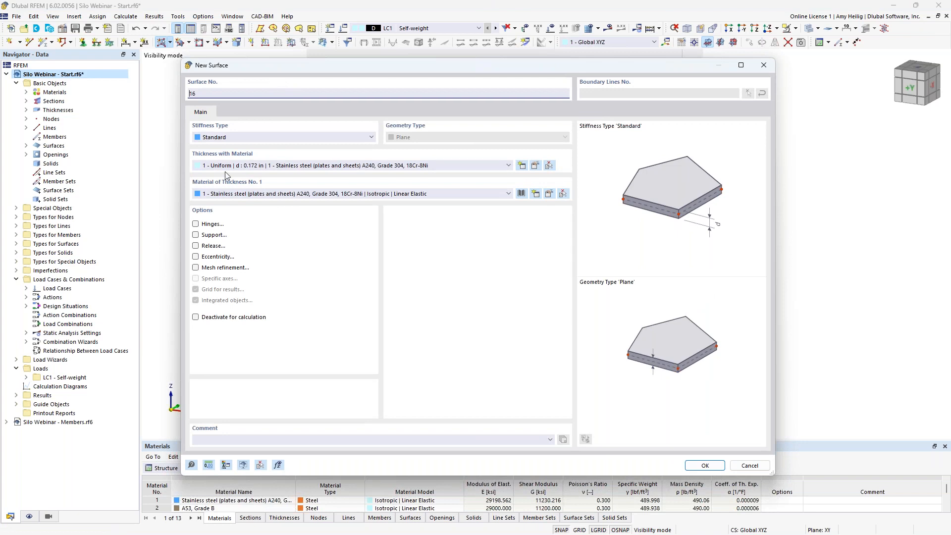
left_click(263, 166)
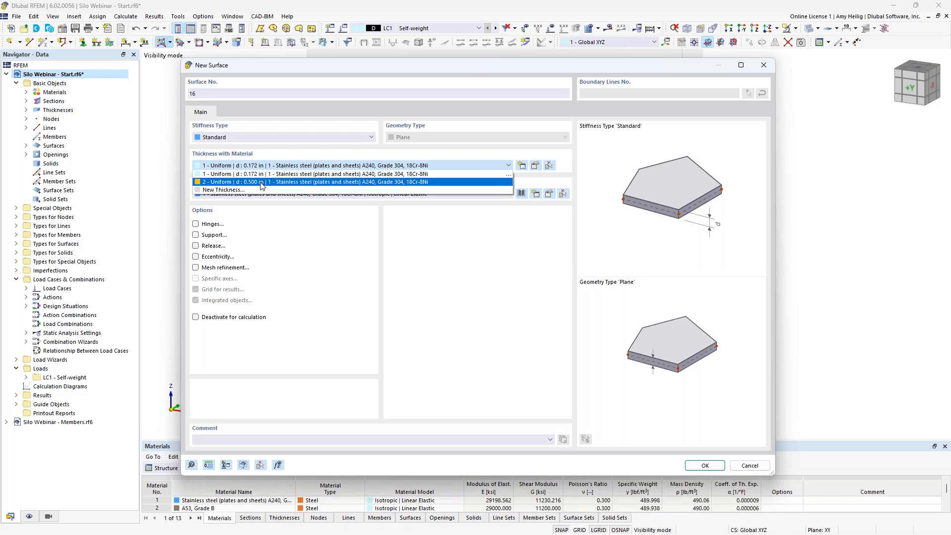
left_click(261, 182)
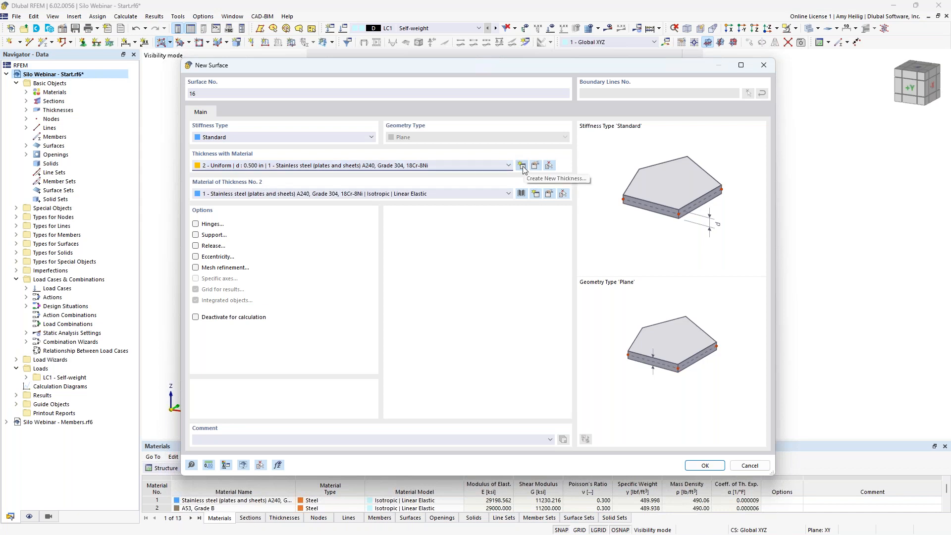
left_click(264, 194)
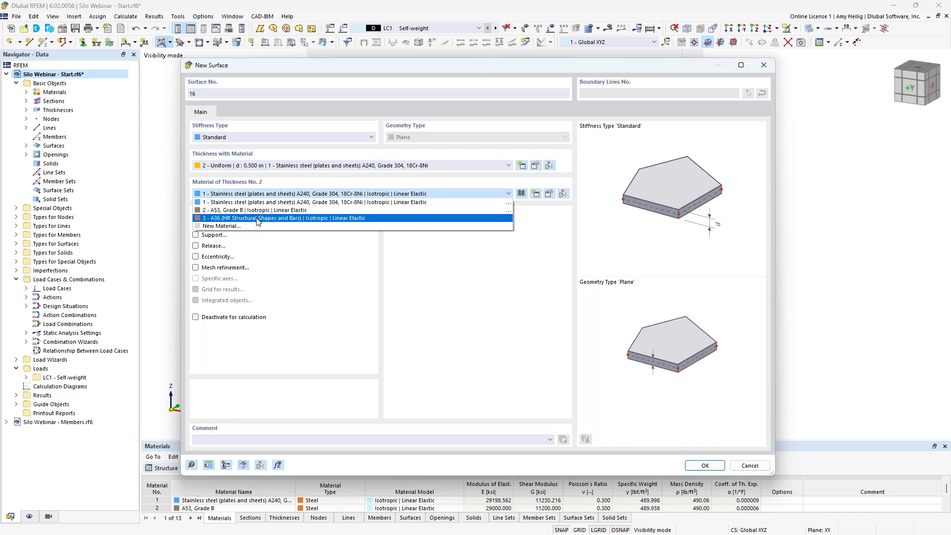
left_click(258, 219)
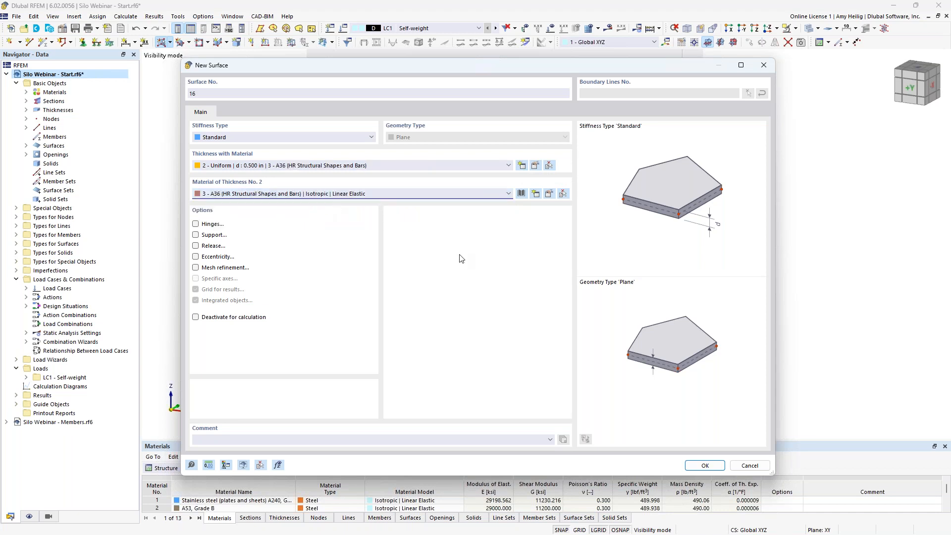
left_click(704, 465)
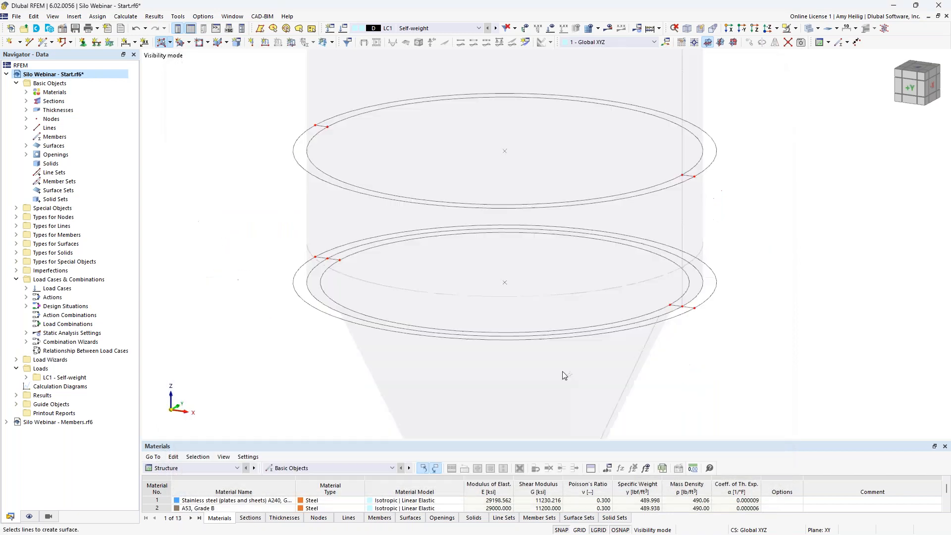
Create the front and back halves of the upper ring surface from its inner arcs, outer arcs and connecting lines
scroll(333, 139, "up", 3)
left_click(313, 119)
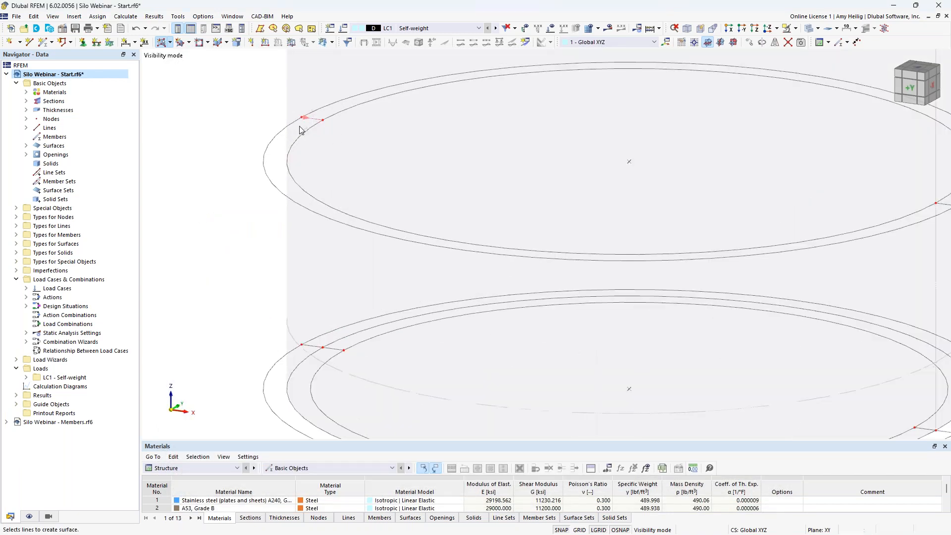
left_click(401, 239)
left_click(405, 231)
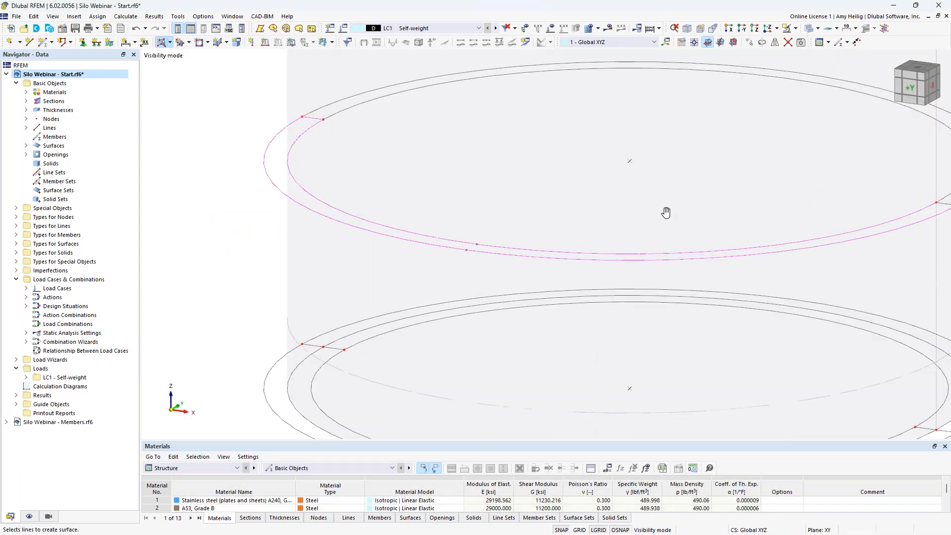
middle_click_drag(669, 217, 562, 198)
left_click(834, 186)
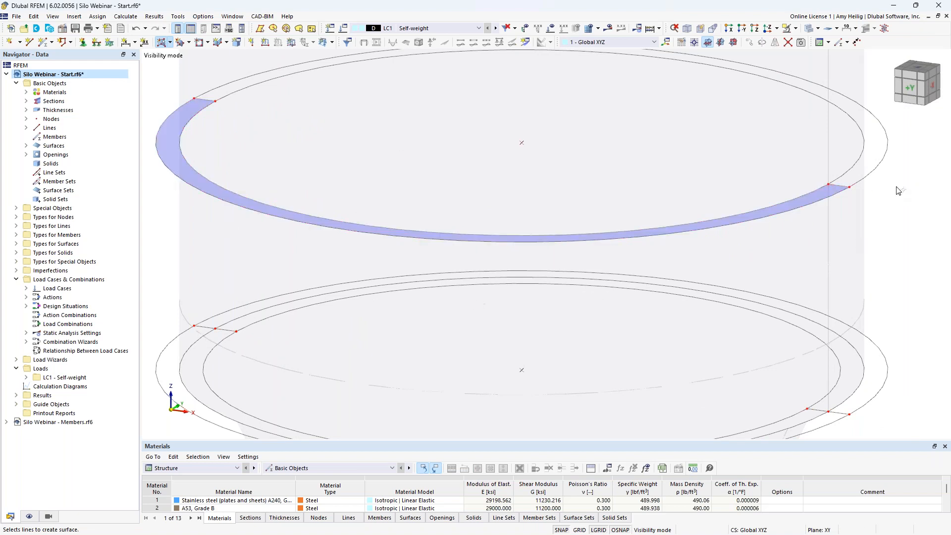
left_click(749, 67)
left_click(834, 184)
scroll(658, 197, "down", 2)
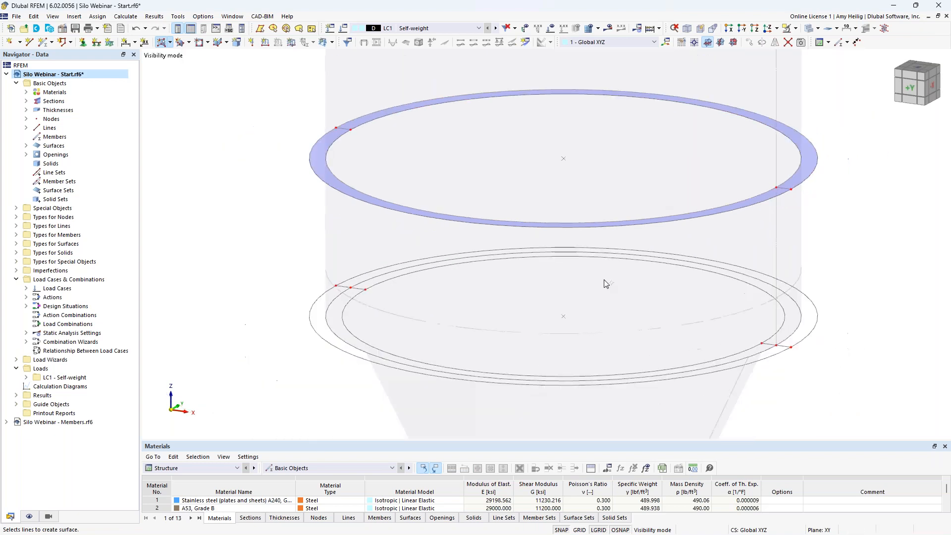
Create both halves of the lower ring surface between its innermost and outermost arcs and finish surface creation
scroll(321, 255, "up", 1)
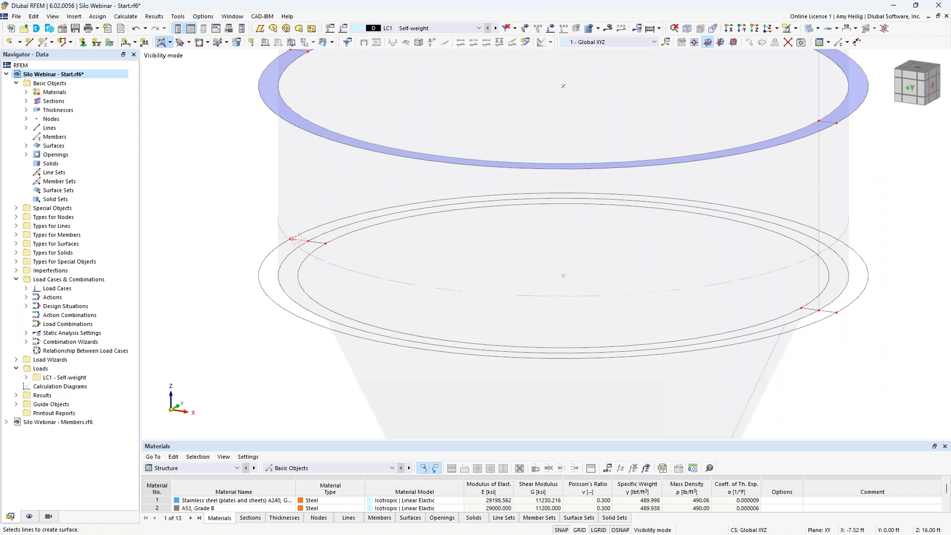
left_click(316, 250)
left_click(276, 253)
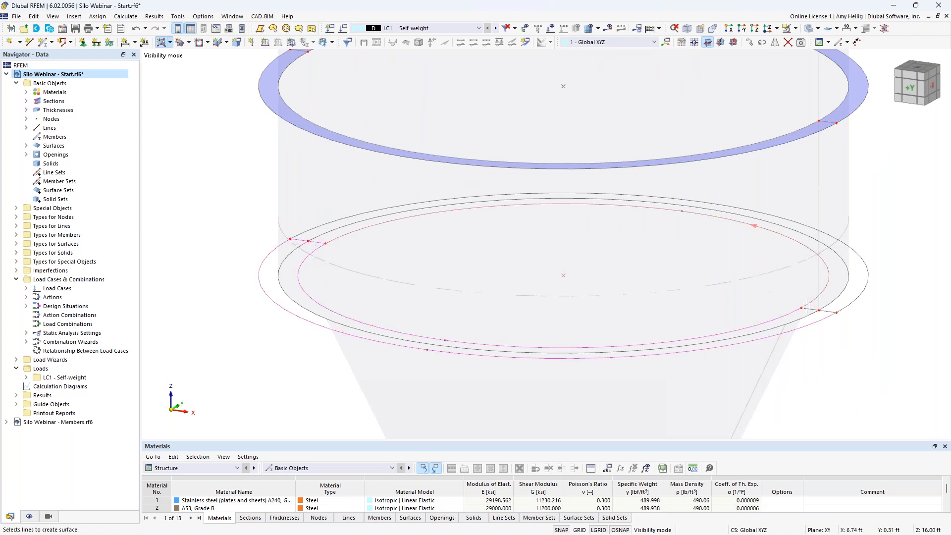
left_click(827, 311)
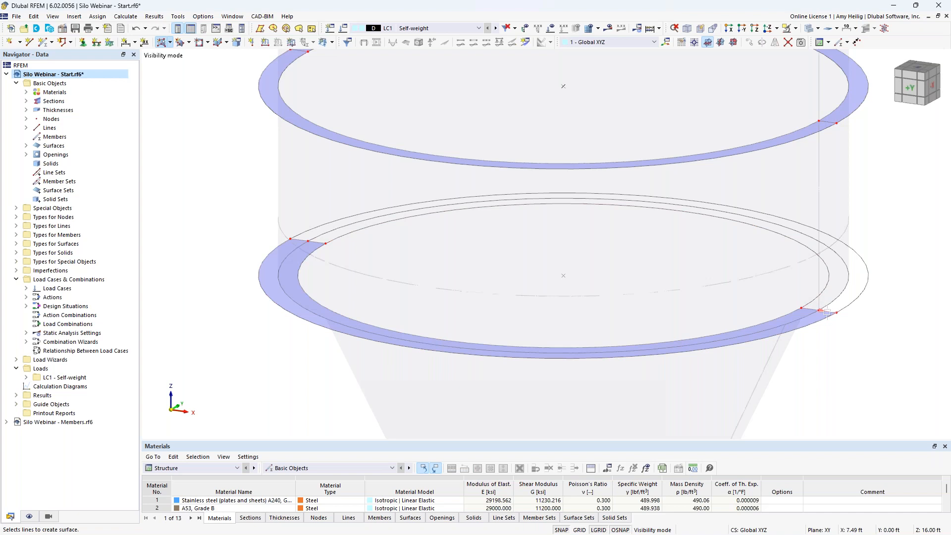
left_click(813, 298)
left_click(853, 300)
left_click(297, 241)
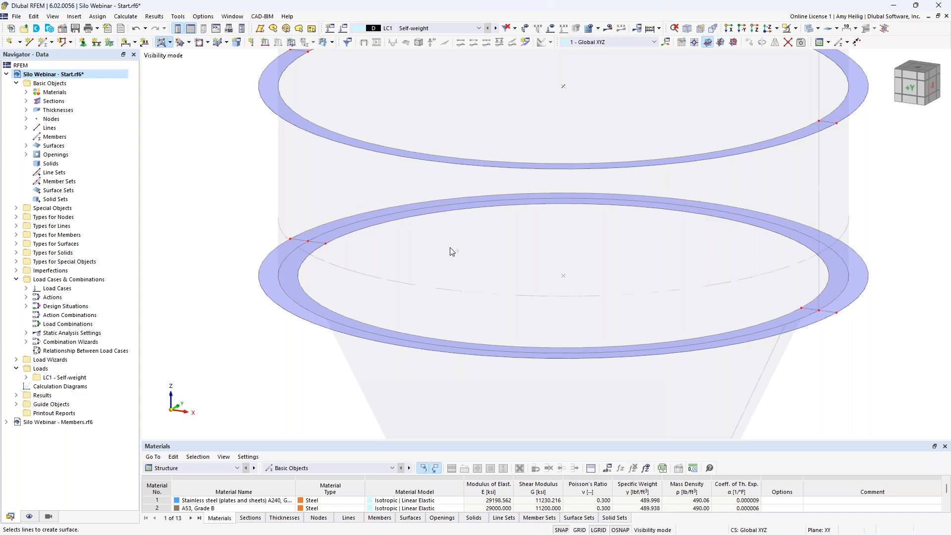
scroll(429, 268, "down", 3)
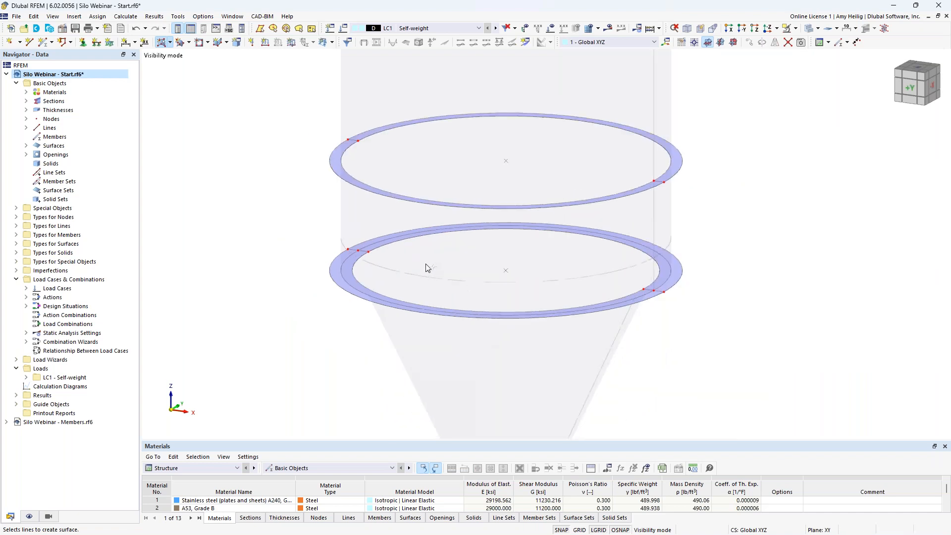
key("Escape")
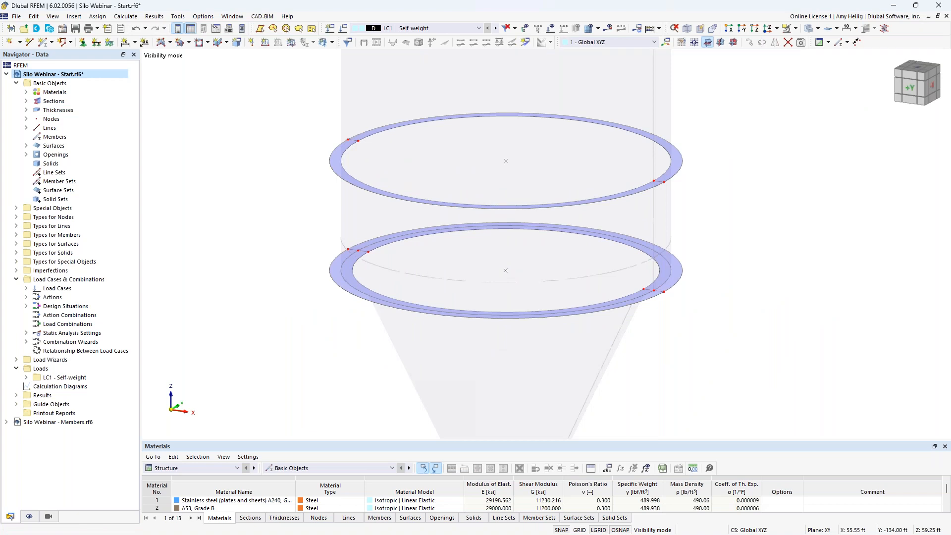
Examine the available member types and the section settings for a new member, then discard it
scroll(282, 236, "down", 1)
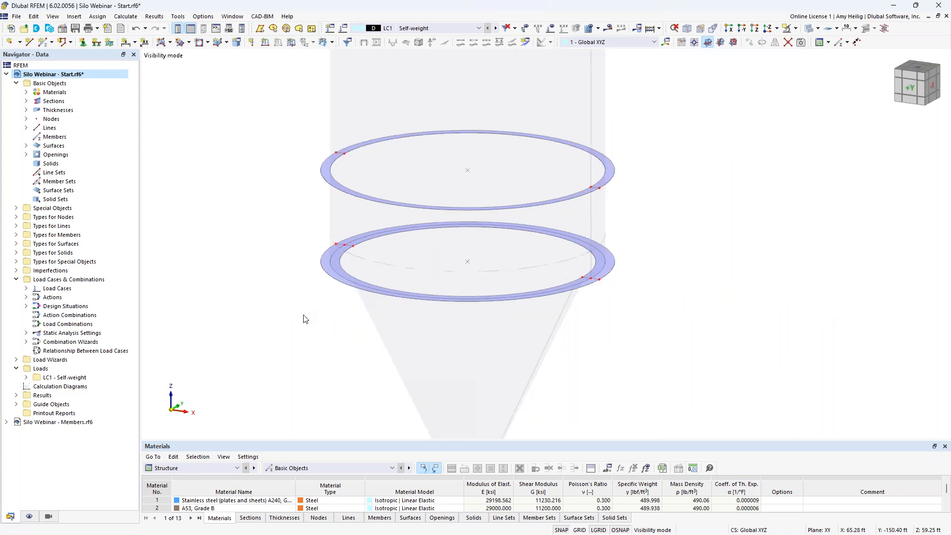
scroll(305, 319, "down", 2)
middle_click_drag(305, 324, 353, 267)
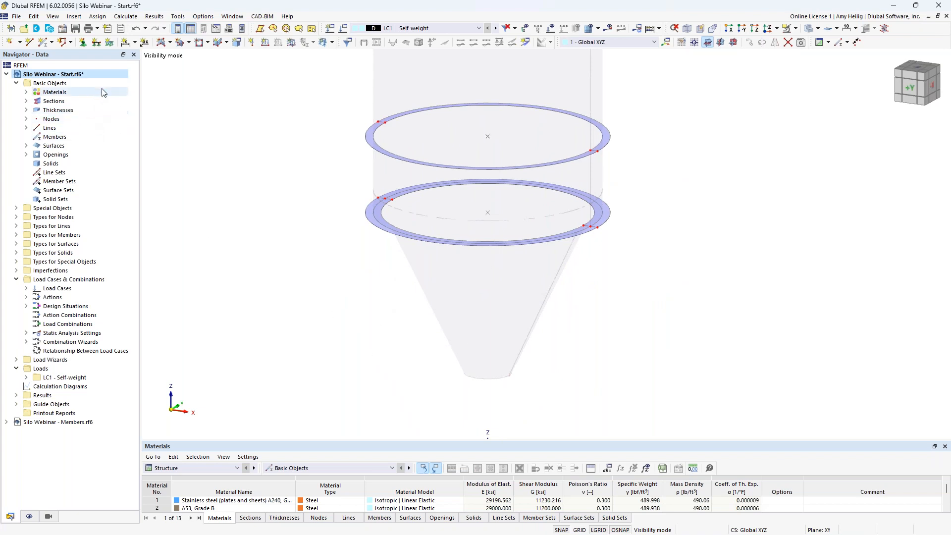
left_click(44, 43)
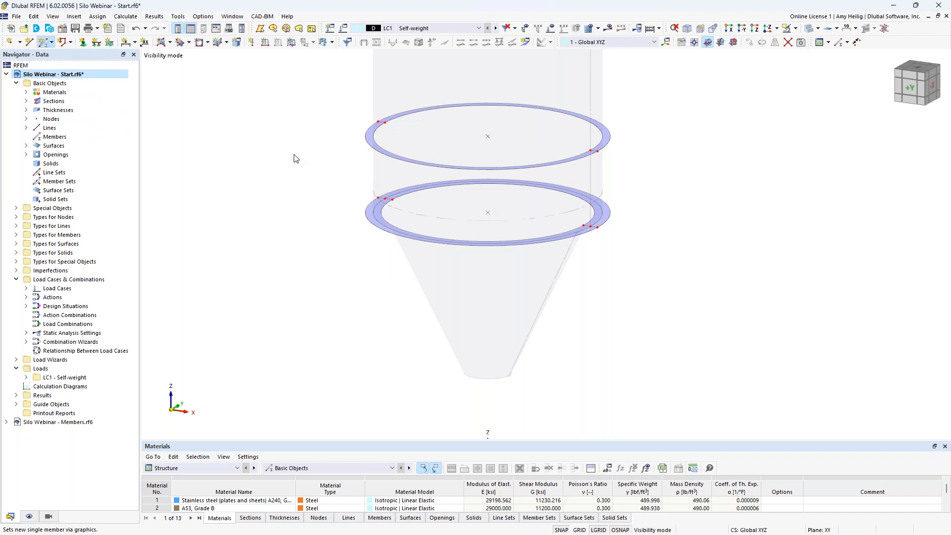
left_click(251, 141)
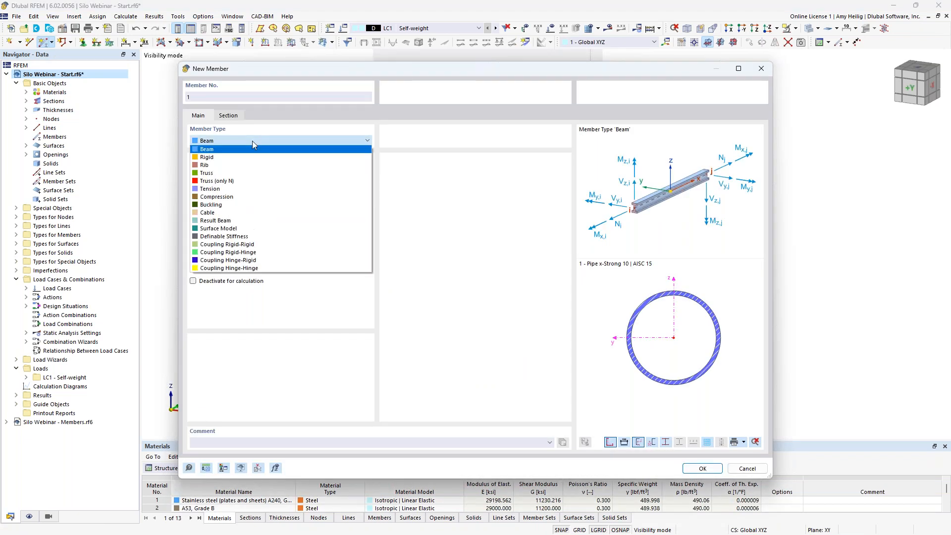
left_click(253, 143)
left_click(232, 115)
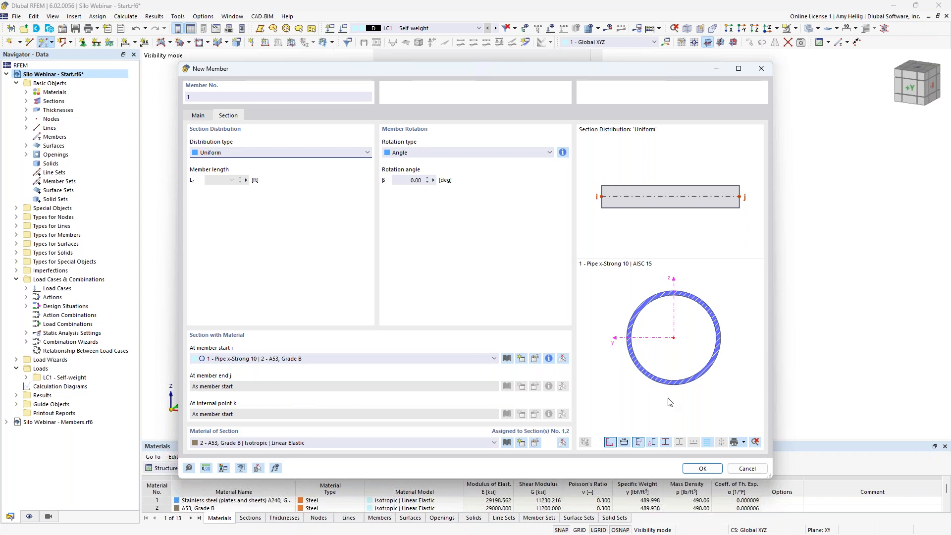
left_click(747, 468)
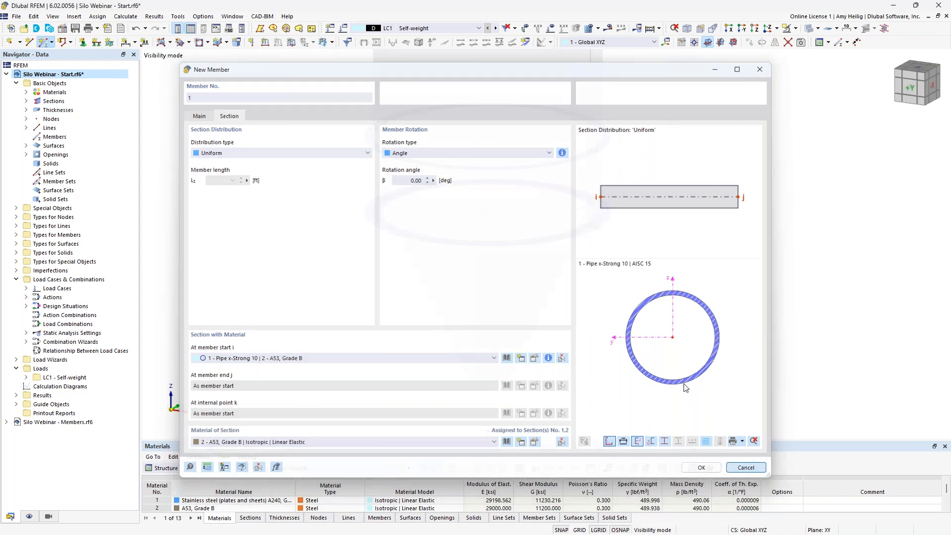
Switch to the Silo Webinar - Members.rf6 model and show its support legs and bracing
left_click(232, 16)
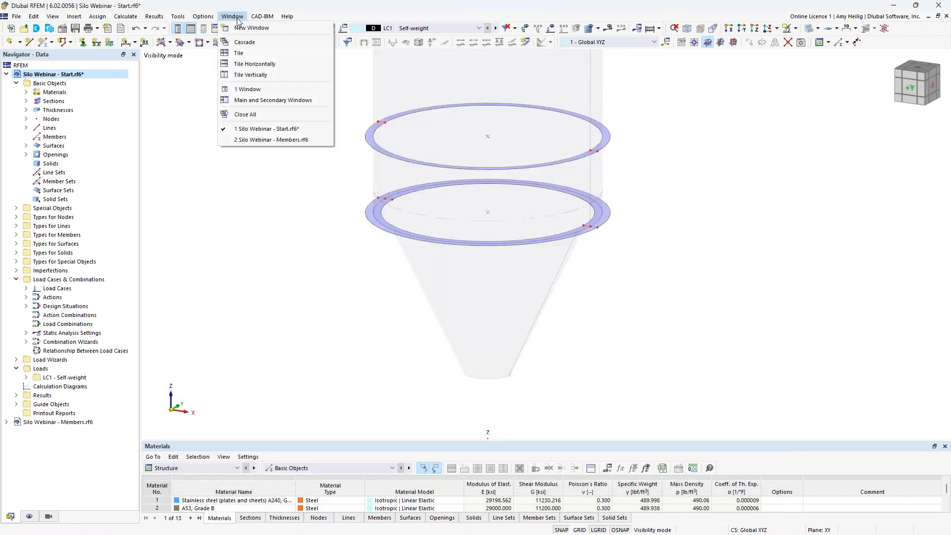
left_click(257, 140)
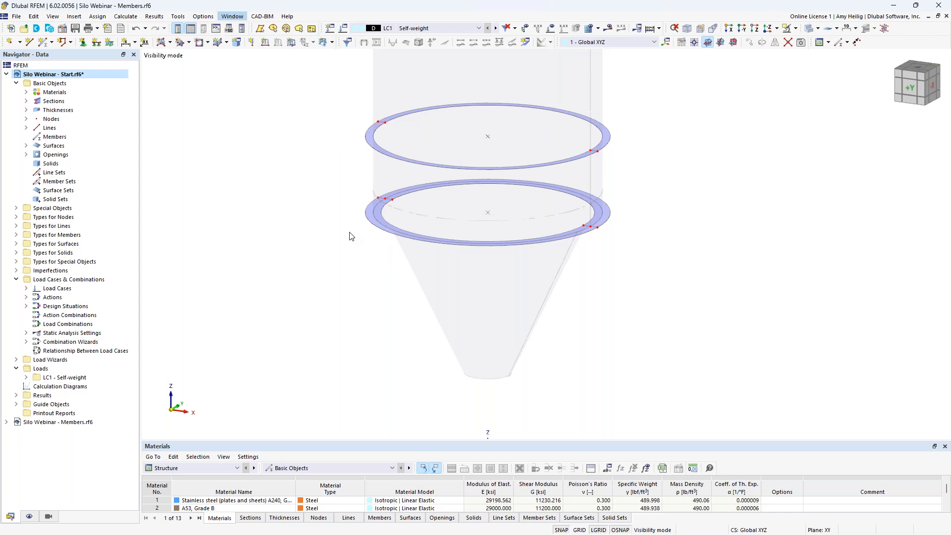
scroll(534, 374, "up", 4)
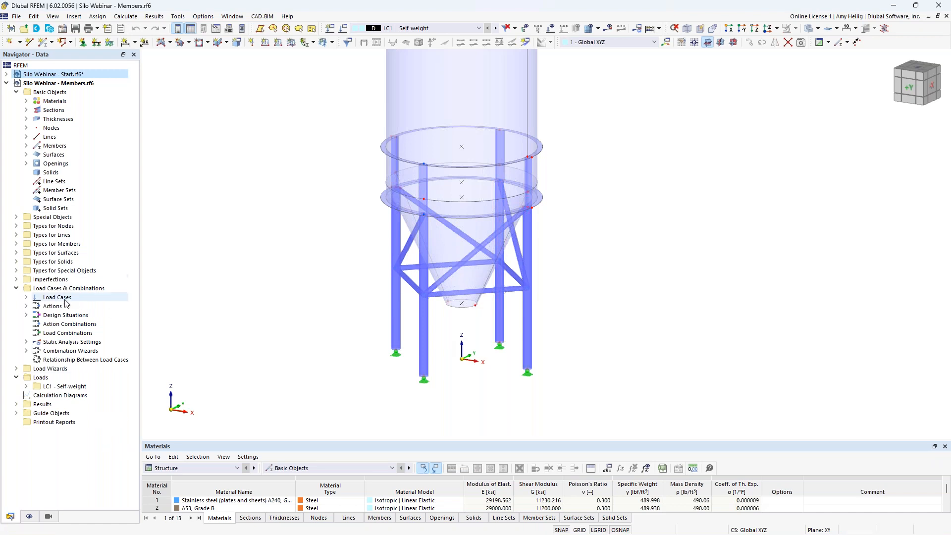
Color the rendered members by their section
left_click(29, 516)
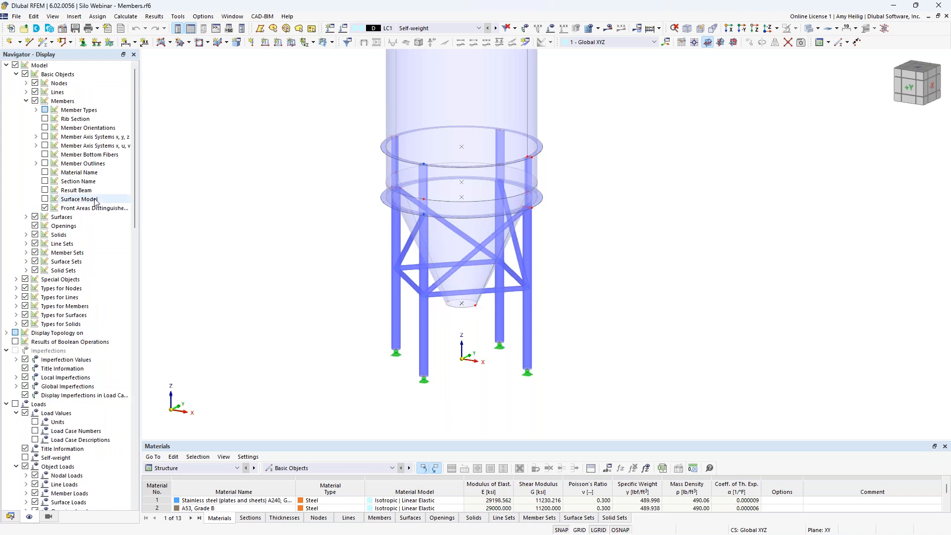
scroll(96, 200, "down", 20)
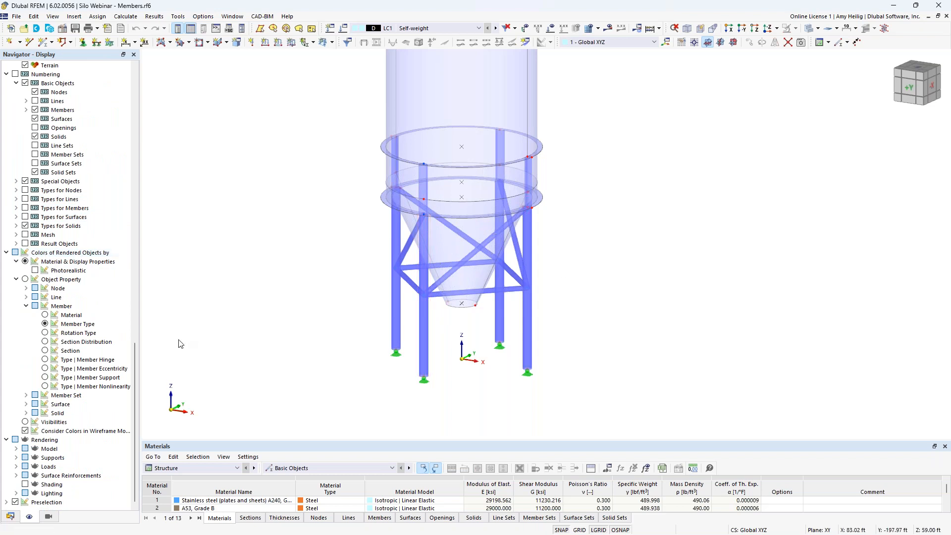
left_click(45, 351)
scroll(256, 304, "up", 3)
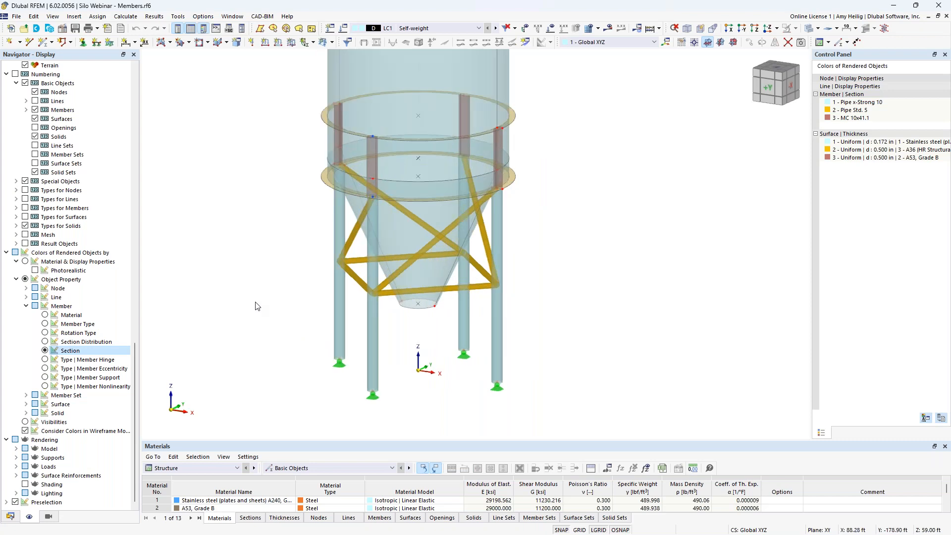
middle_click_drag(260, 296, 259, 295)
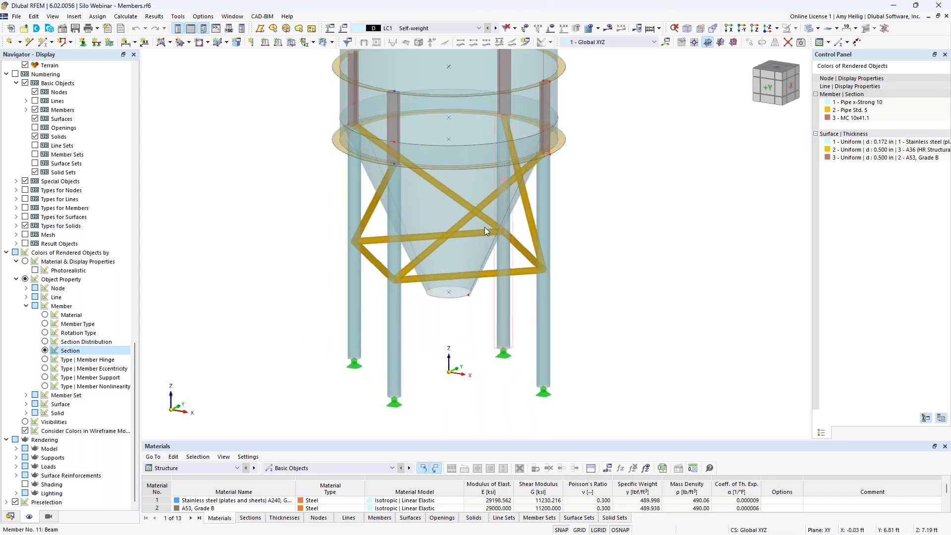
Review the main and section properties of leg member 18 without changes, then examine the short members between the two rings
double_click(544, 315)
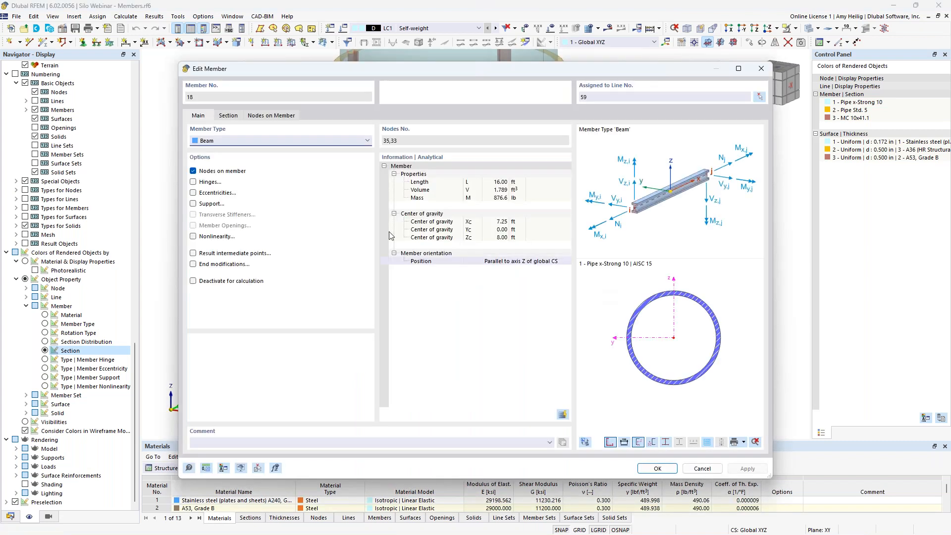
left_click(229, 116)
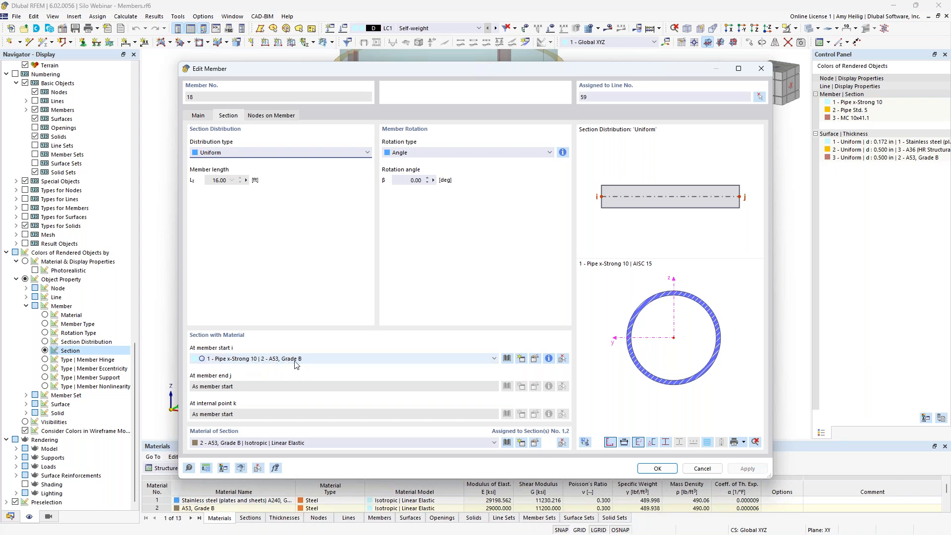
left_click(703, 469)
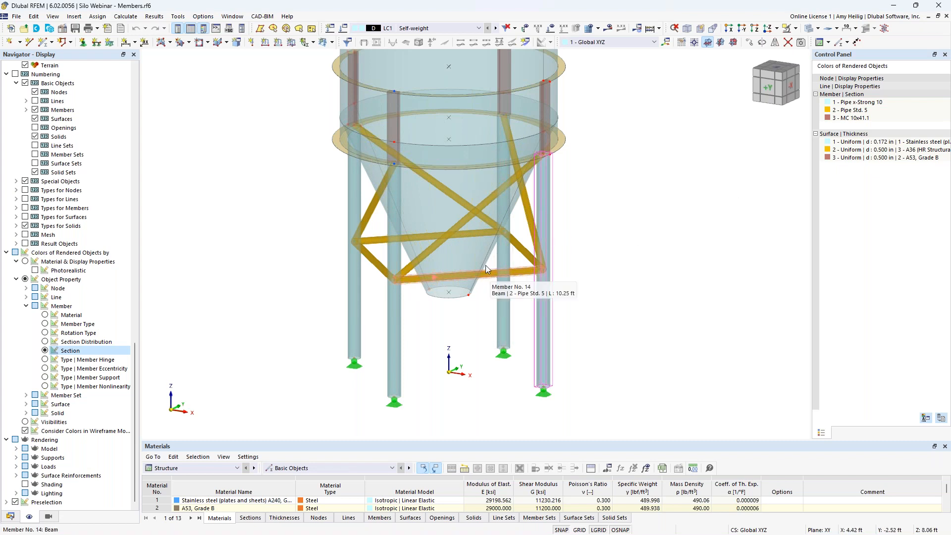
middle_click_drag(619, 148, 617, 204)
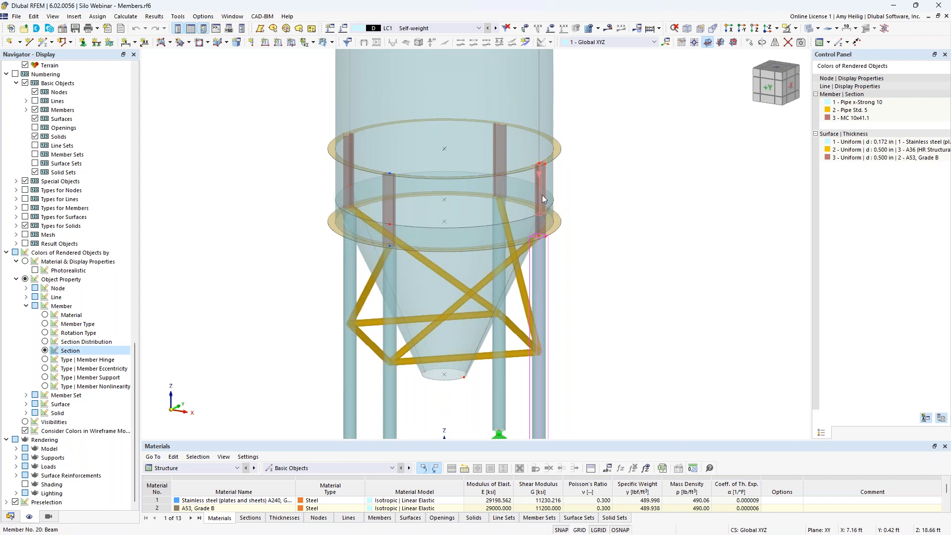
scroll(542, 194, "up", 2)
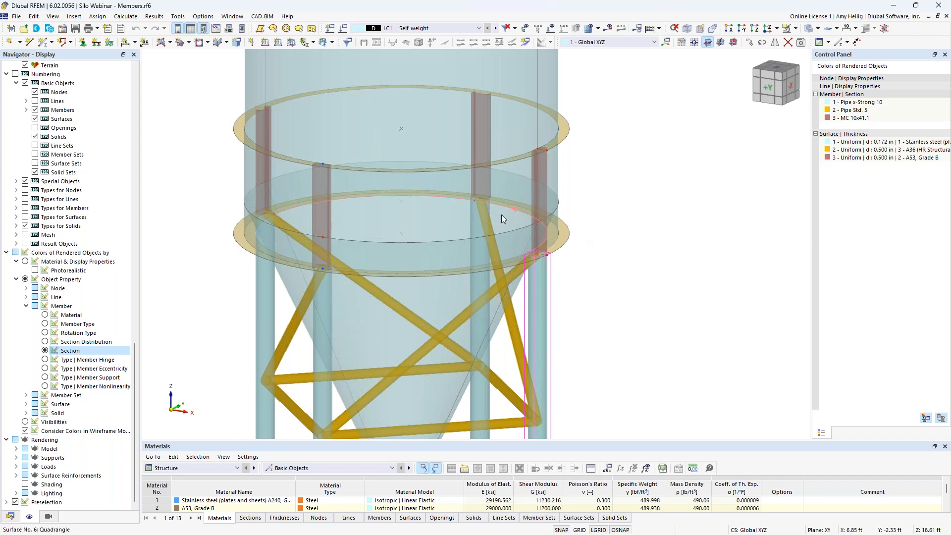
scroll(517, 255, "down", 4)
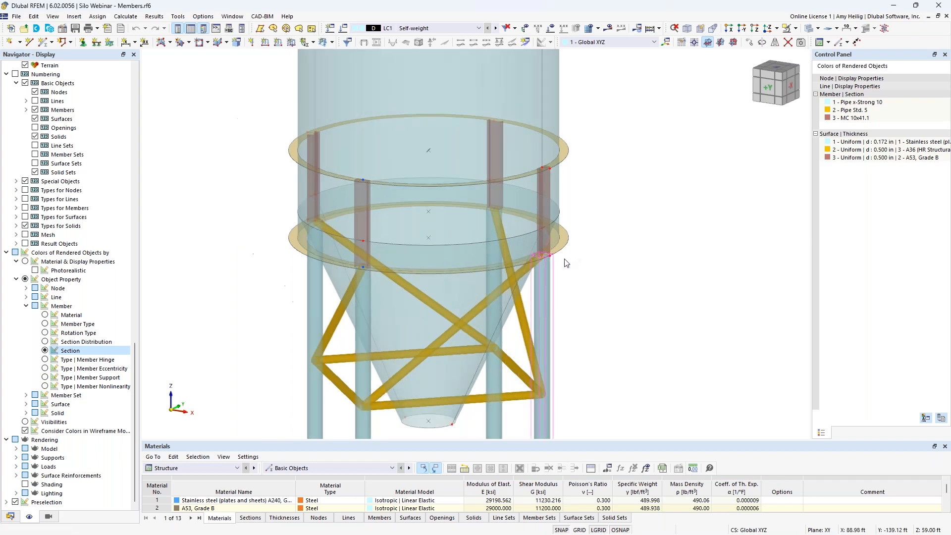
middle_click_drag(610, 294, 607, 283)
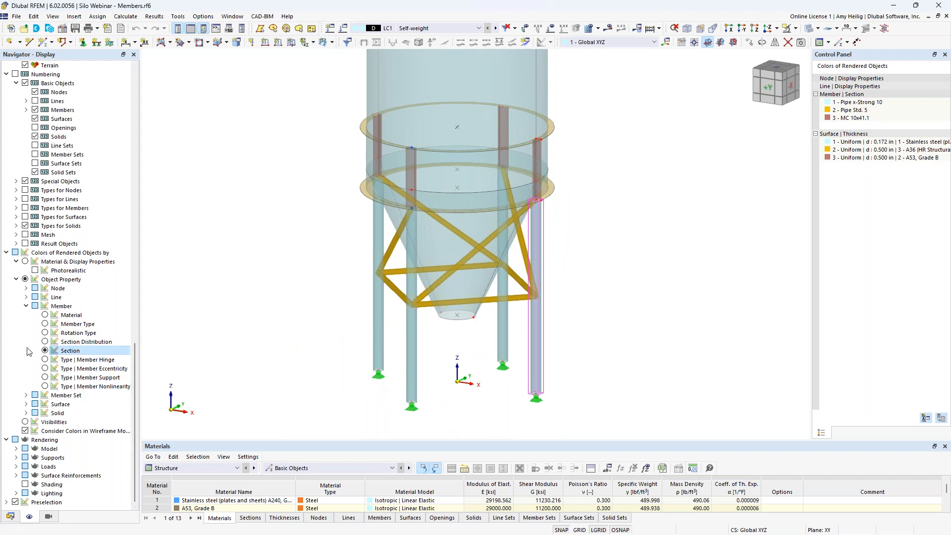
Color the rendered members by member type and review the type options of leg member 18 without changing them
left_click(45, 324)
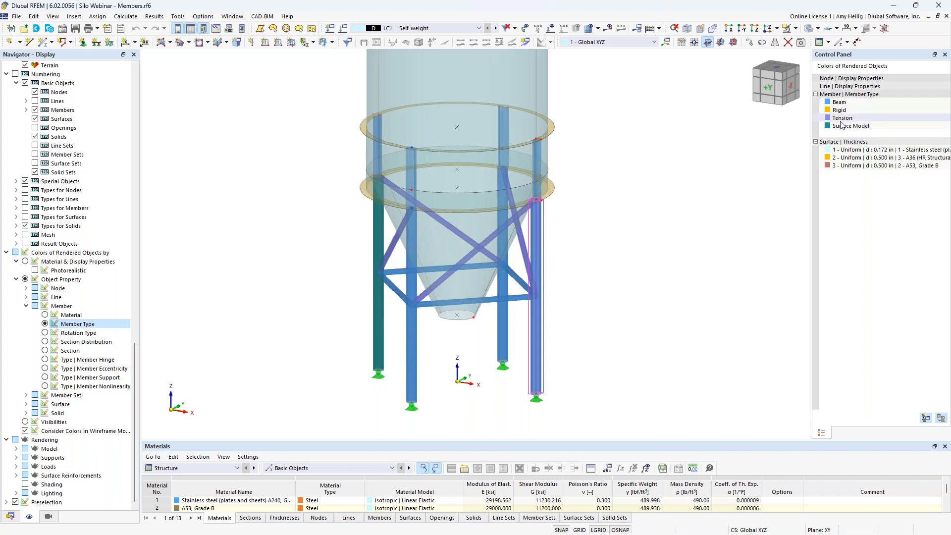
double_click(533, 341)
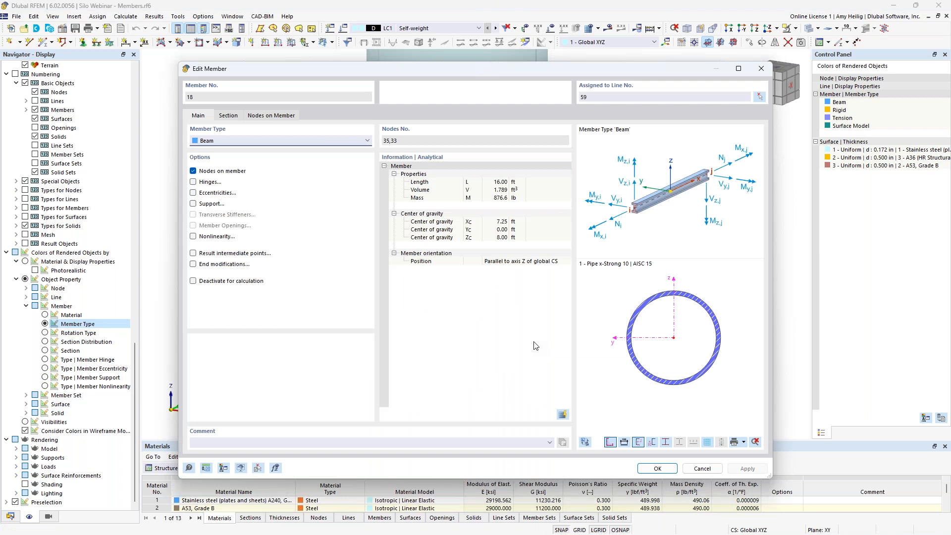
left_click(225, 142)
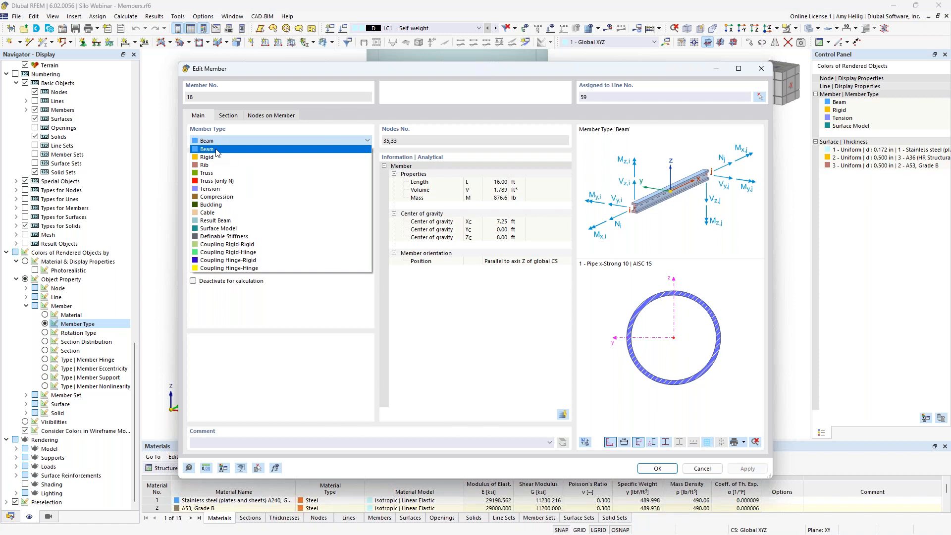
left_click(221, 150)
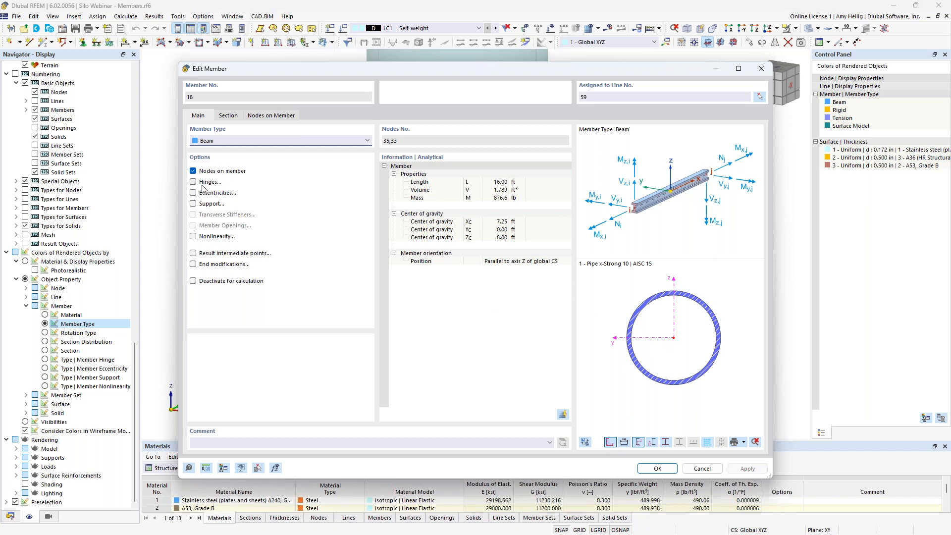
left_click(699, 469)
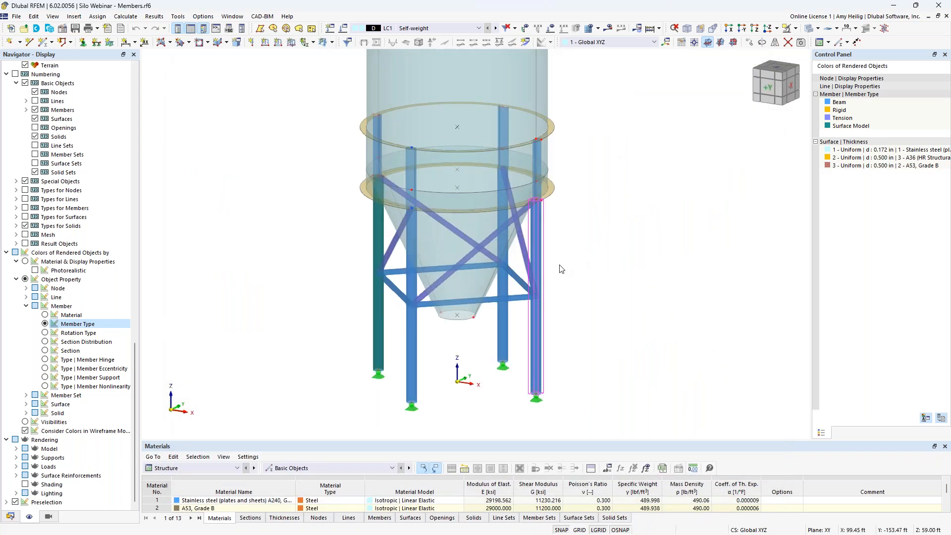
Review the member type of the front diagonal brace, member 15, and close its properties without changes
scroll(489, 308, "up", 1)
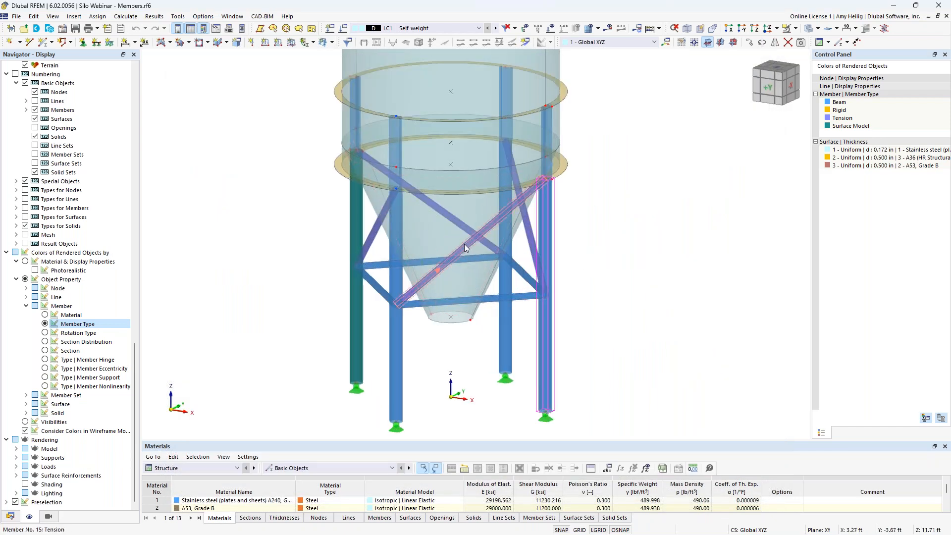
mouse_move(464, 245)
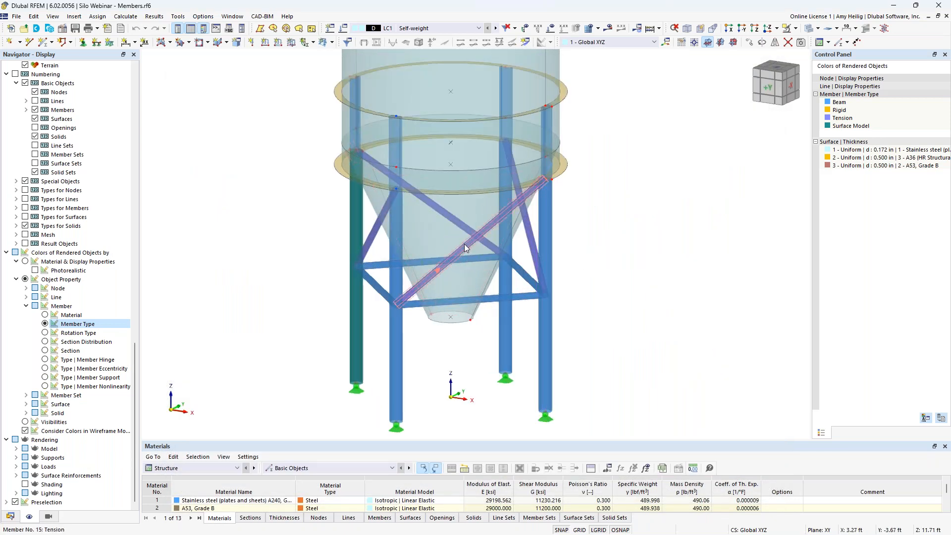
double_click(465, 247)
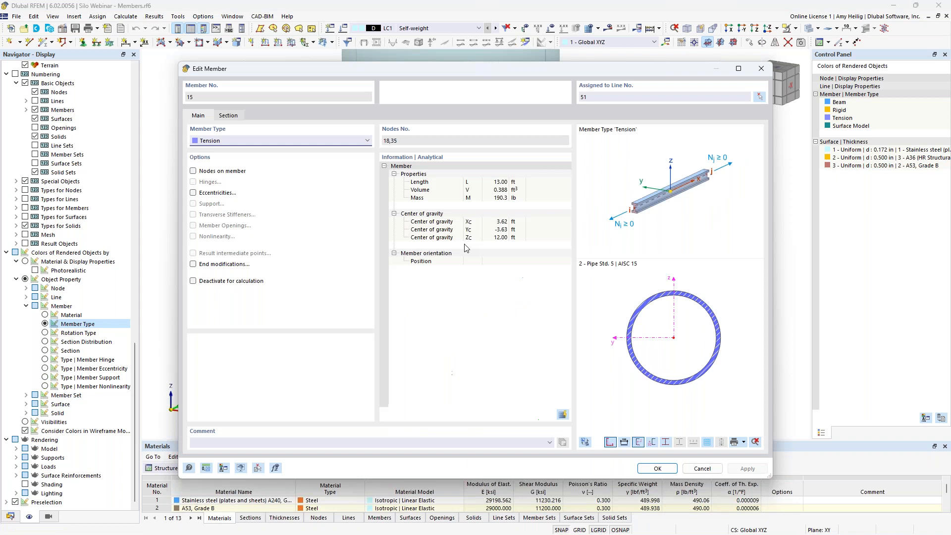
left_click(266, 141)
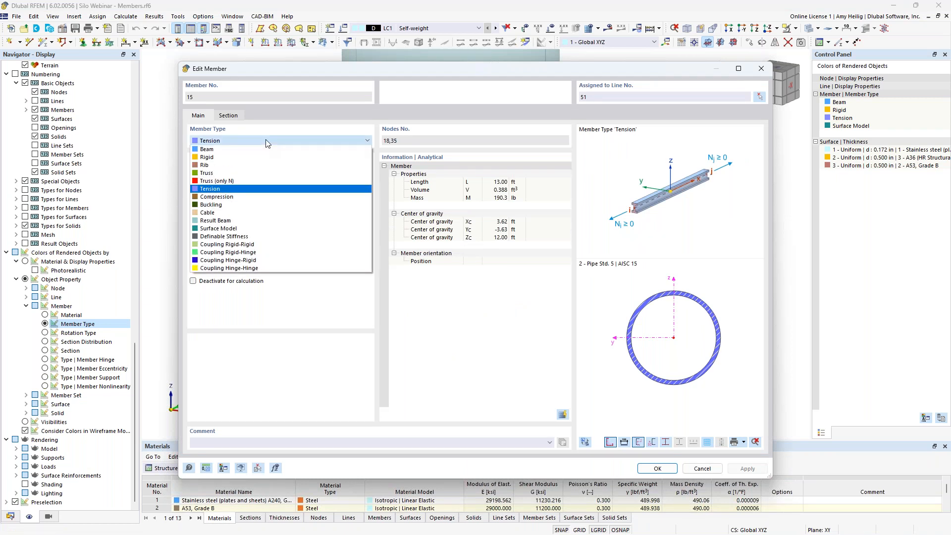
left_click(263, 192)
left_click(702, 468)
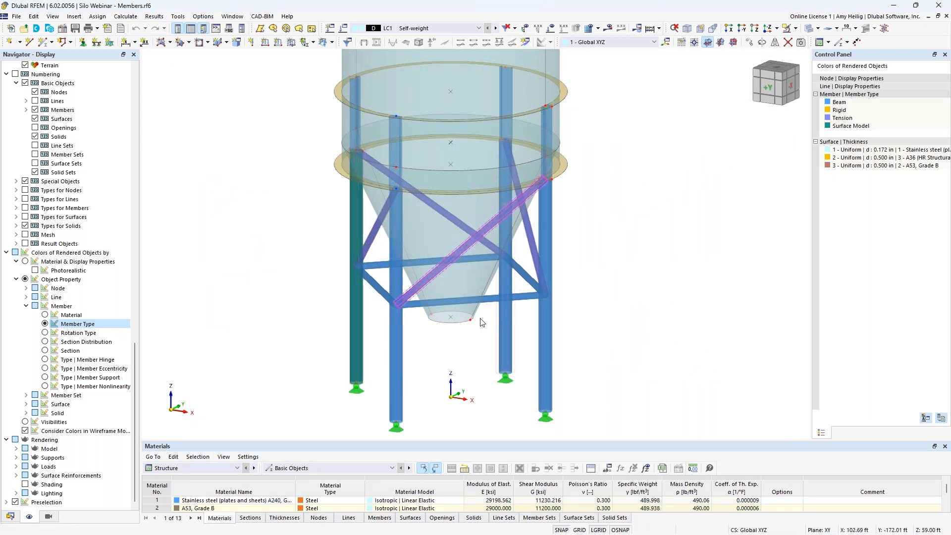
Review the Surface Model member type and the section settings of leg member 1, then close its properties without changes
double_click(357, 324)
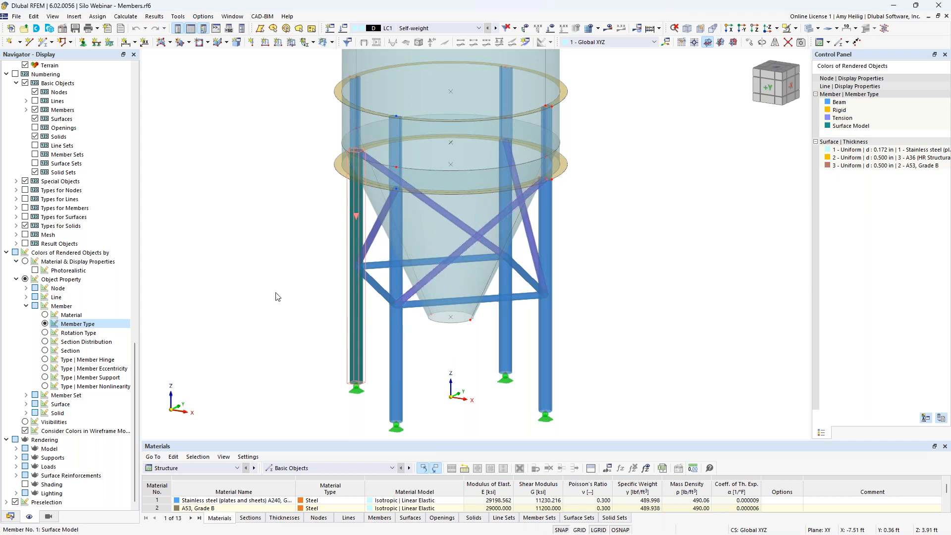
left_click(260, 141)
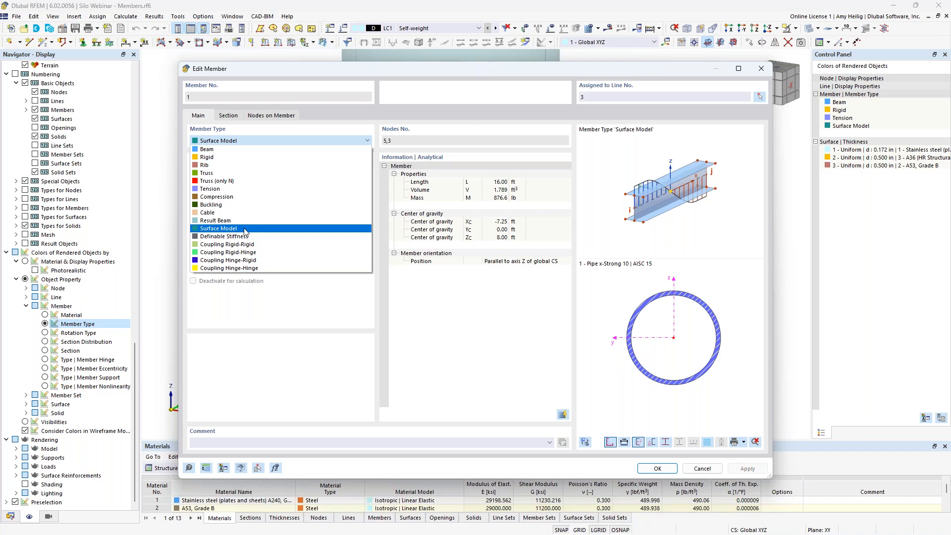
left_click(237, 139)
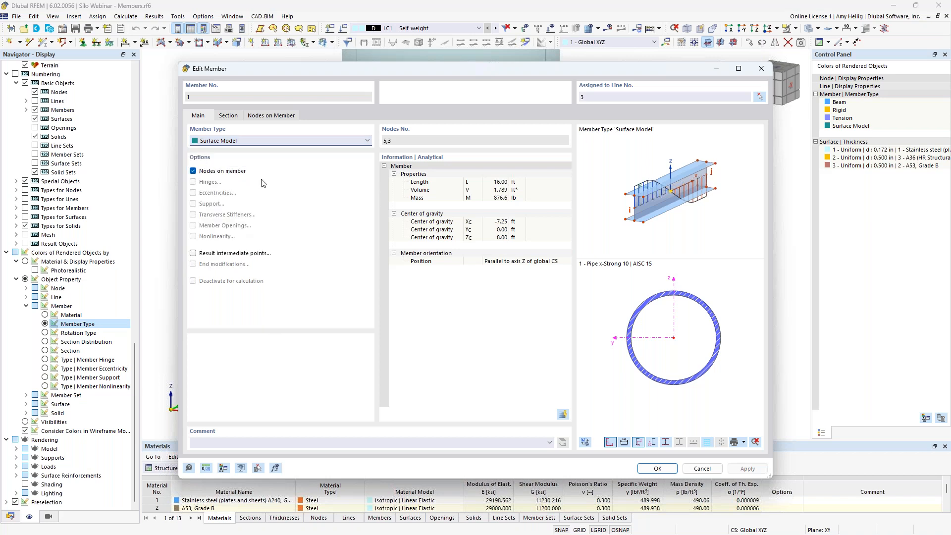
left_click(229, 116)
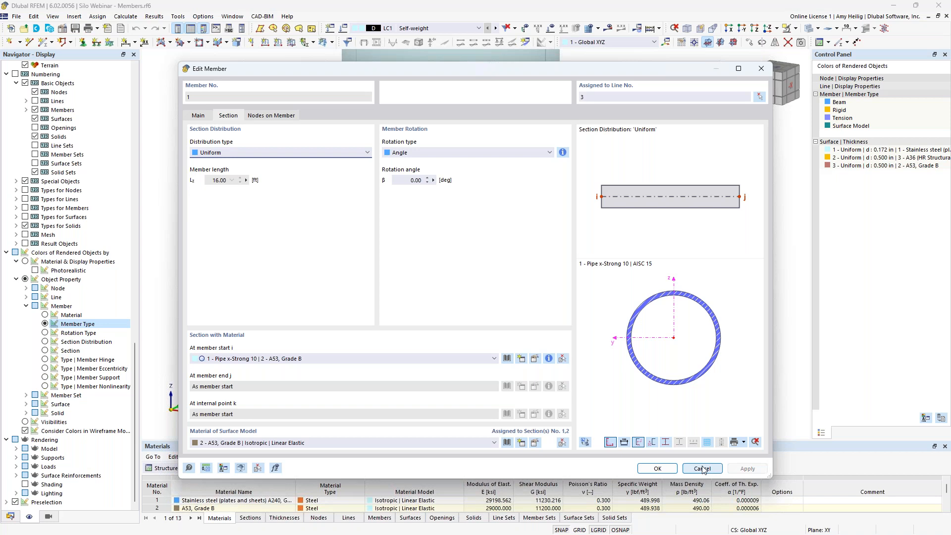
left_click(203, 115)
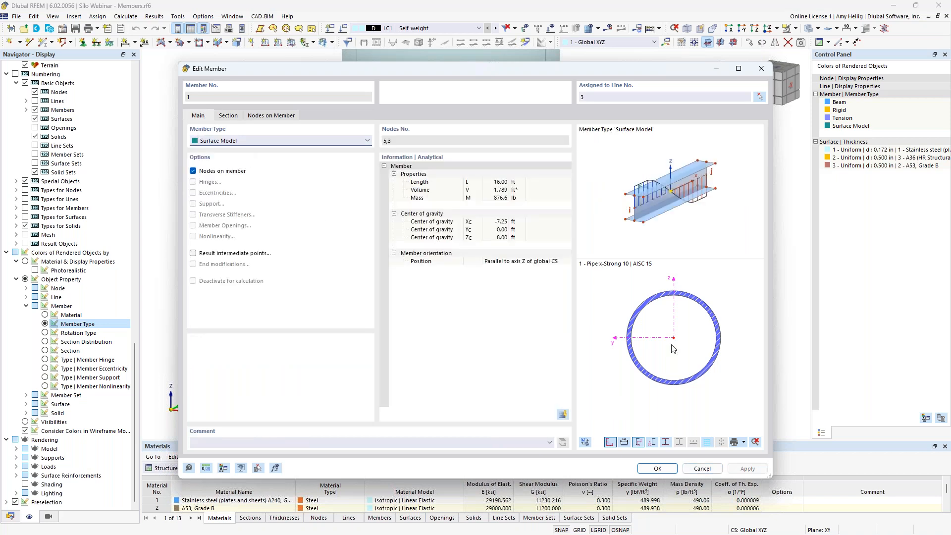
left_click(702, 468)
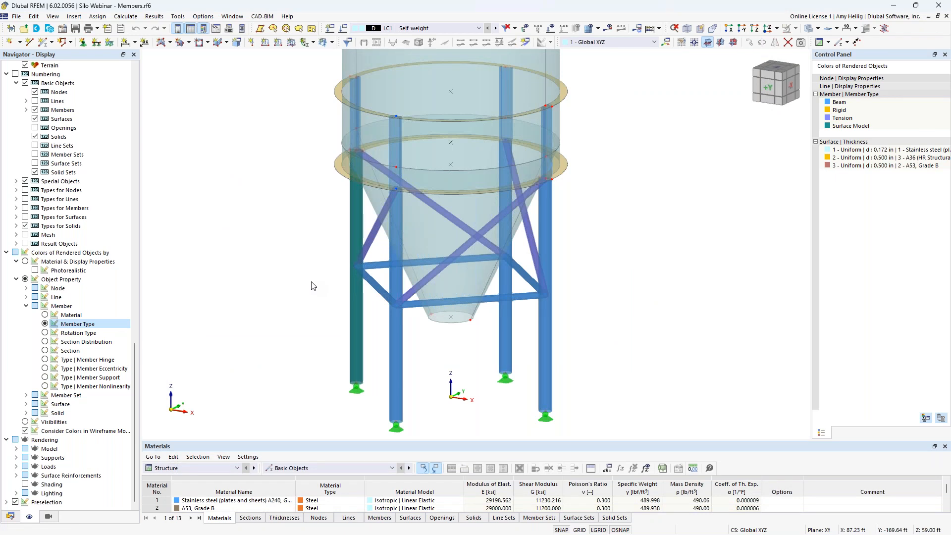
Activate the generated visibilities and isolate the surfaces made of material 1 - Stainless steel
middle_click_drag(376, 379, 375, 326)
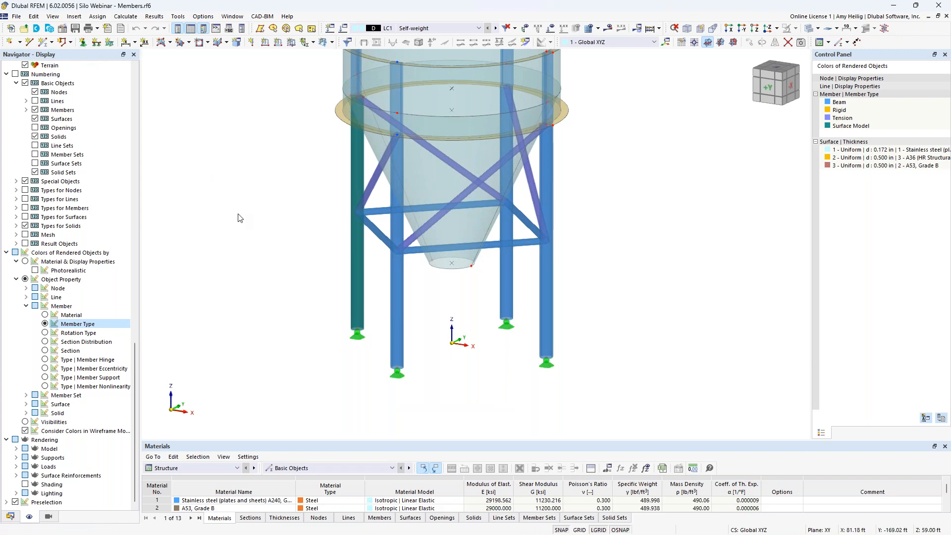
scroll(261, 261, "down", 2)
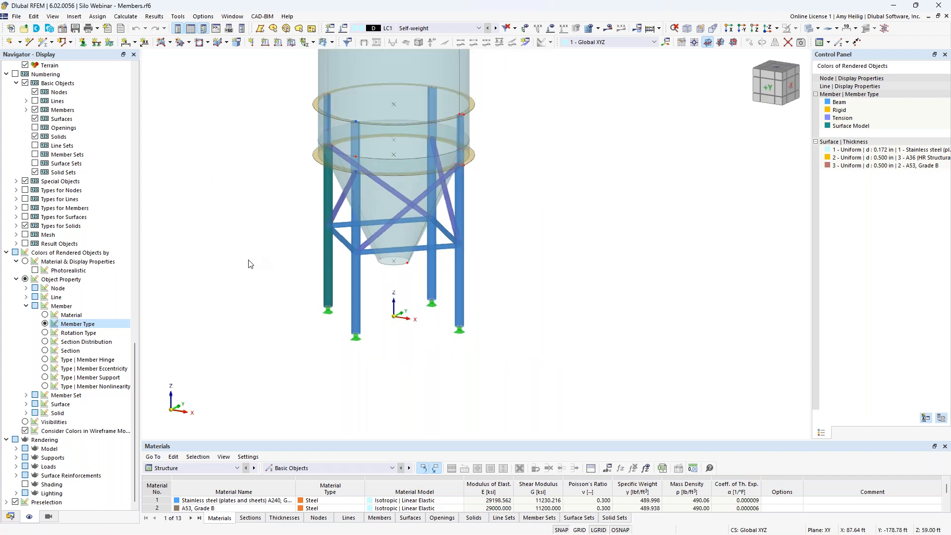
middle_click_drag(239, 240, 308, 304)
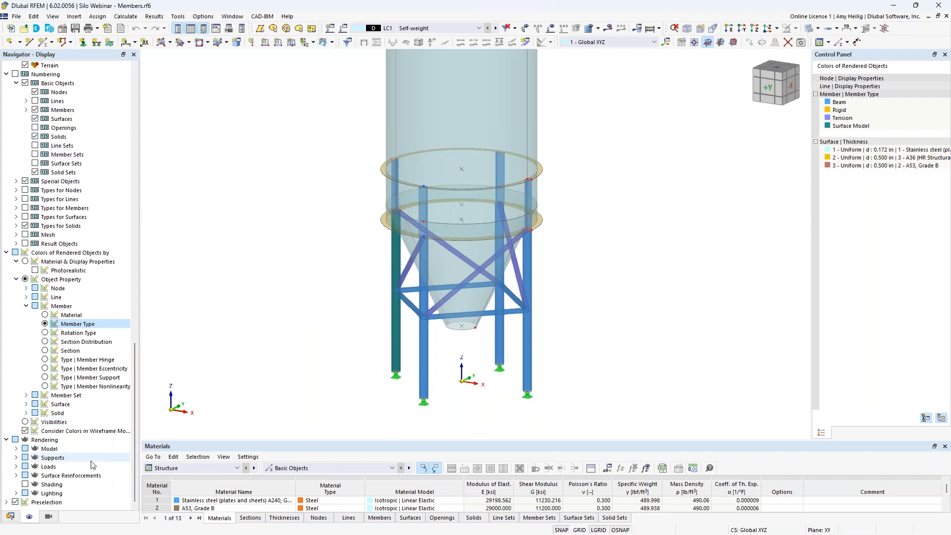
left_click(52, 517)
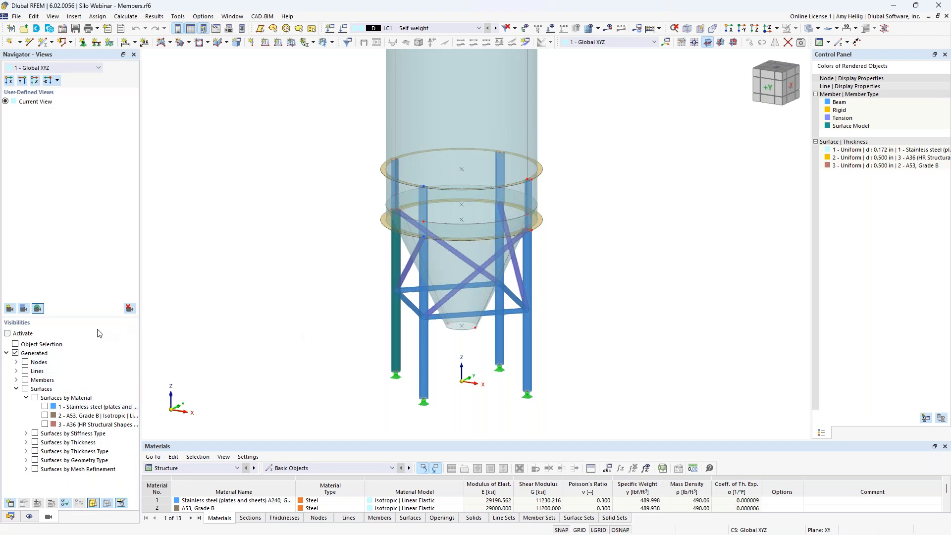
left_click(26, 389)
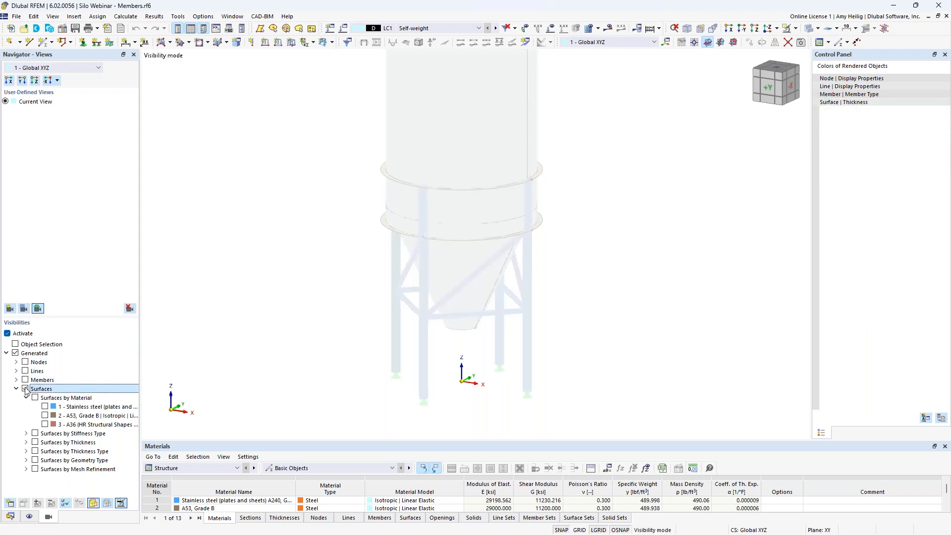
left_click(46, 407)
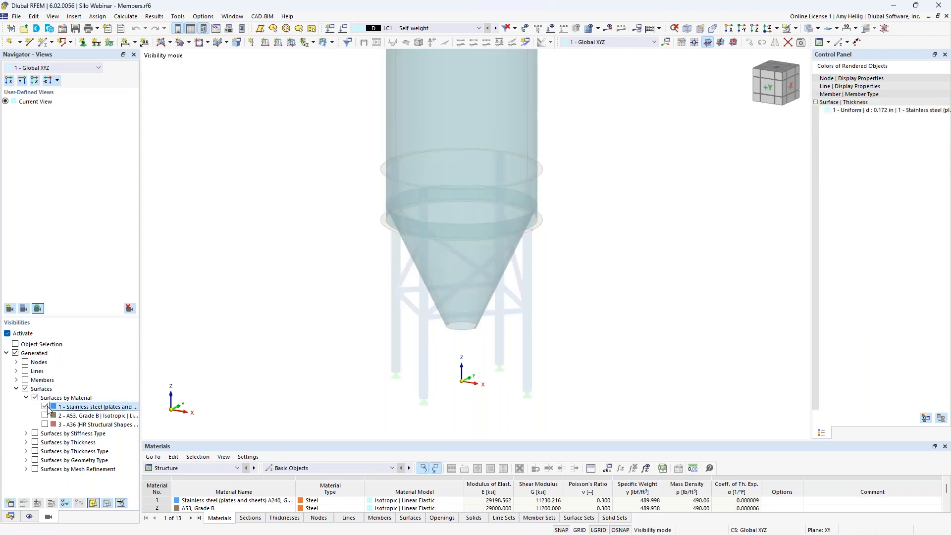
middle_click_drag(395, 267, 394, 283)
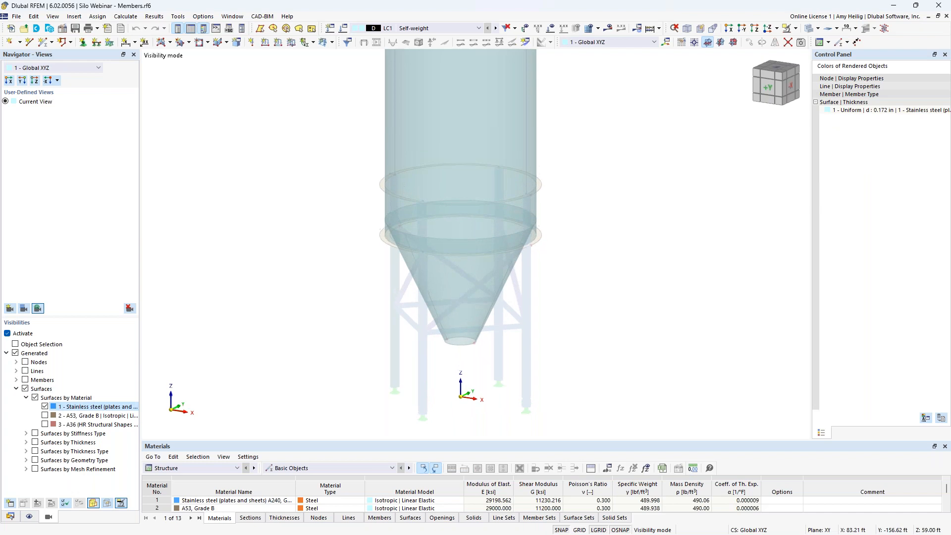
scroll(404, 263, "down", 5)
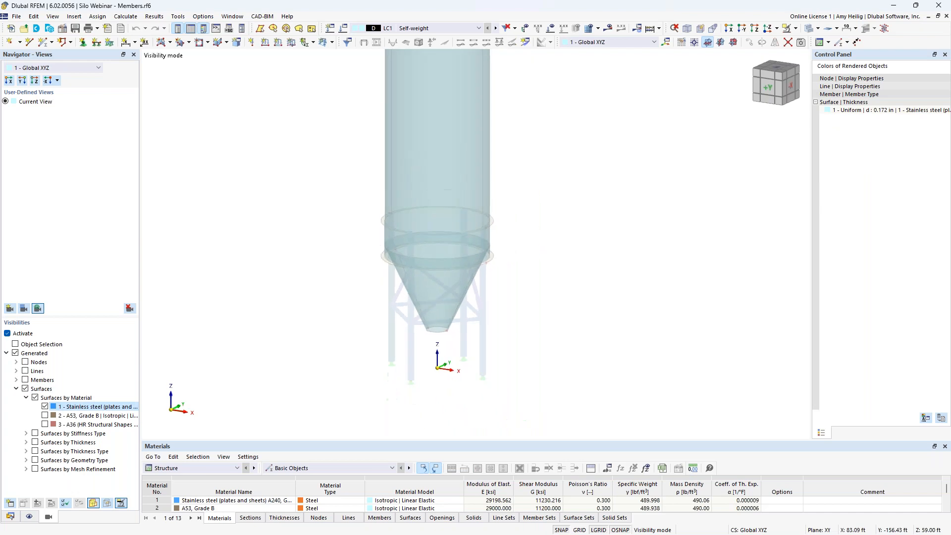
Turn on the local axis systems of the surfaces and inspect their directions around the hopper
right_click(435, 260)
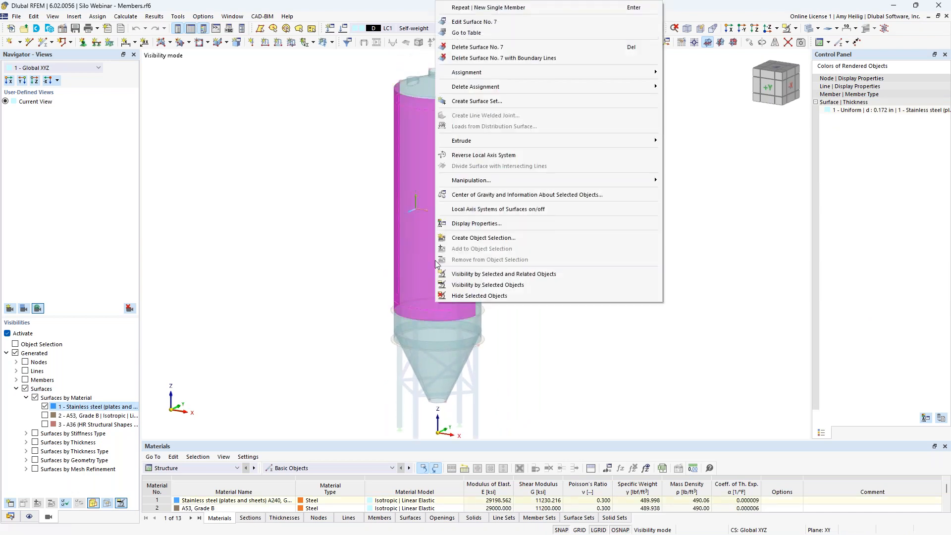
left_click(496, 208)
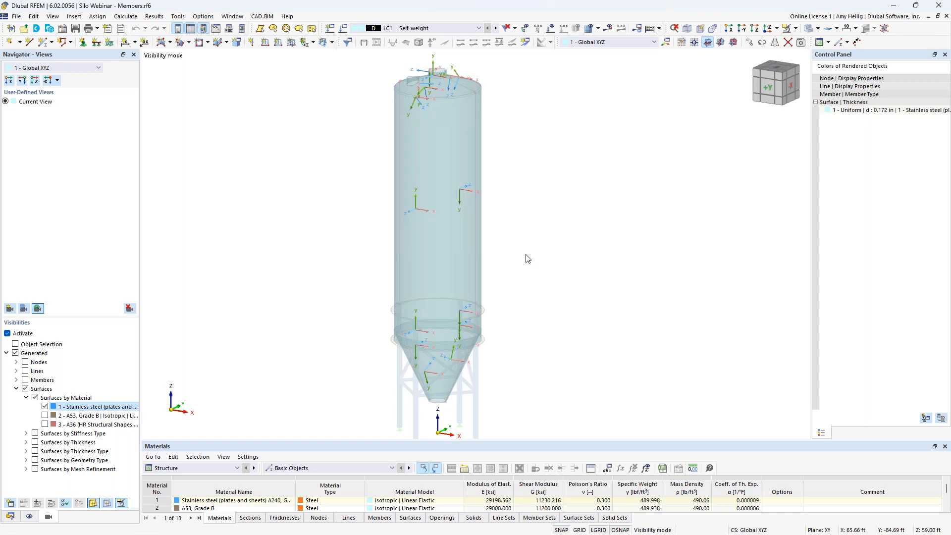
mouse_move(518, 263)
middle_mouse_down("ctrl")
mouse_move(545, 259)
mouse_move(504, 262)
middle_mouse_up("ctrl")
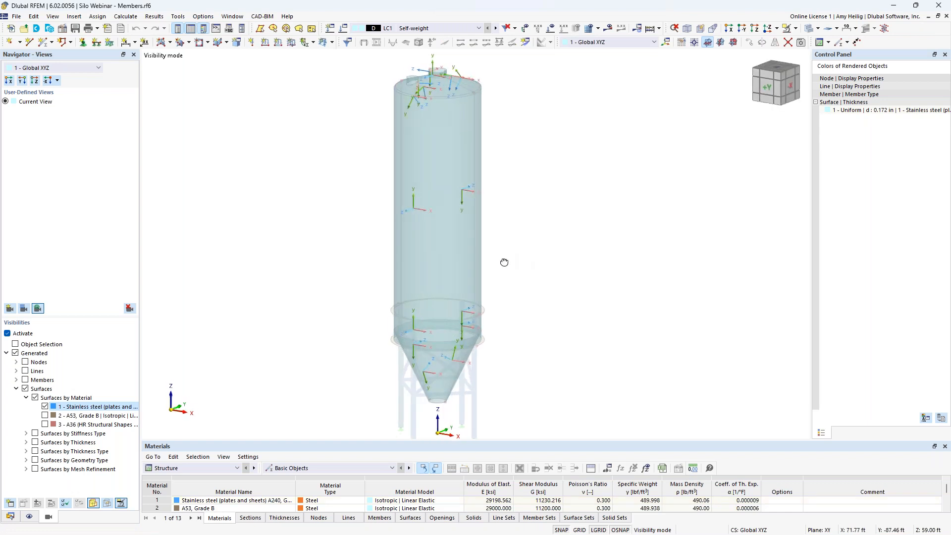
scroll(439, 370, "up", 5)
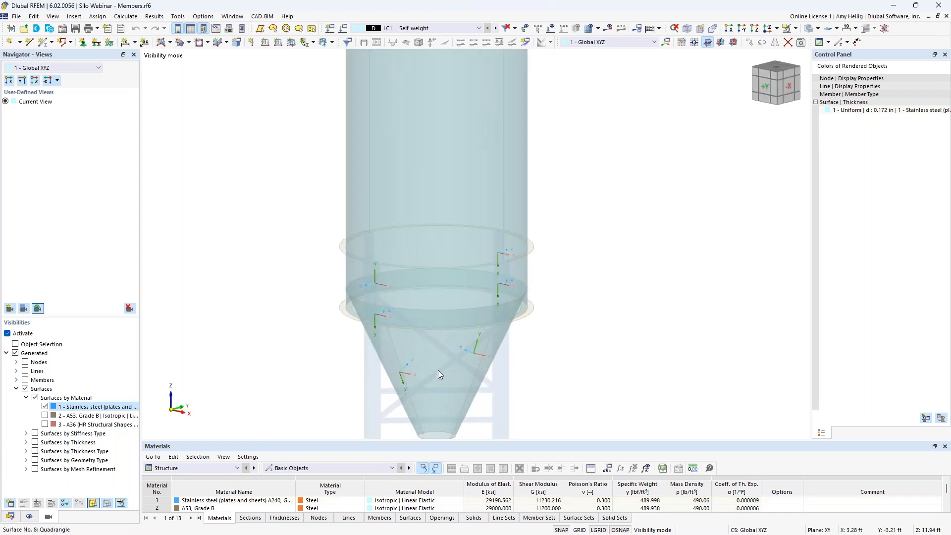
scroll(438, 370, "up", 2)
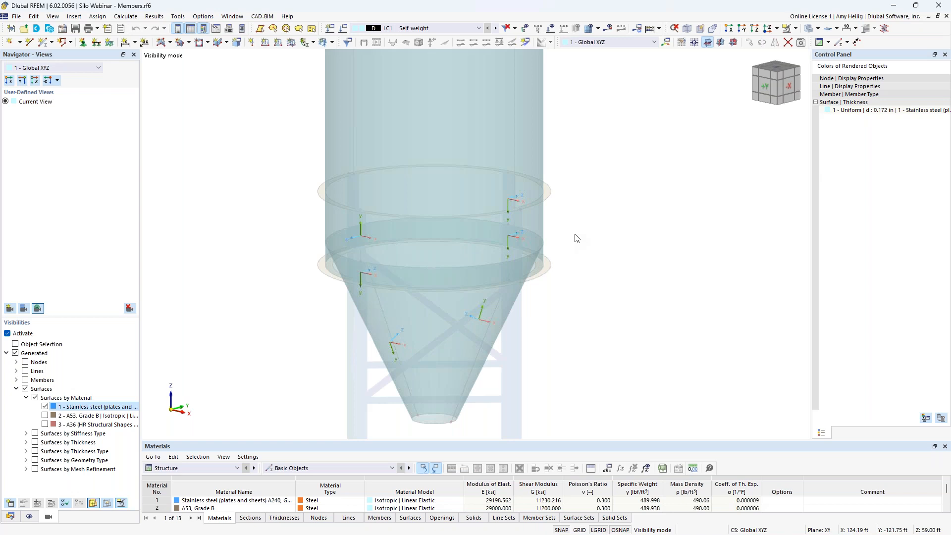
Reverse the local axis systems of the hopper cone surfaces and the short skirt surface No. 5 above them
middle_click_drag(441, 278, 375, 284, "ctrl")
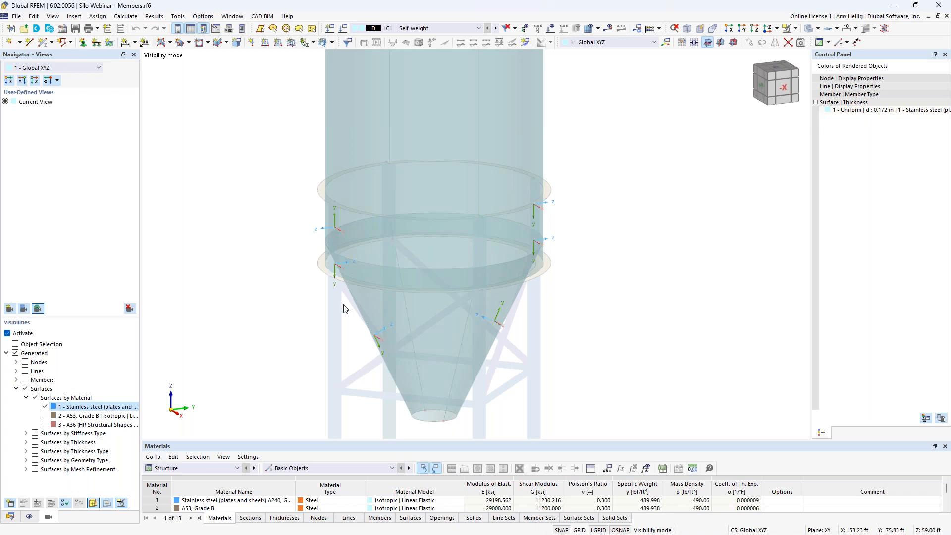
scroll(365, 319, "up", 2)
middle_click_drag(343, 312, 321, 257)
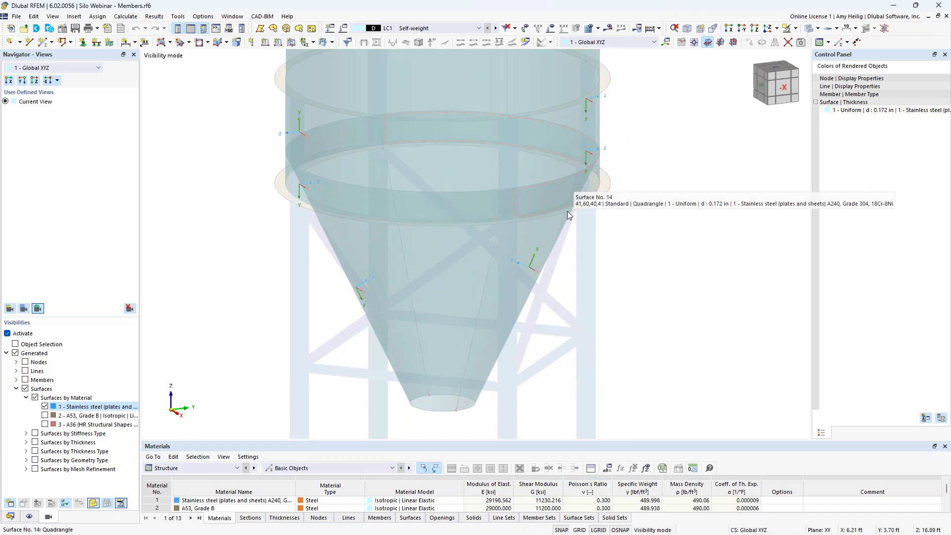
left_click_drag(556, 332, 314, 276)
middle_click_drag(305, 294, 301, 269, "ctrl")
left_click(295, 192, "ctrl")
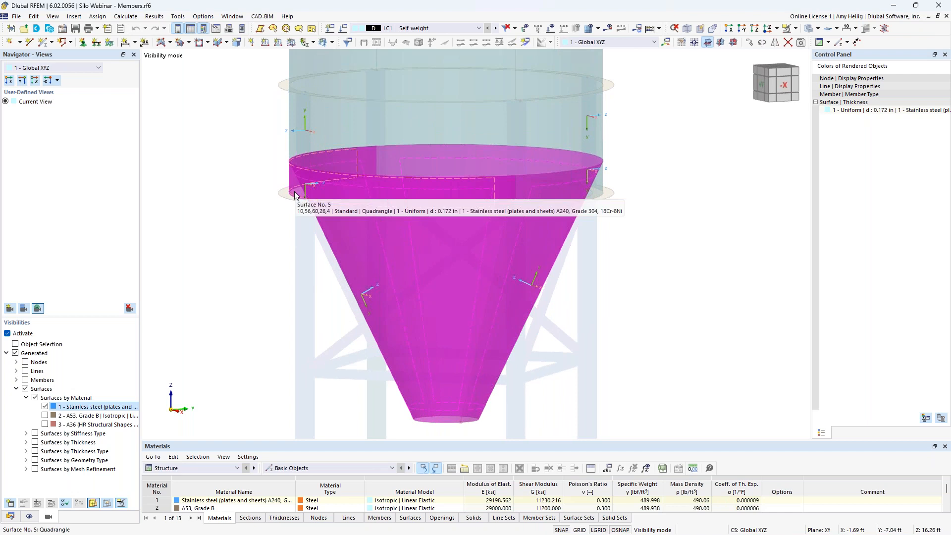
right_click(389, 276)
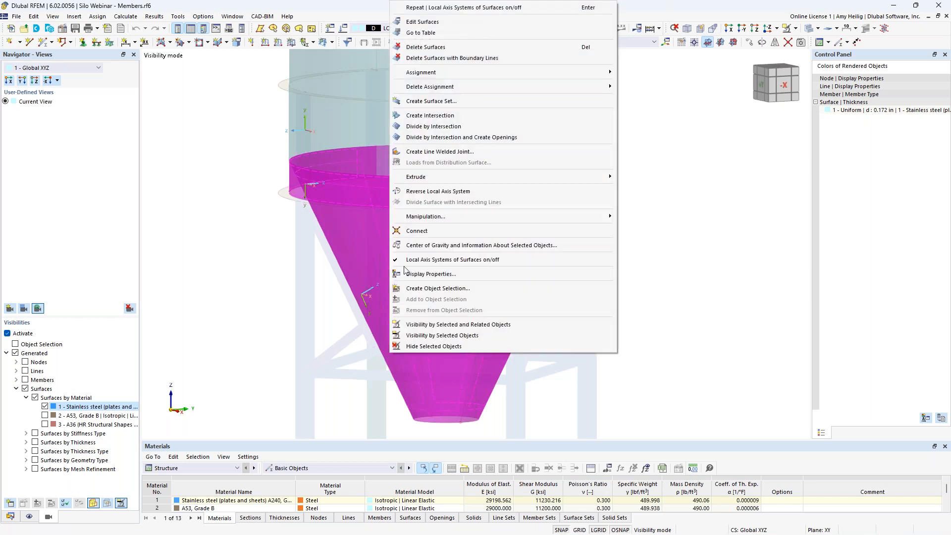
left_click(433, 191)
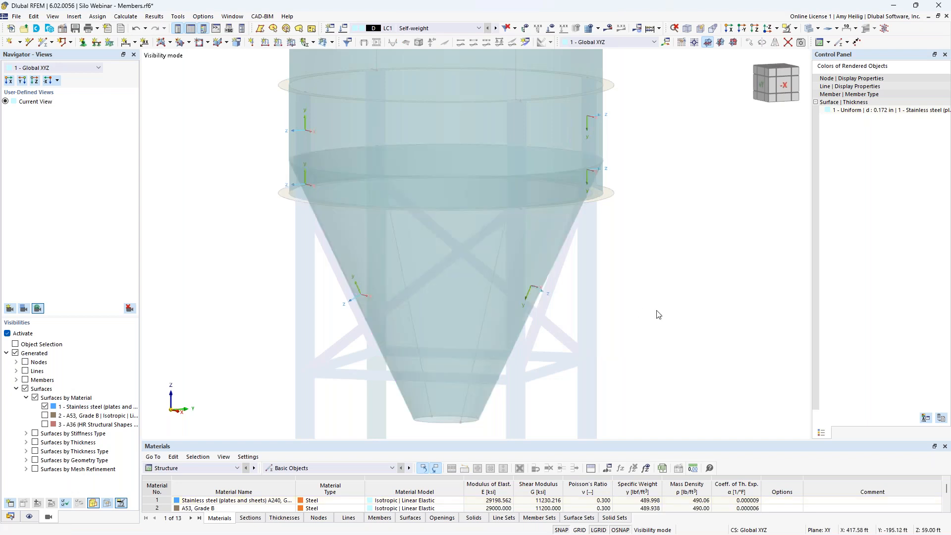
Examine the local z- and y-axis directions on the hopper, skirt and cylindrical shell surfaces
middle_click_drag(640, 327, 625, 339, "ctrl")
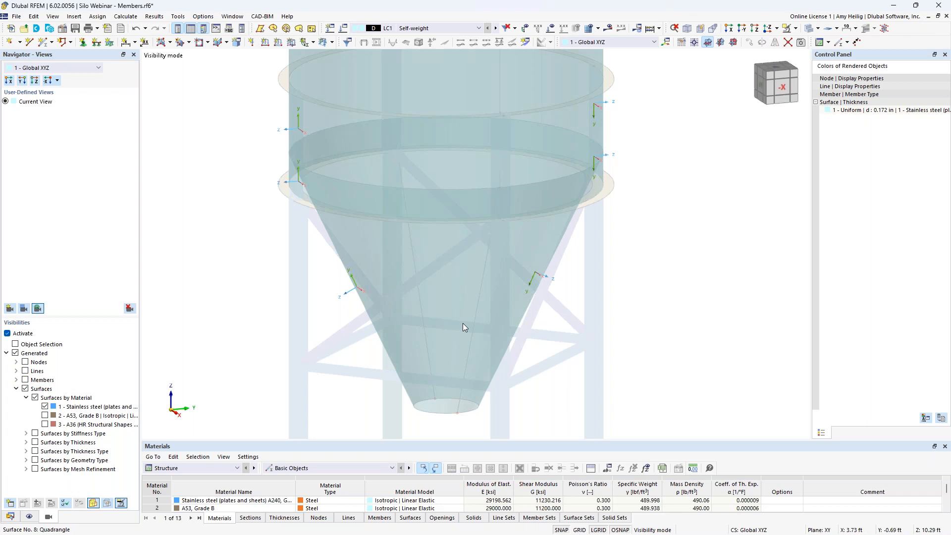
scroll(510, 310, "down", 4)
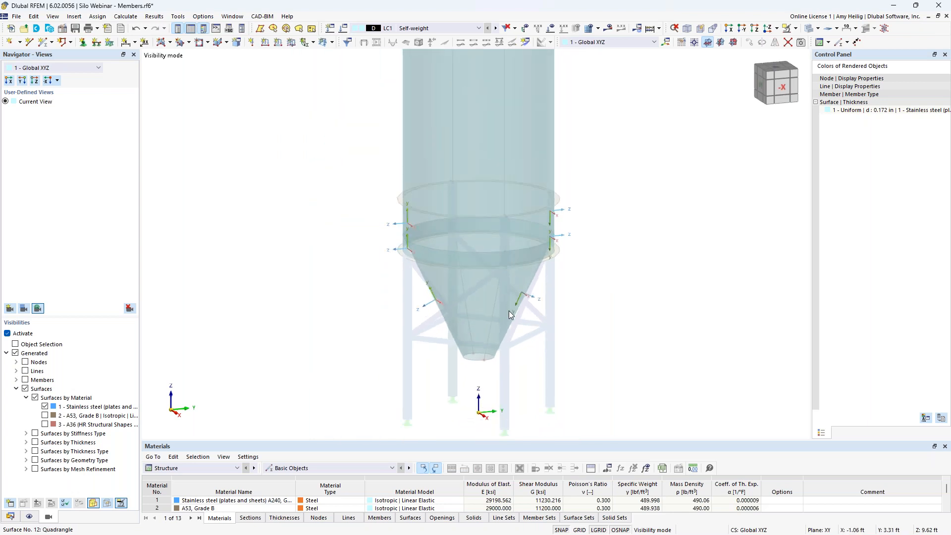
scroll(509, 310, "down", 3)
middle_click_drag(572, 251, 567, 333)
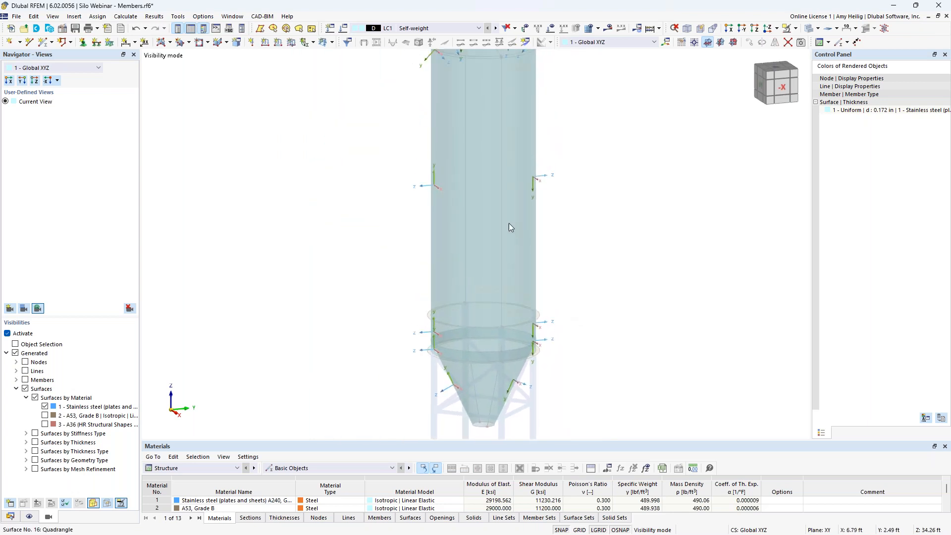
scroll(438, 177, "up", 2)
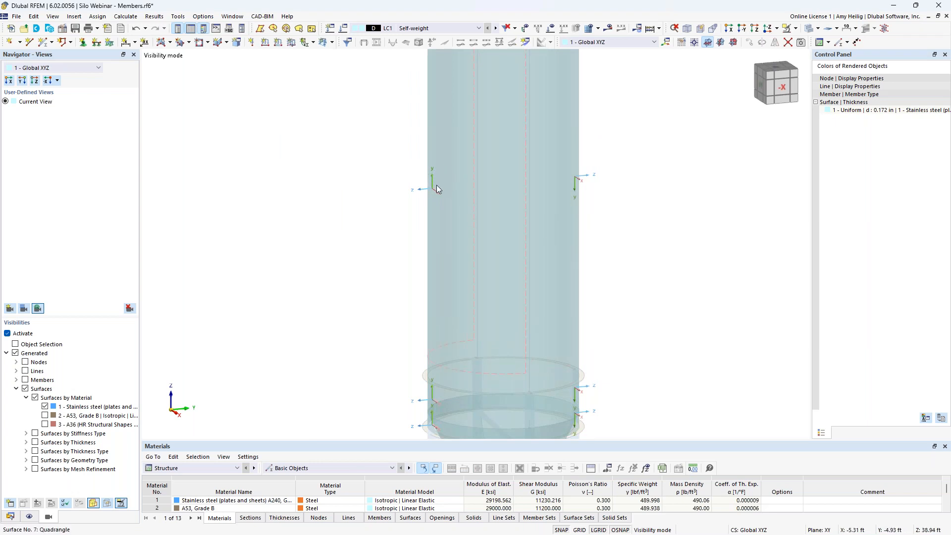
scroll(453, 175, "up", 3)
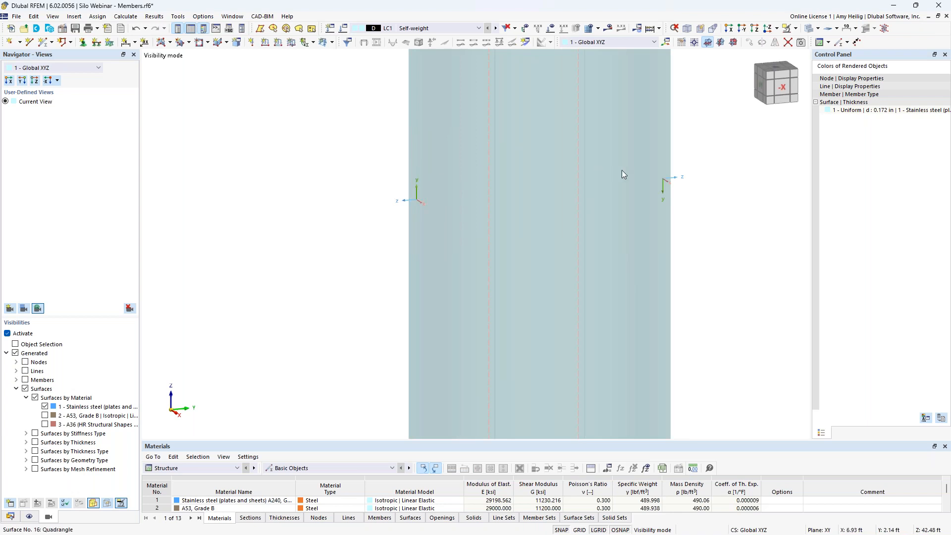
scroll(644, 208, "down", 5)
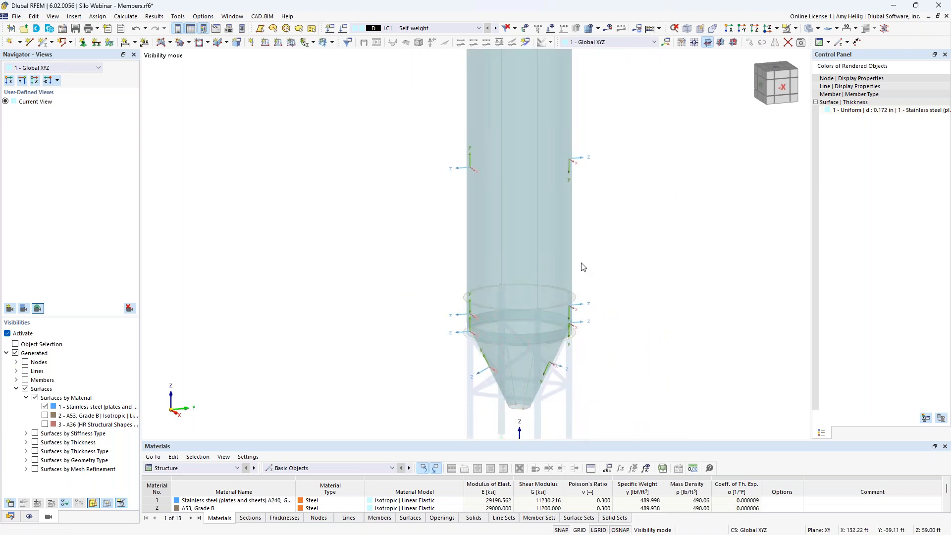
Select the hopper, skirt and cylindrical shell surfaces together with both cylindrical nozzles on the roof
scroll(620, 404, "down", 1)
left_click_drag(618, 418, 446, 166)
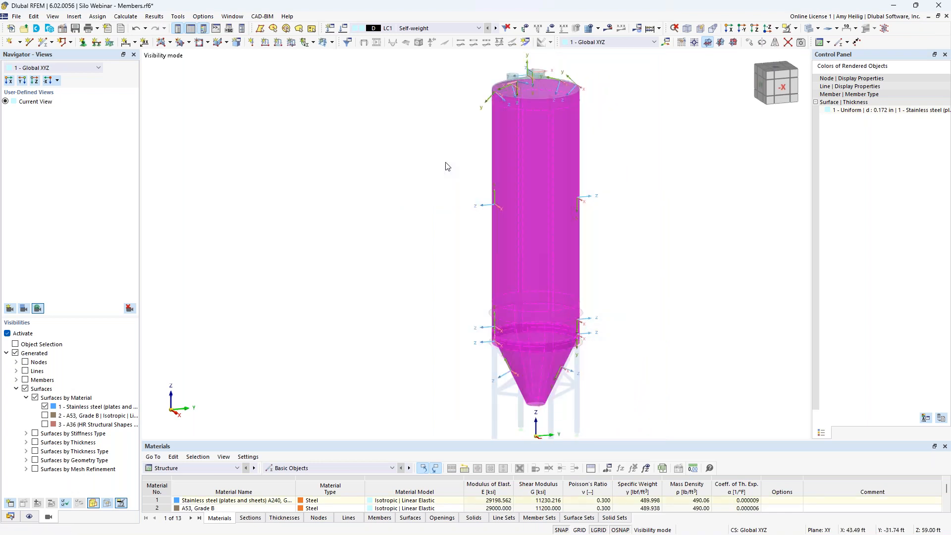
middle_click_drag(598, 150, 593, 234)
scroll(537, 166, "up", 4)
scroll(545, 161, "up", 2)
middle_click_drag(563, 169, 564, 152, "ctrl")
left_click_drag(569, 151, 422, 99)
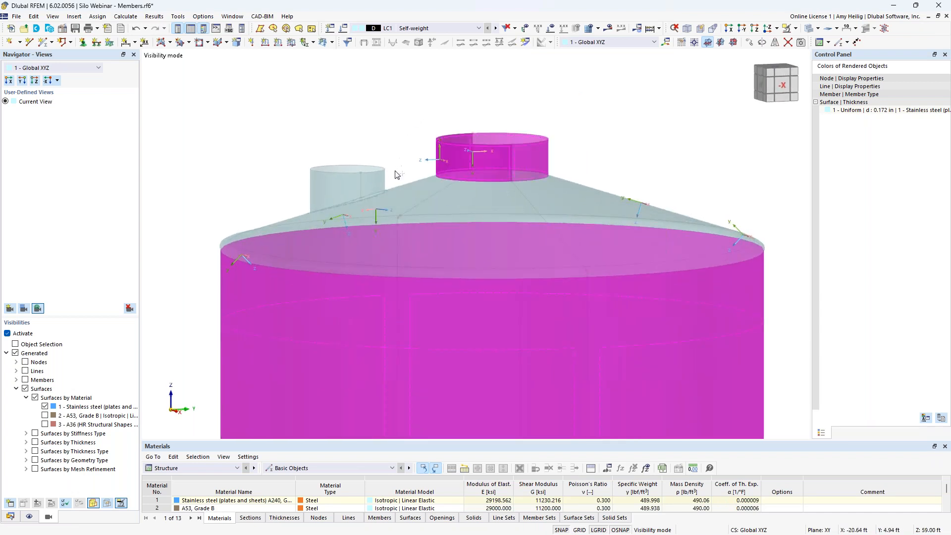
left_click_drag(397, 172, 294, 133)
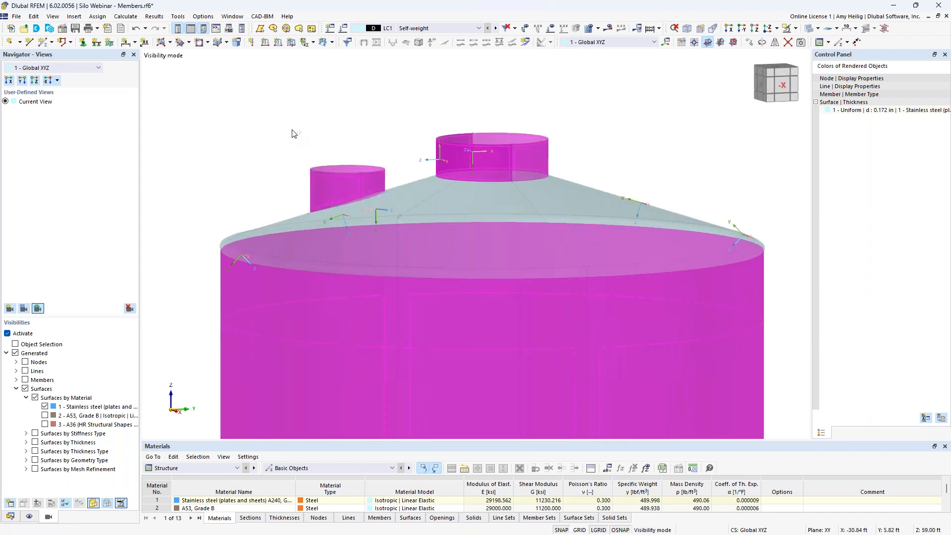
Set the input axes of the selected surfaces to Axis parallel to lines, using axis y
double_click(515, 157)
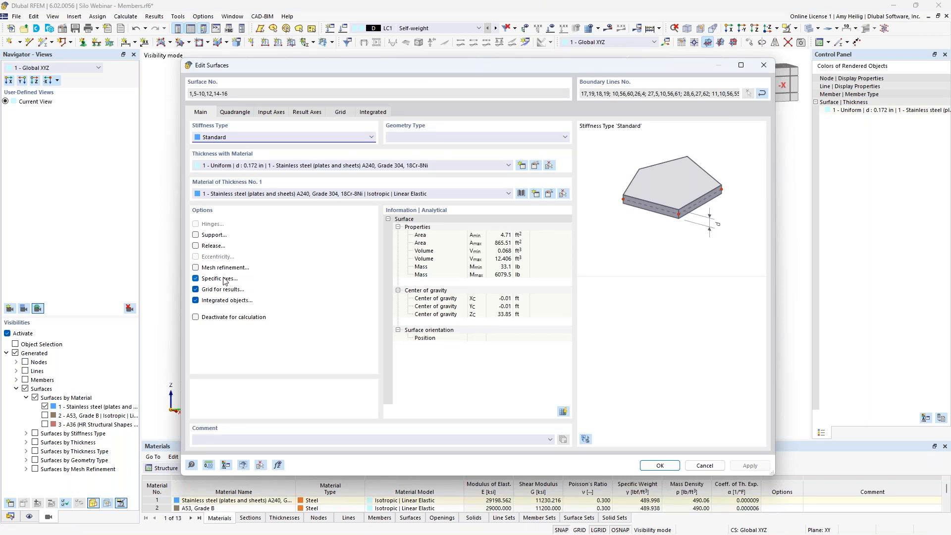
left_click(270, 113)
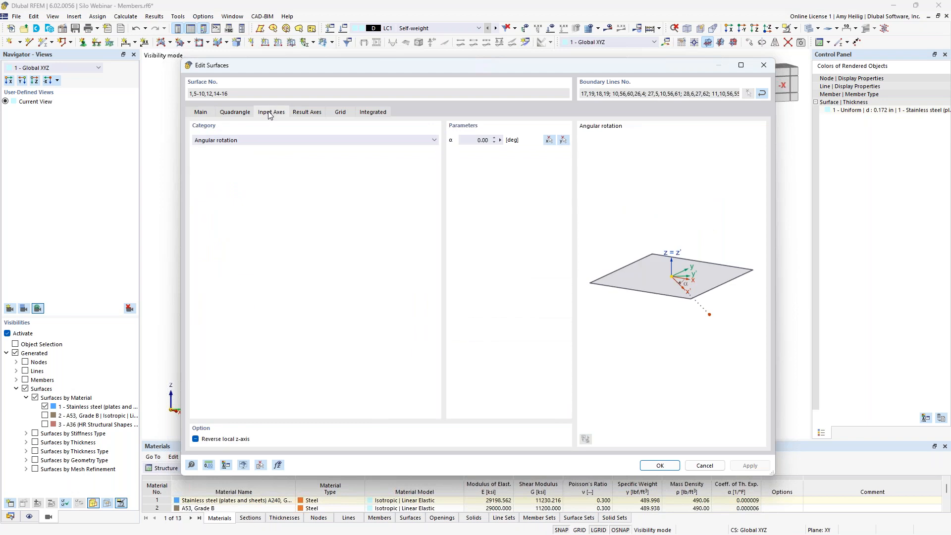
left_click(266, 140)
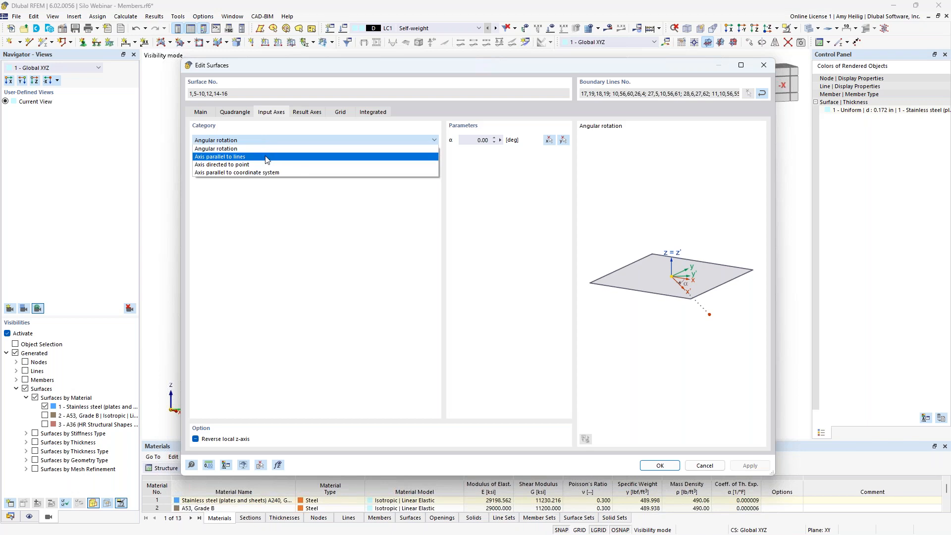
left_click(266, 156)
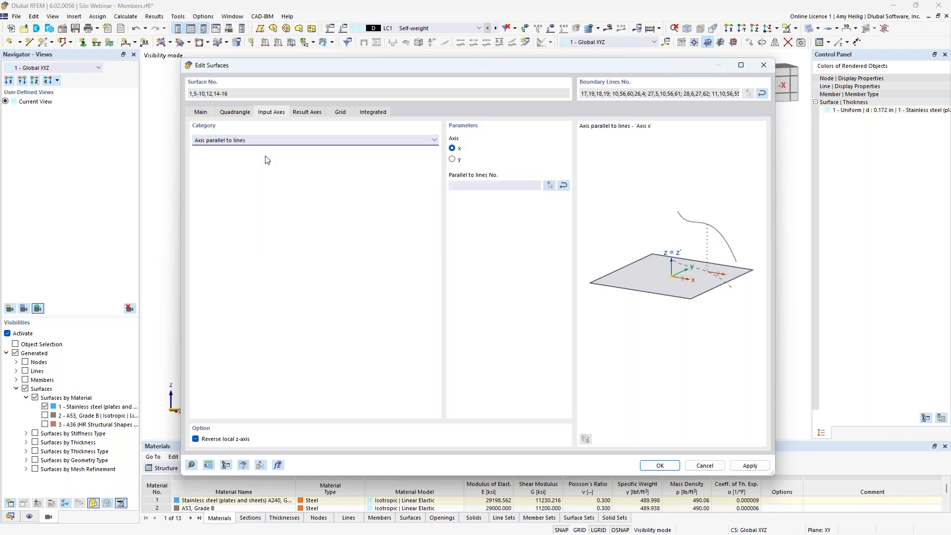
left_click(452, 159)
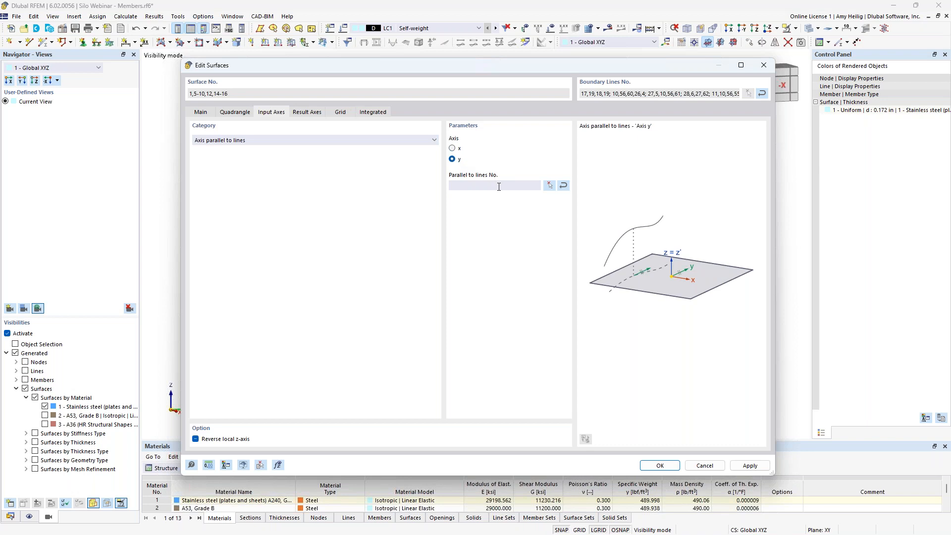
Assign vertical line 49 of the central roof nozzle as the parallel reference line and apply the surface changes
left_click(548, 185)
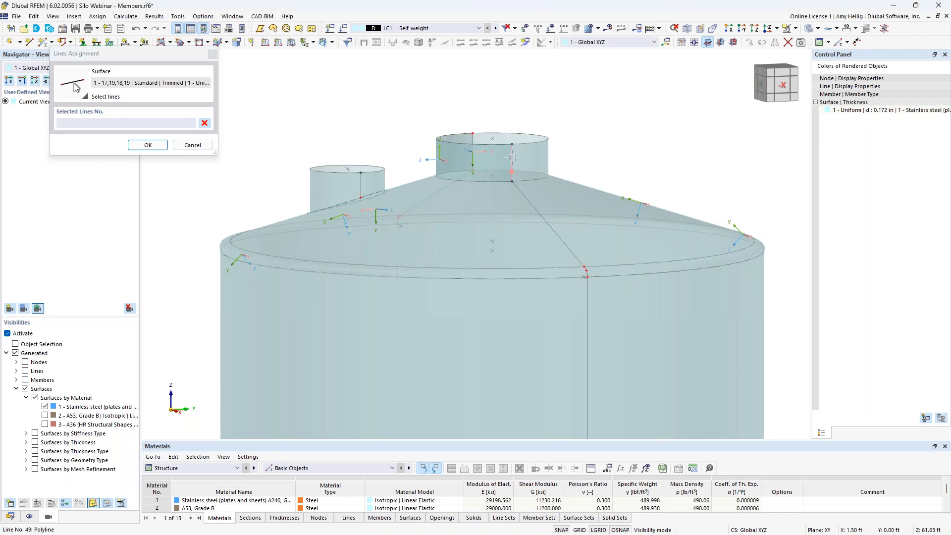
scroll(512, 157, "up", 5)
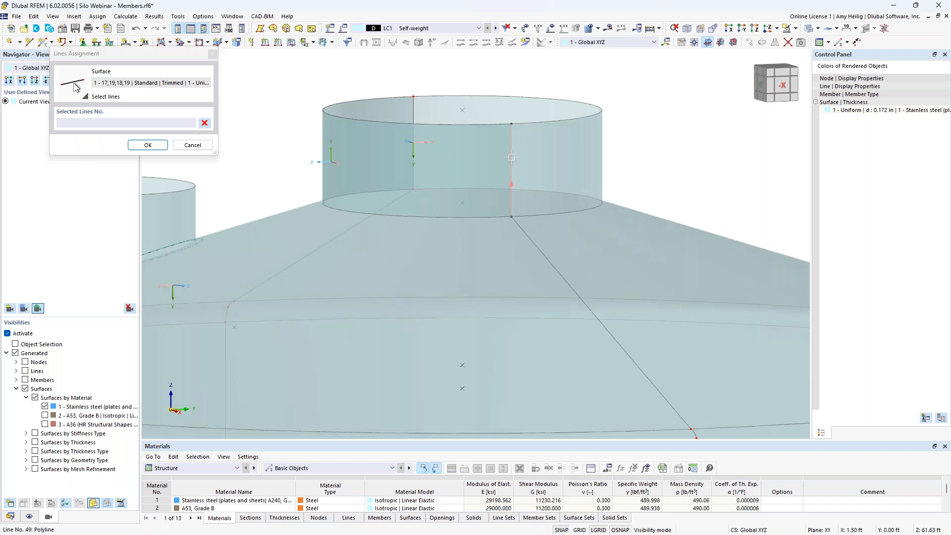
left_click(512, 157)
left_click(148, 145)
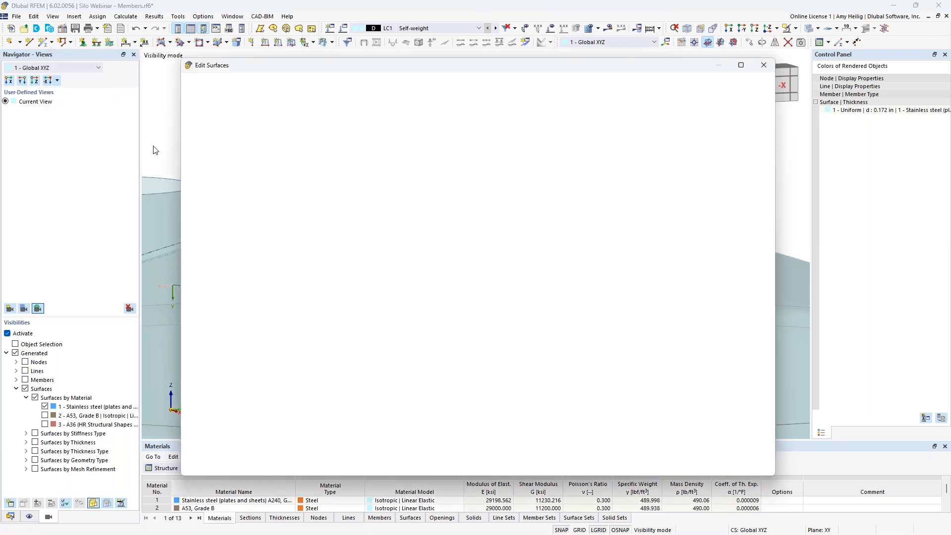
key("Return")
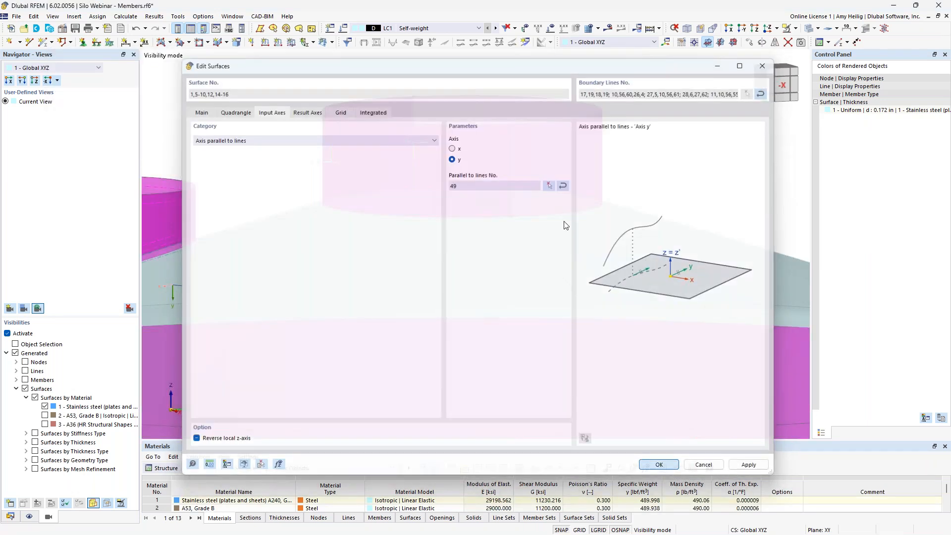
Select the conical roof surfaces and the curved roof edge surfaces and isolate them with Visibility by Selected and Related Objects
scroll(558, 211, "down", 5)
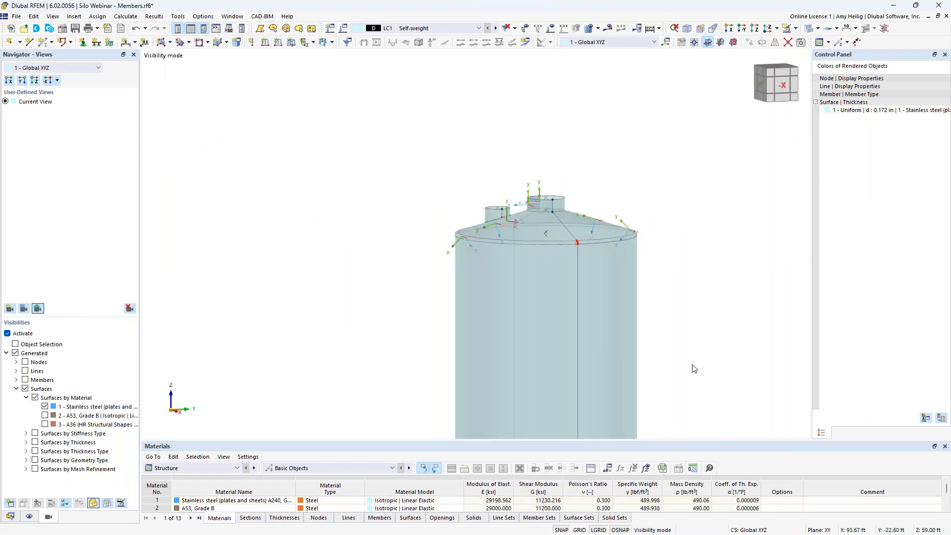
scroll(670, 274, "up", 6)
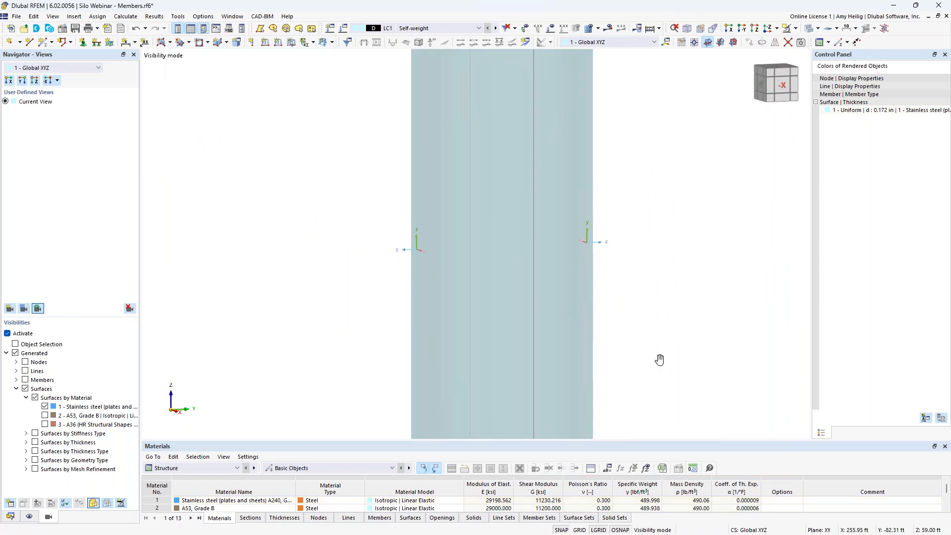
scroll(649, 265, "down", 5)
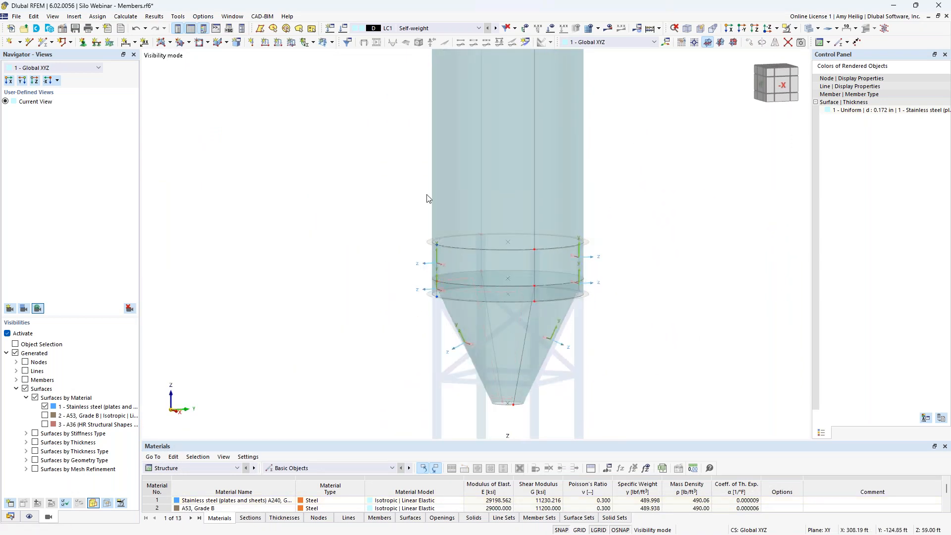
mouse_move(633, 184)
middle_mouse_down()
mouse_move(642, 344)
mouse_move(642, 301)
middle_mouse_up()
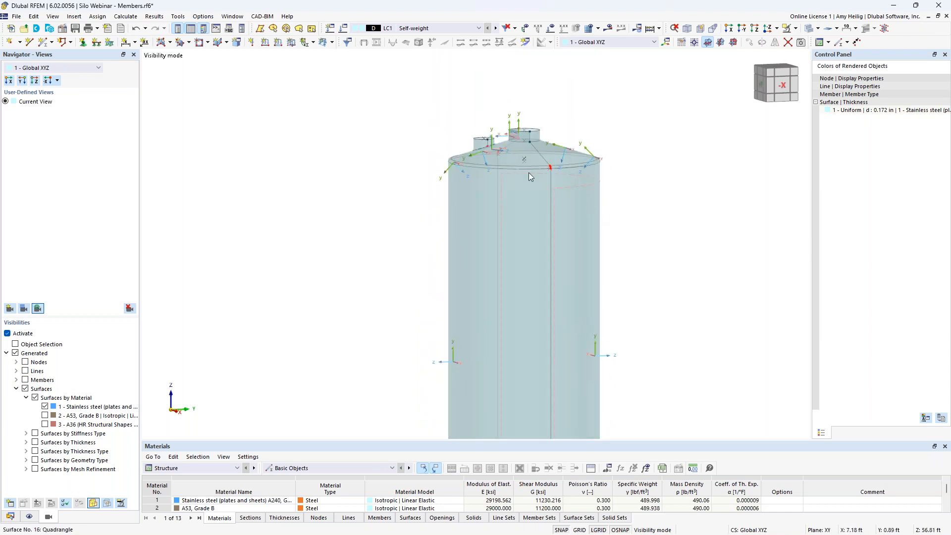
scroll(515, 142, "up", 5)
middle_click_drag(751, 279, 747, 263, "ctrl")
left_click_drag(335, 173, 741, 197)
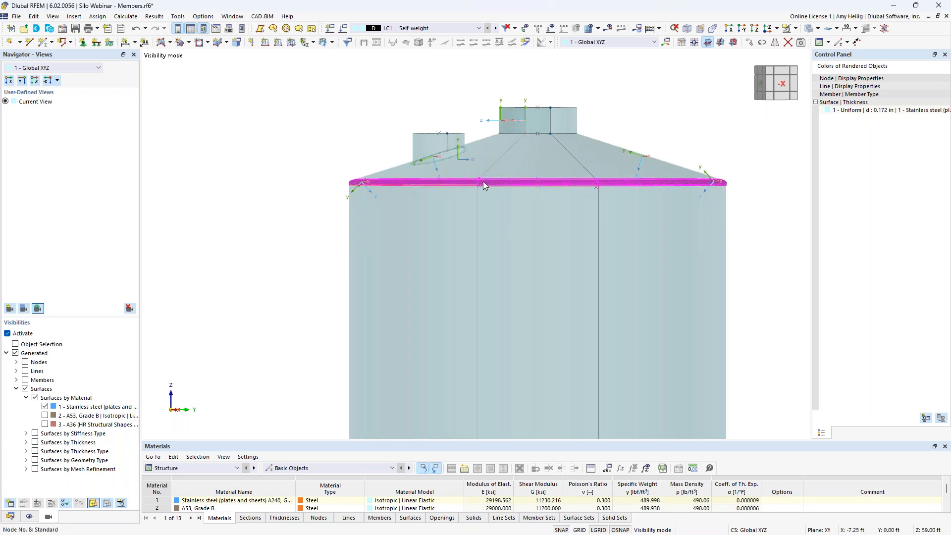
left_click(610, 161, "ctrl")
left_click(497, 147, "ctrl")
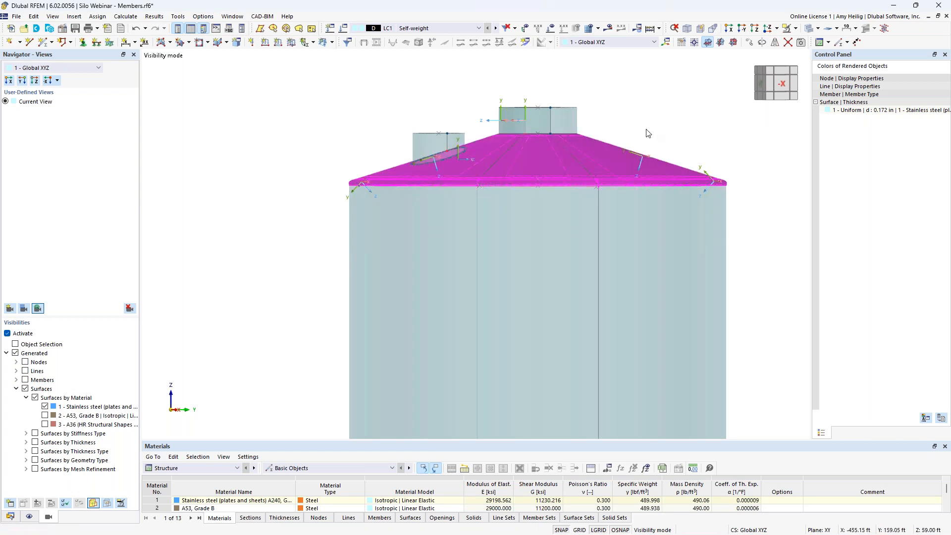
left_click(796, 29)
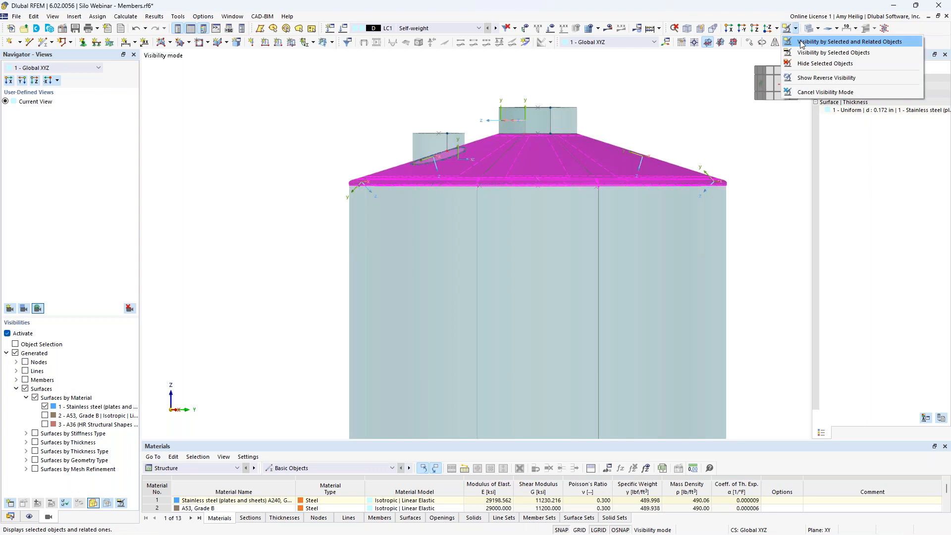
left_click(801, 42)
left_click(630, 138)
Select all the isolated roof surfaces and reverse their local axis systems
middle_click_drag(644, 121, 624, 167, "ctrl")
middle_click_drag(565, 274, 526, 319)
scroll(532, 312, "up", 1)
scroll(534, 314, "up", 1)
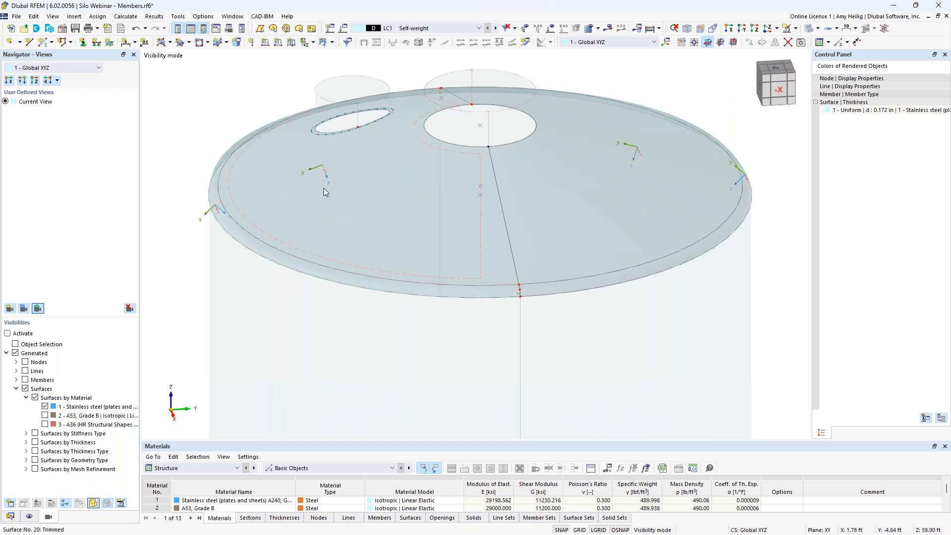
mouse_move(336, 190)
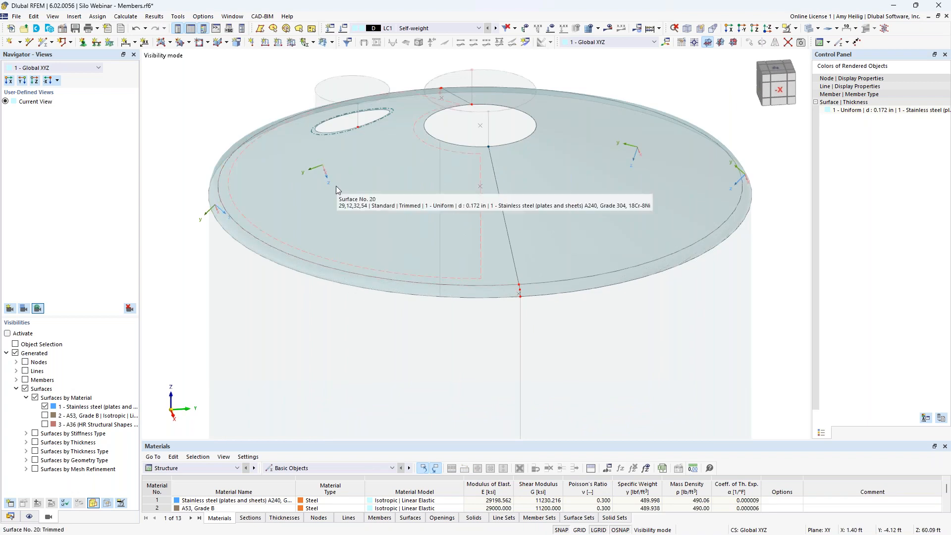
left_click_drag(760, 324, 251, 123)
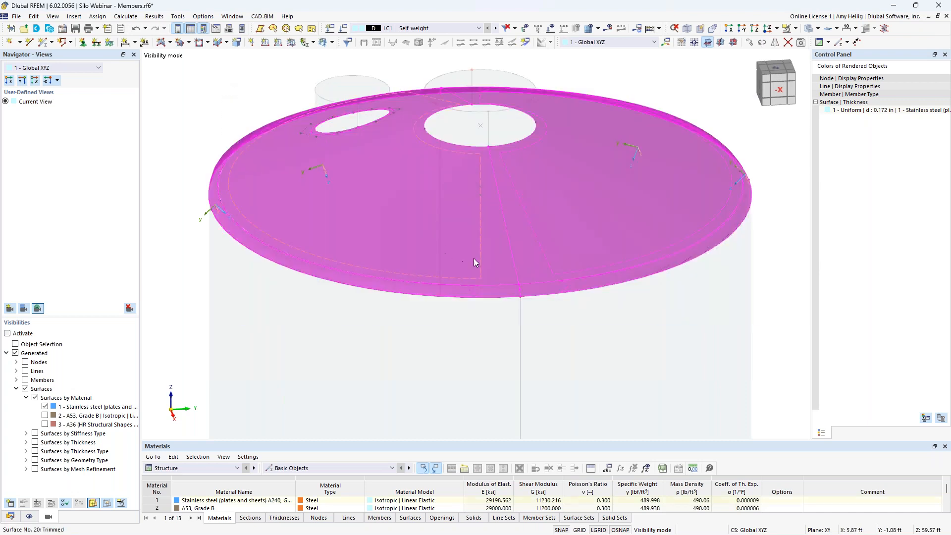
right_click(480, 255)
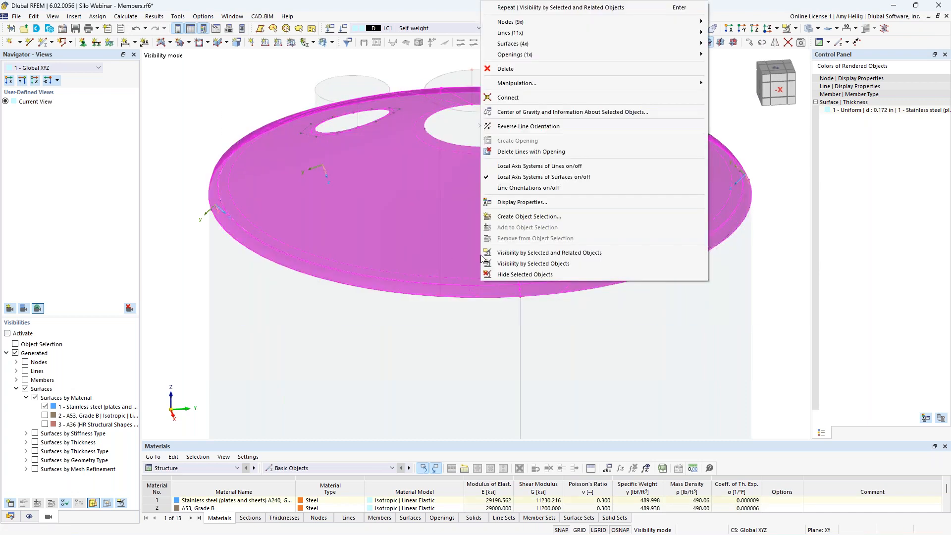
mouse_move(606, 52)
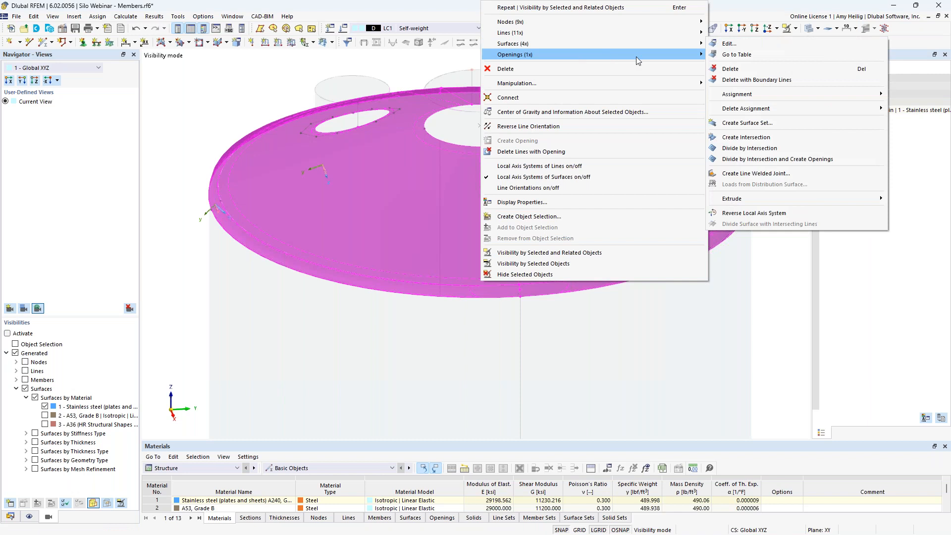
left_click(747, 212)
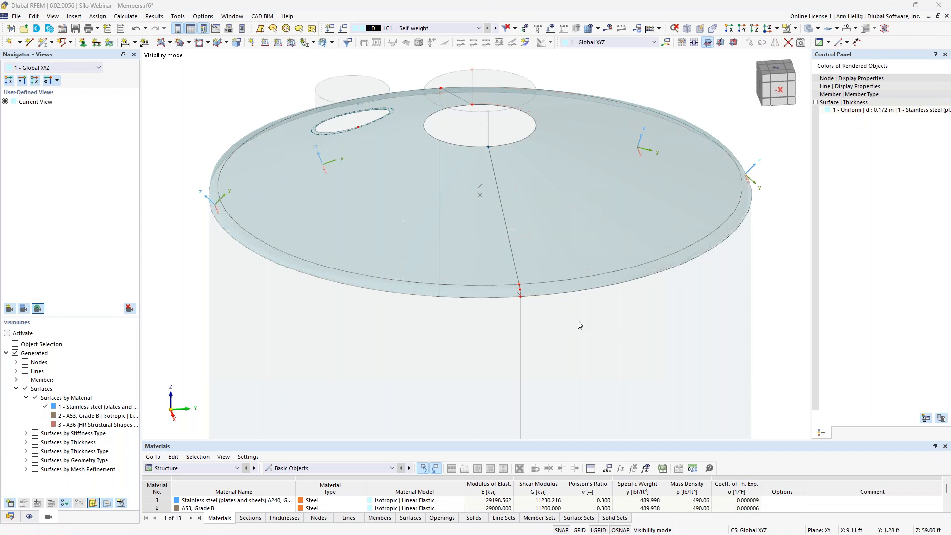
Set the input axes of the four roof surfaces to Axis directed to point, using axis y
left_click_drag(746, 339, 210, 94)
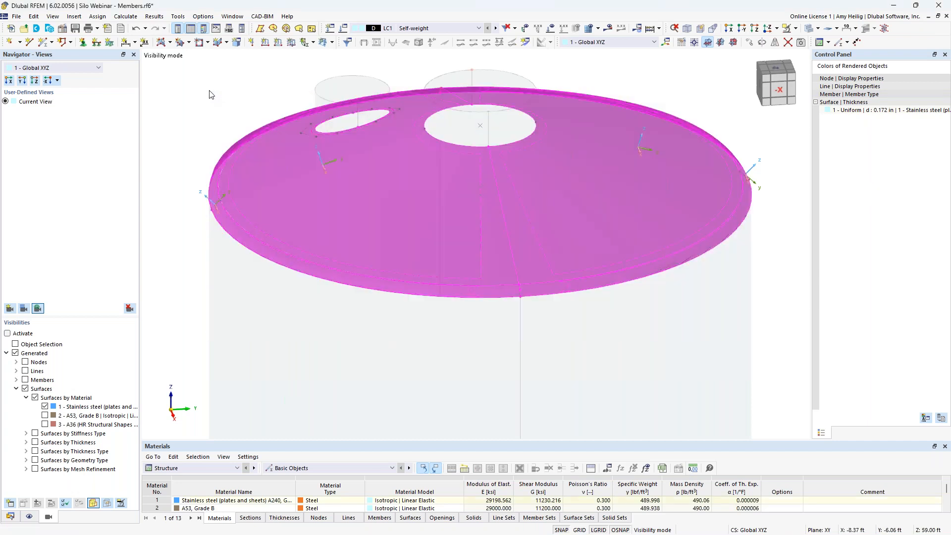
double_click(482, 267)
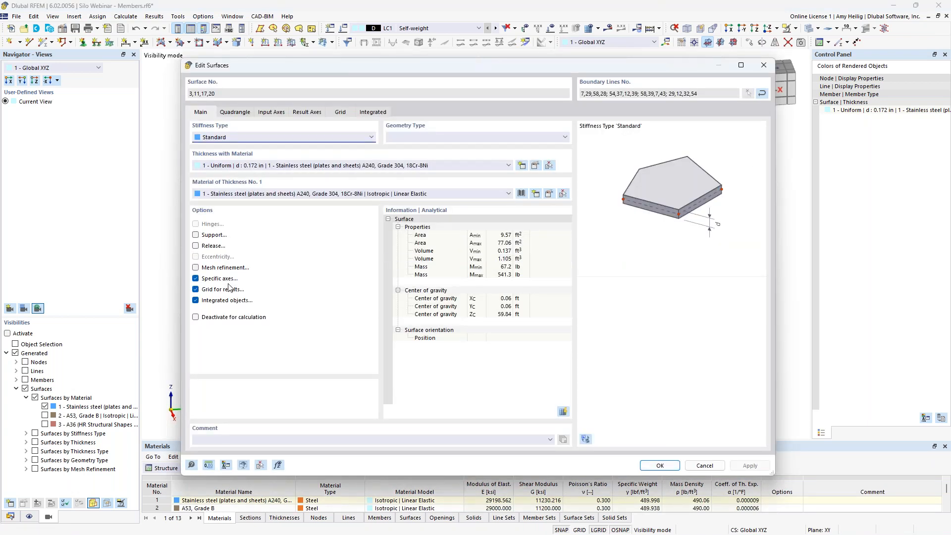
left_click(276, 113)
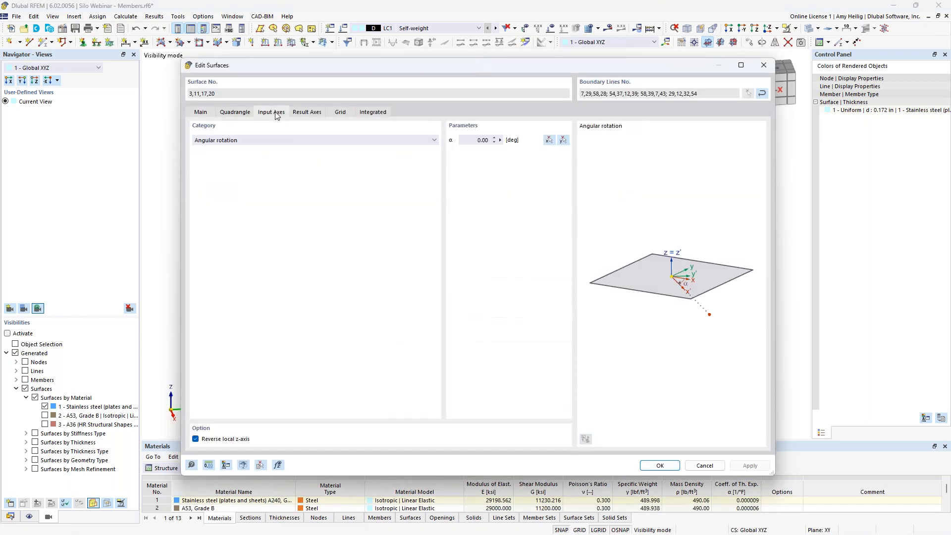
left_click(275, 140)
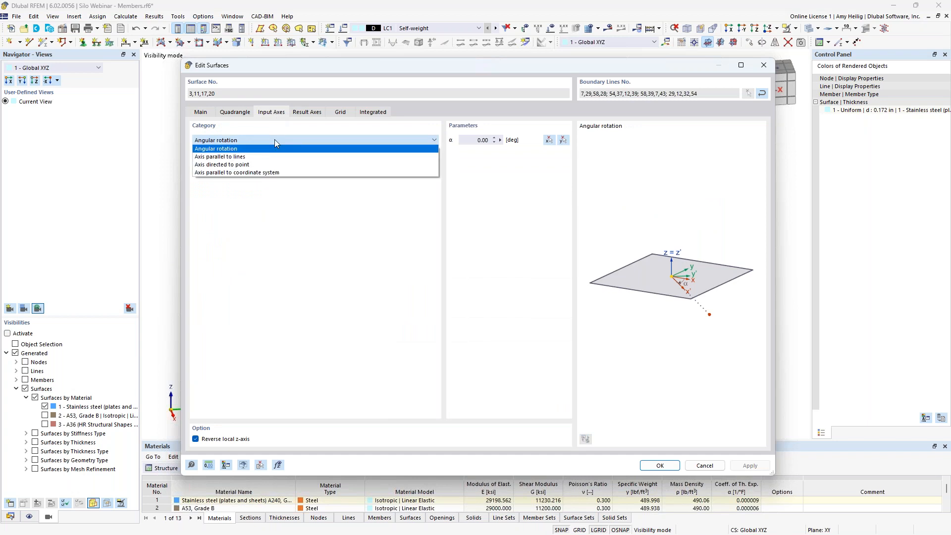
left_click(266, 165)
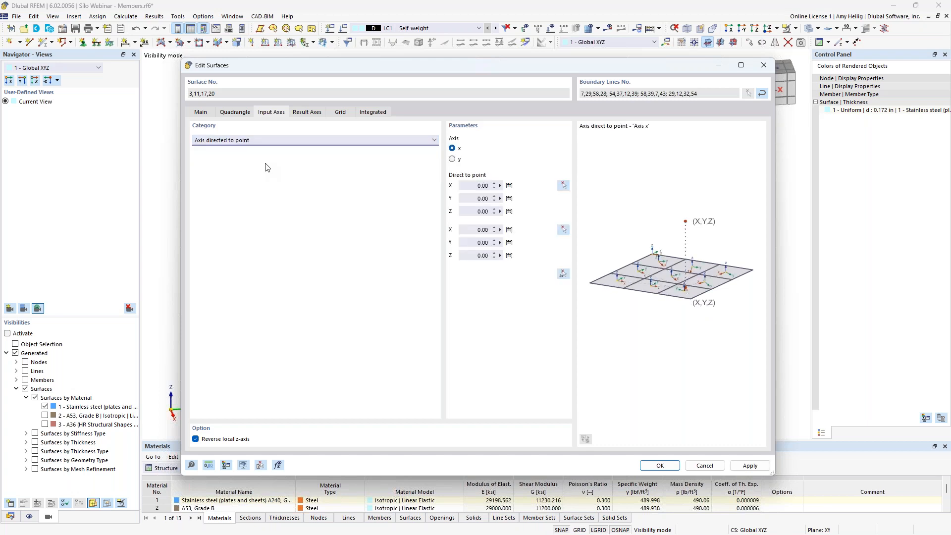
left_click(452, 161)
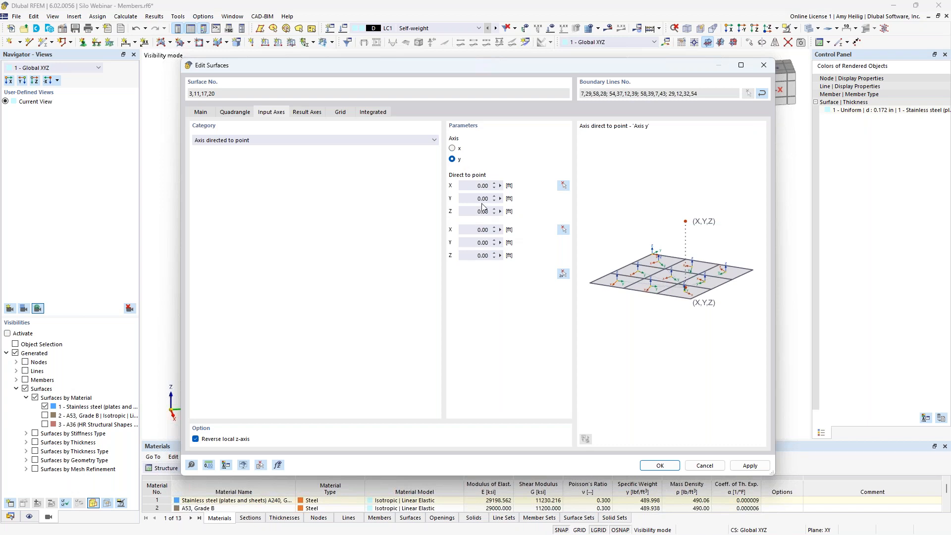
Set the second direction point's Z coordinate to 1 ft and apply the changes to the roof surfaces
left_click(473, 259)
type("1")
key("shift+Tab")
left_click(659, 466)
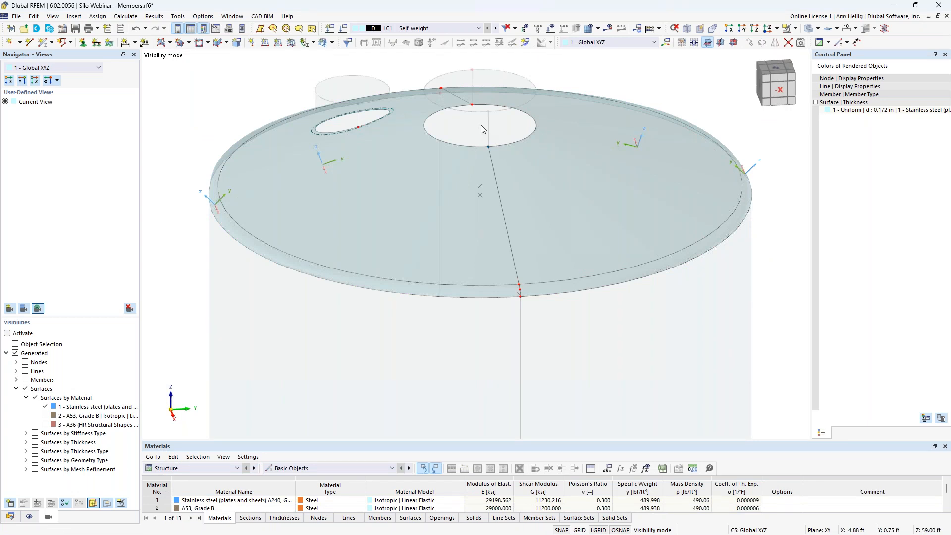
Turn off the local axis systems of the surfaces and cancel visibility mode to show the whole silo
right_click(642, 184)
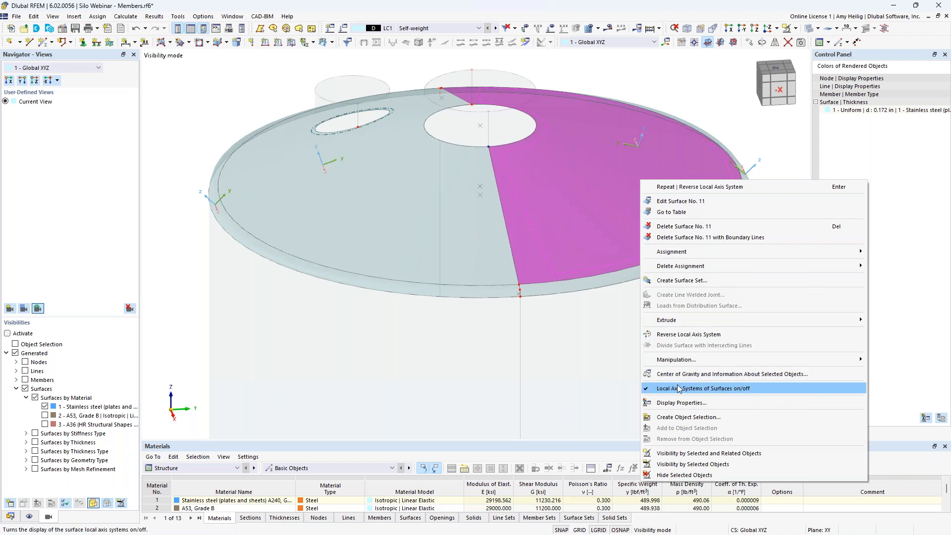
left_click(693, 388)
left_click(795, 28)
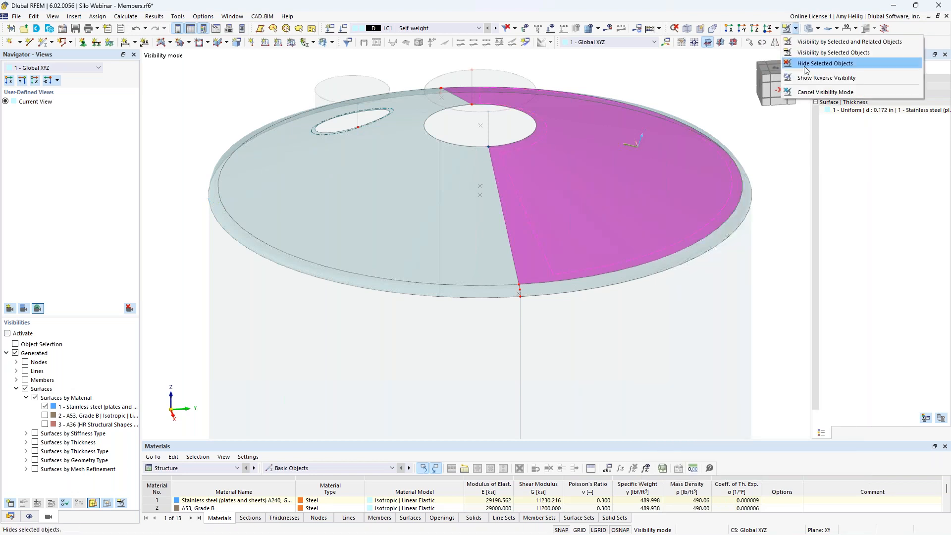
left_click(808, 95)
scroll(762, 205, "down", 4)
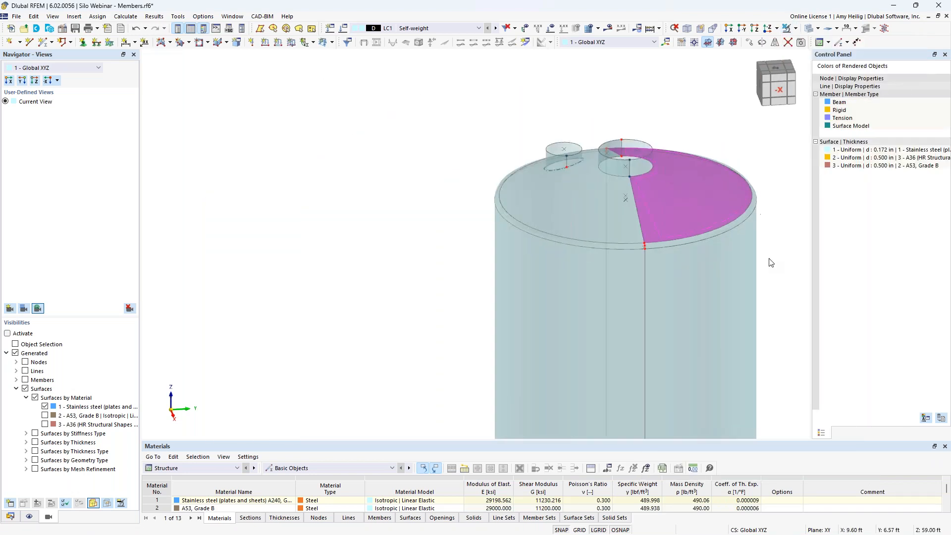
left_click(771, 262)
scroll(693, 248, "down", 4)
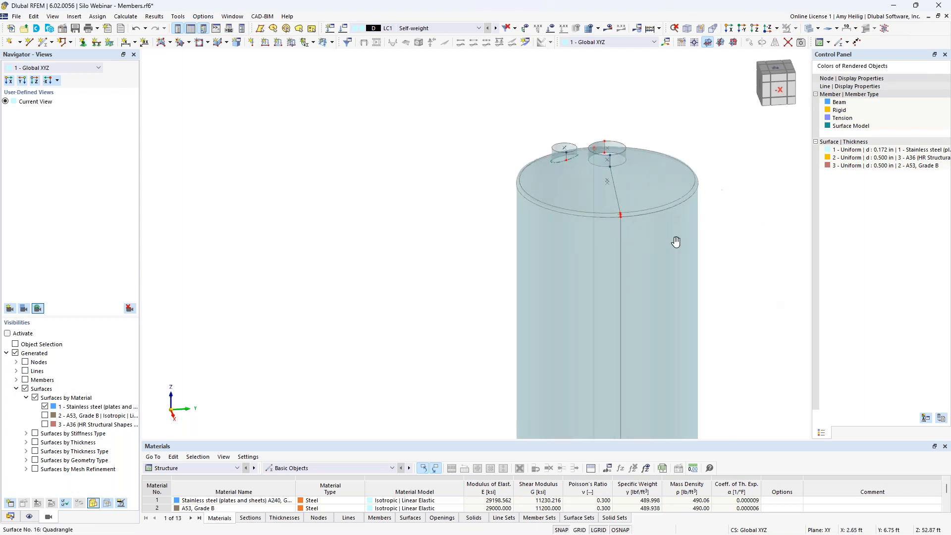
scroll(594, 204, "down", 5)
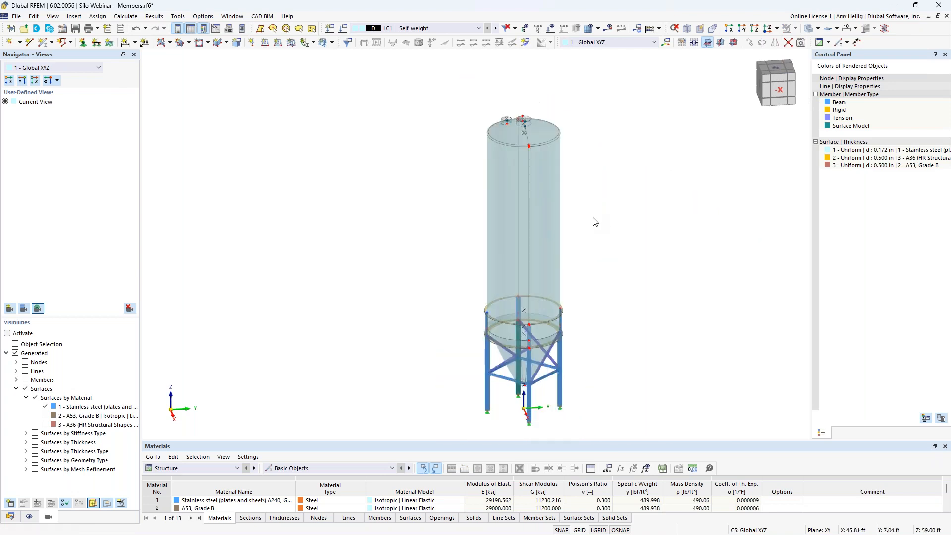
Accept the mesh settings with a 1.00 ft target length of finite elements and generate the mesh
middle_click_drag(600, 249, 639, 236)
left_click(126, 16)
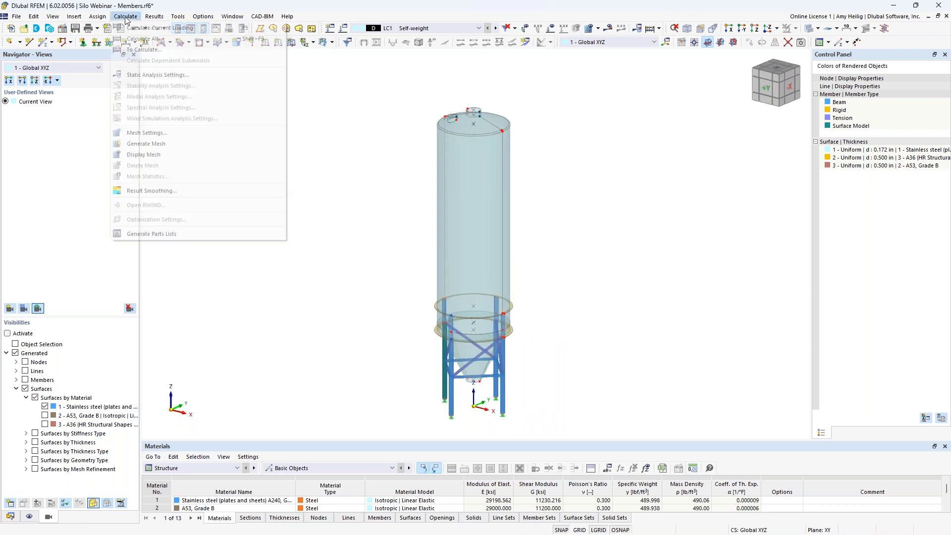
left_click(156, 133)
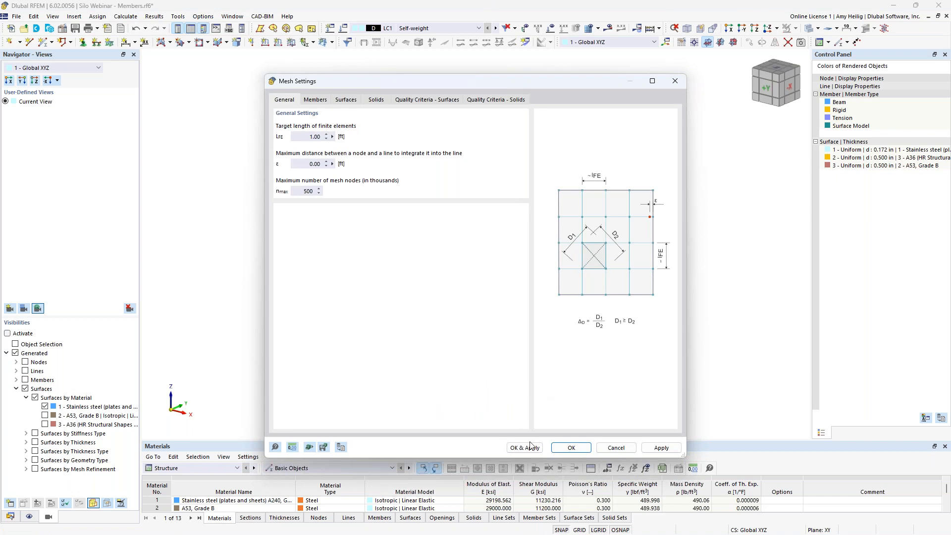
left_click(525, 448)
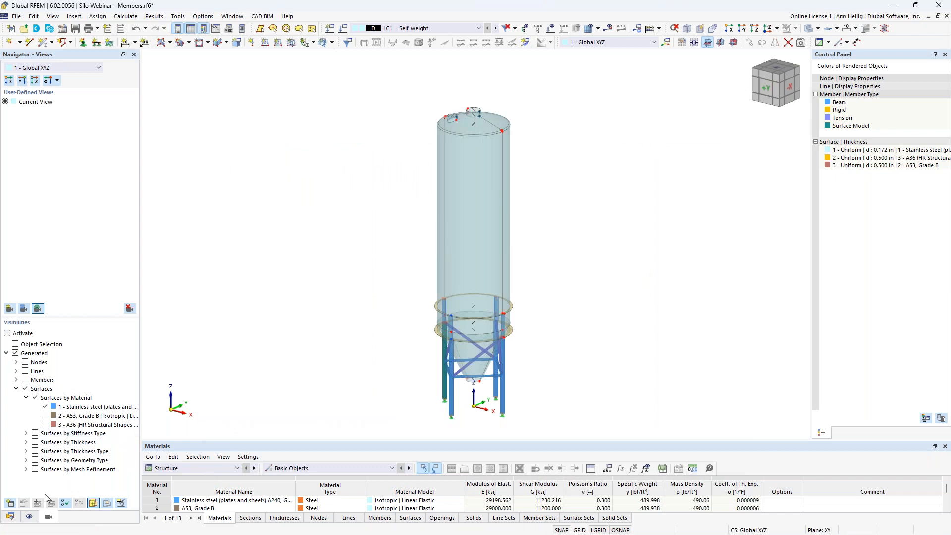
Turn on the mesh display and switch the silo model to wireframe display
left_click(29, 516)
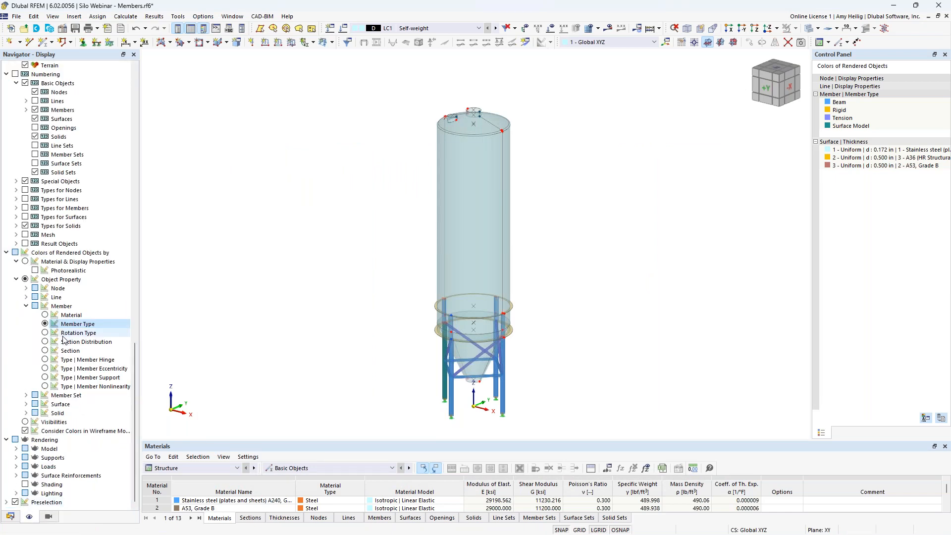
scroll(58, 304, "up", 14)
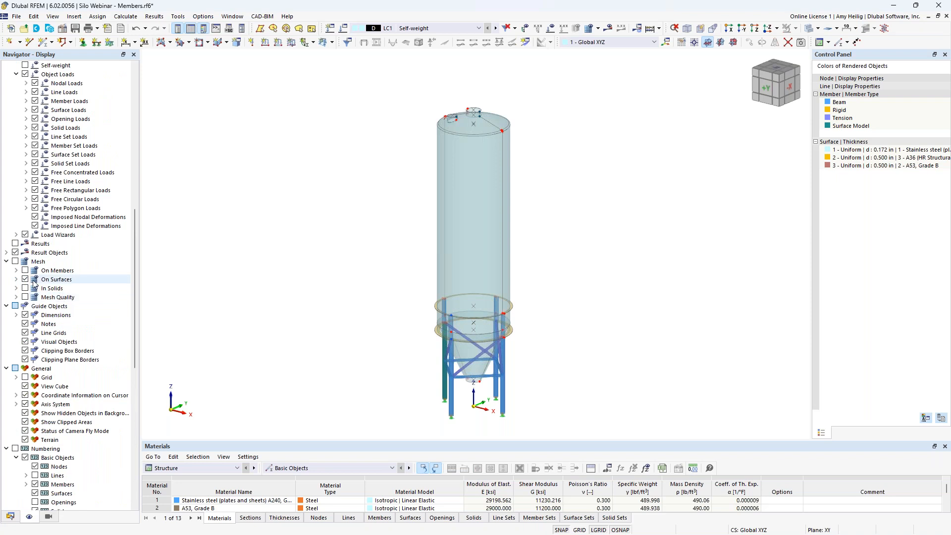
left_click(16, 262)
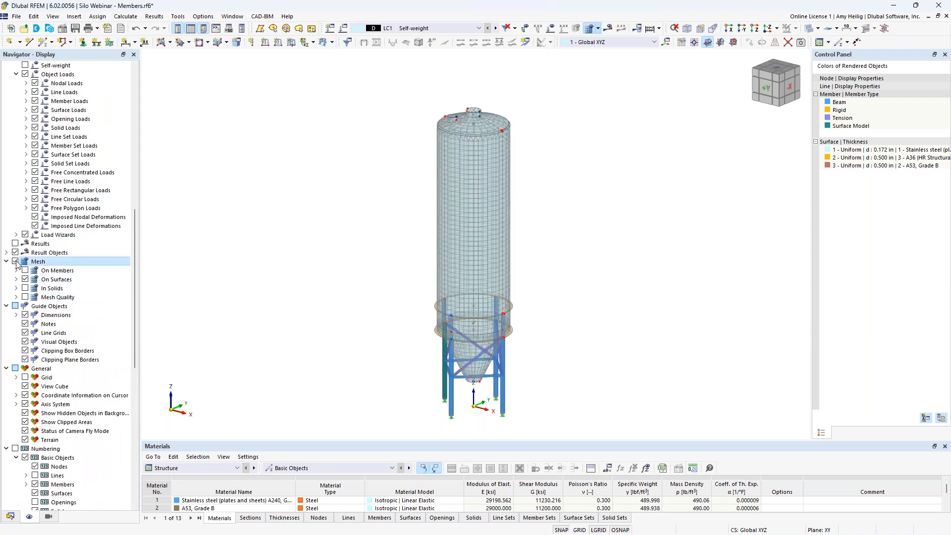
left_click(819, 41)
Examine the mesh on the roof, nozzles, cylindrical shell, rings and hopper
scroll(483, 163, "up", 5)
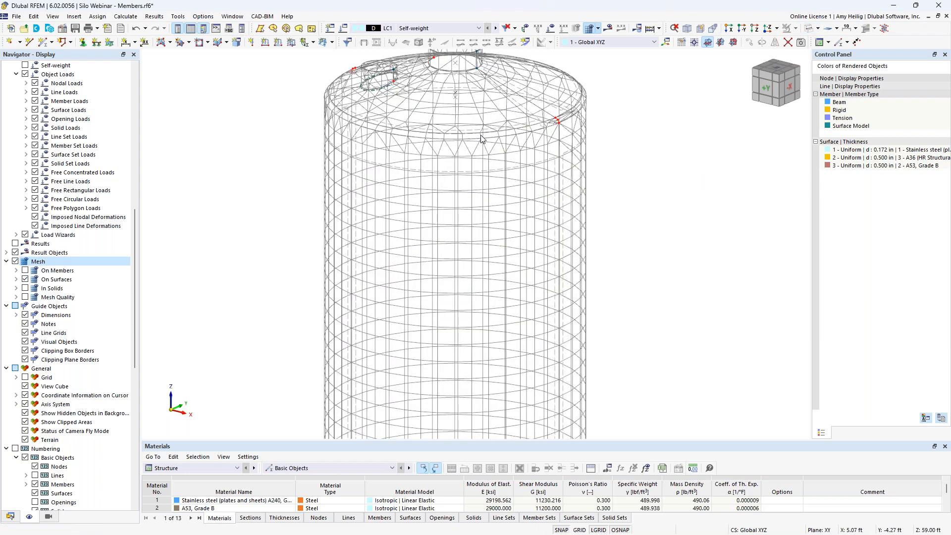
scroll(483, 146, "down", 4)
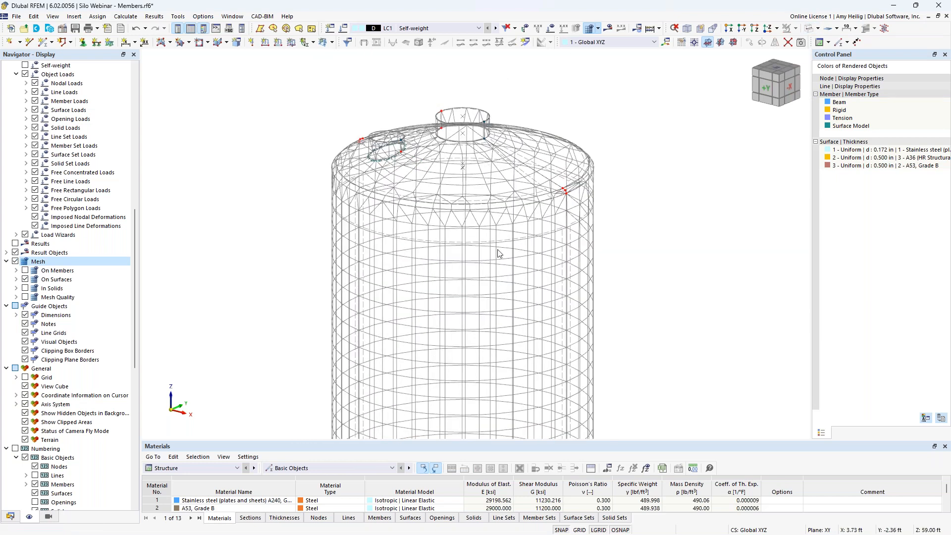
scroll(514, 359, "down", 4)
middle_click_drag(514, 357, 503, 112)
middle_click_drag(513, 323, 505, 199)
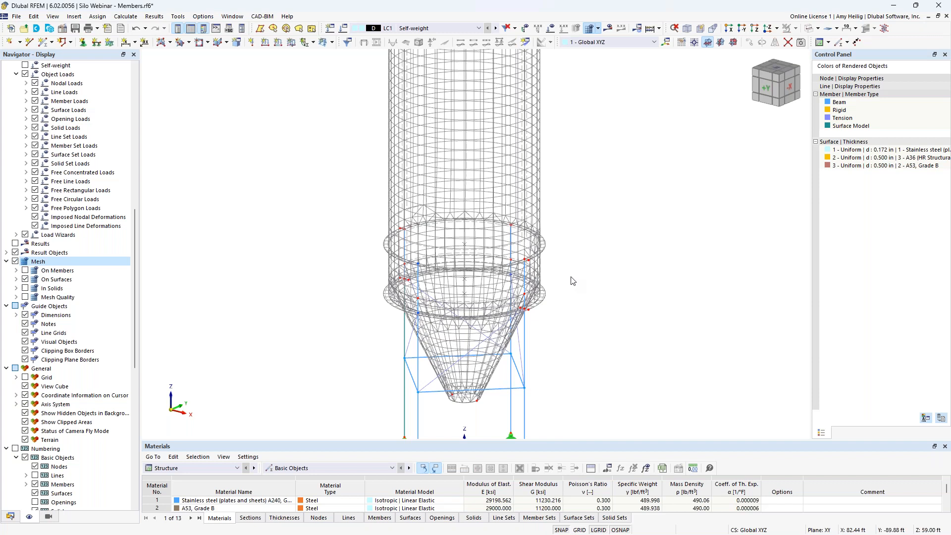
middle_click_drag(576, 188, 594, 366)
middle_click_drag(581, 210, 585, 362)
scroll(479, 168, "up", 5)
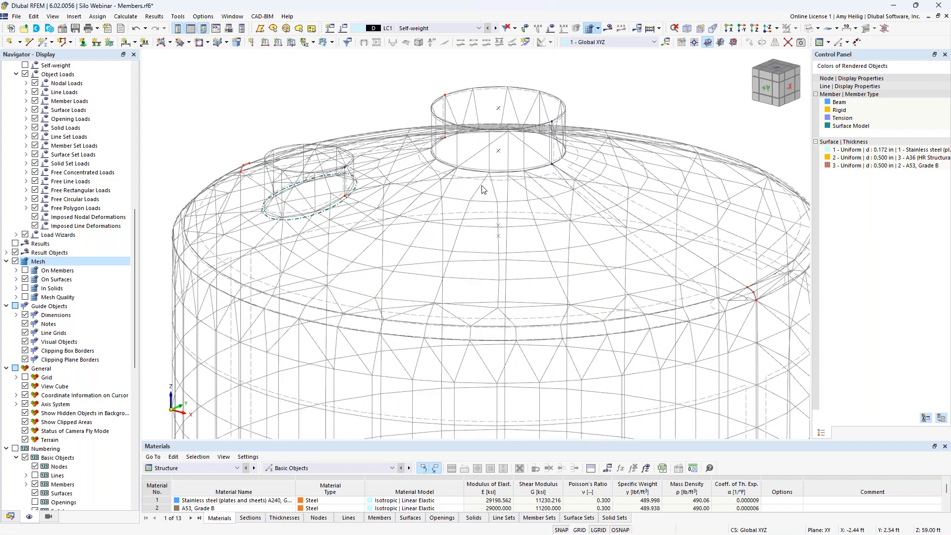
Set the target length of finite elements to 0.5 ft, regenerate the mesh and view it on the whole silo
middle_click_drag(484, 145, 465, 160, "ctrl")
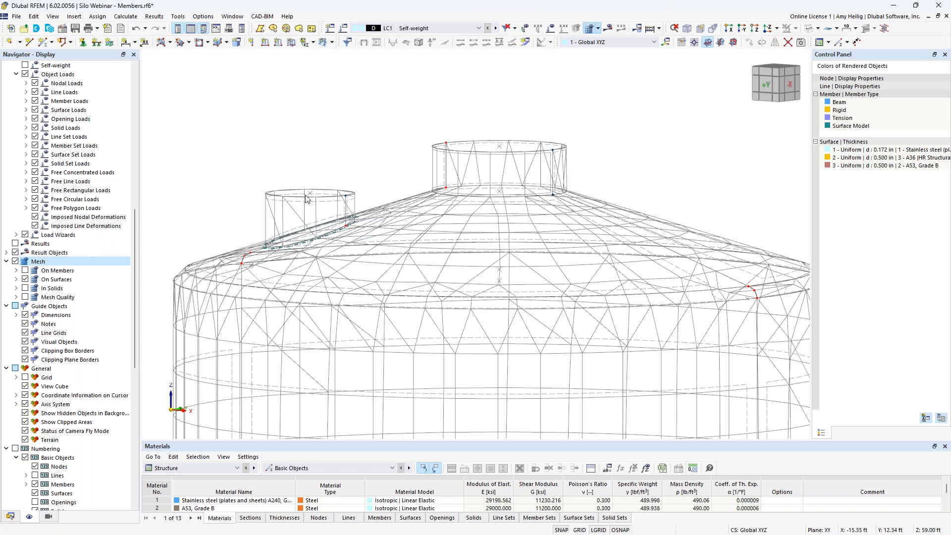
left_click(125, 16)
left_click(152, 133)
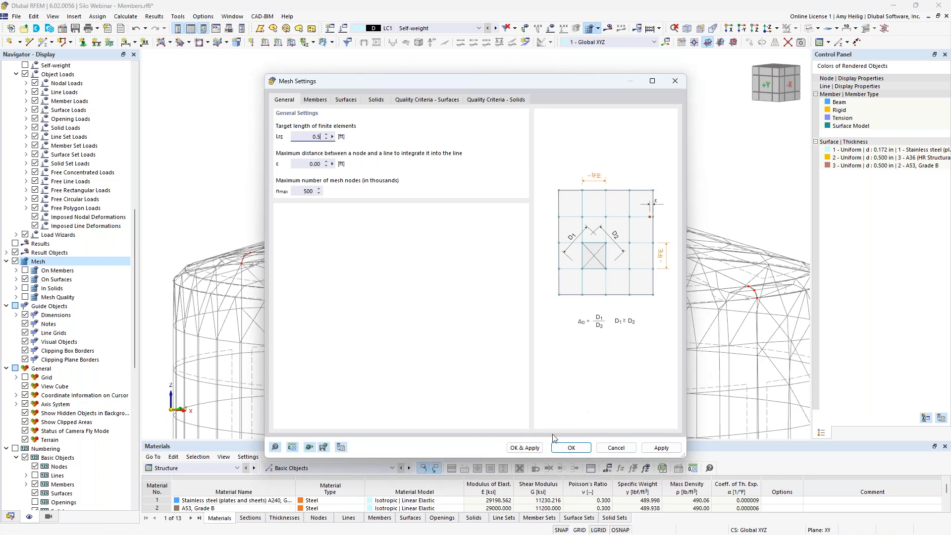
left_click(525, 448)
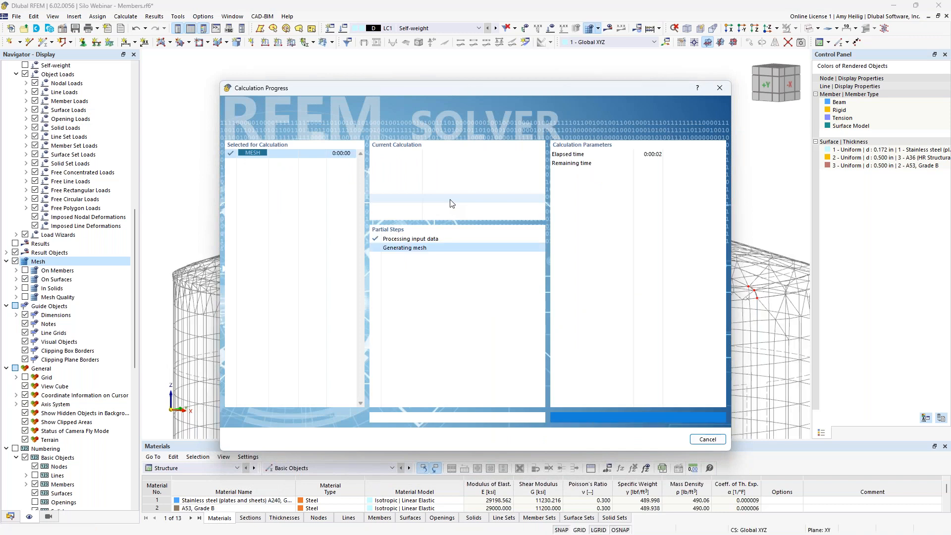
scroll(461, 197, "down", 3)
scroll(460, 198, "down", 8)
middle_click_drag(457, 289, 445, 208)
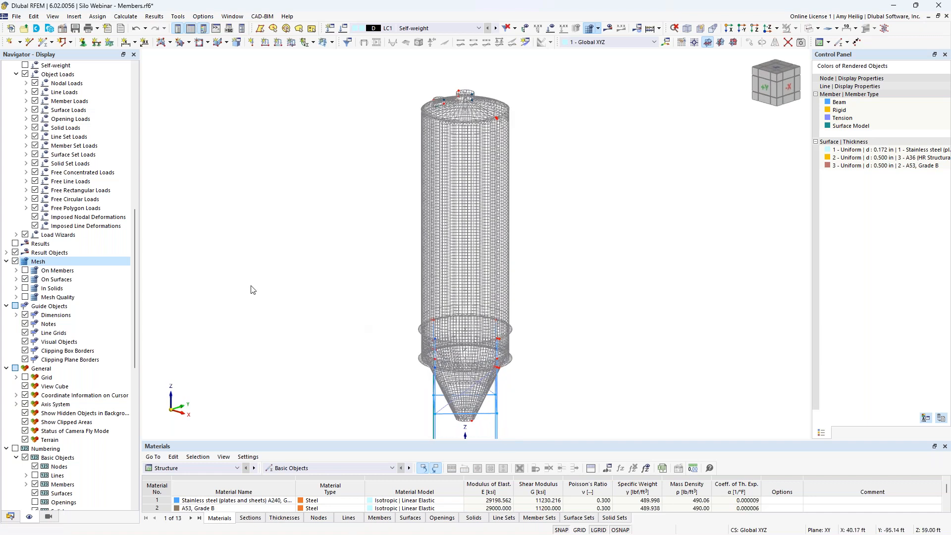
Set the target length of finite elements back to 1.0 ft and regenerate the mesh
left_click(126, 17)
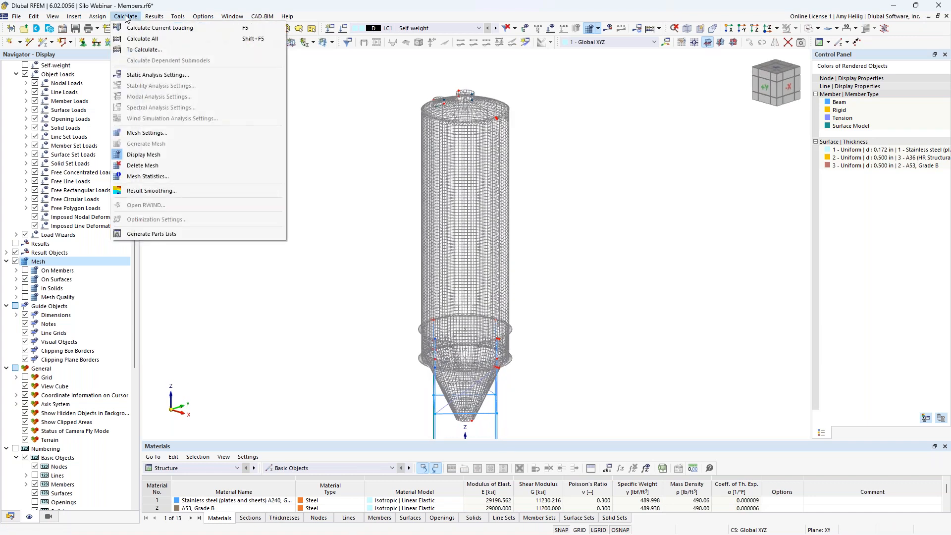
left_click(142, 134)
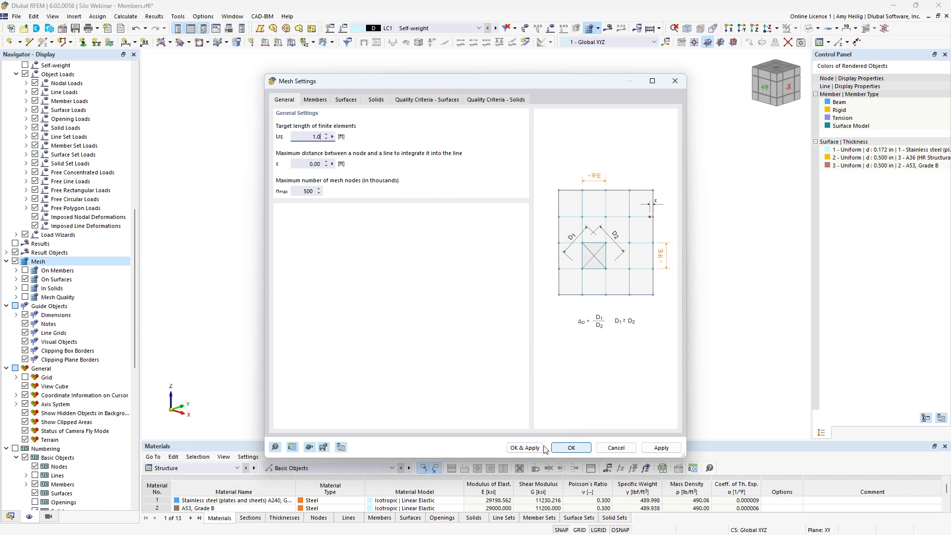
left_click(526, 448)
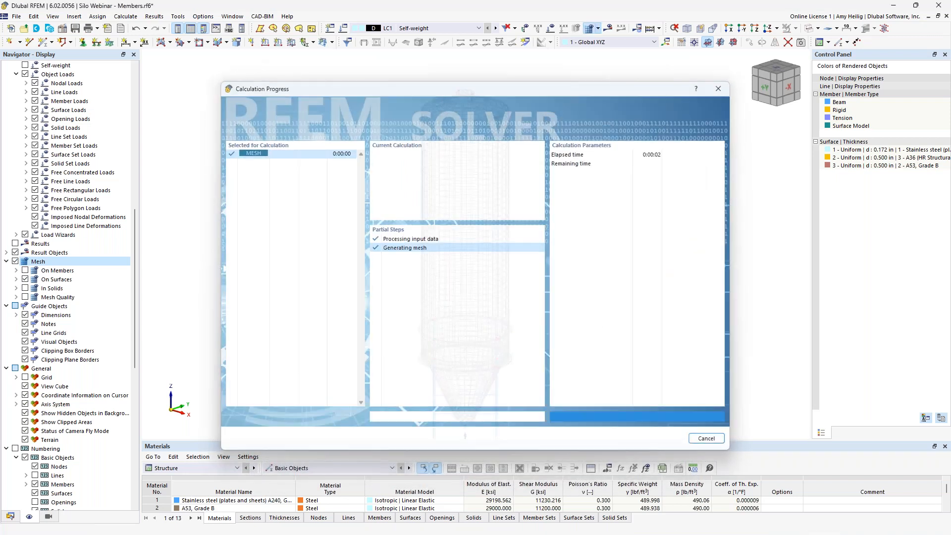
Turn on the surface model display for members and examine the mesh on the support leg modeled with surfaces
middle_click_drag(362, 338, 339, 274)
middle_click_drag(339, 274, 373, 284, "ctrl")
scroll(411, 364, "up", 3)
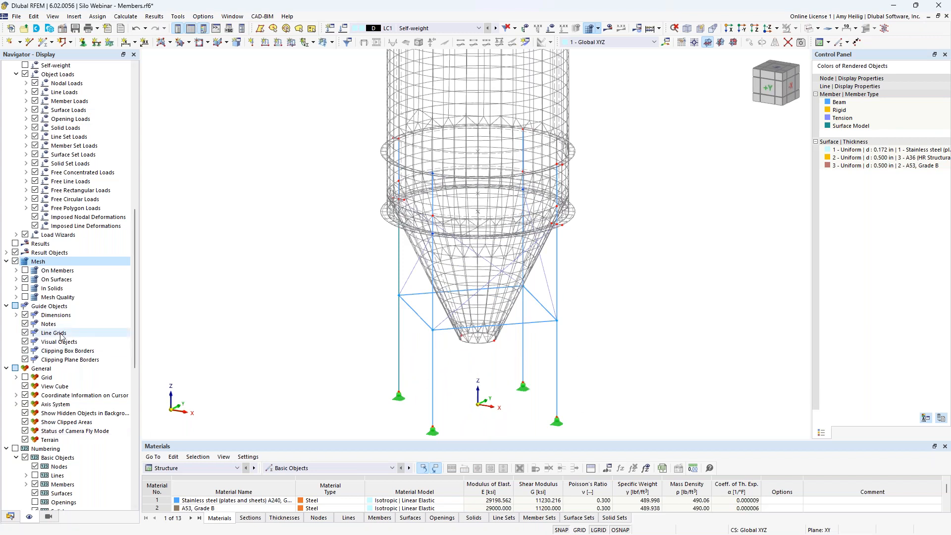
scroll(60, 335, "up", 15)
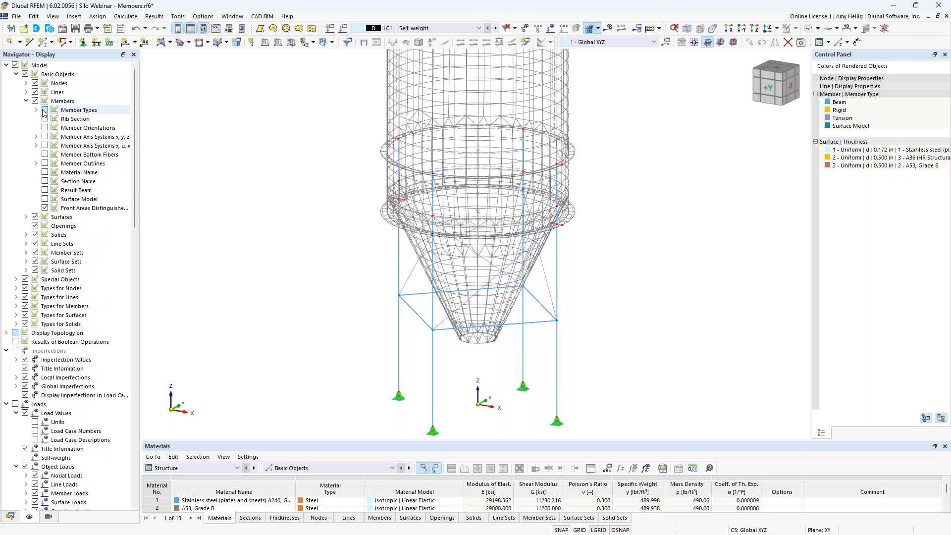
left_click(45, 200)
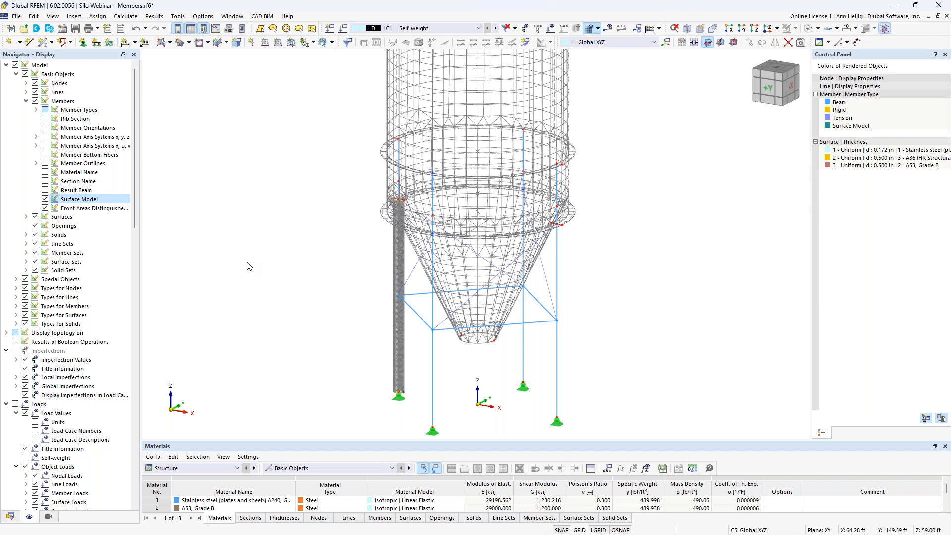
scroll(387, 264, "up", 4)
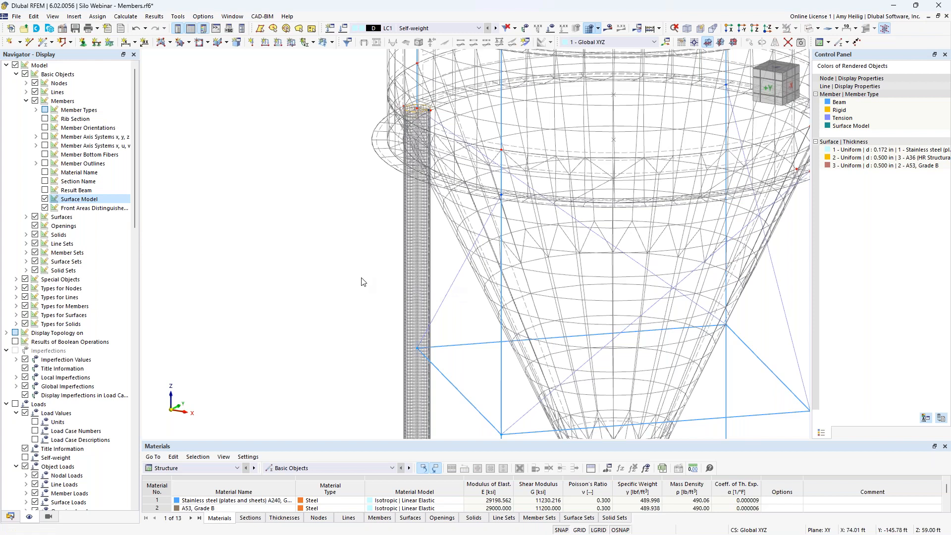
middle_click_drag(439, 260, 367, 221)
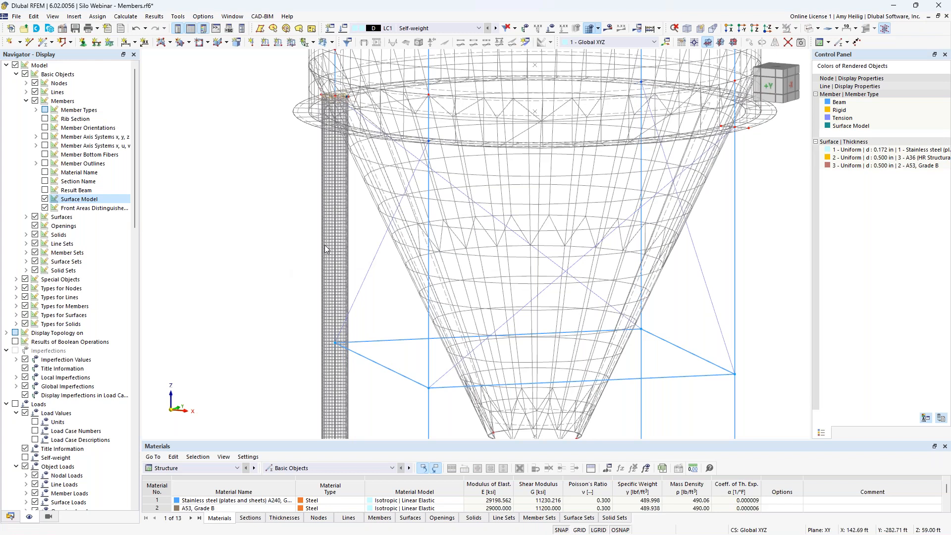
Check the mesh refinement and its target FE length assigned to the pipe surface of the leg, leaving the settings unchanged
scroll(326, 249, "up", 3)
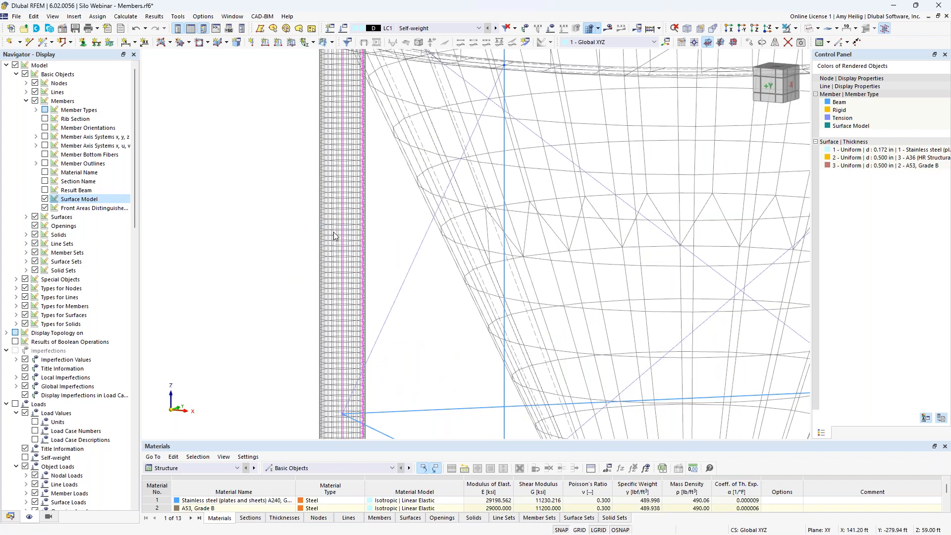
scroll(362, 233, "up", 2)
right_click(361, 233)
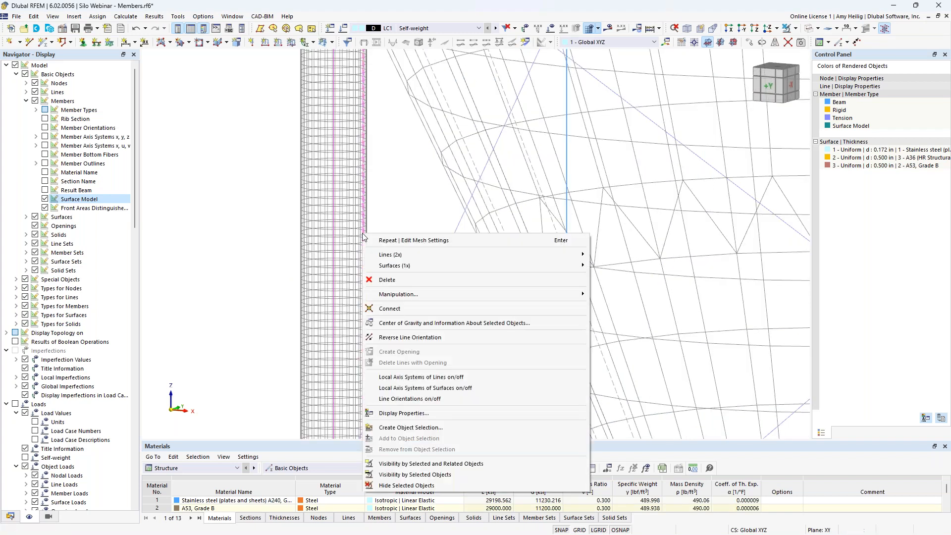
mouse_move(420, 266)
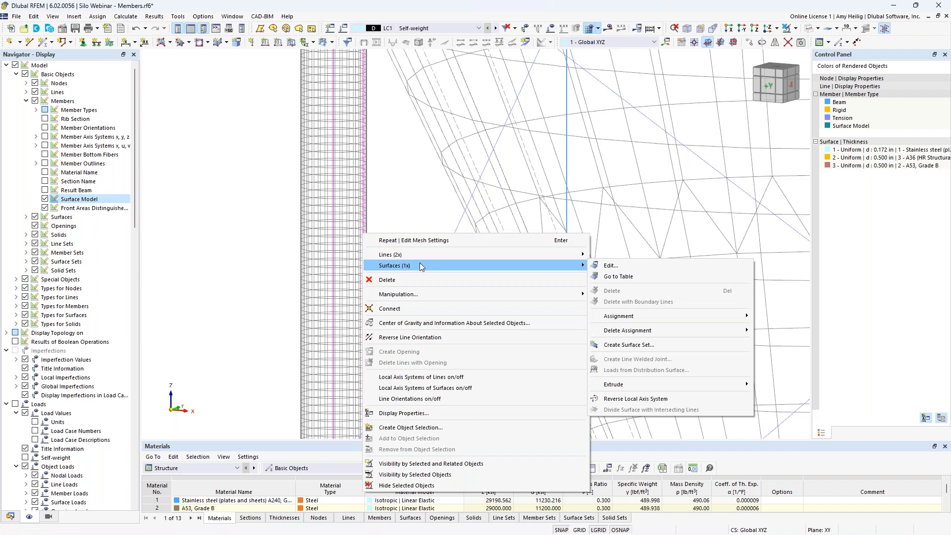
left_click(609, 265)
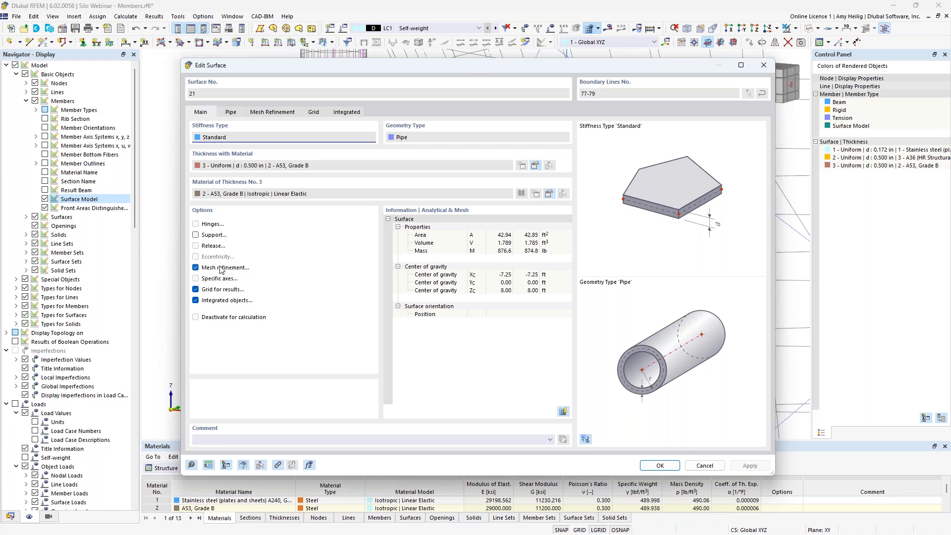
left_click(283, 114)
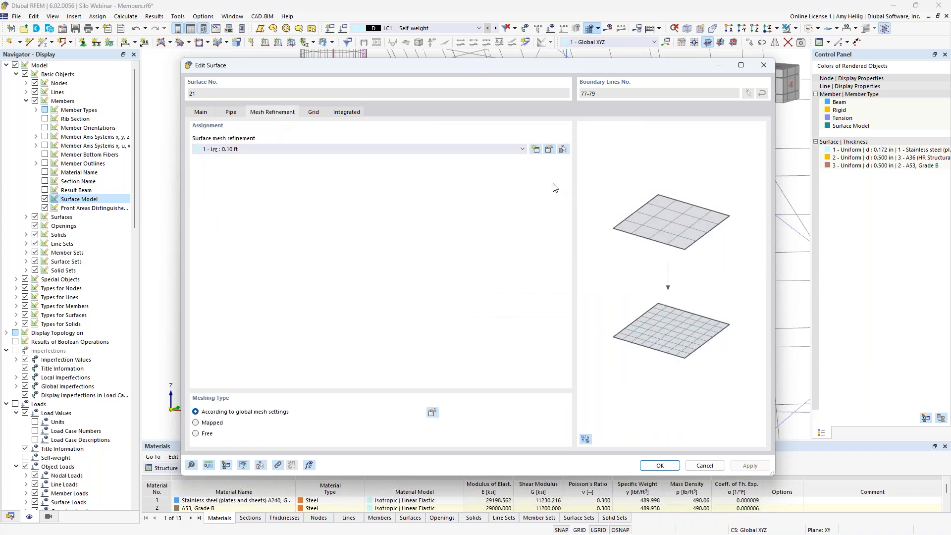
left_click(549, 150)
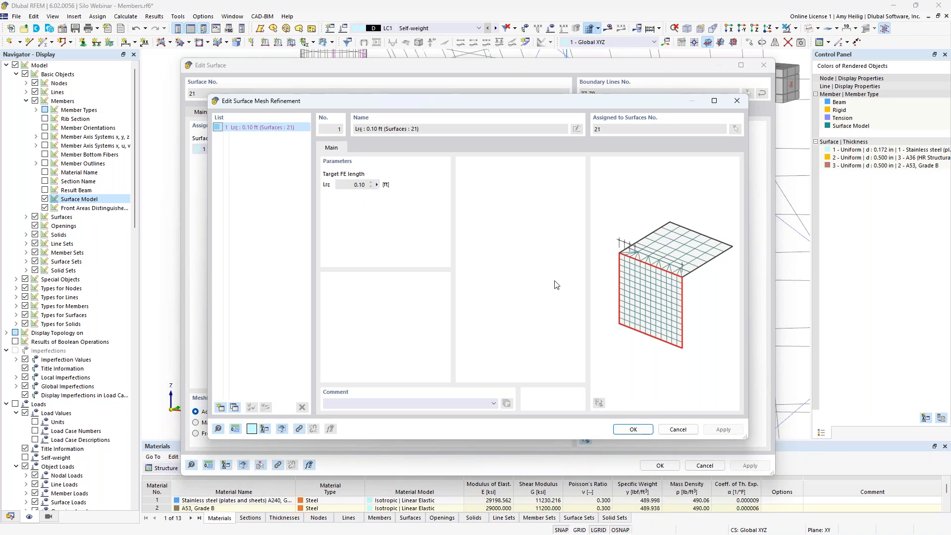
left_click(675, 429)
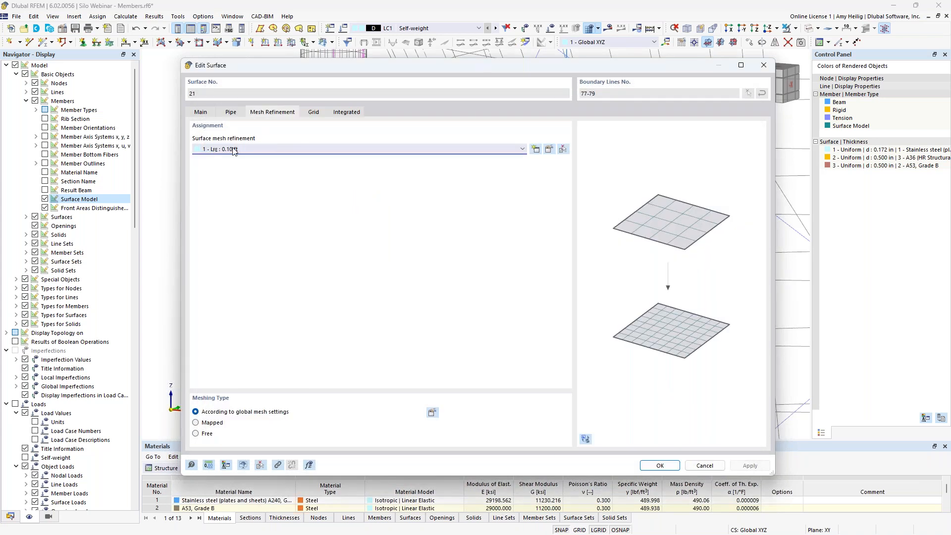
left_click(703, 466)
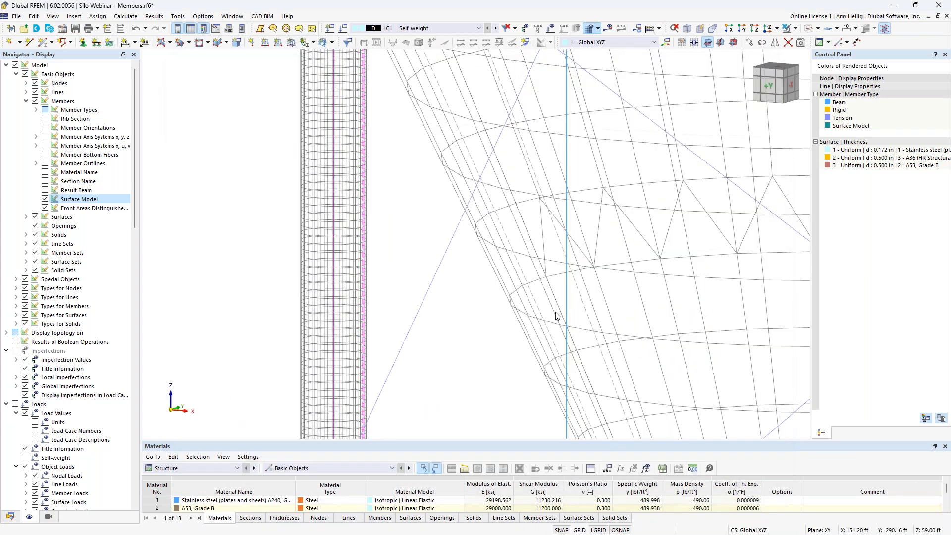
Deselect the leg's pipe surface and turn off the surface model display for members
scroll(539, 240, "down", 3)
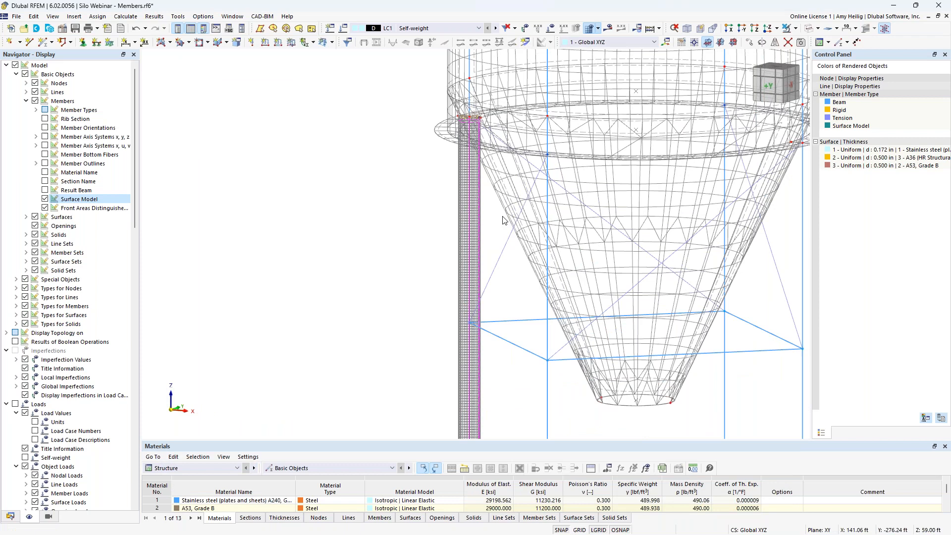
scroll(502, 220, "down", 4)
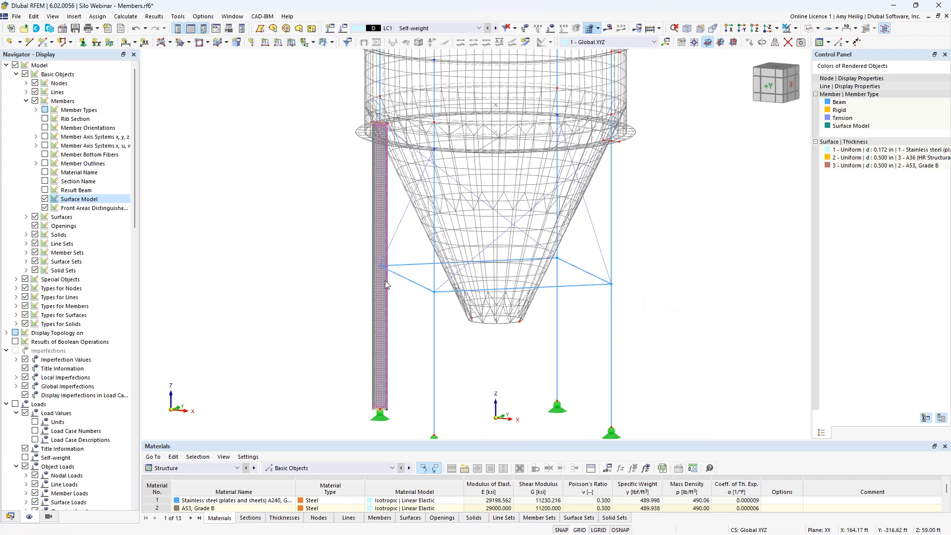
left_click(330, 224)
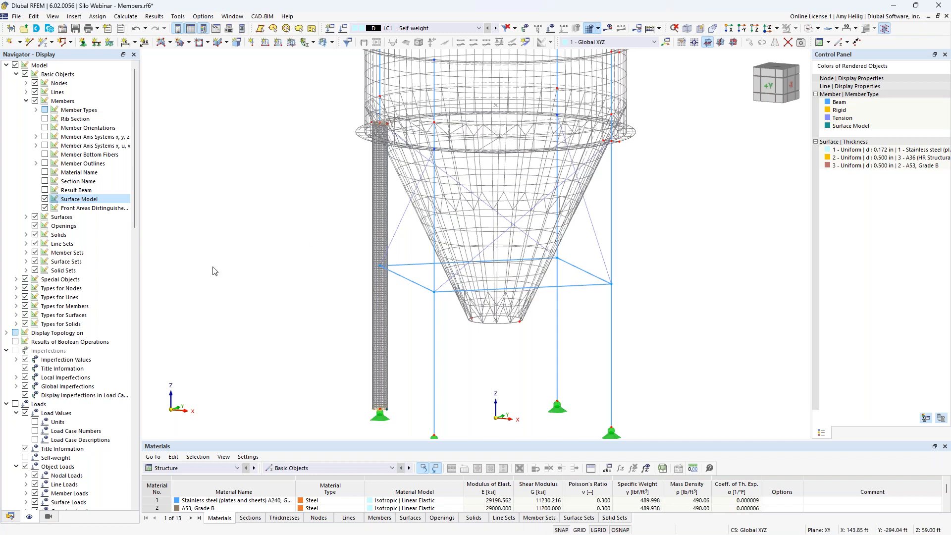
left_click(45, 199)
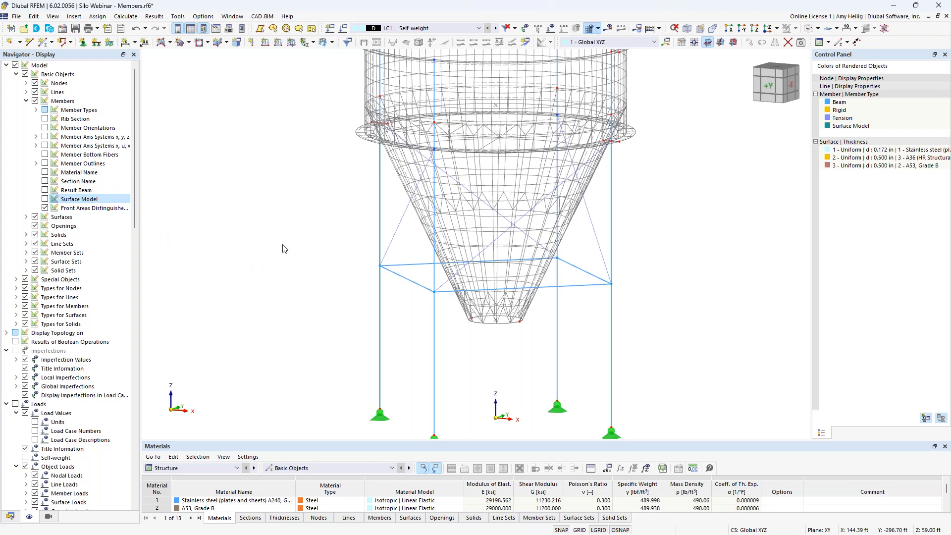
Turn off the mesh display and bring the whole silo into view
scroll(72, 370, "down", 9)
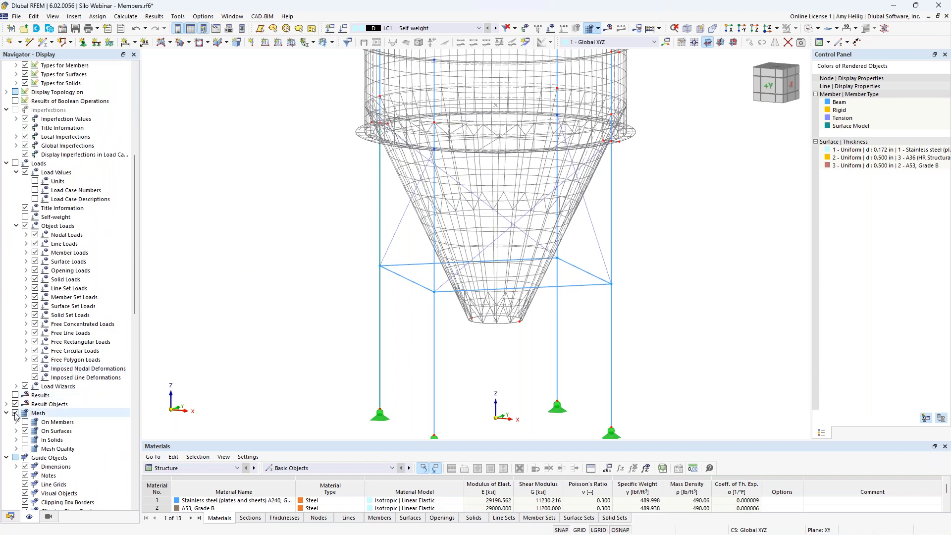
left_click(15, 413)
scroll(344, 235, "down", 3)
middle_click_drag(334, 215, 358, 308)
scroll(359, 306, "down", 1)
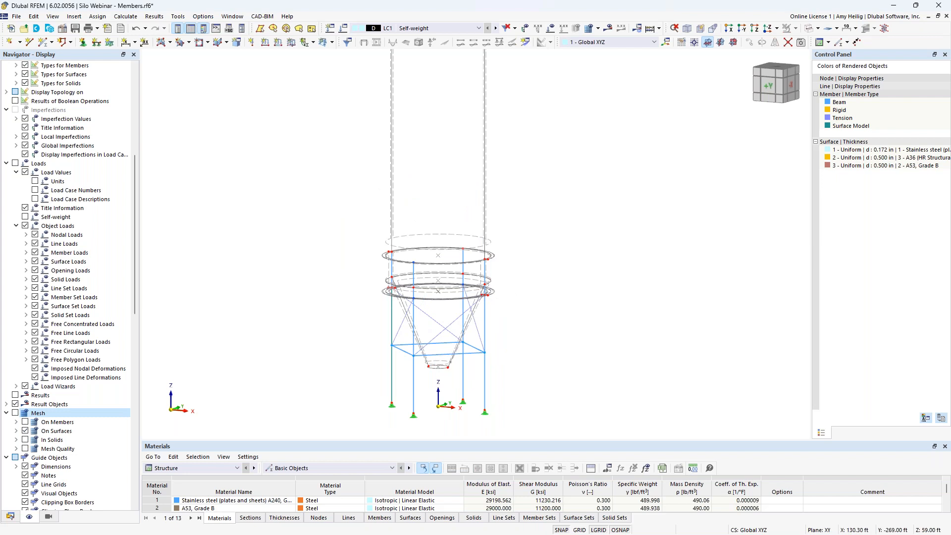
scroll(357, 301, "down", 2)
middle_click_drag(340, 278, 386, 310)
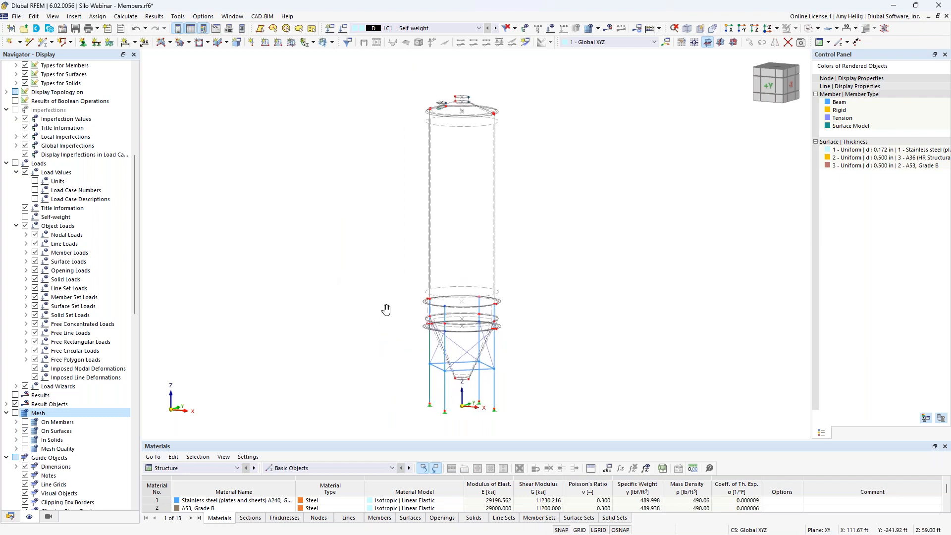
Open the base settings of the load cases and combinations
left_click(344, 29)
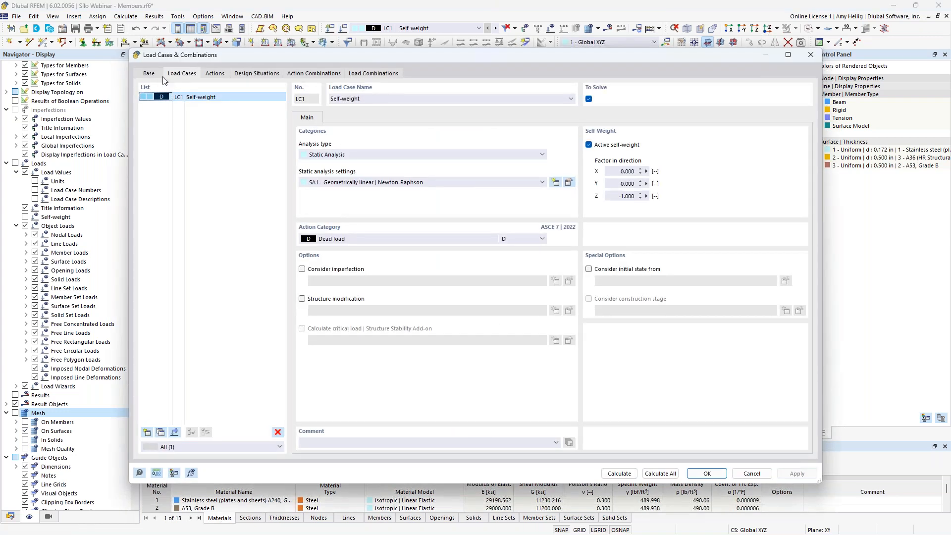
left_click(149, 74)
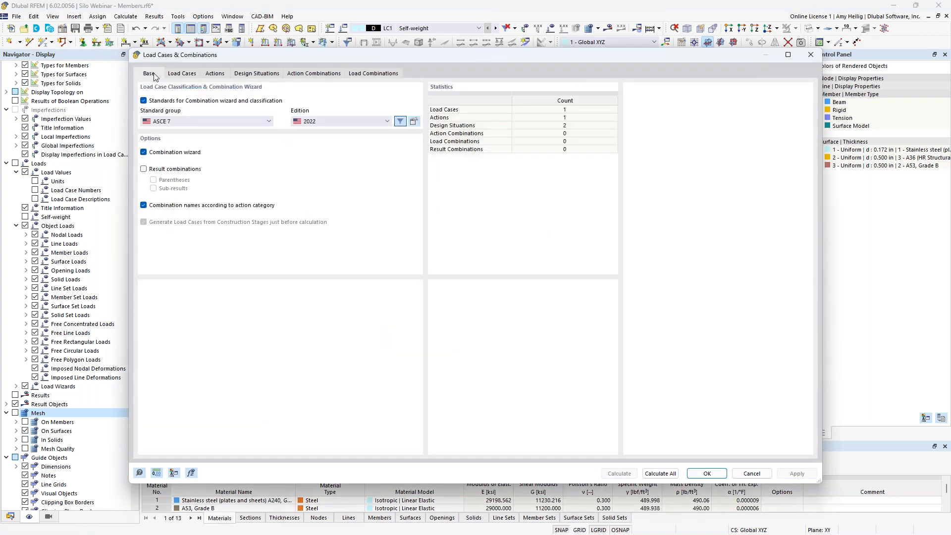
left_click(183, 125)
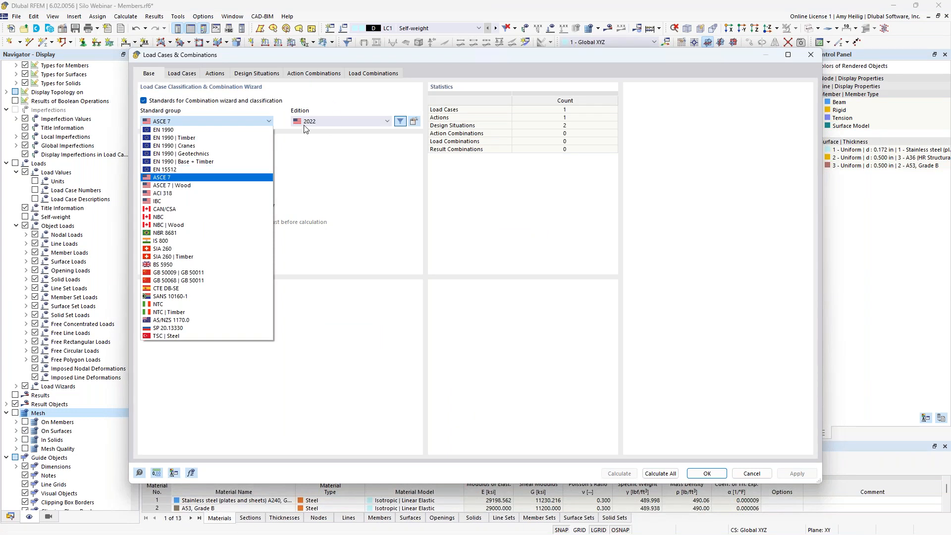
left_click(316, 158)
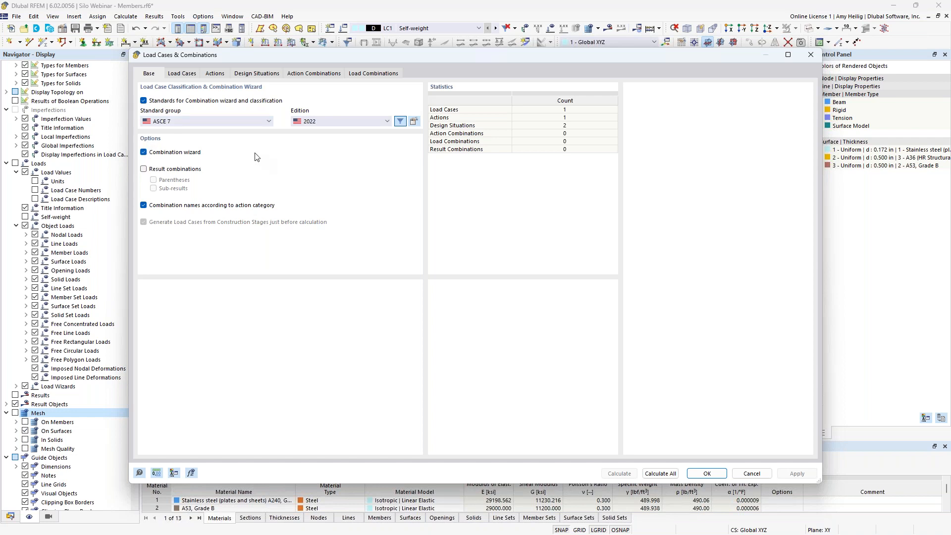
Rename load case LC1 as Dead, keeping its Dead load action category
left_click(191, 76)
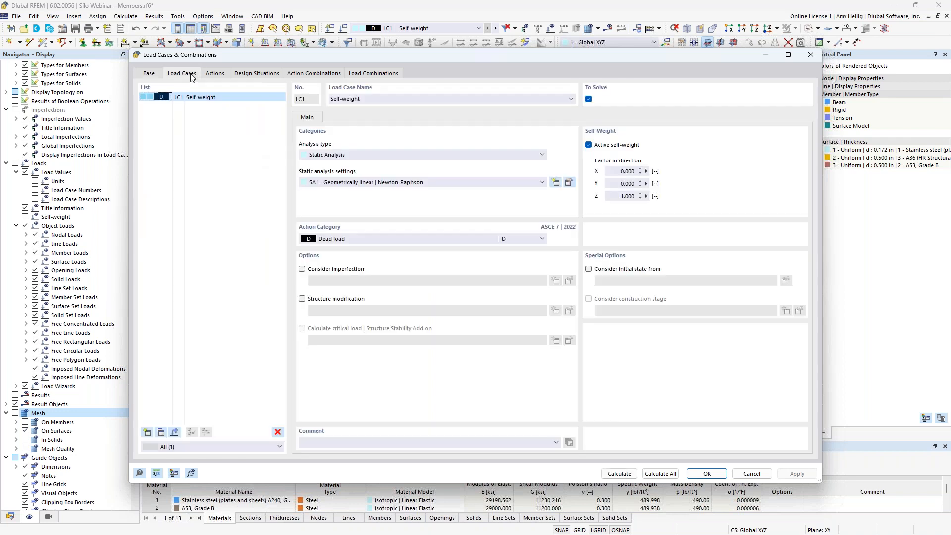
left_click(372, 98)
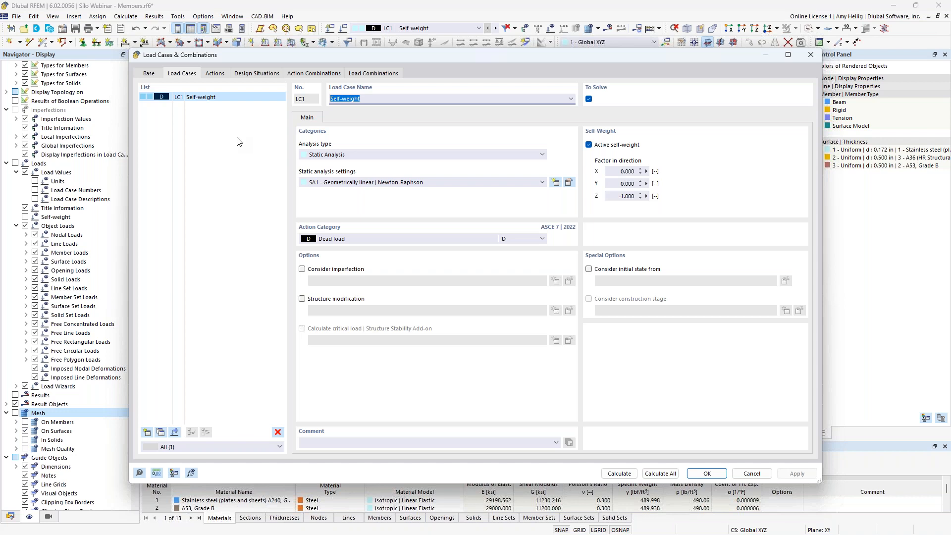
type("Dead")
left_click(355, 239)
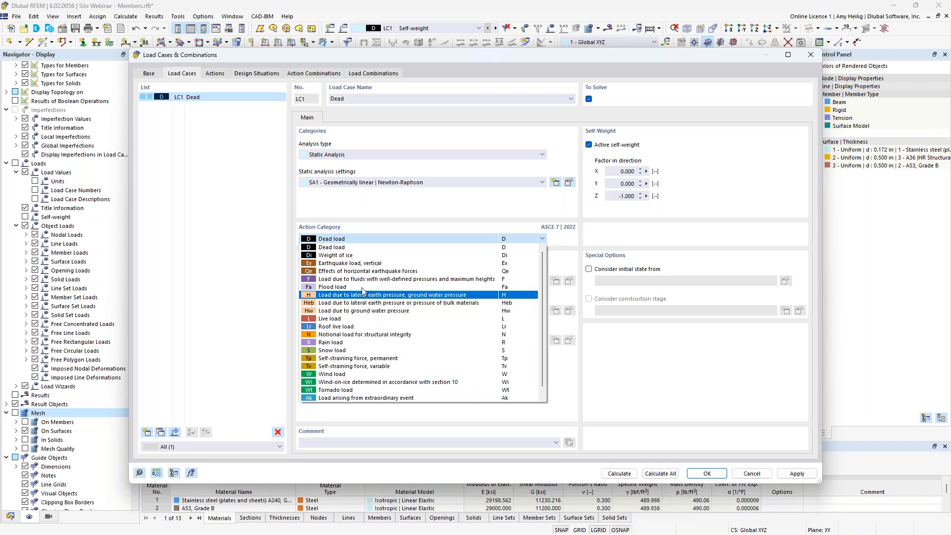
left_click(332, 212)
left_click_drag(413, 55, 437, 283)
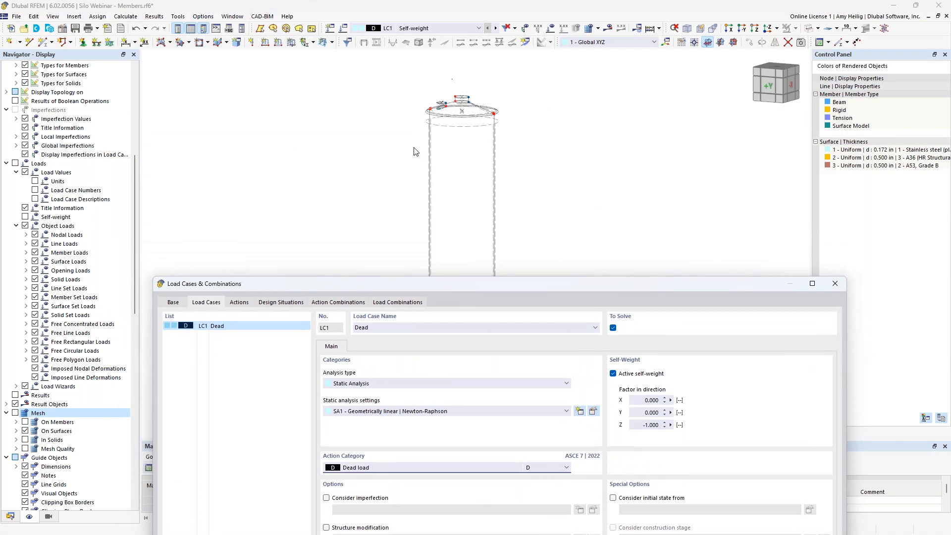
left_click_drag(488, 284, 487, 58)
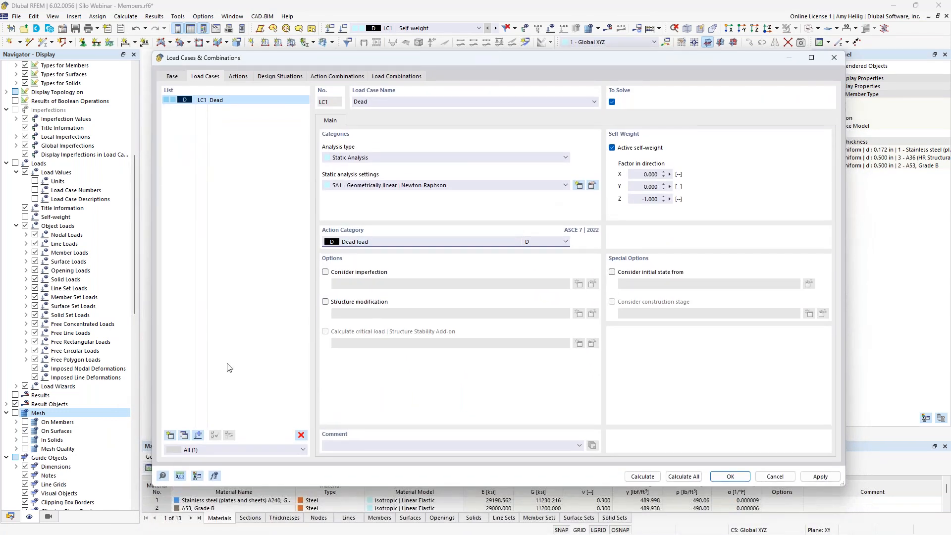
Add a second load case named "Pressure - Horizontal" with the Live load action category and accept the load case settings
left_click(170, 435)
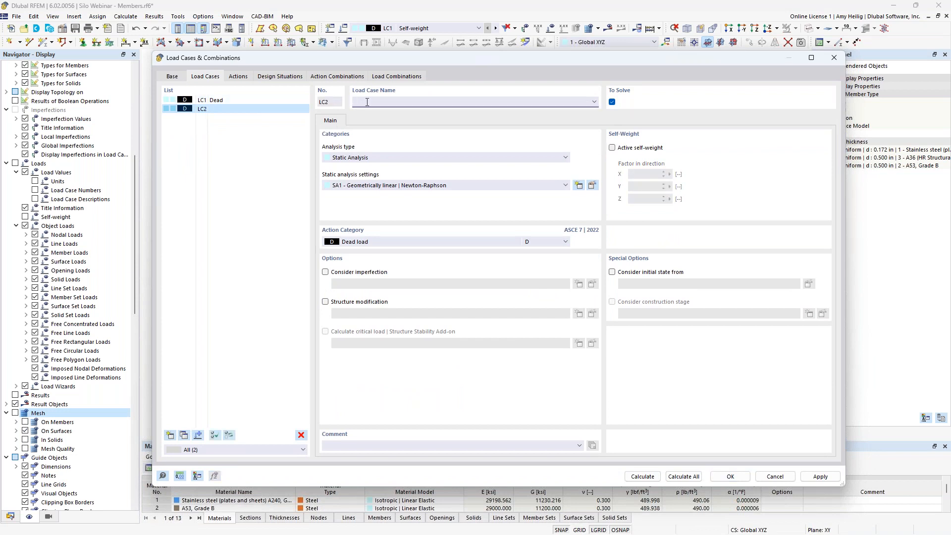
type("Pressure - Horizontal")
left_click(354, 242)
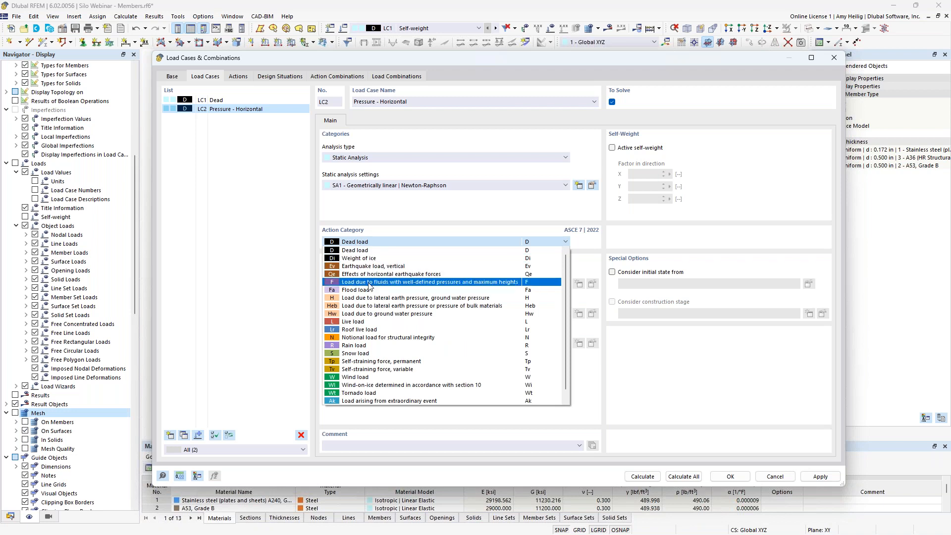
left_click(361, 323)
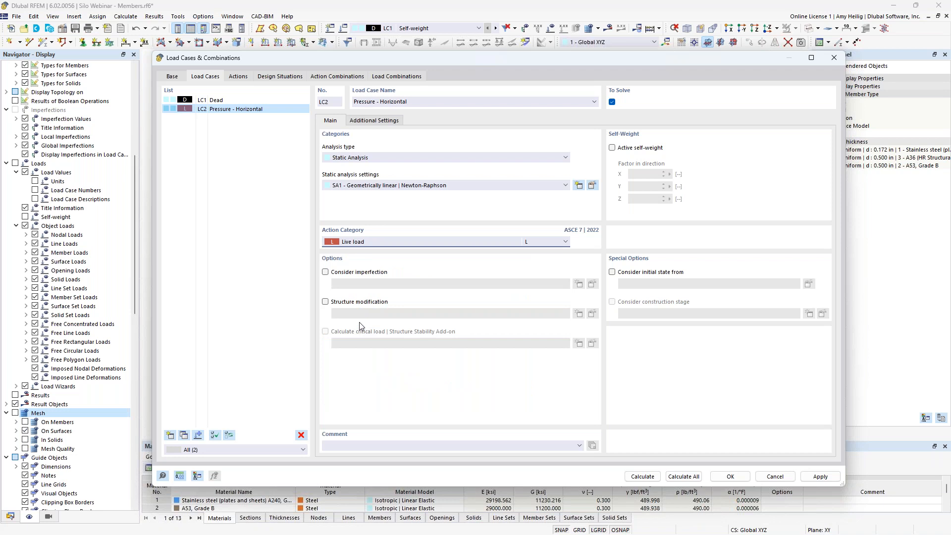
left_click(733, 476)
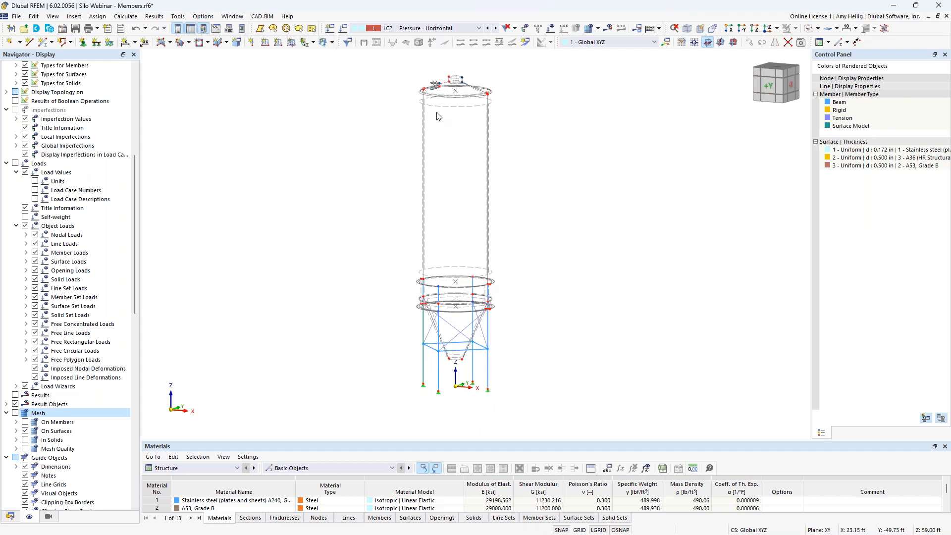
left_click(403, 31)
left_click(404, 32)
scroll(474, 305, "up", 2)
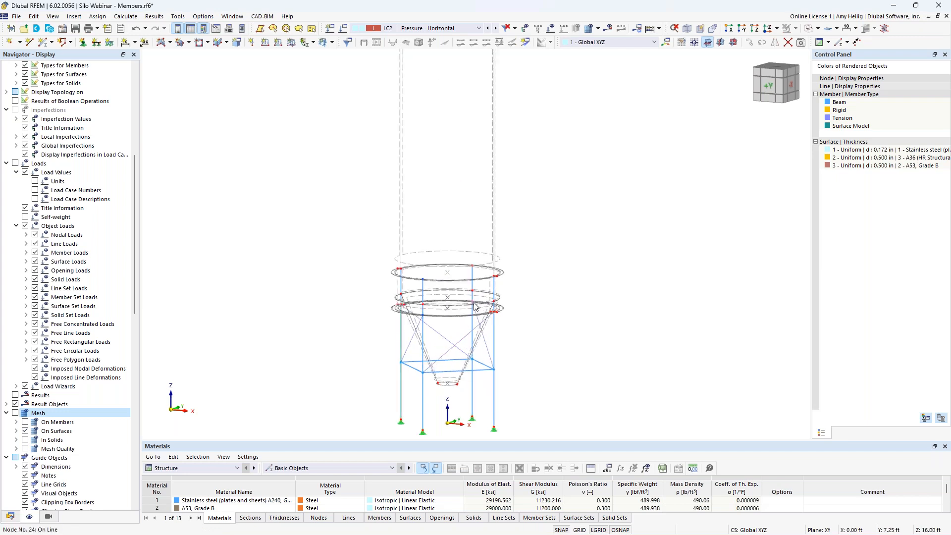
middle_click_drag(529, 250, 538, 336)
scroll(537, 336, "up", 1)
scroll(538, 336, "down", 1)
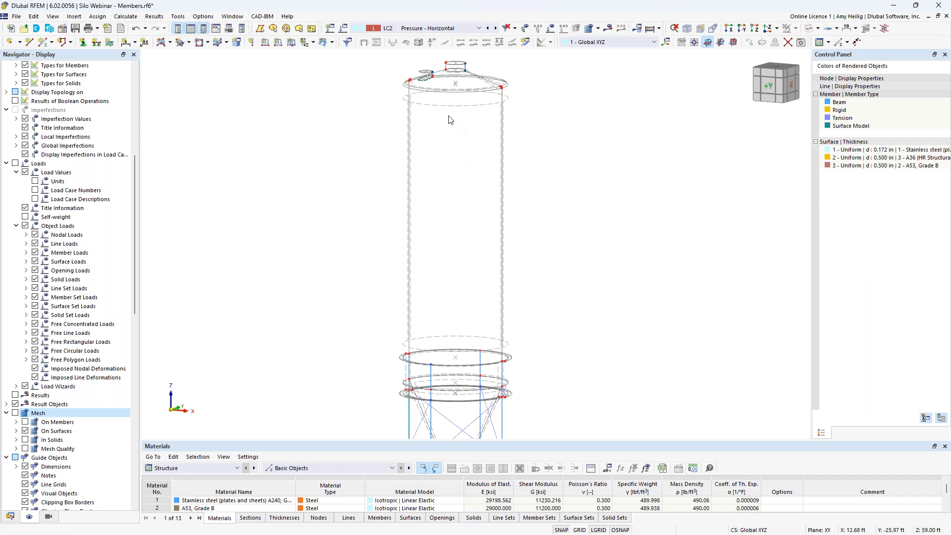
Start a new free rectangular load in LC2 with XZ Plane projection and local z load direction
left_click(332, 43)
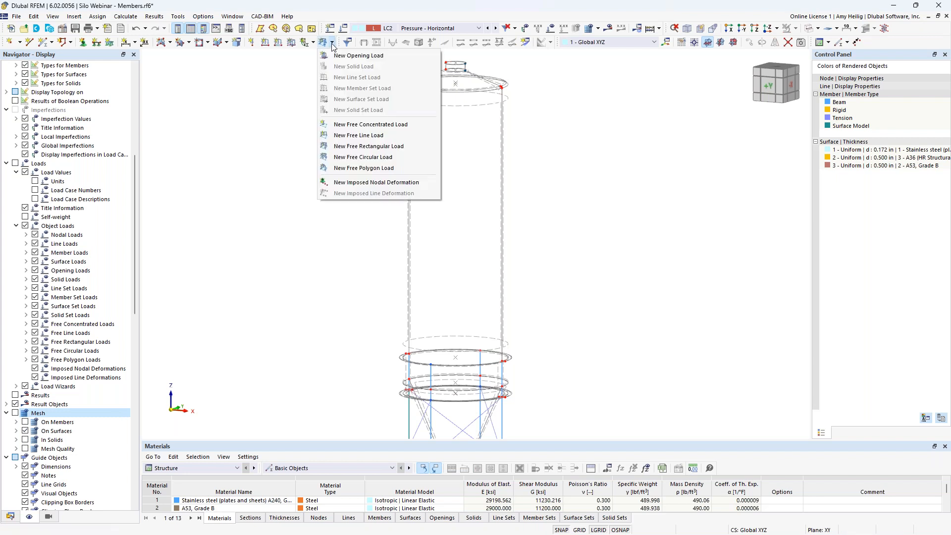
left_click(352, 148)
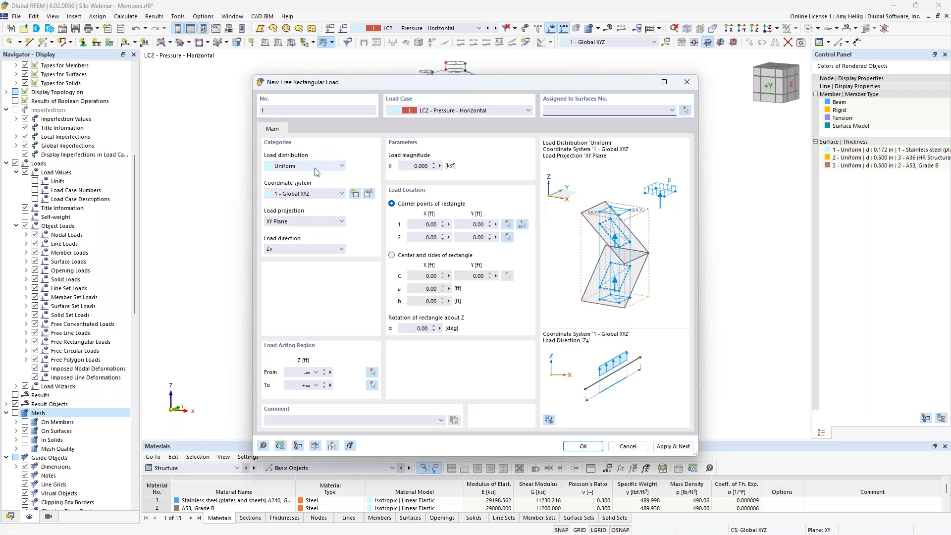
left_click(307, 223)
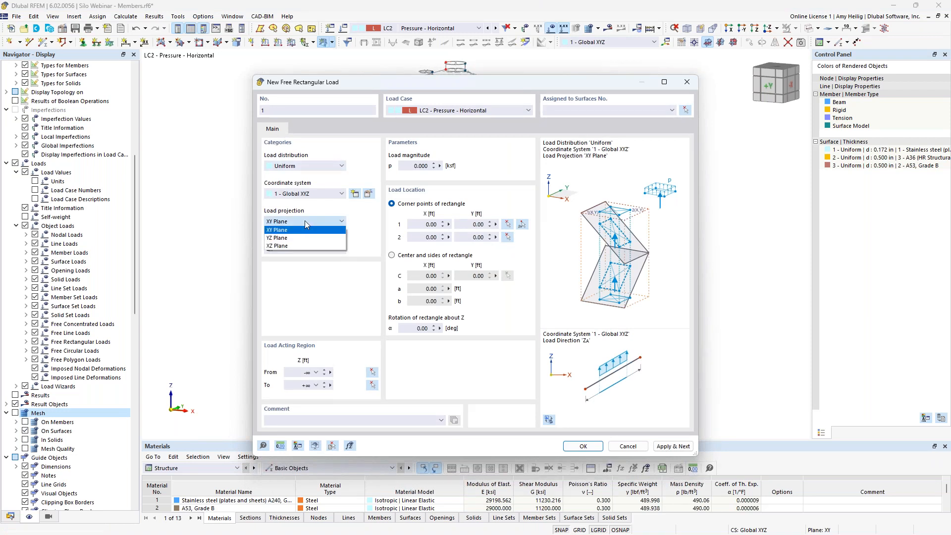
left_click(299, 246)
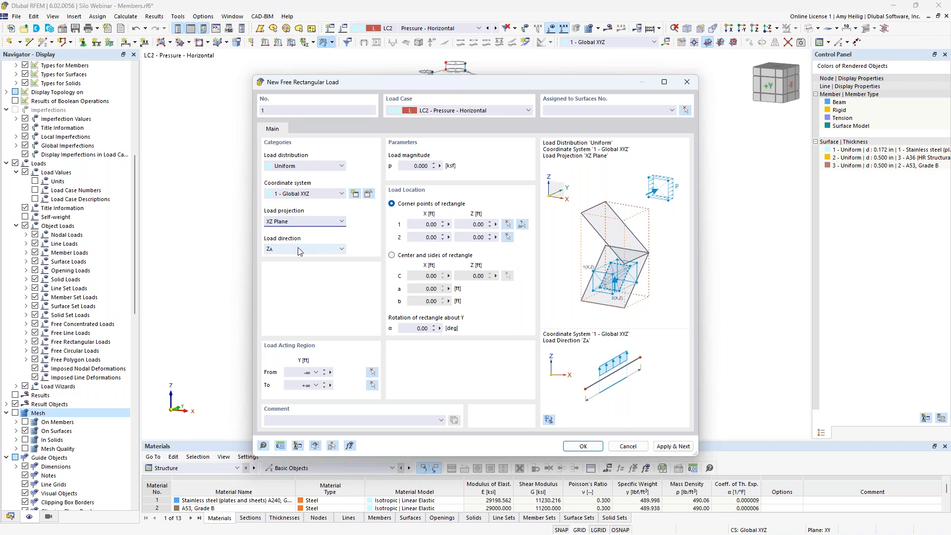
left_click(299, 249)
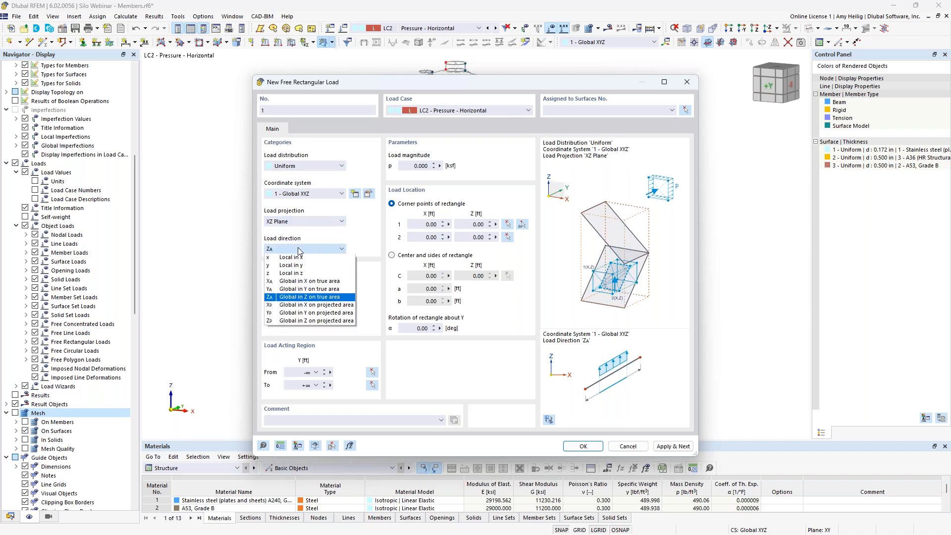
left_click(312, 274)
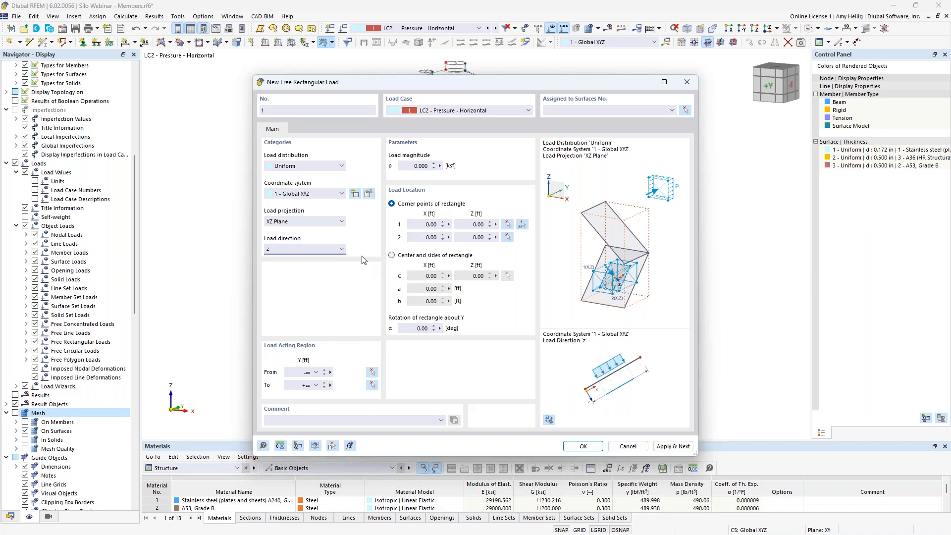
Set the free rectangular load's distribution to Linear in Z with a p1 magnitude of 2.5 ksf
left_click(308, 167)
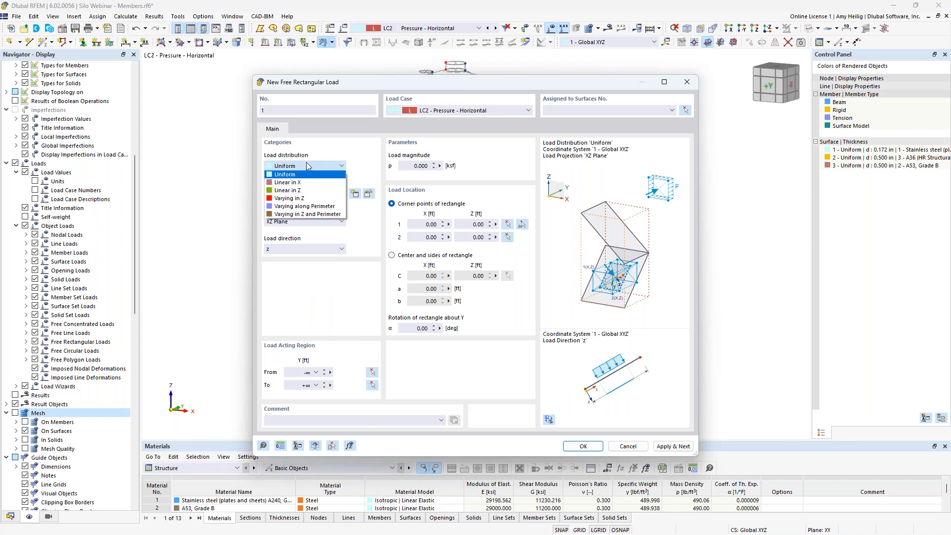
left_click(308, 190)
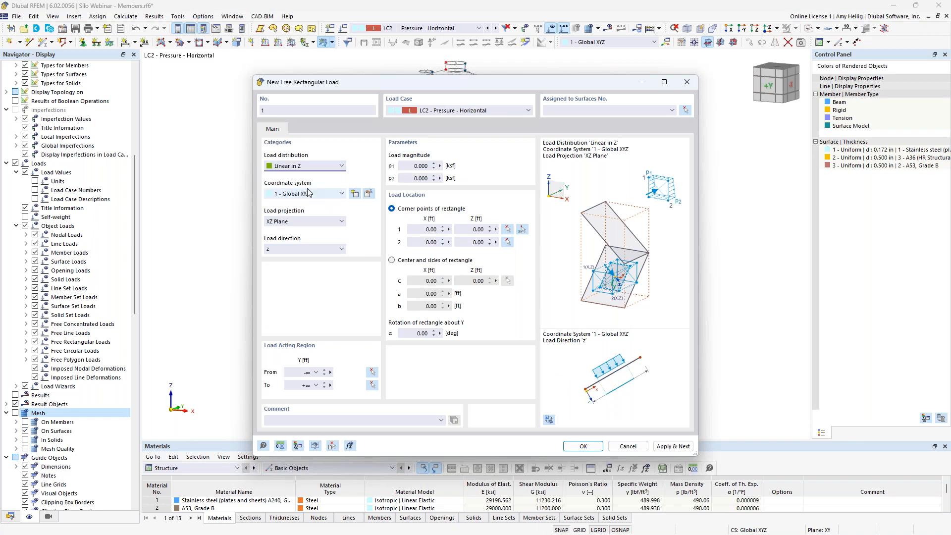
left_click(411, 165)
type("2.5")
left_click(409, 178)
Begin picking the load location in the model and move the work plane origin to the node at X 0, Y -7.25, Z 17.50 ft
left_click(521, 230)
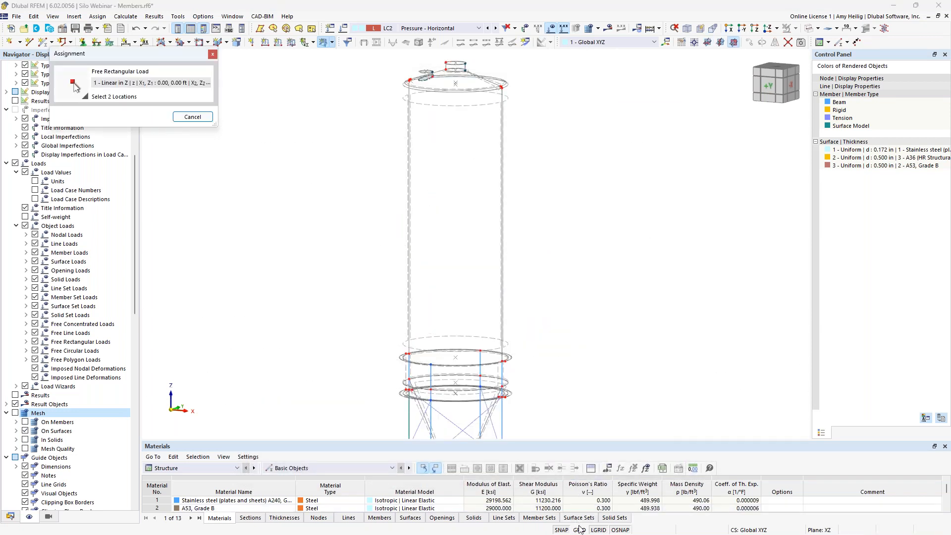
scroll(564, 279, "down", 1)
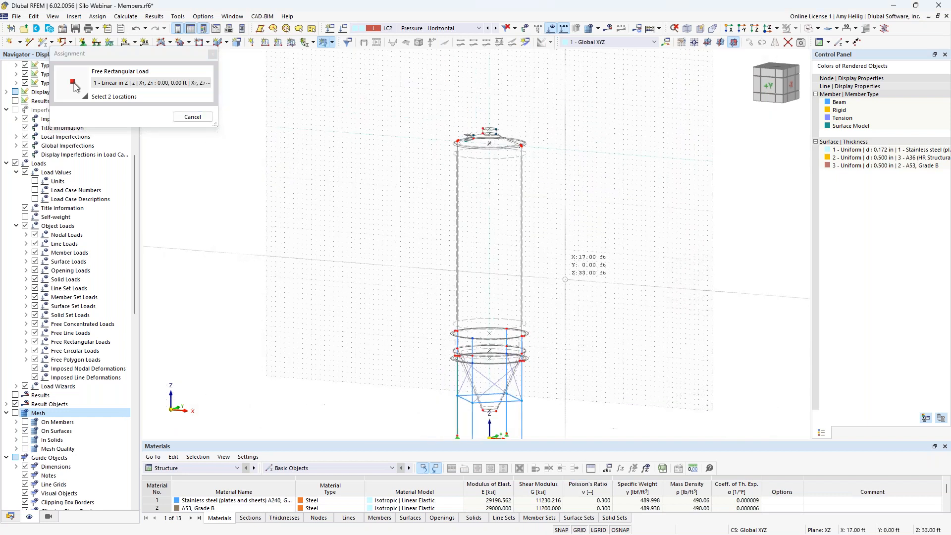
scroll(565, 284, "down", 2)
middle_click_drag(610, 288, 629, 138, "ctrl")
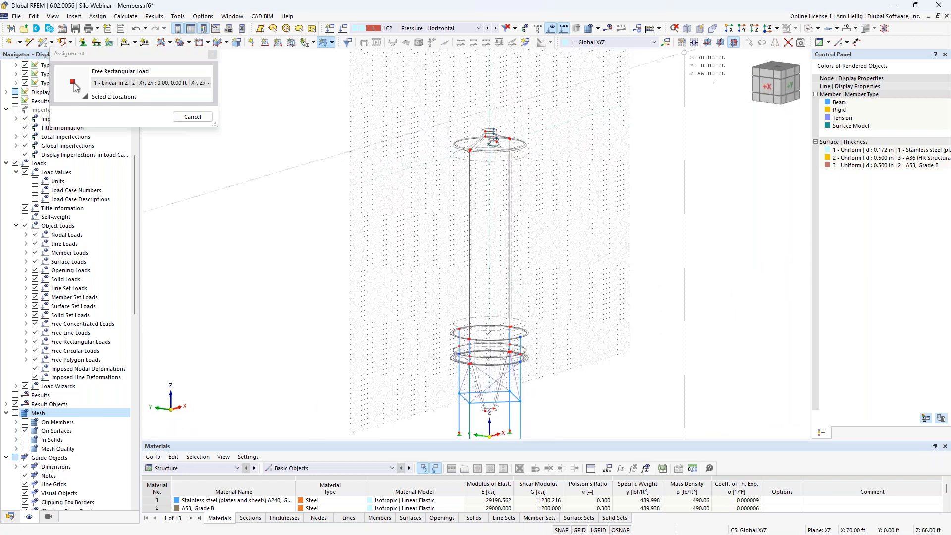
left_click(695, 41)
scroll(518, 358, "up", 5)
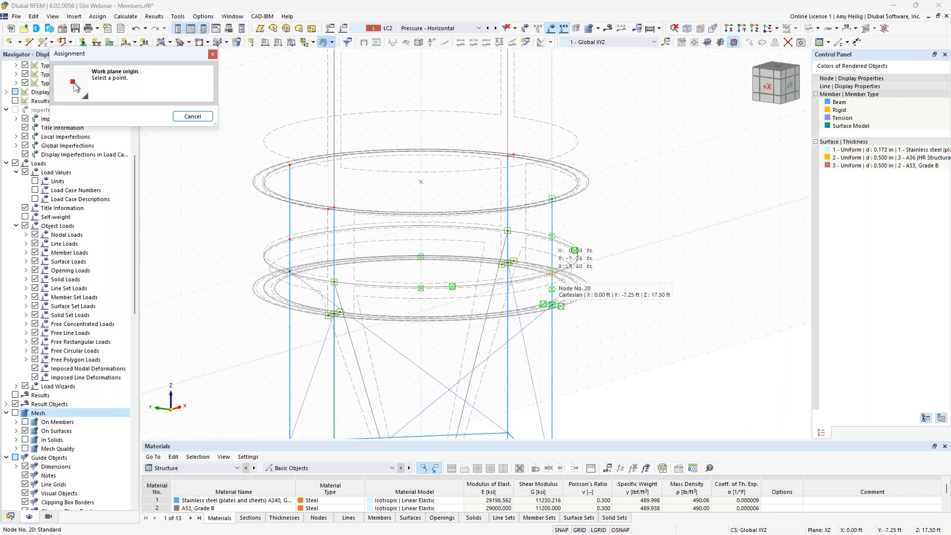
left_click(551, 272)
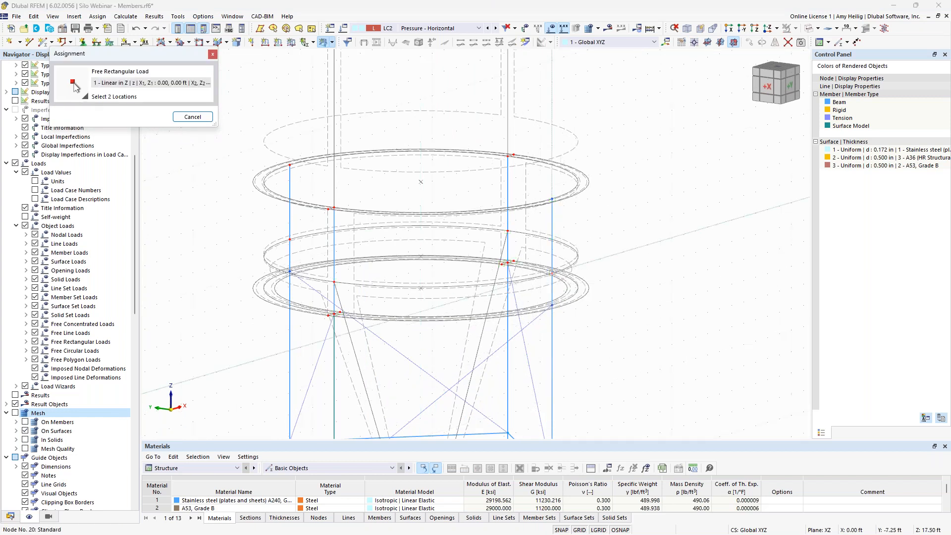
In the Y-direction view, place the load rectangle's corners at X -8, Z 17.5 ft and X 8, Z 56.5 ft around the silo wall
scroll(594, 286, "down", 5)
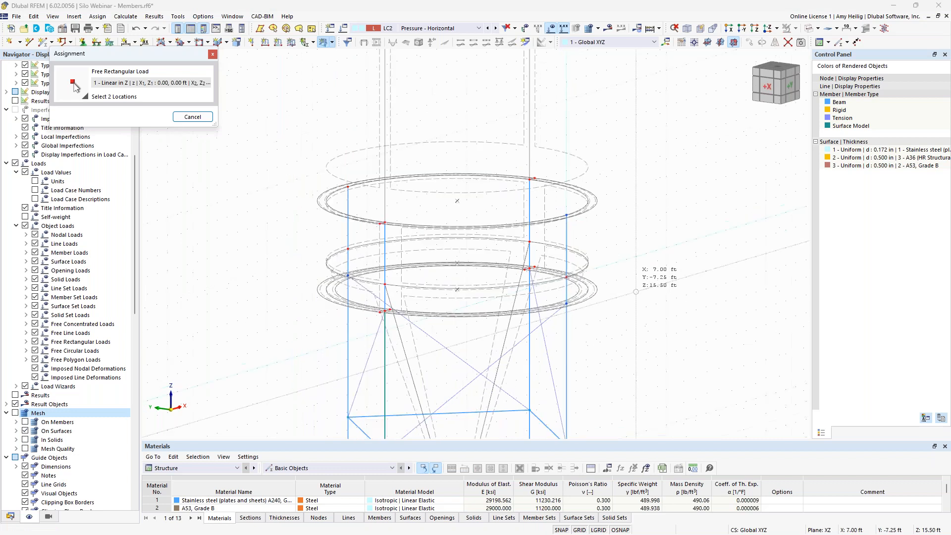
middle_click_drag(594, 308, 514, 298, "ctrl")
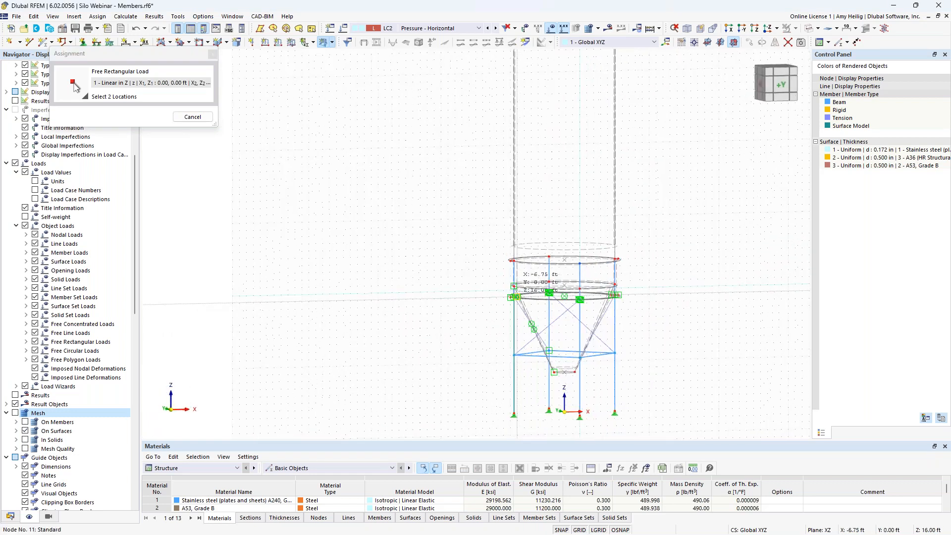
left_click(776, 29)
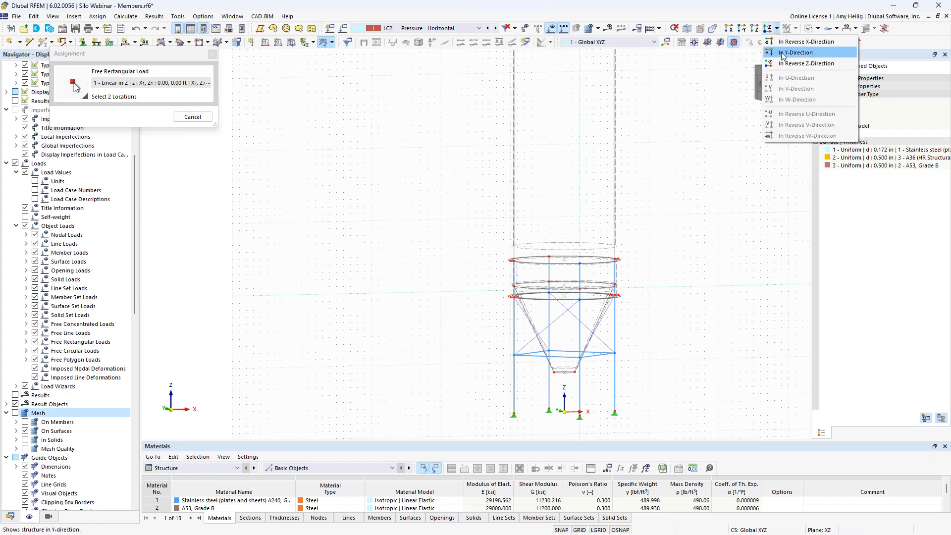
left_click(783, 52)
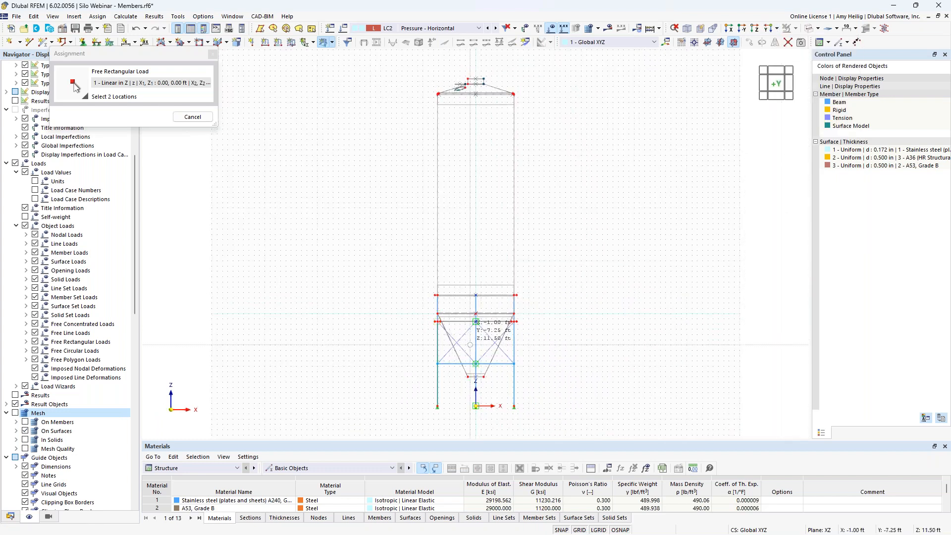
scroll(451, 321, "up", 5)
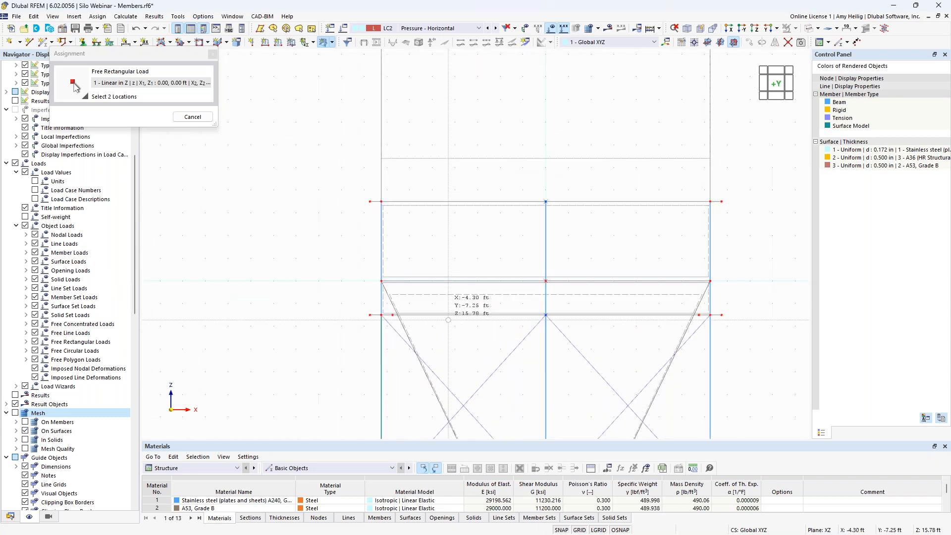
left_click(364, 281)
scroll(511, 222, "down", 4)
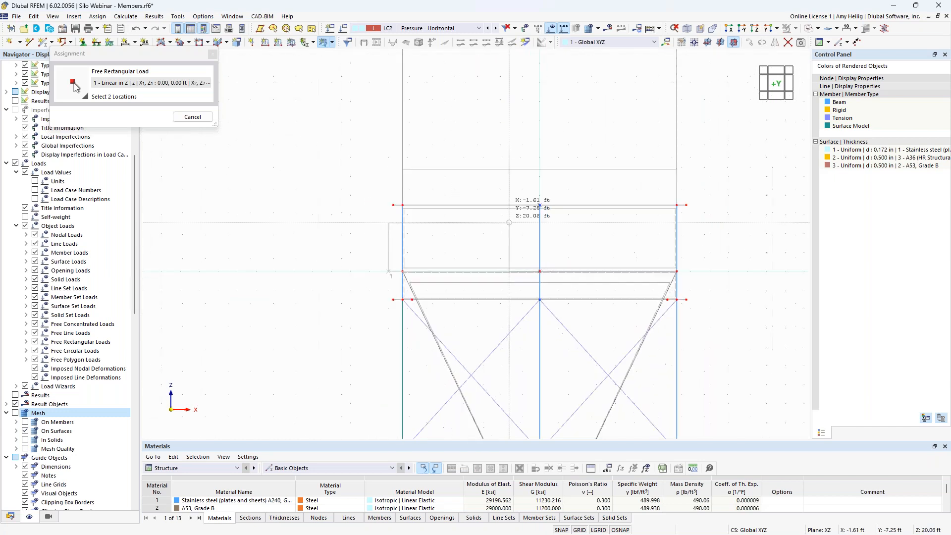
middle_click_drag(613, 144, 606, 339)
middle_click_drag(622, 182, 612, 287)
scroll(626, 124, "up", 3)
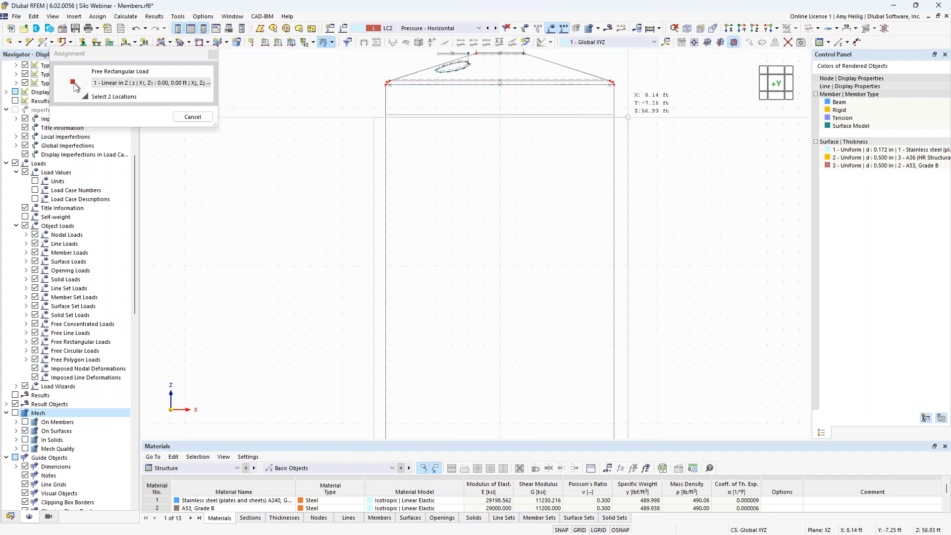
left_click(626, 124)
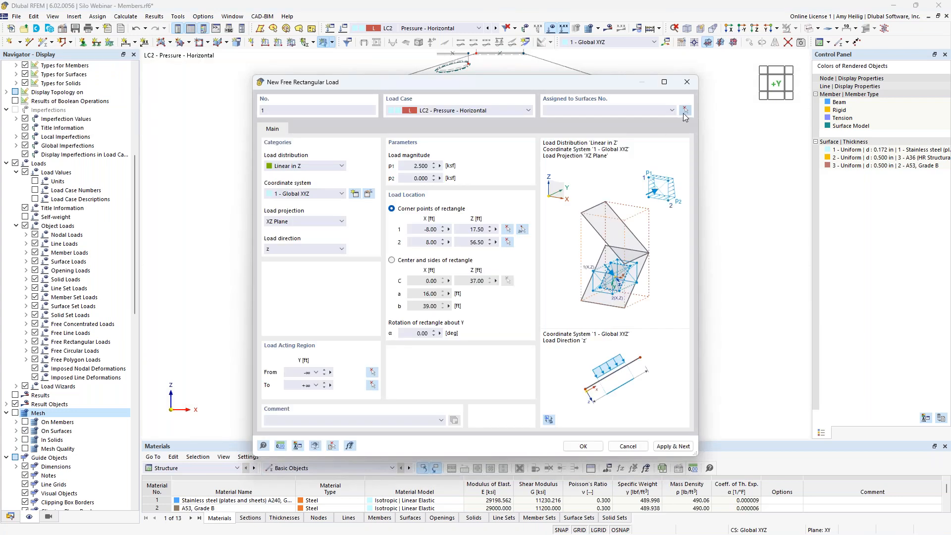
Assign the free rectangular load to the silo wall surfaces 6, 7, 15 and 16 and create the load
left_click(685, 113)
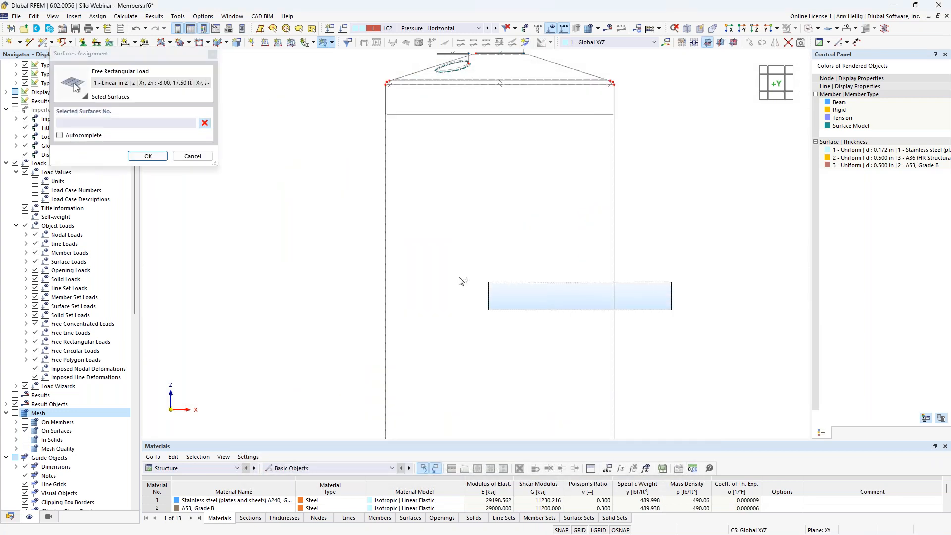
scroll(317, 253, "down", 3)
middle_click_drag(366, 345, 442, 155)
scroll(501, 248, "up", 4)
left_click(337, 234)
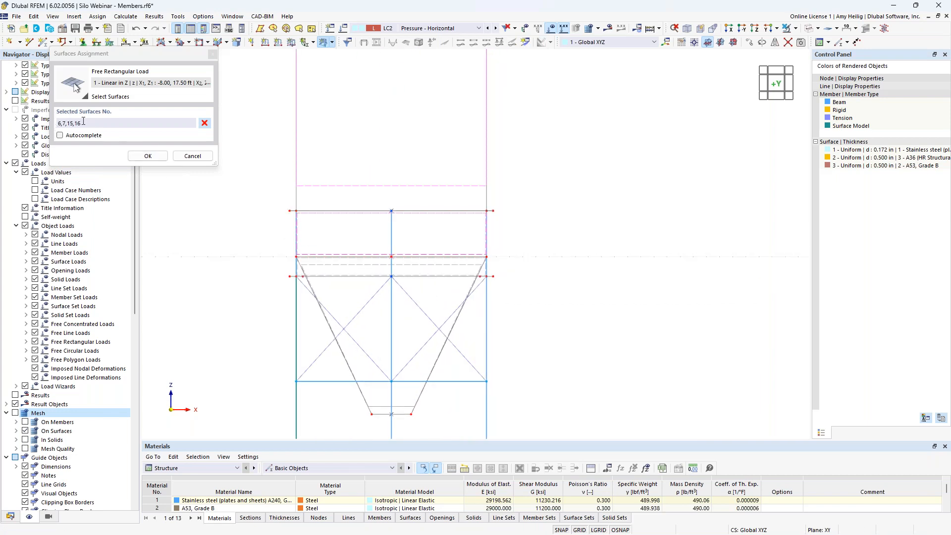
left_click(148, 156)
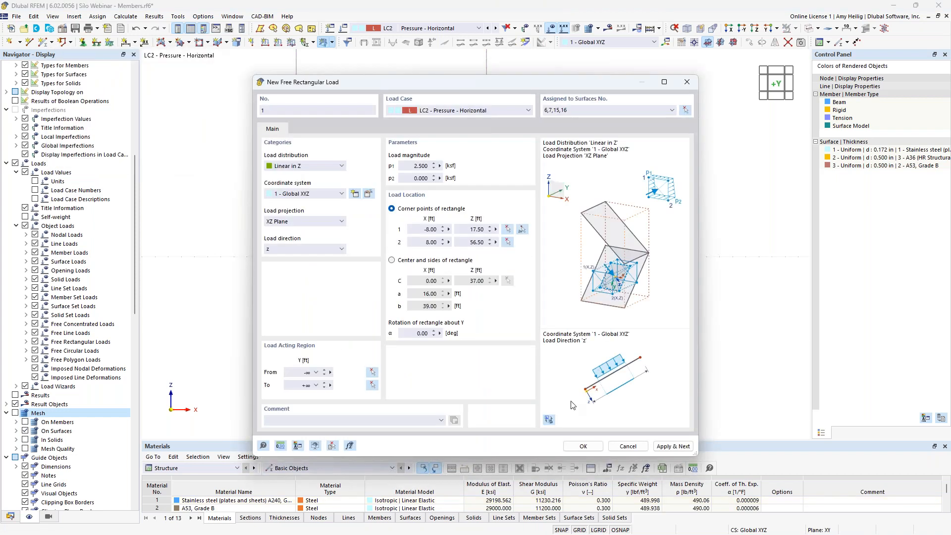
left_click(584, 447)
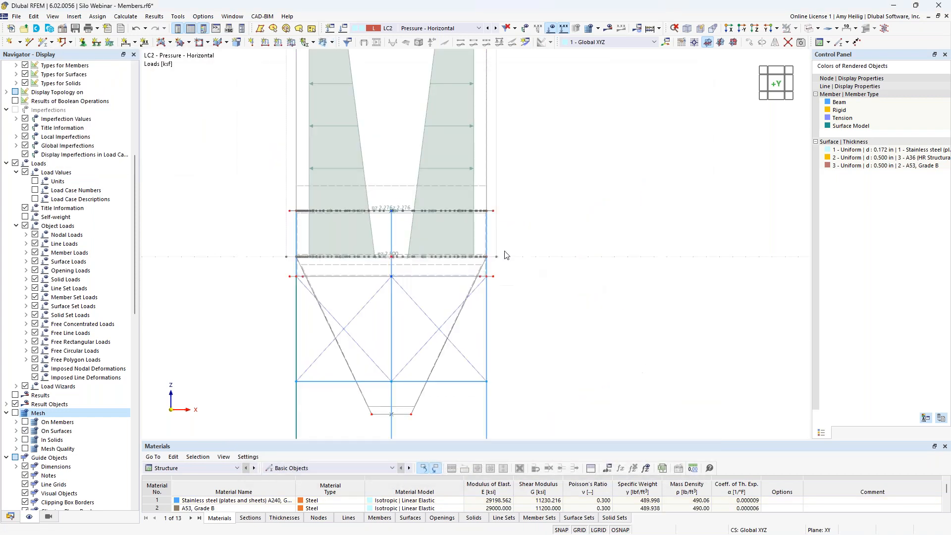
Turn off the work plane grid display and view the silo's lower part
middle_click_drag(516, 202, 511, 357, "ctrl")
scroll(510, 357, "up", 4)
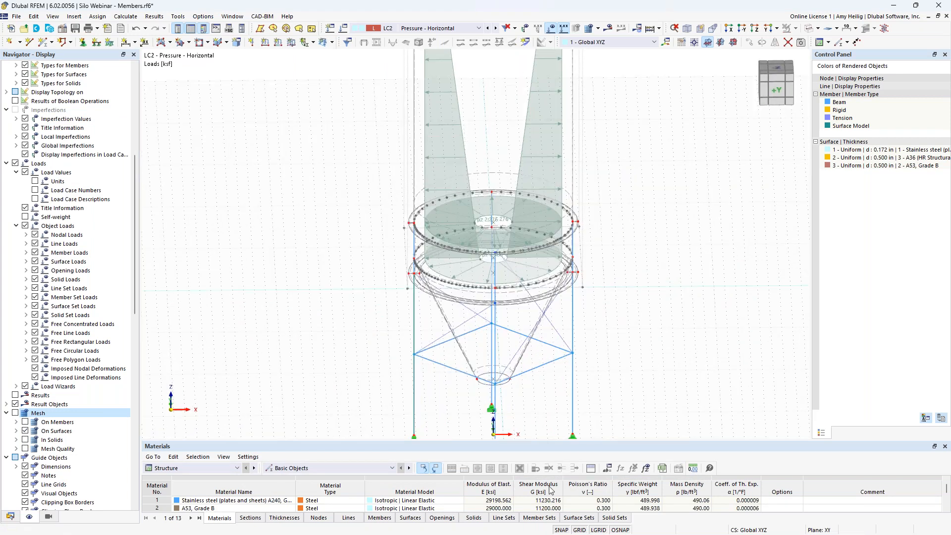
left_click(580, 530)
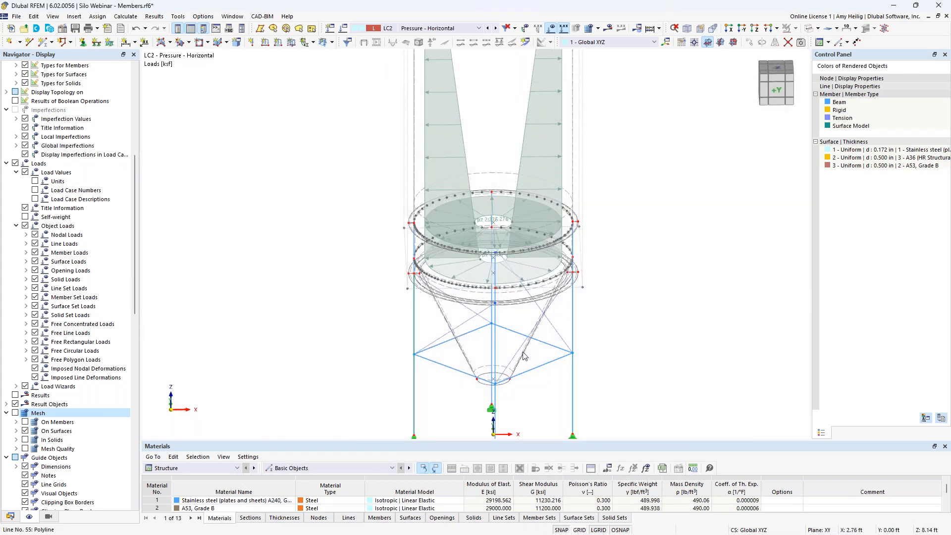
middle_click_drag(614, 361, 597, 292, "ctrl")
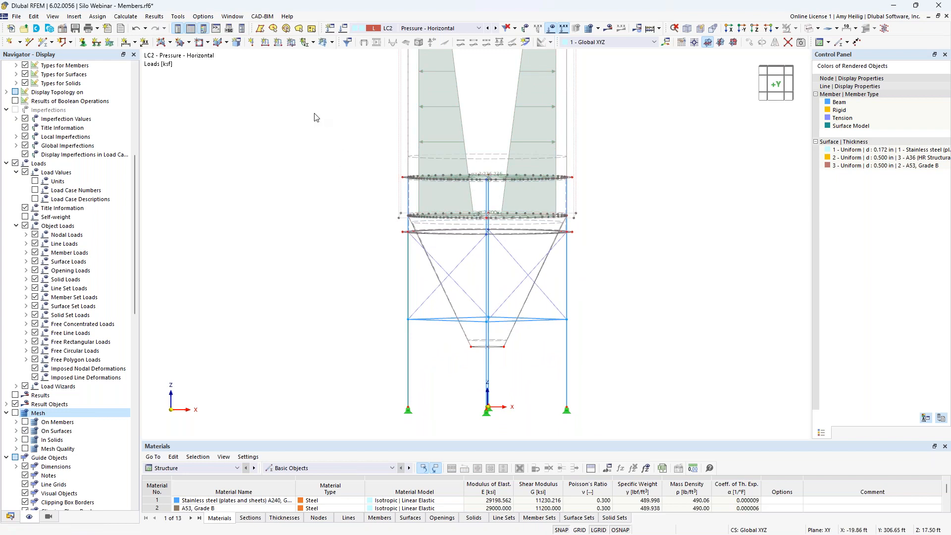
Start a new surface load in LC2 with Linear in Z distribution and the Local xyz coordinate system
left_click(290, 43)
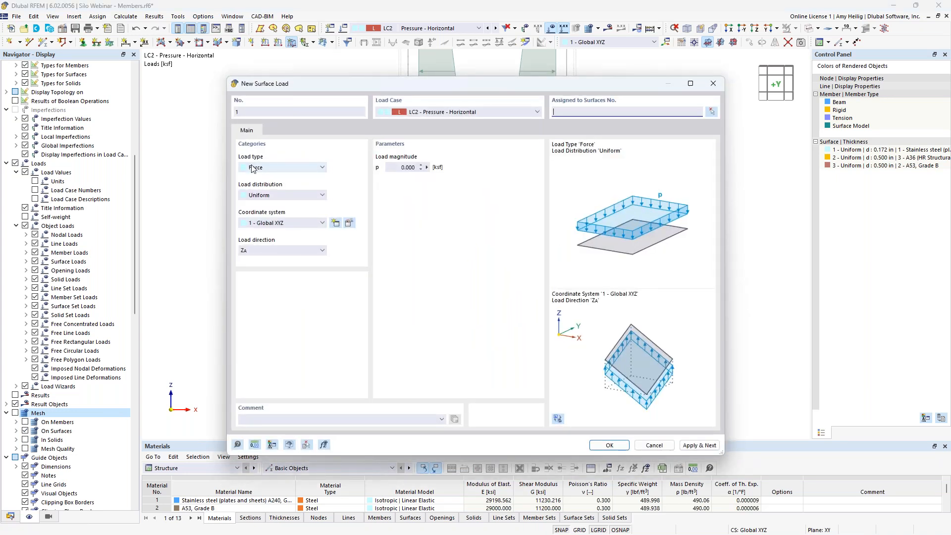
left_click(265, 197)
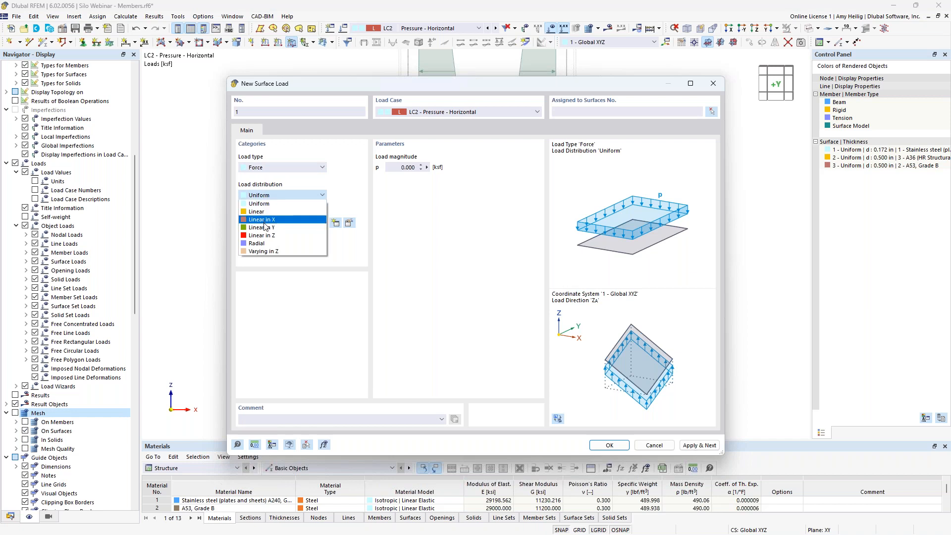
left_click(266, 237)
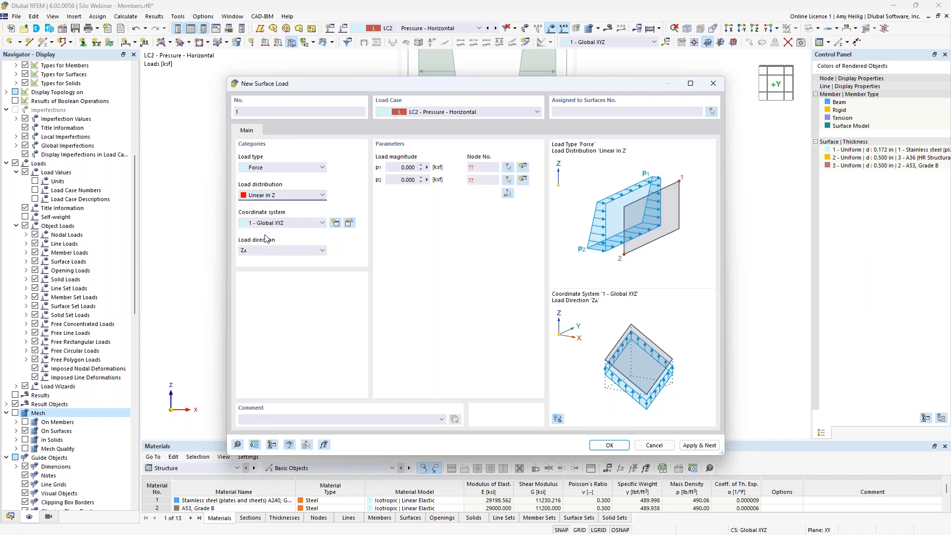
left_click(273, 224)
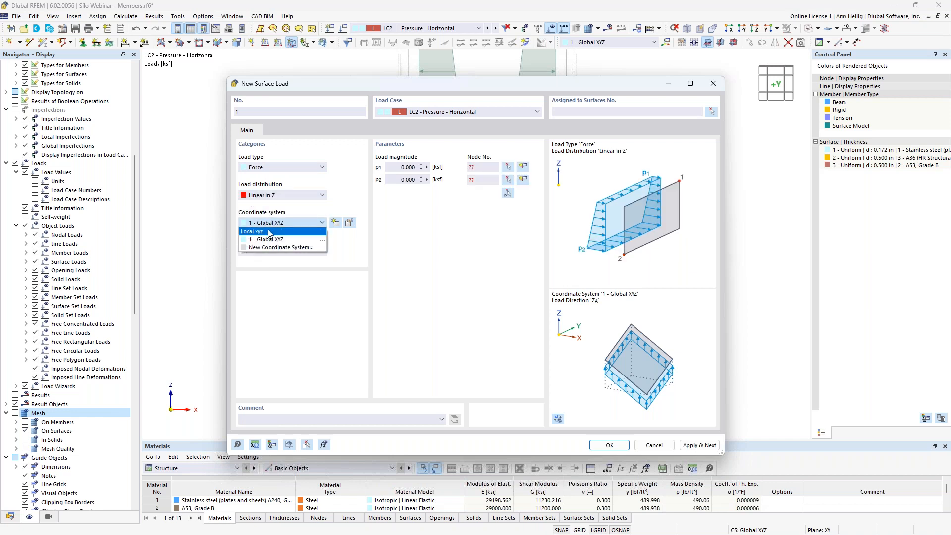
left_click(270, 232)
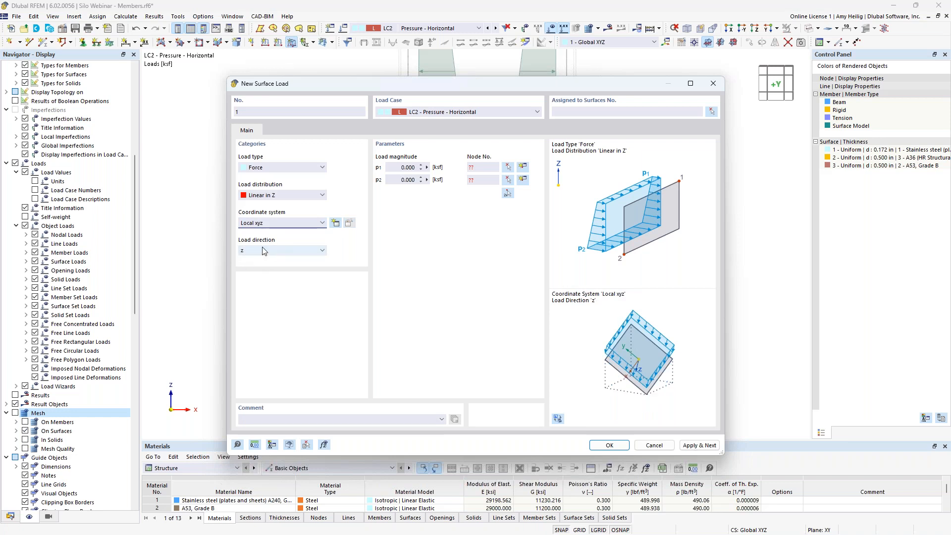
Set the surface load's p2 magnitude to 2.5 ksf and reference it from the hopper's bottom node 14 to its top node 6
left_click(398, 169)
left_click(395, 179)
type("2.5")
left_click(507, 195)
scroll(474, 353, "up", 3)
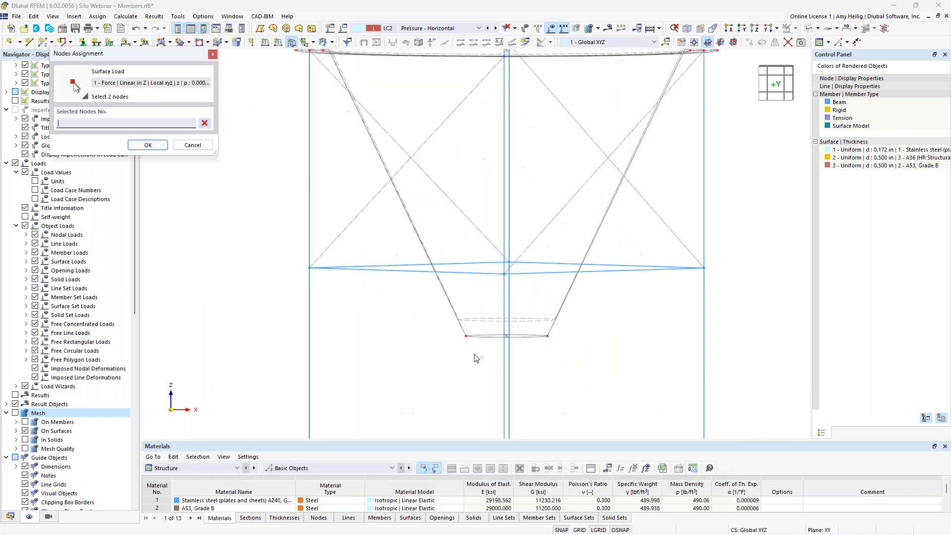
left_click(466, 336)
scroll(467, 337, "down", 3)
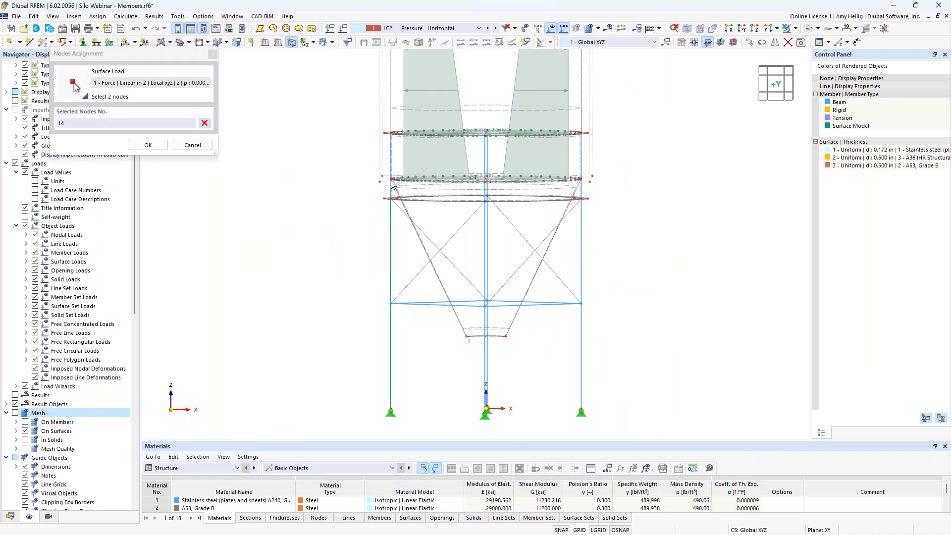
scroll(391, 183, "up", 2)
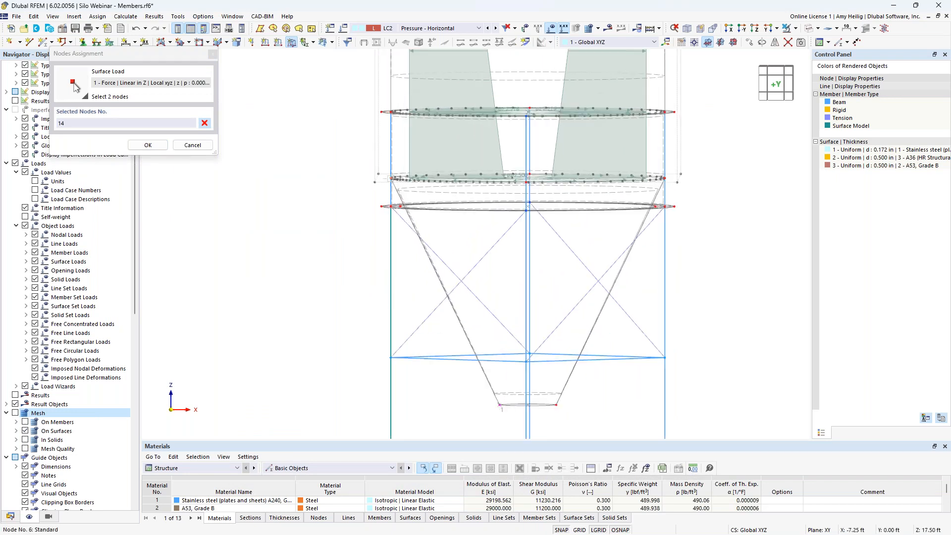
left_click(392, 178)
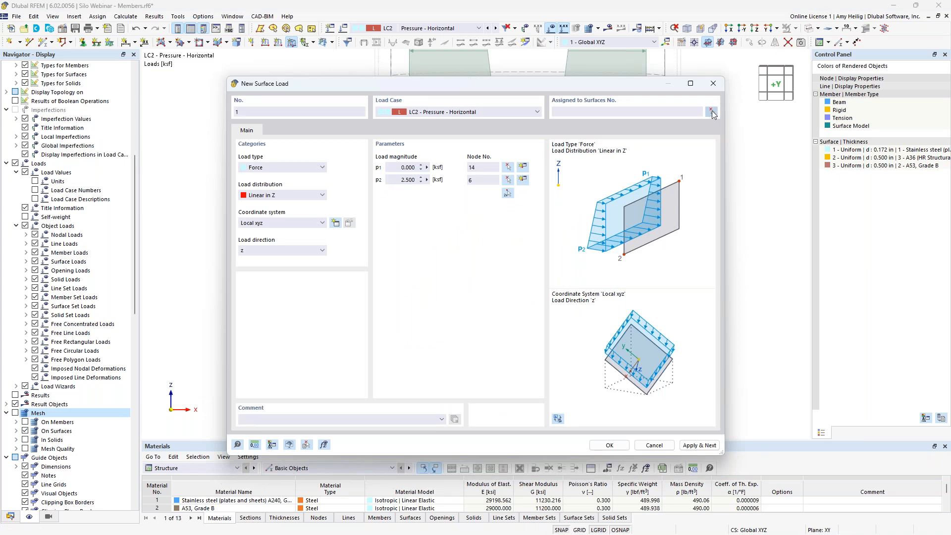
Assign the surface load to the conical hopper surfaces and create the load
left_click(712, 113)
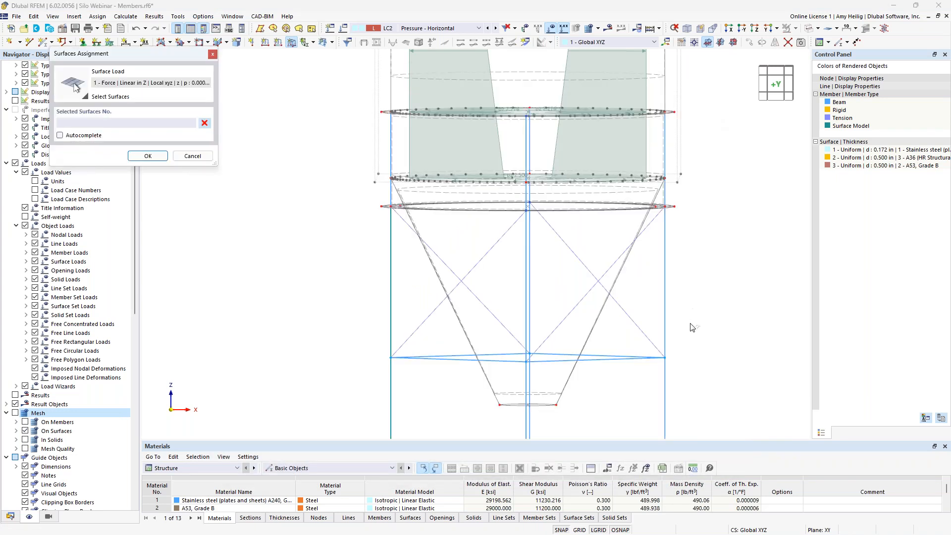
left_click_drag(548, 299, 438, 277)
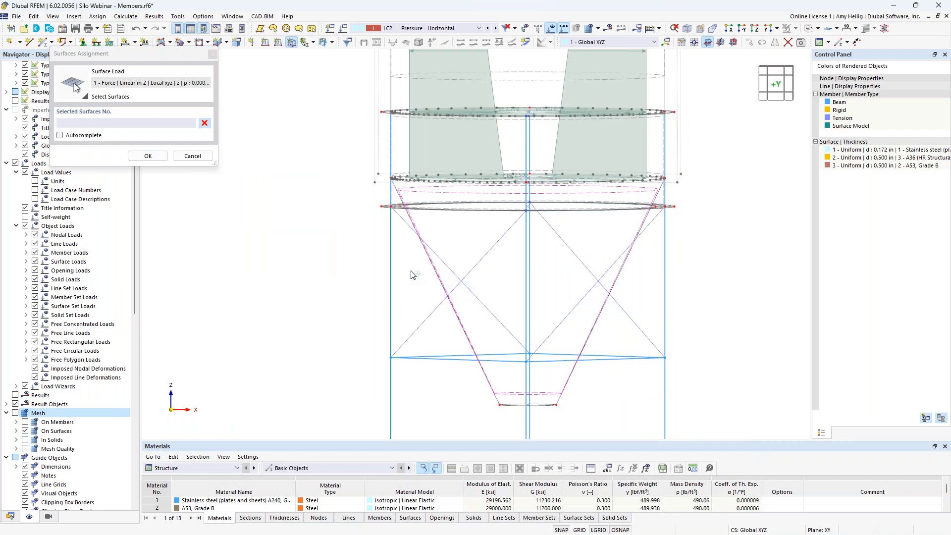
left_click(147, 156)
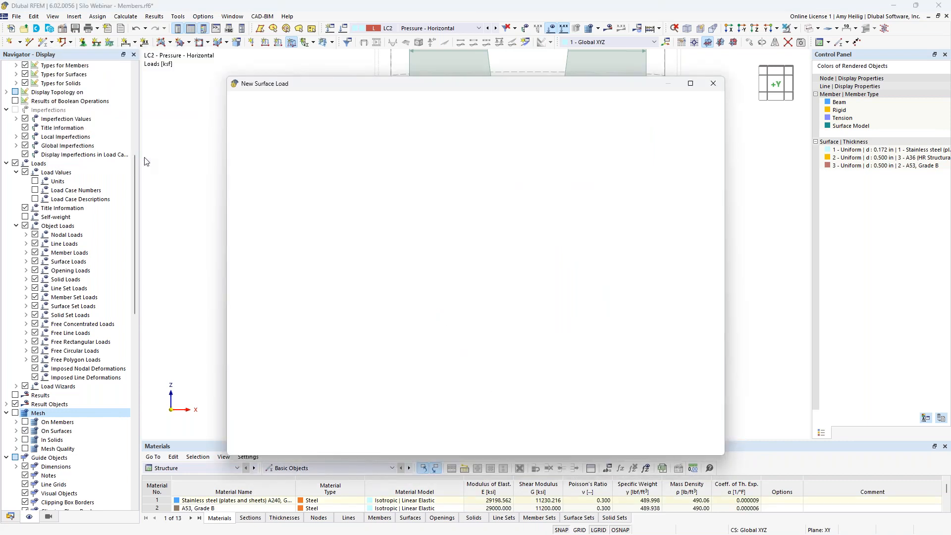
left_click(604, 446)
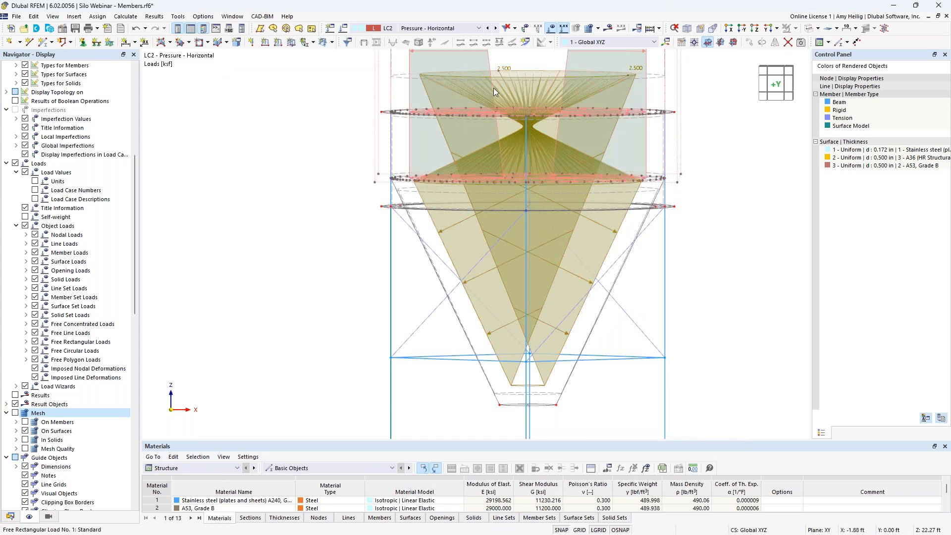
In the display properties of the hopper's surface load, set the size of 1 ksf to 2.0 ft
mouse_move(493, 88)
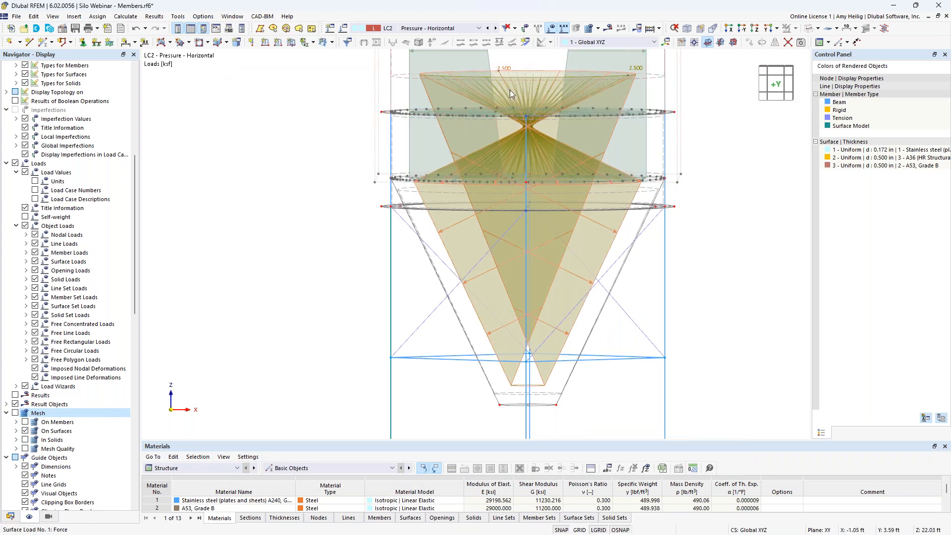
right_click(510, 90)
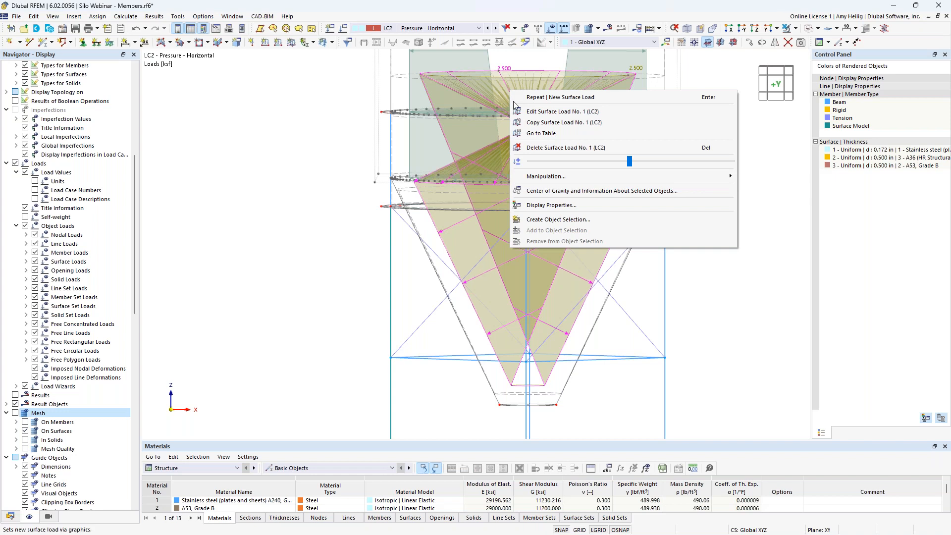
left_click(543, 206)
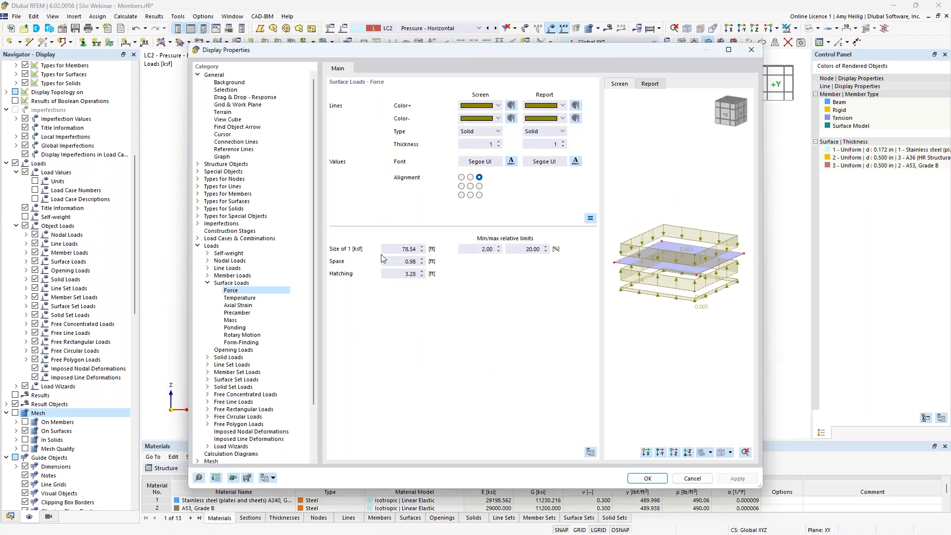
left_click_drag(383, 250, 431, 252)
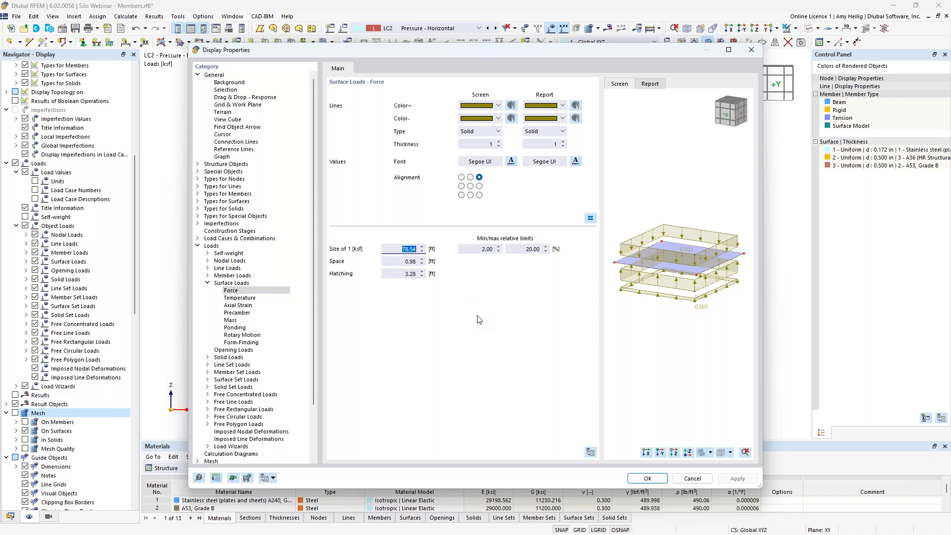
type("2.0")
left_click(646, 478)
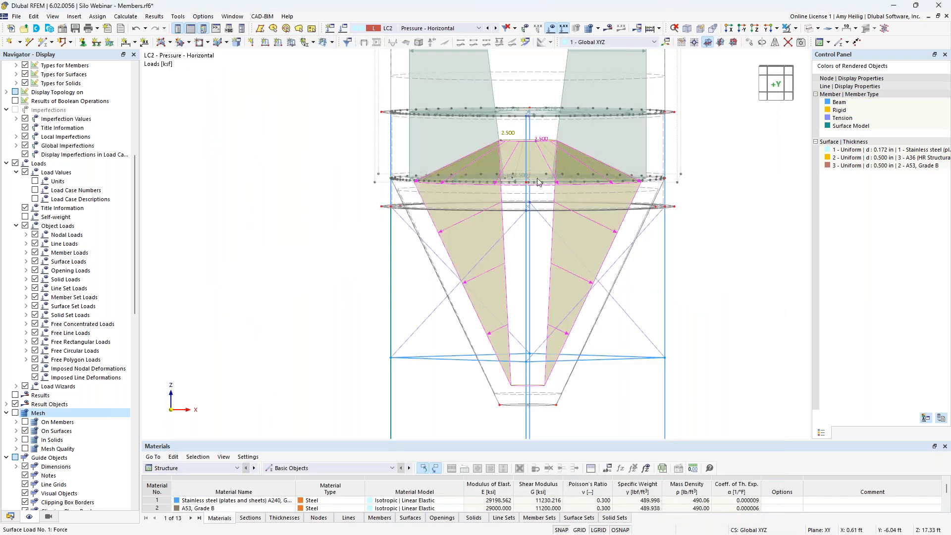
Scale down the hopper surface load's graphic further and view the whole silo
right_click(537, 143)
left_click_drag(657, 214, 622, 216)
left_click(758, 329)
middle_click_drag(714, 227, 690, 243, "ctrl")
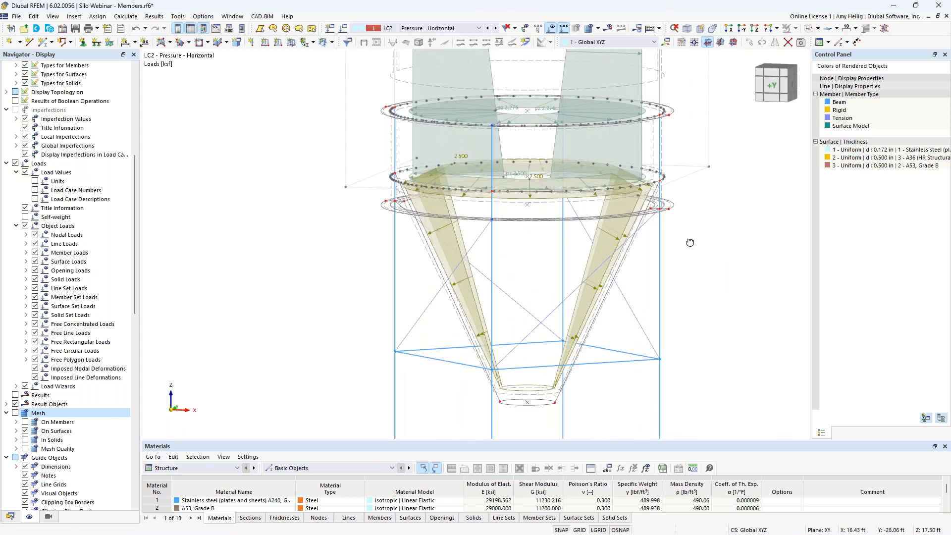
scroll(453, 210, "down", 5)
middle_click_drag(447, 201, 438, 321)
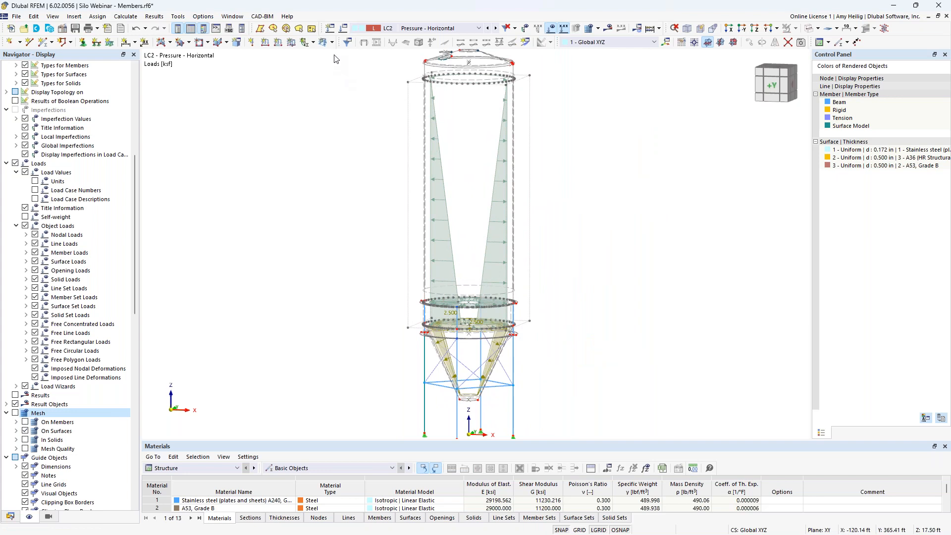
Copy load case LC2 as LC3 and rename the copy Pressure - Vertical
left_click(344, 30)
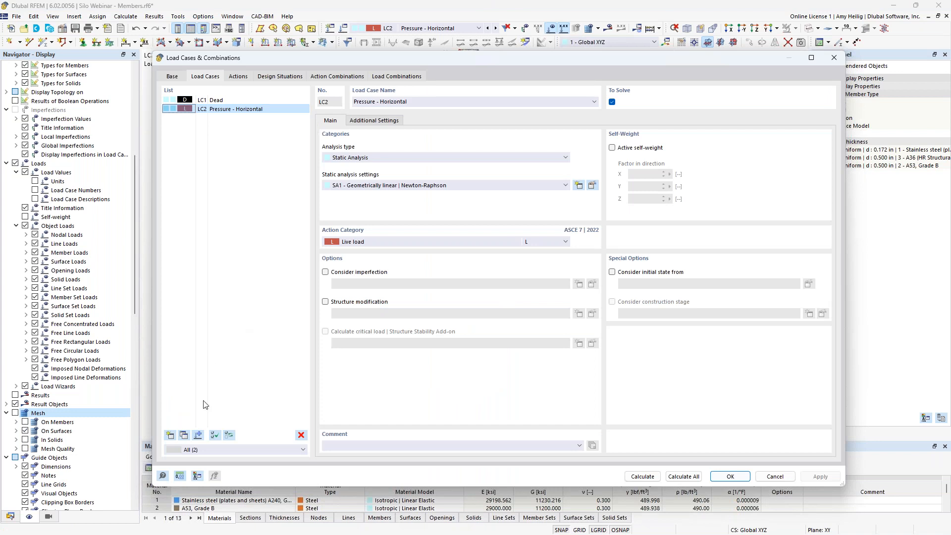
left_click(183, 436)
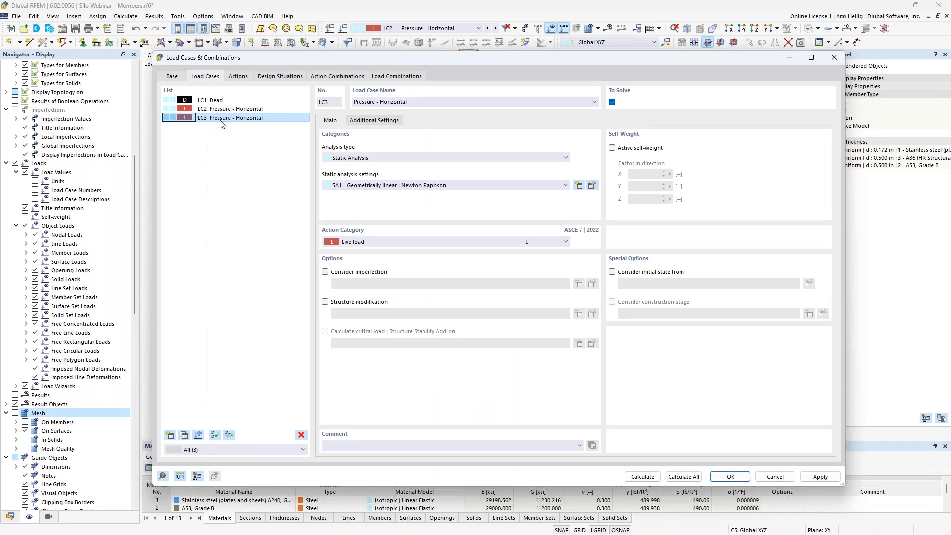
left_click(391, 102)
double_click(391, 102)
type("Vertic")
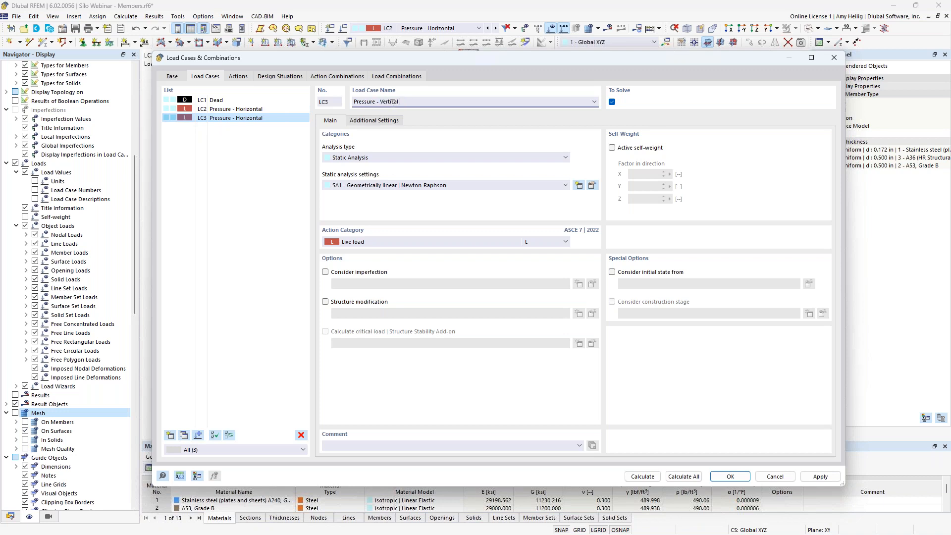
left_click(279, 113)
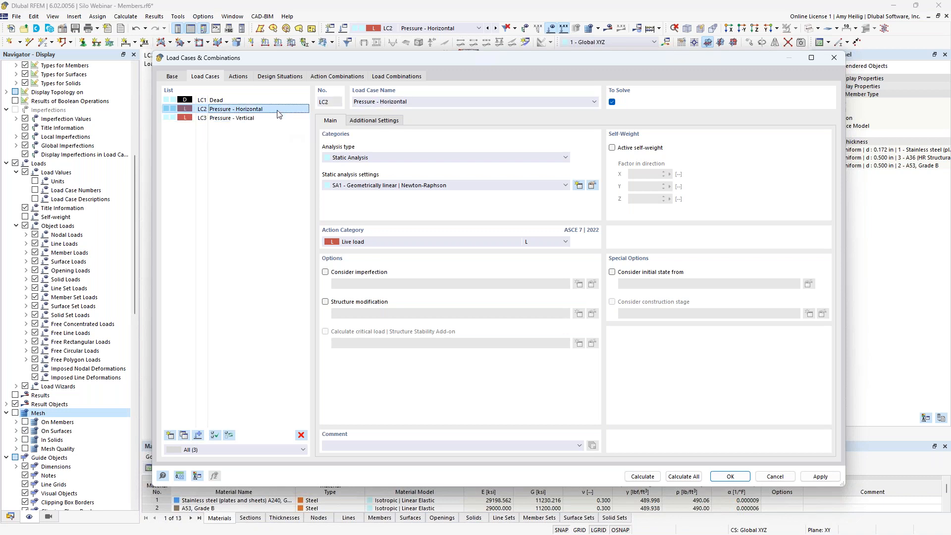
left_click(729, 476)
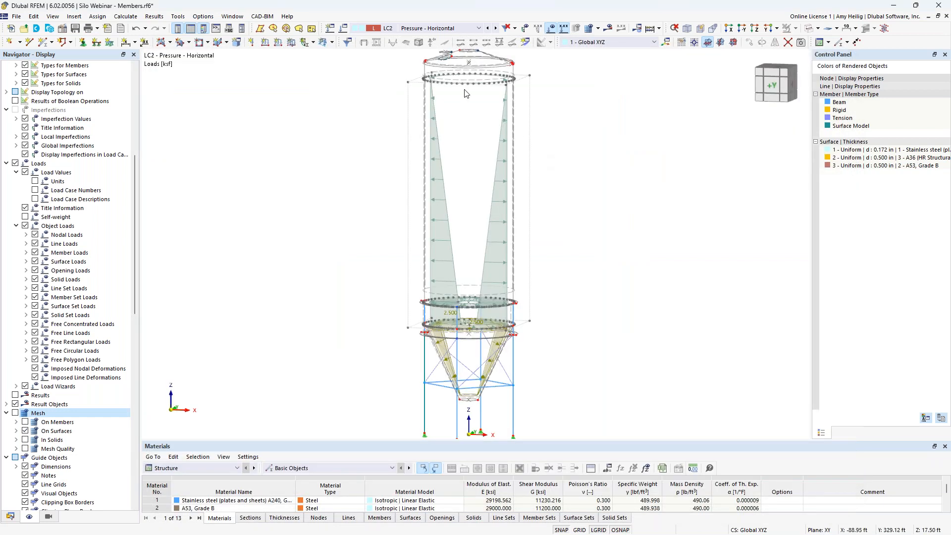
In load case LC3, change the wall's free rectangular load direction to local y and set magnitude p1 to -0.1 ksf
left_click(452, 31)
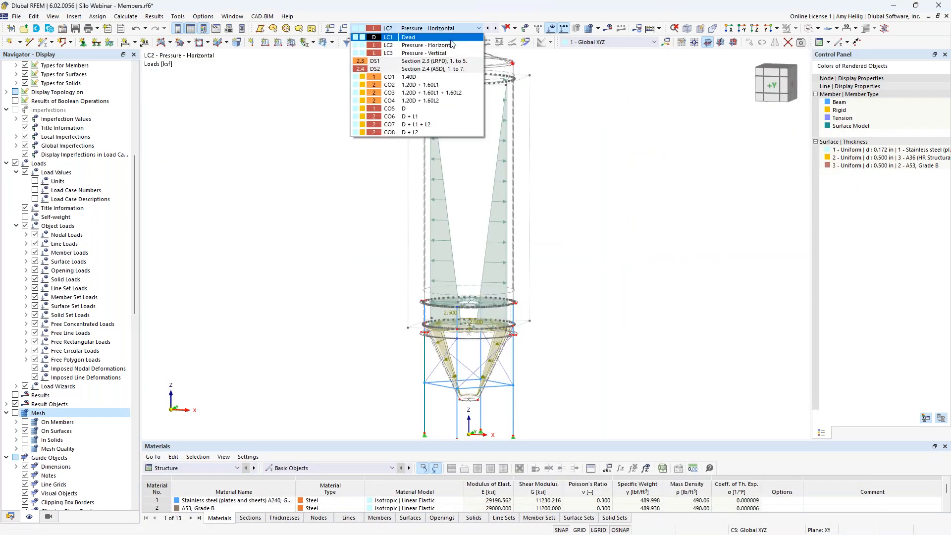
left_click(449, 54)
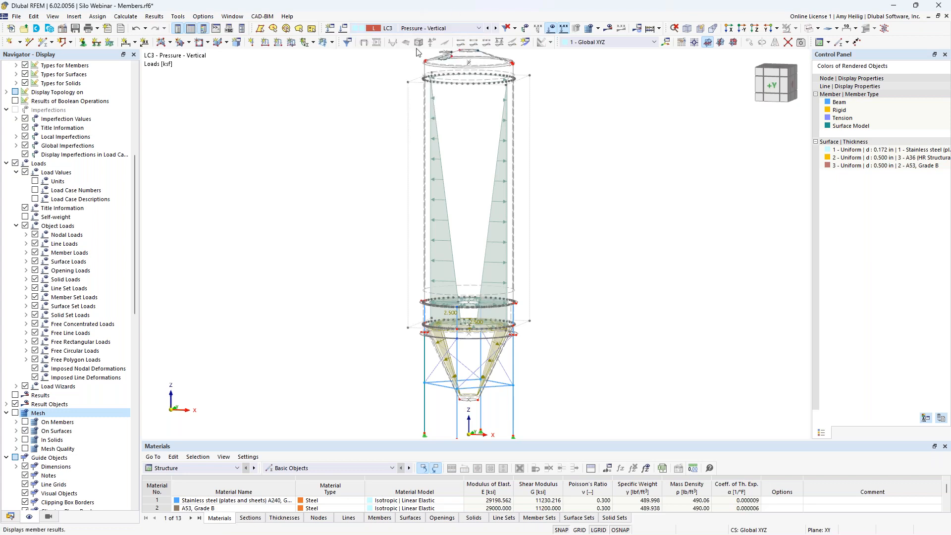
double_click(443, 224)
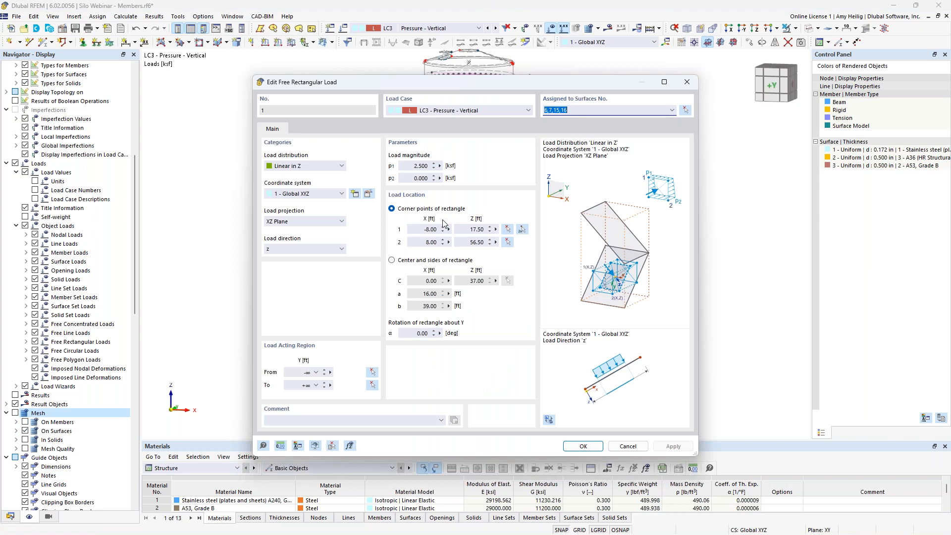
left_click(325, 249)
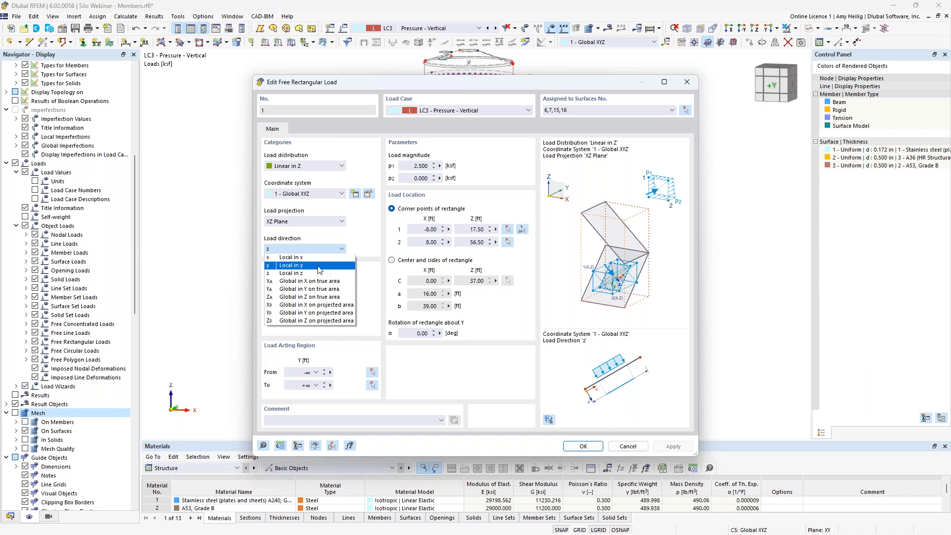
left_click(318, 267)
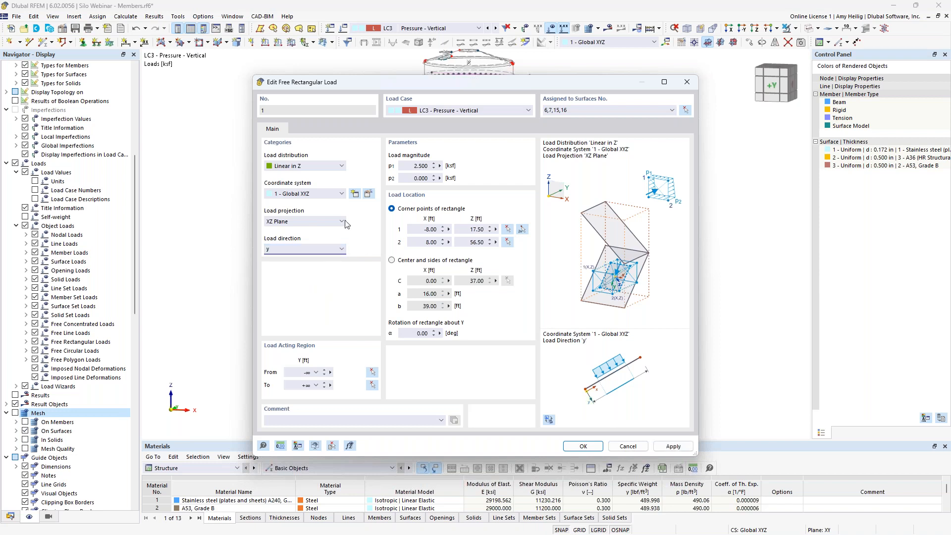
key("Tab")
type("-0")
left_click(580, 444)
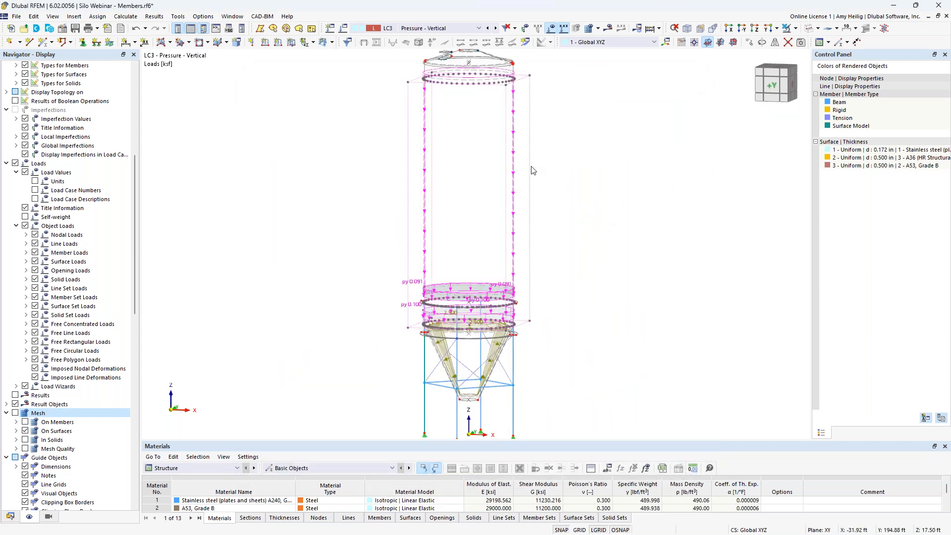
left_click(561, 272)
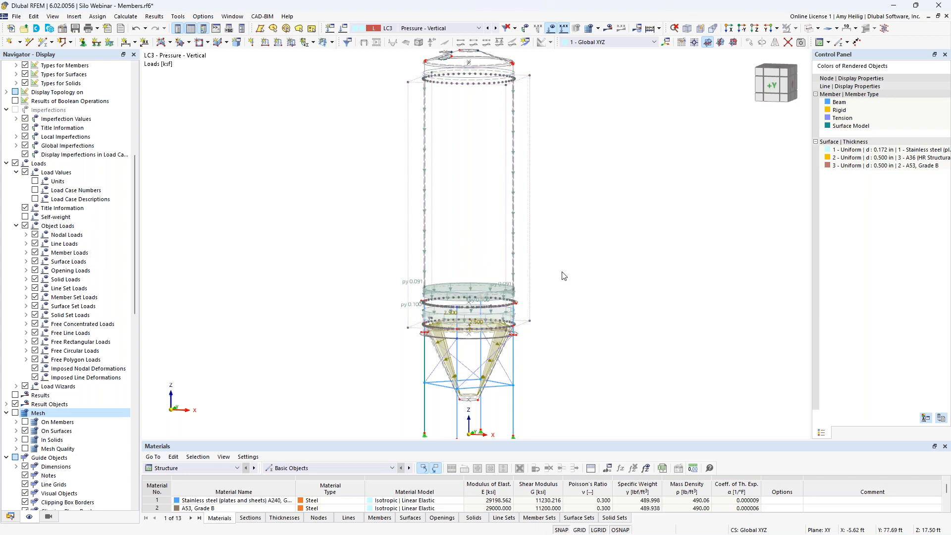
Change the LC3 hopper surface load's direction to local y and set magnitude p2 to -0.1 ksf
scroll(538, 389, "up", 3)
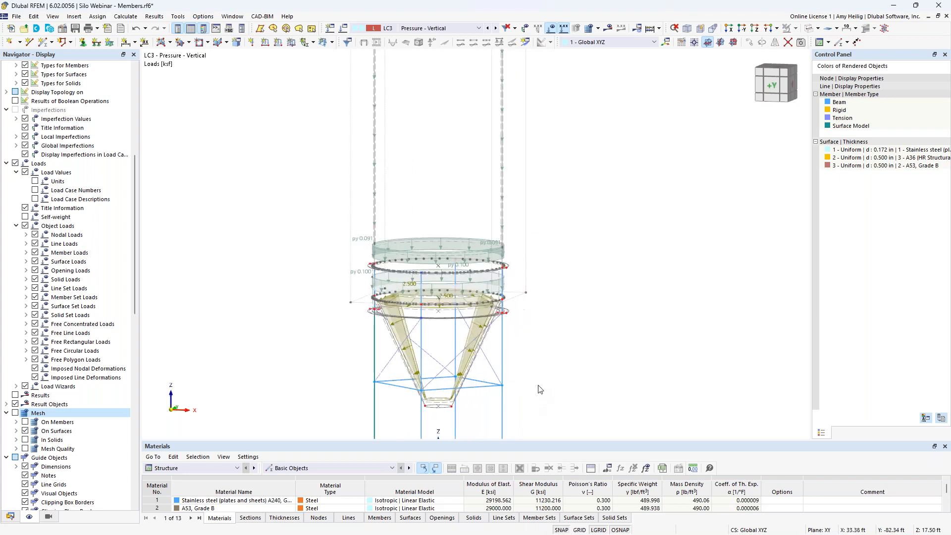
middle_click_drag(546, 376, 587, 323)
scroll(561, 307, "up", 1)
left_click_drag(571, 301, 329, 282)
double_click(400, 286)
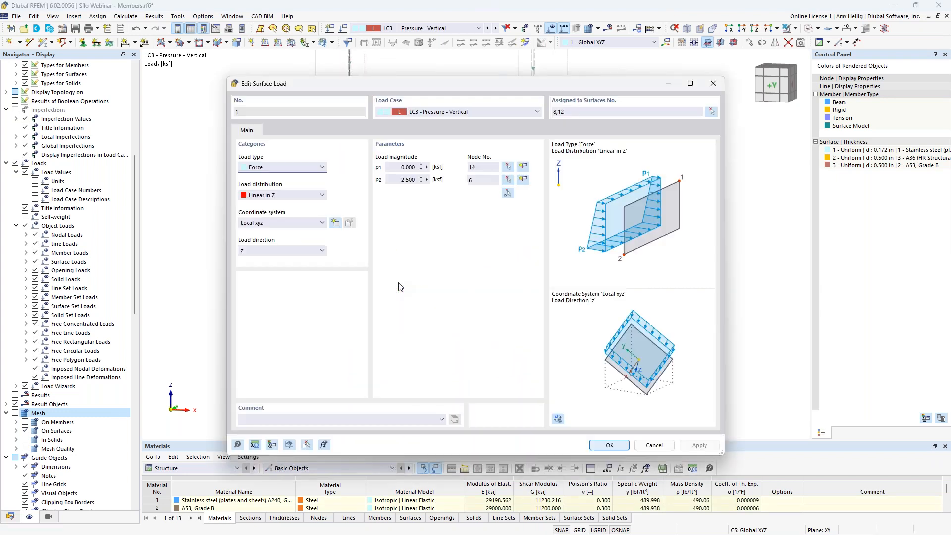
left_click(289, 251)
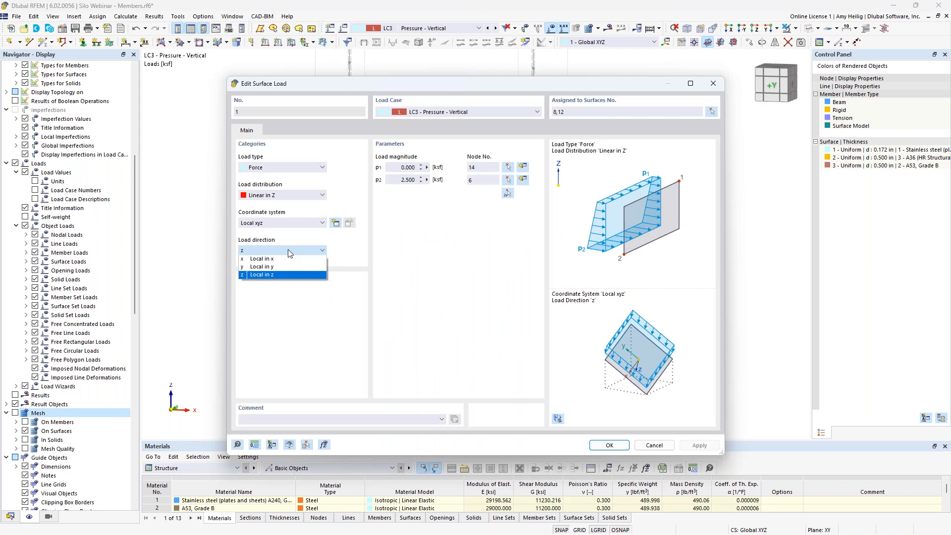
left_click(290, 268)
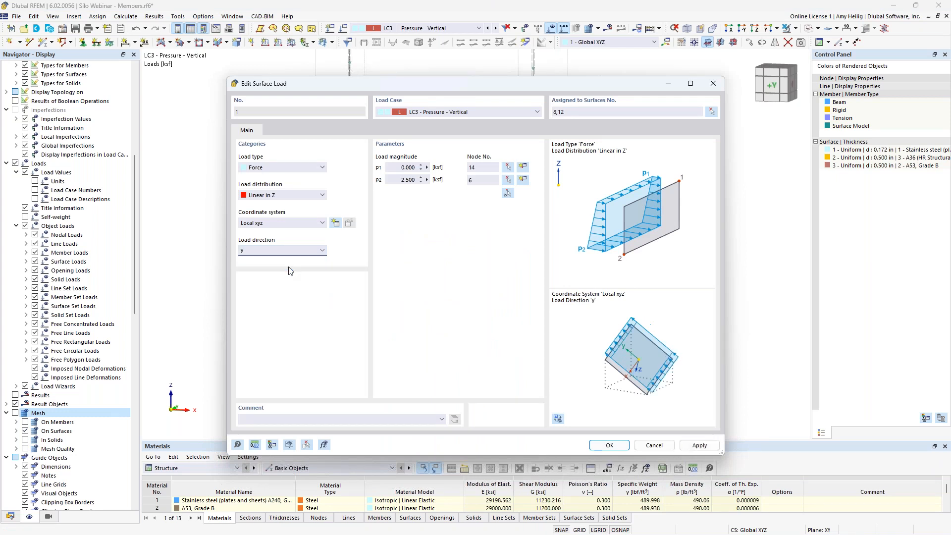
double_click(400, 178)
key("BackSpace")
type("-0.1")
left_click(609, 447)
left_click(613, 304)
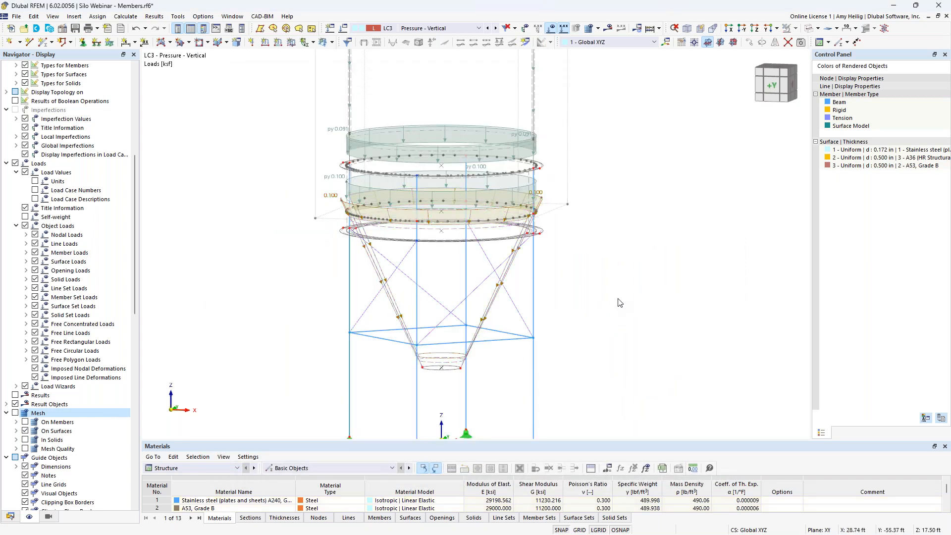
Create load case LC4 named Wind with the action category Wind load
scroll(609, 286, "down", 2)
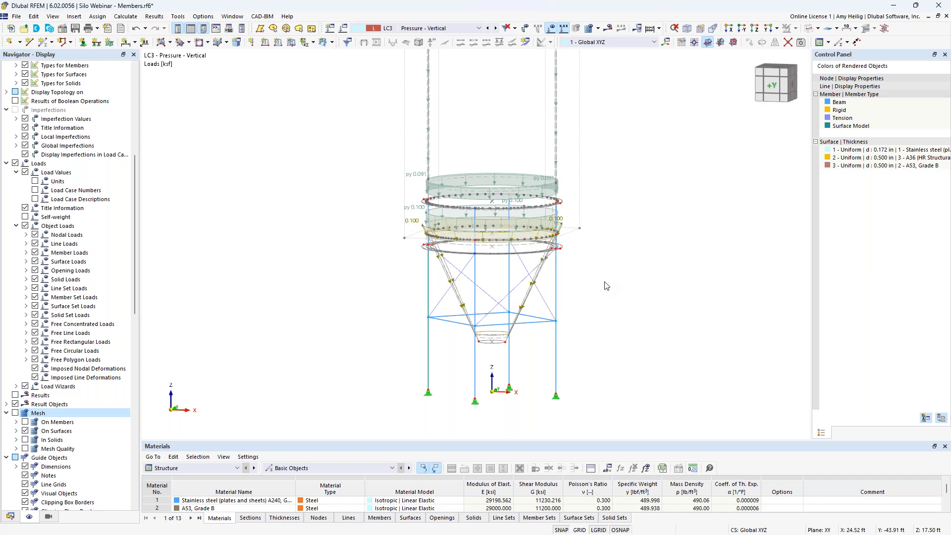
scroll(607, 286, "down", 2)
middle_click_drag(608, 255, 556, 312)
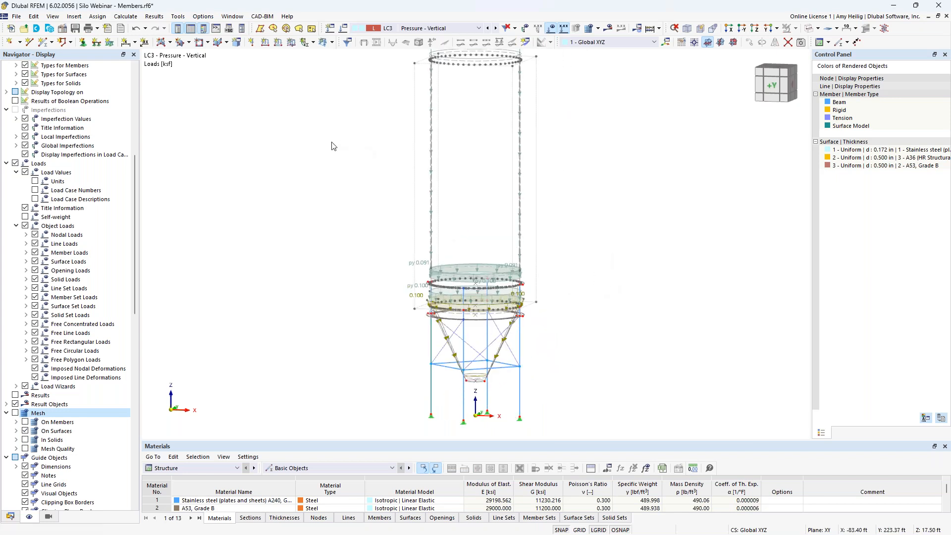
left_click(343, 28)
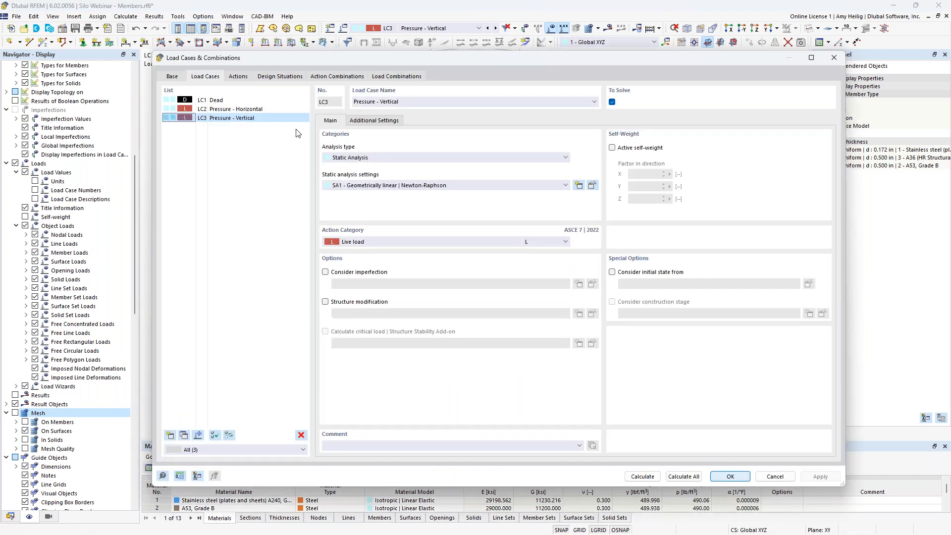
left_click(170, 436)
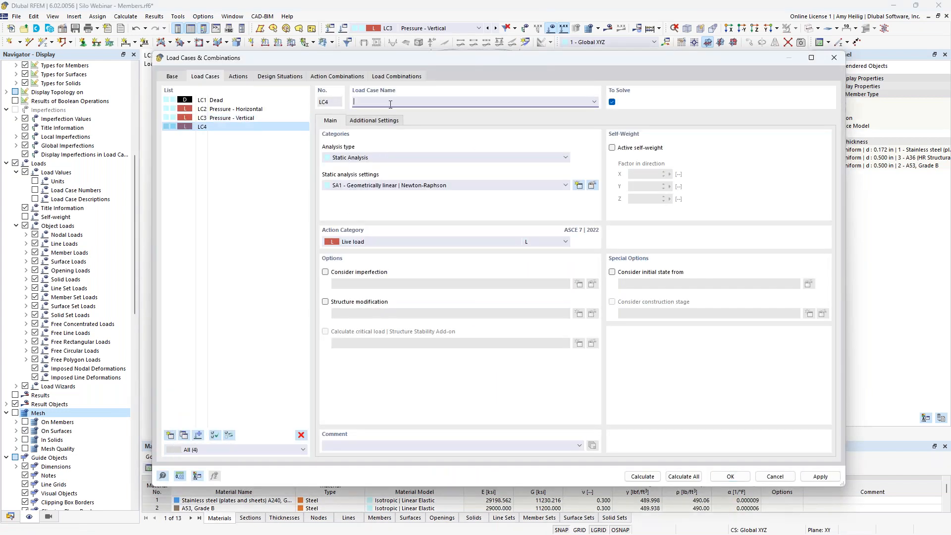
type("Wind")
left_click(367, 242)
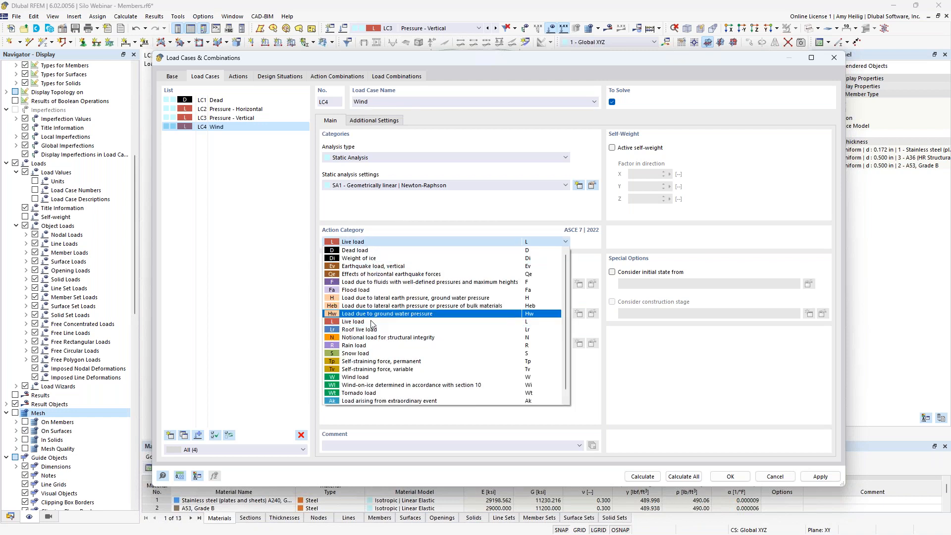
left_click(361, 378)
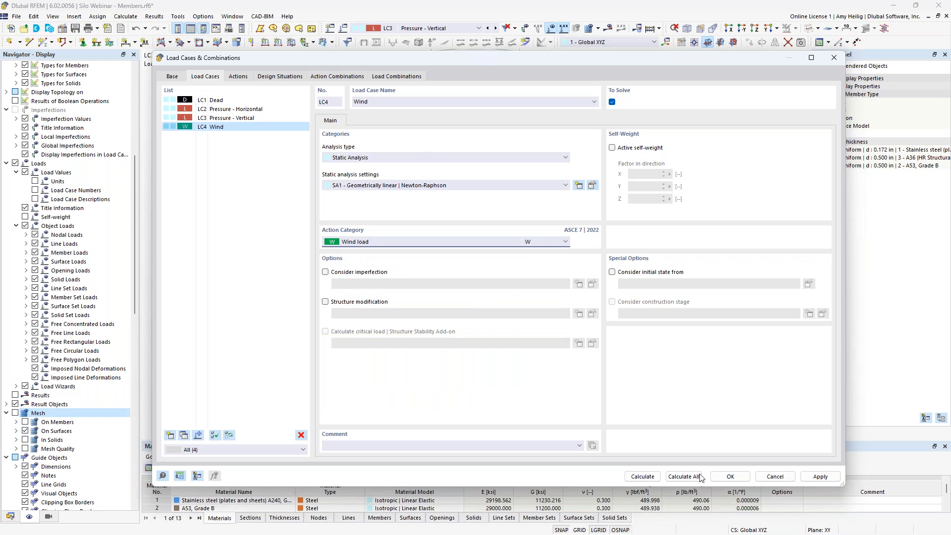
left_click(731, 476)
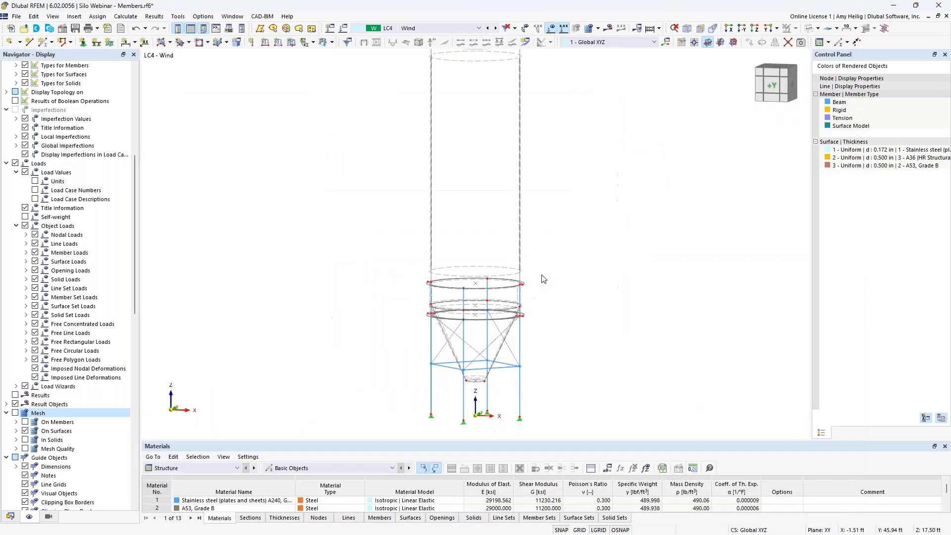
Switch to the ASCE 7-22 PDF in Acrobat Reader and examine the external pressure coefficients for silo walls in Figure 30.10-1
key("super+Tab")
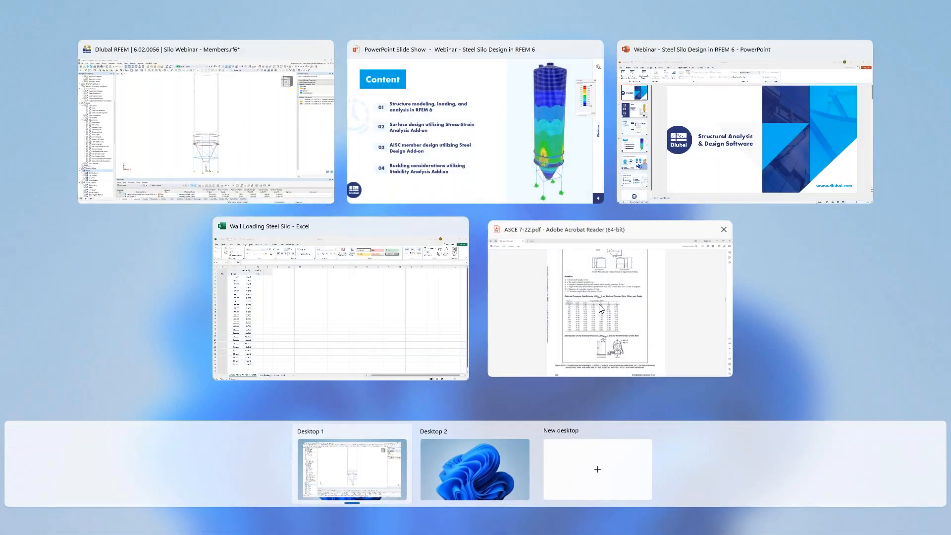
left_click(600, 309)
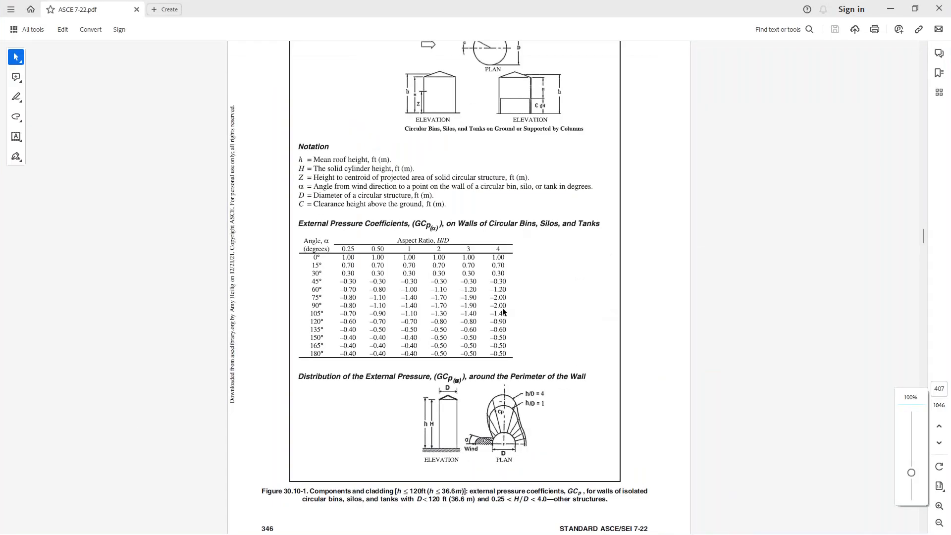
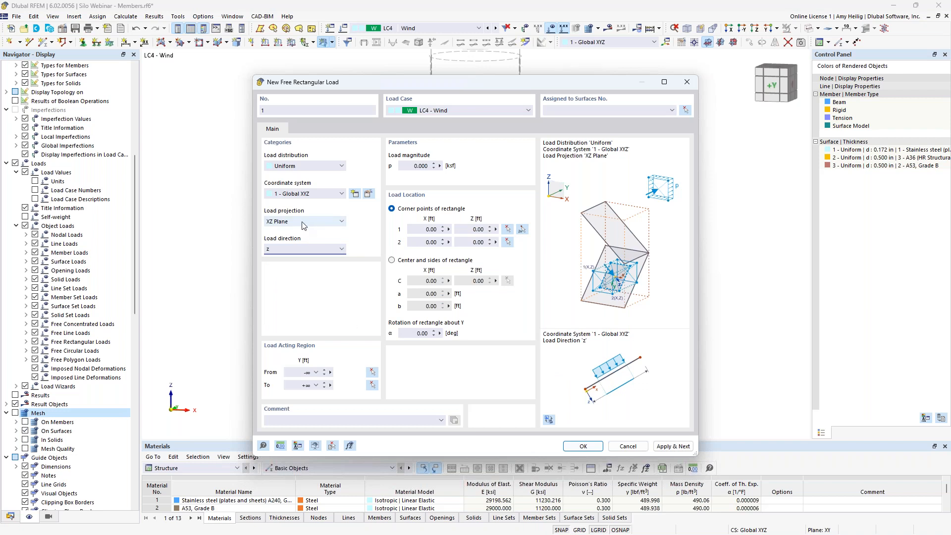
Set the new LC4 free rectangular load's distribution to Varying along Perimeter and its magnitude p to -0.020 ksf
left_click(298, 167)
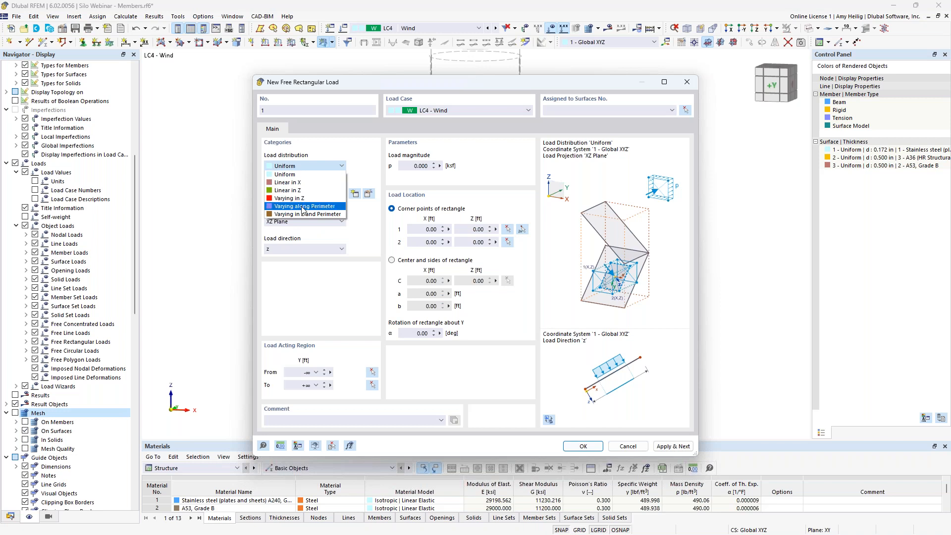
left_click(304, 206)
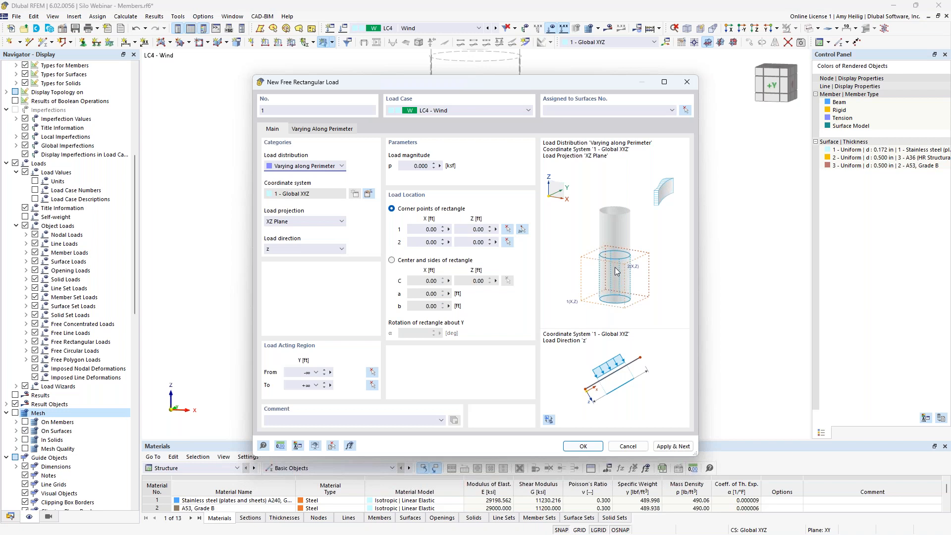
left_click(421, 165)
key("BackSpace")
Define a vertical axis for the perimeter-varying load by setting the second point's Z coordinate to 1.00 ft
left_click(334, 131)
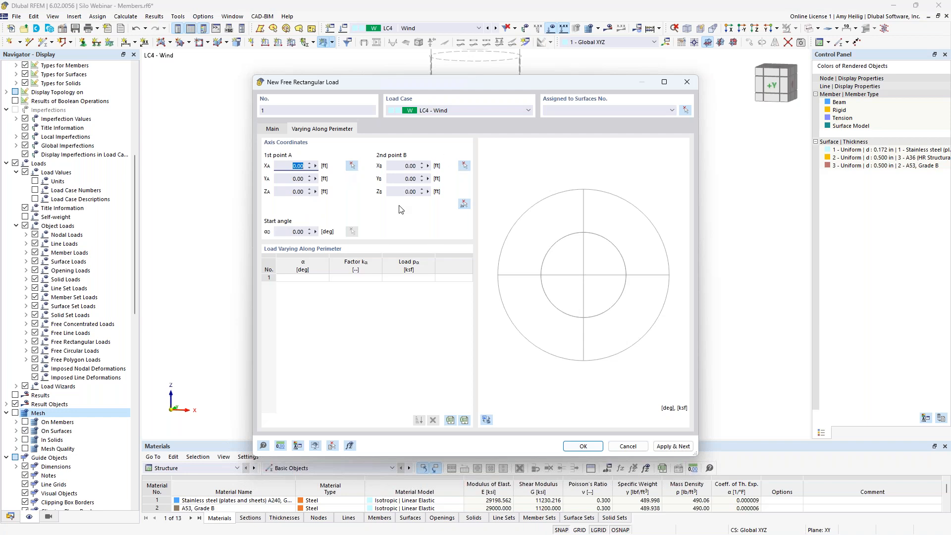
left_click(408, 192)
type("1")
left_click(413, 179)
Switch to the Wall Loading Steel Silo workbook in Excel and examine the wall angles and their pressure factors
key("super+Tab")
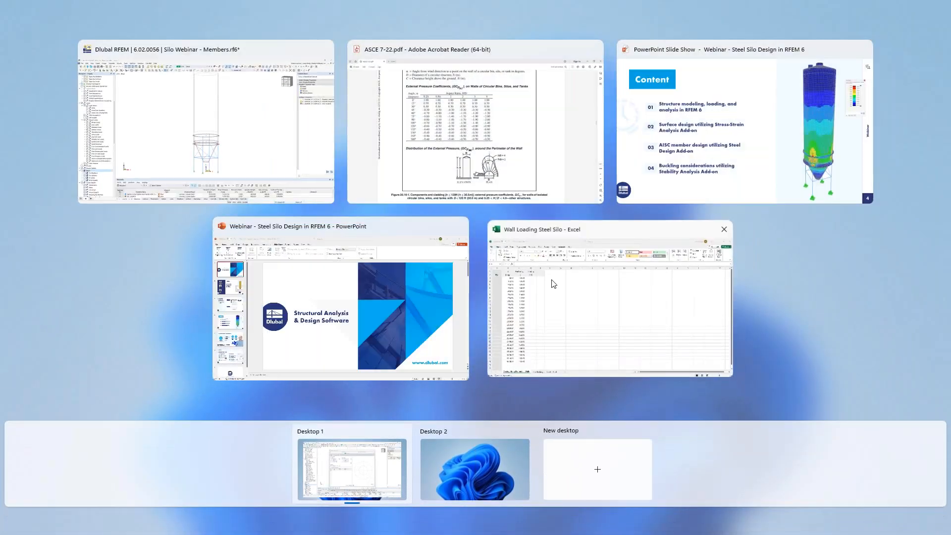
left_click(553, 283)
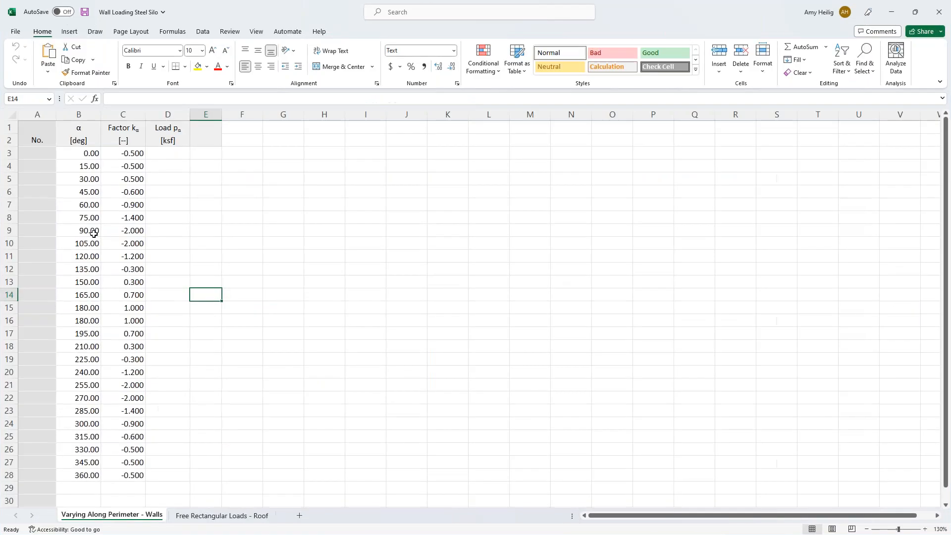
left_click(79, 152)
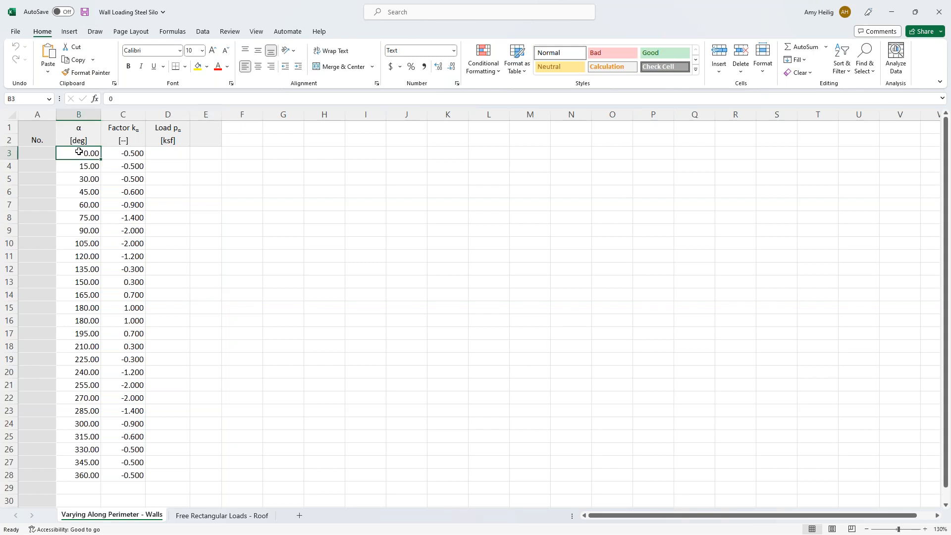
left_click(80, 167)
left_click(79, 179)
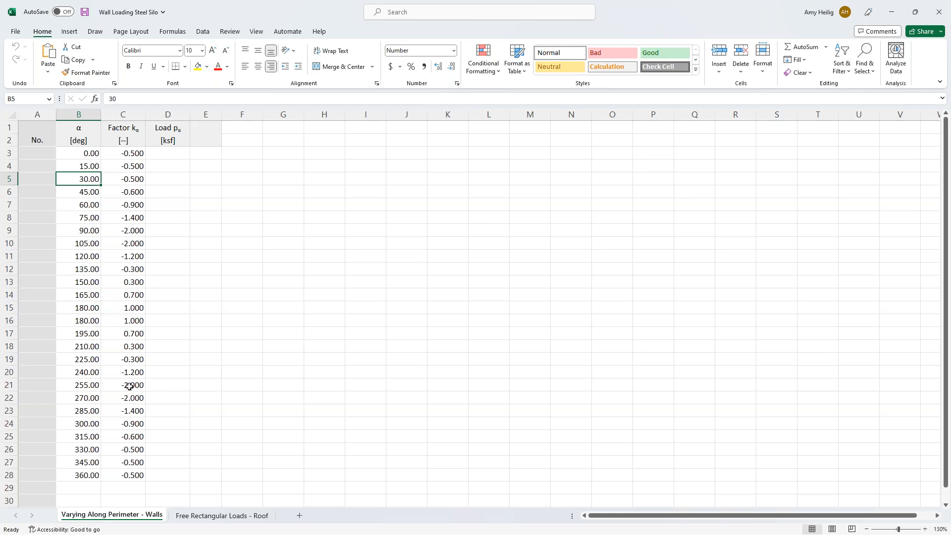
Switch back to RFEM, import the Excel angles and factors into the perimeter load table, and return to the load's main settings
key("super+Tab")
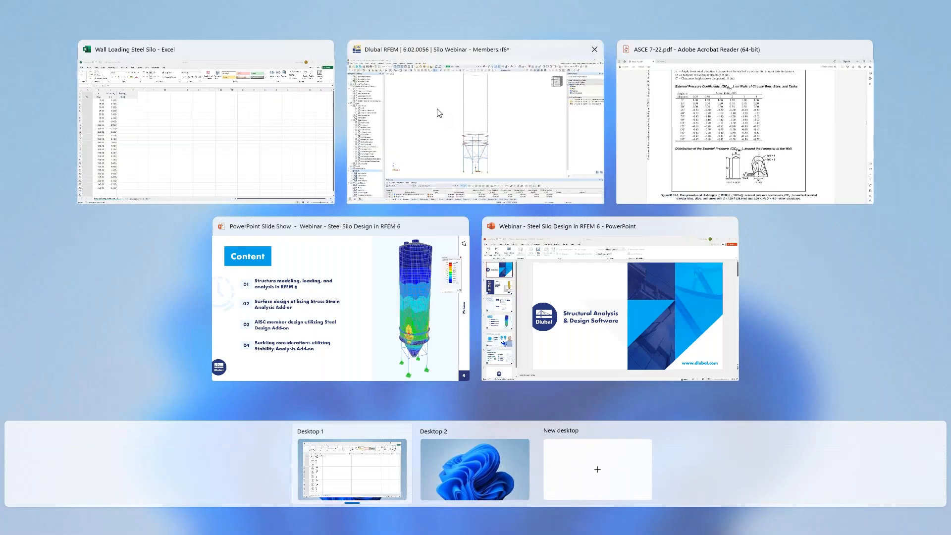
left_click(438, 113)
left_click(466, 419)
left_click(465, 420)
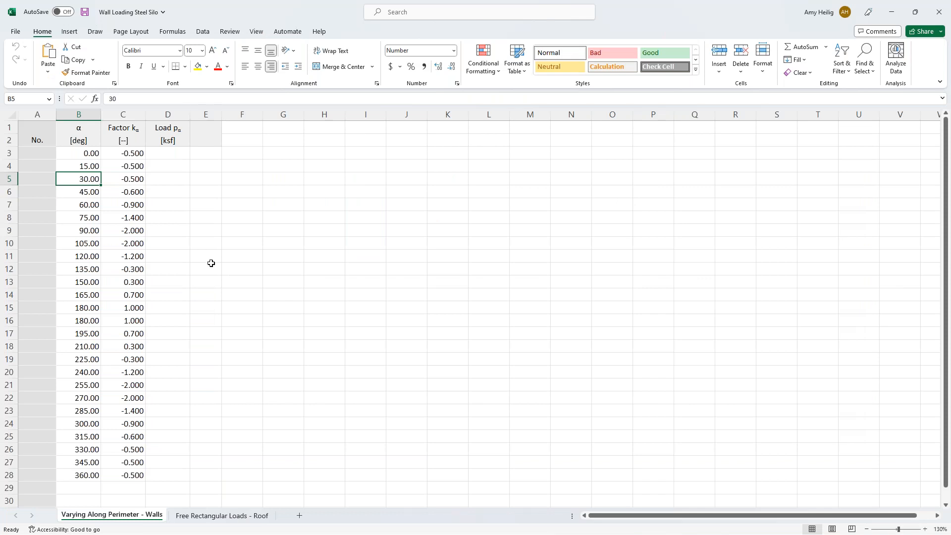
key("super+Tab")
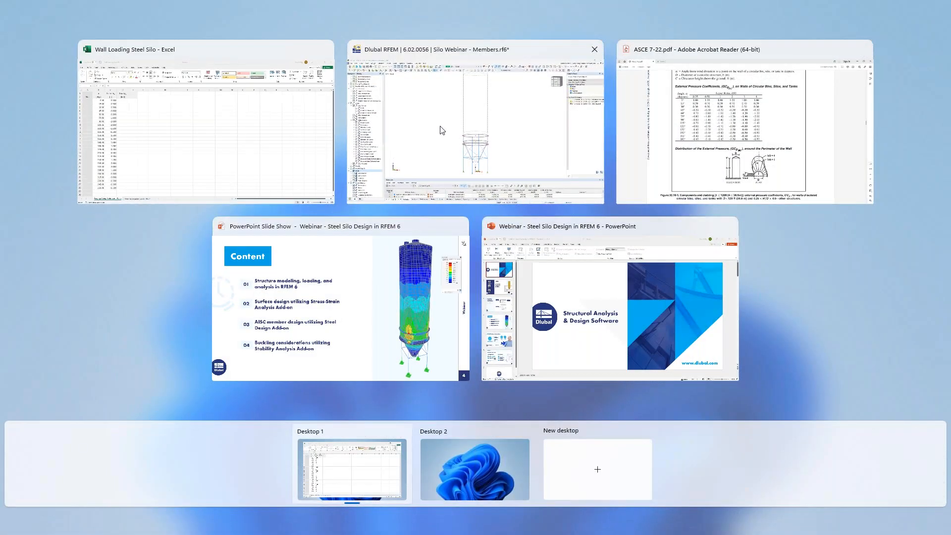
left_click(442, 130)
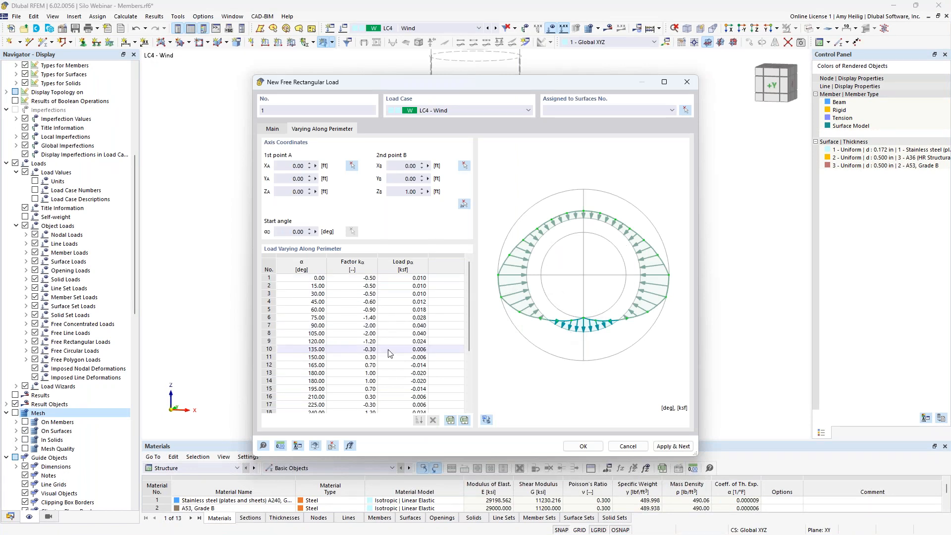
scroll(373, 345, "down", 2)
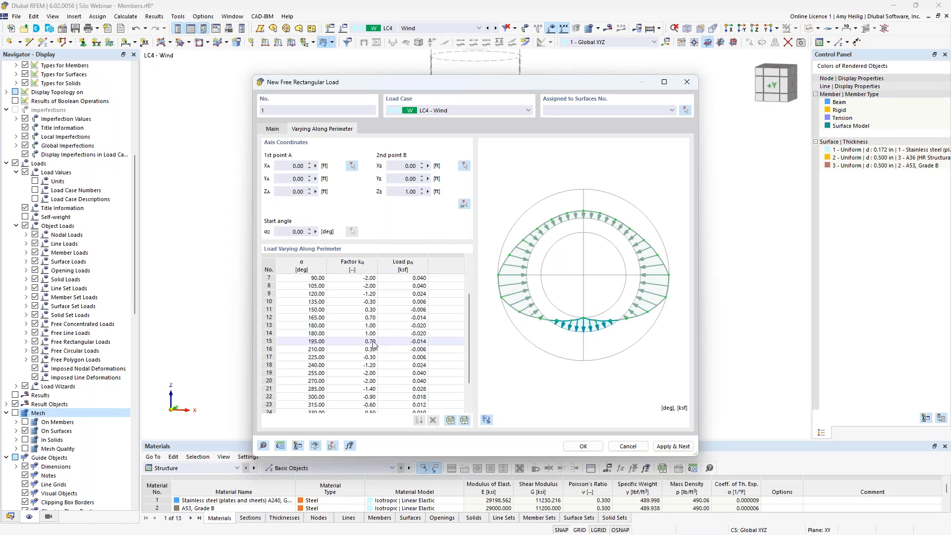
left_click(272, 129)
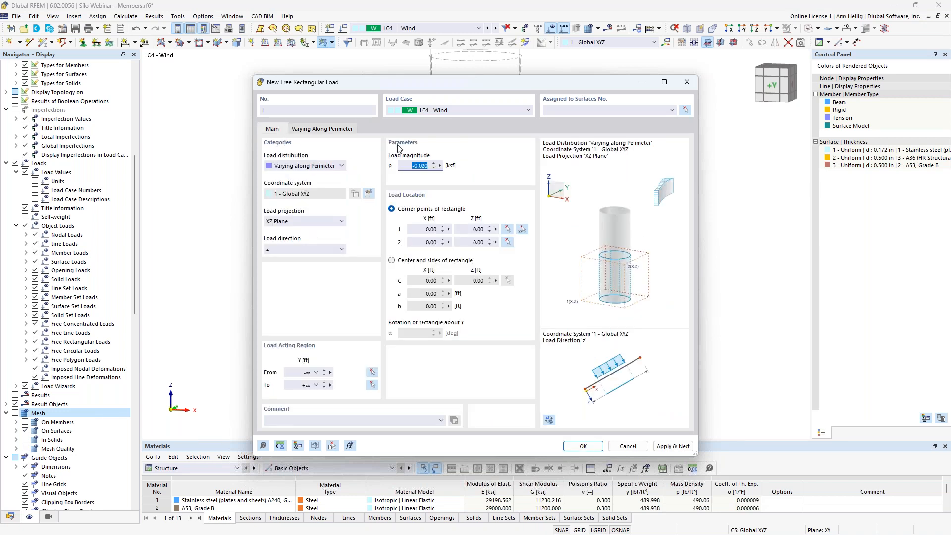
Place the free rectangular load's corner points in the XZ view at X -8.00, Z 5.50 ft and X 7.25, Z 59.00 ft
left_click(522, 231)
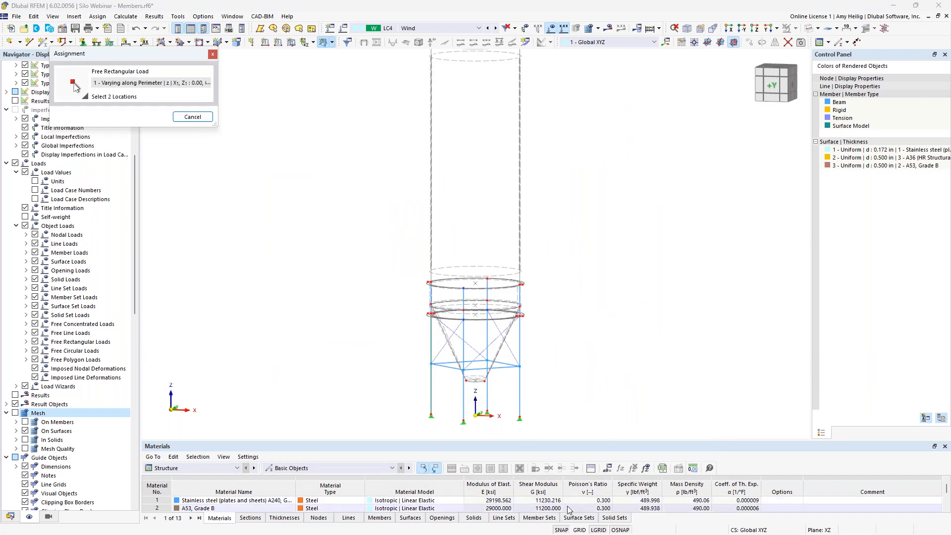
left_click(579, 530)
middle_click_drag(443, 349, 602, 330, "ctrl")
left_click(768, 28)
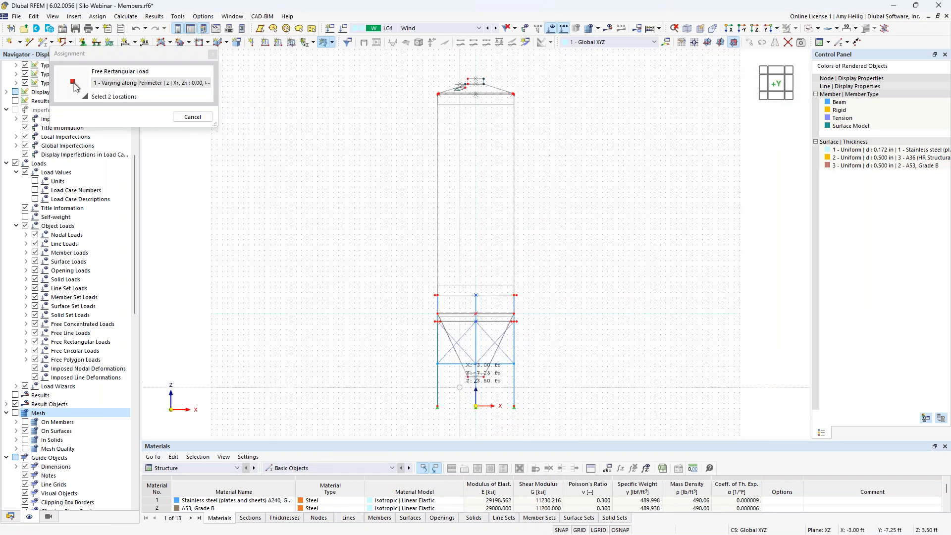
scroll(456, 387, "up", 3)
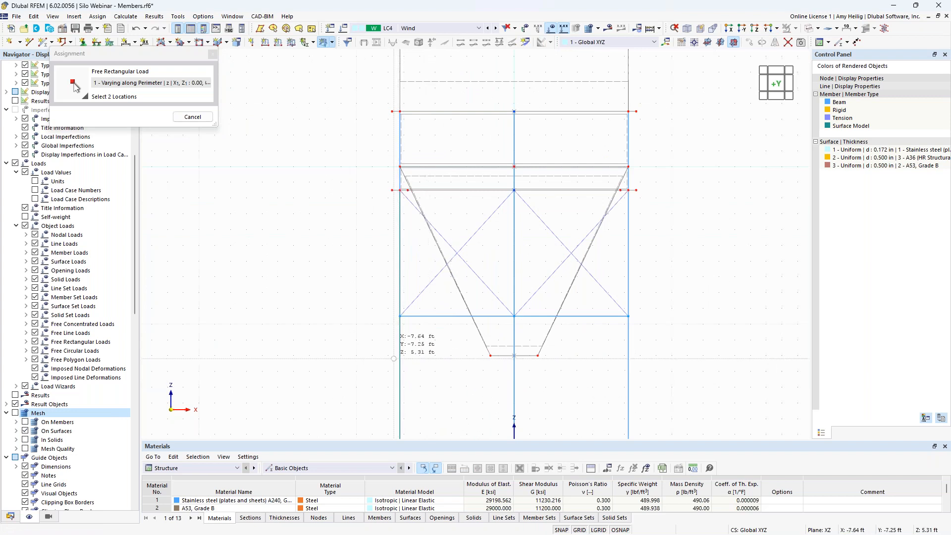
left_click(388, 355)
scroll(503, 265, "down", 3)
middle_click_drag(545, 162, 550, 312)
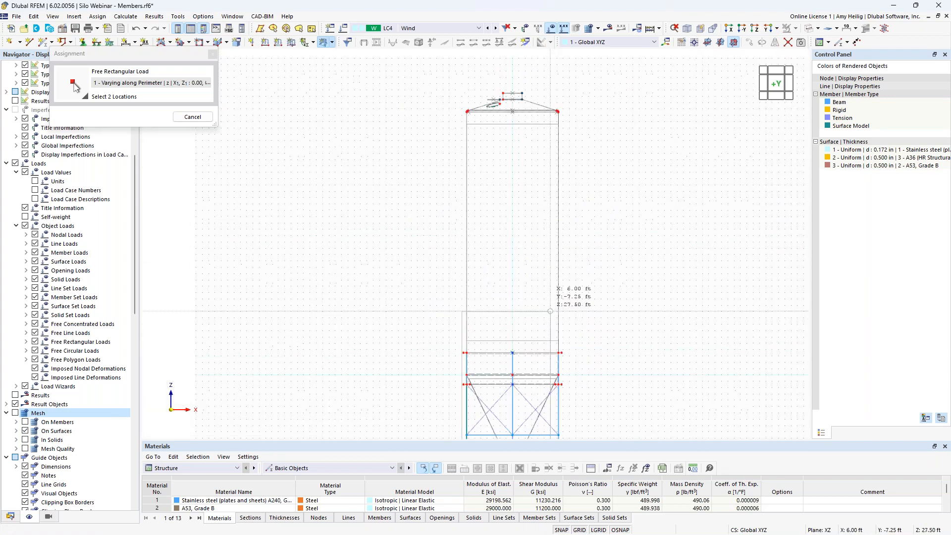
scroll(584, 125, "up", 5)
left_click(589, 125)
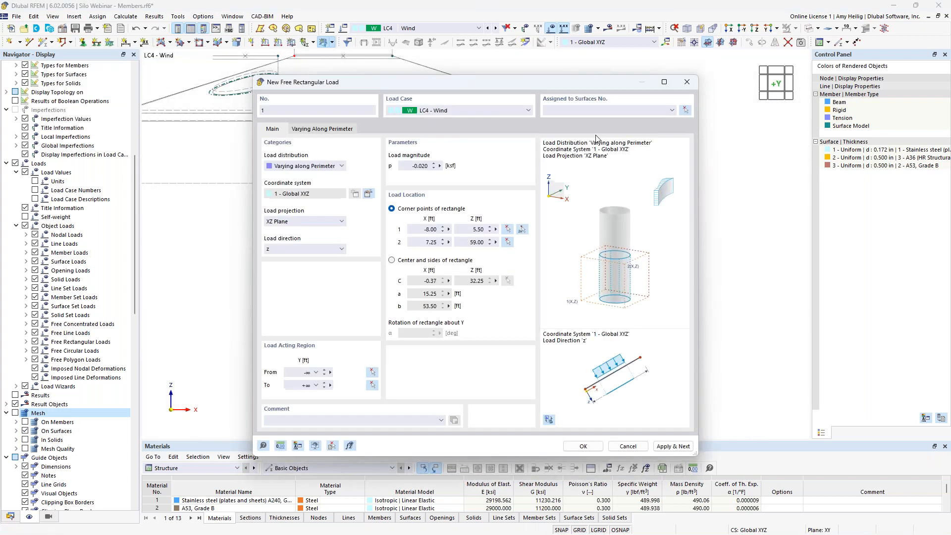
Assign the perimeter-varying wind load to the silo wall and hopper surfaces 5-8,12,14-16 and create the load
left_click(686, 112)
scroll(560, 278, "down", 3)
left_click_drag(643, 271, 375, 222)
scroll(419, 231, "down", 2)
middle_click_drag(475, 301, 500, 32)
scroll(535, 199, "up", 4)
left_click_drag(588, 215, 337, 186)
left_click_drag(589, 242, 323, 236)
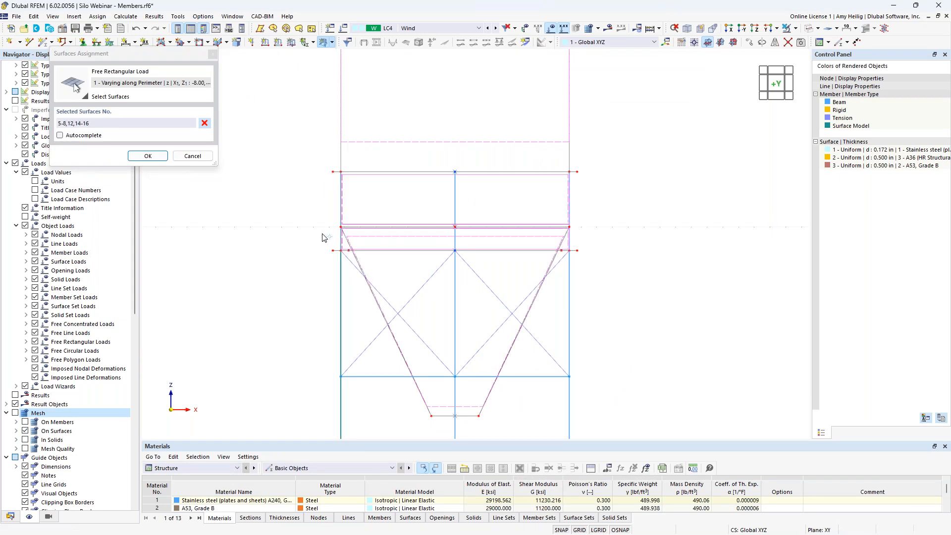
left_click_drag(147, 52, 204, 81)
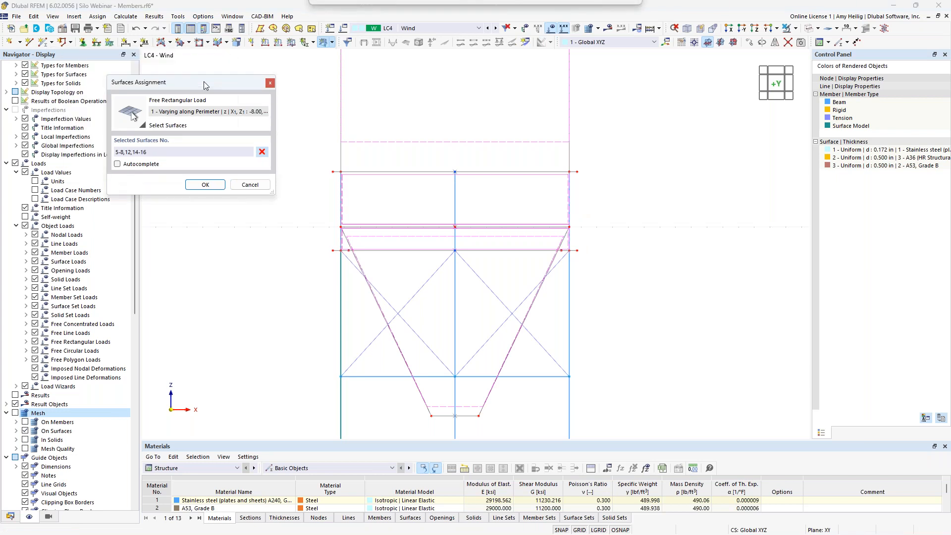
left_click(204, 184)
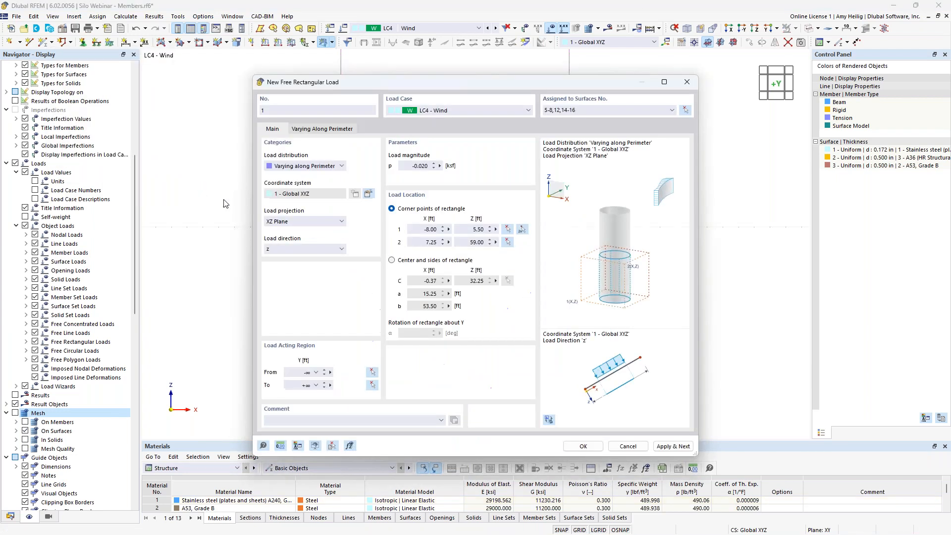
left_click(581, 451)
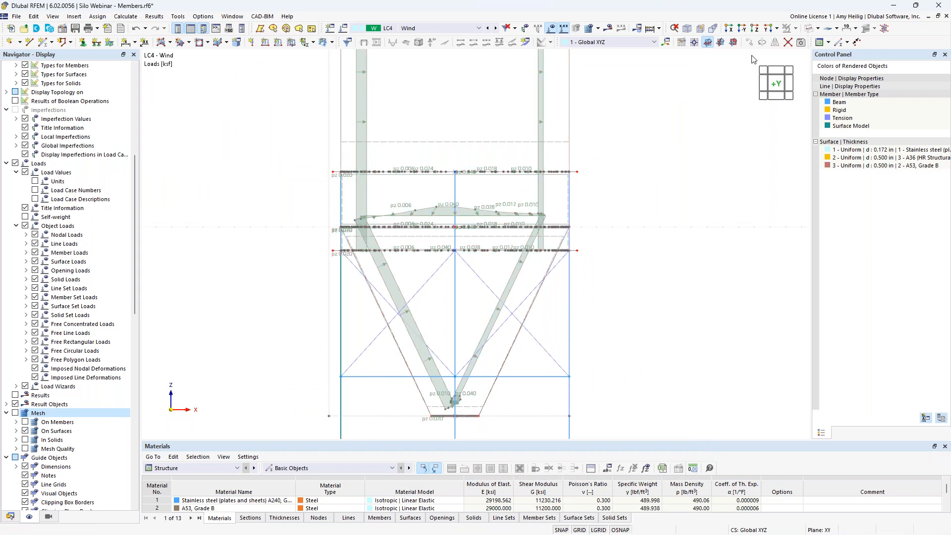
Inspect the wind load distribution in the reverse Z-direction and return to an isometric view with the grid hidden
left_click(776, 28)
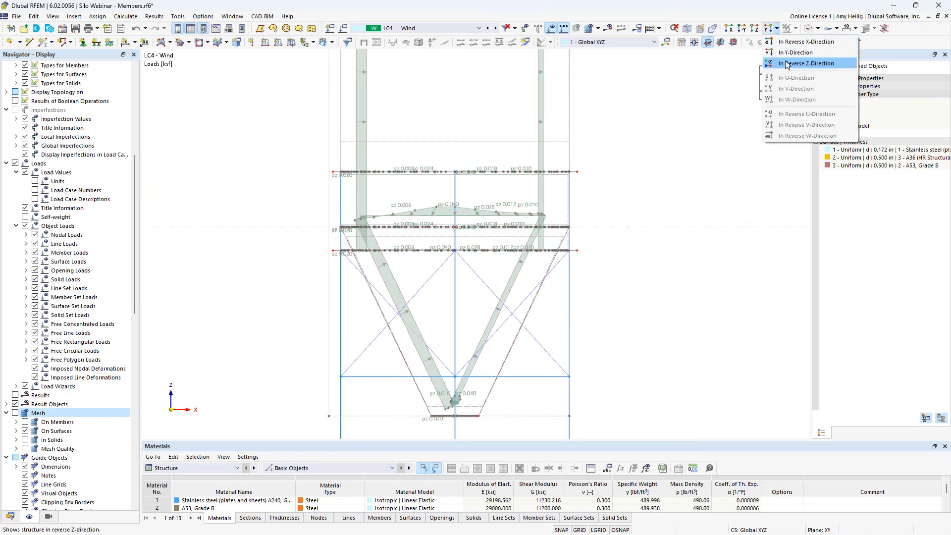
left_click(788, 63)
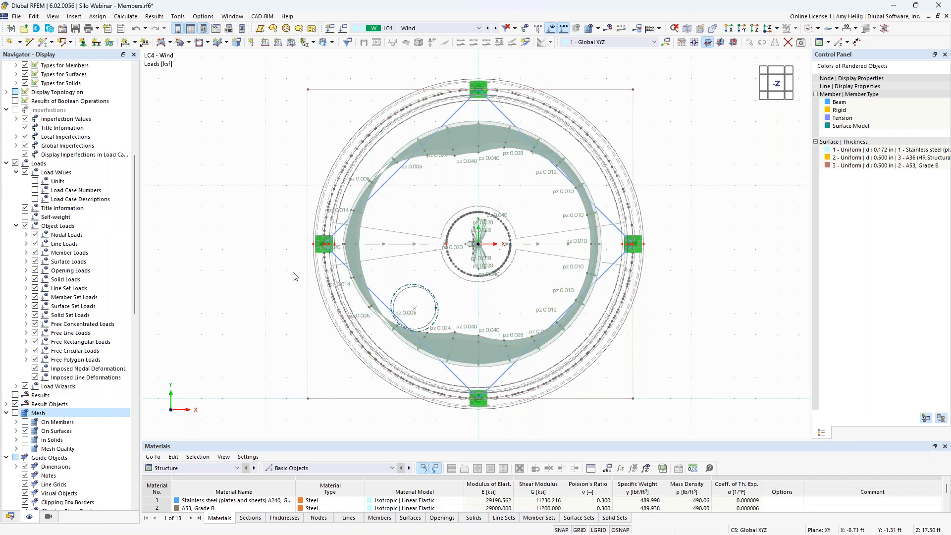
left_click(686, 31)
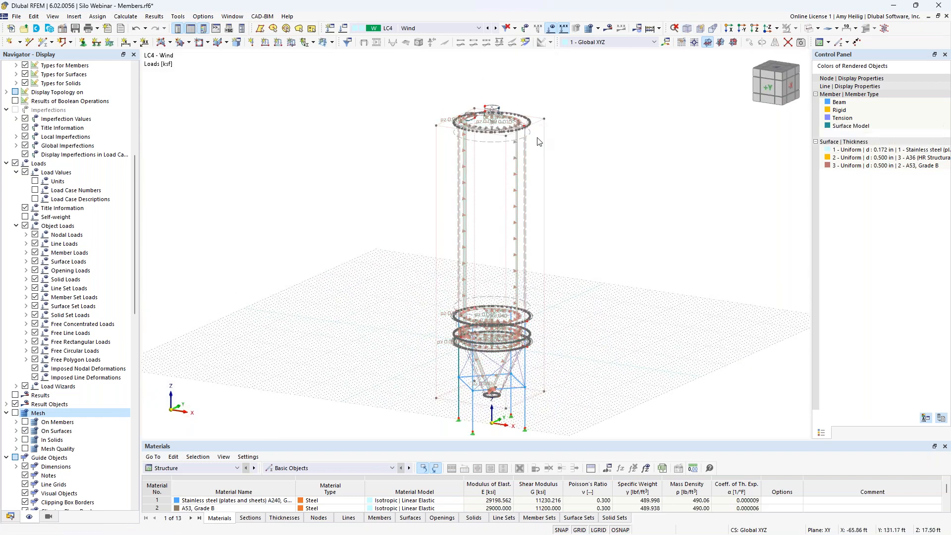
middle_click_drag(574, 376, 577, 314)
left_click(580, 530)
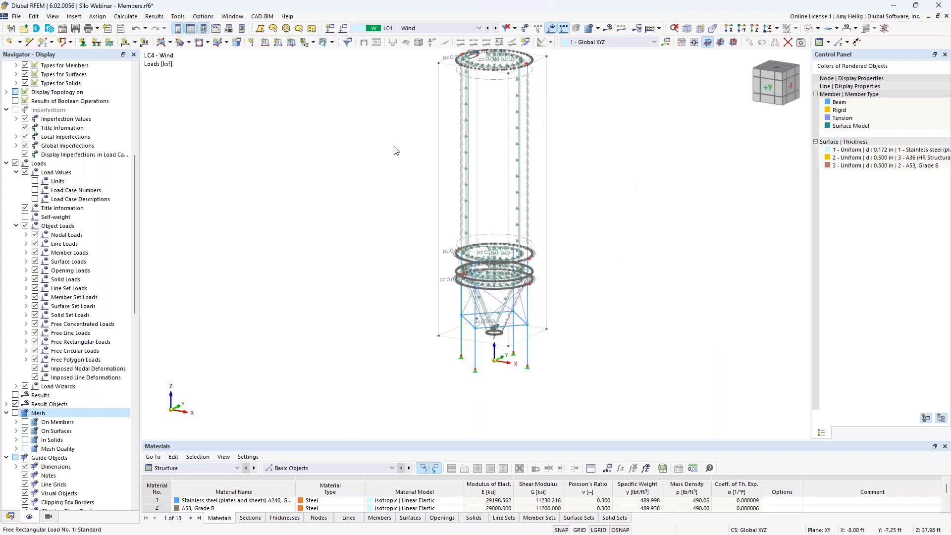
Deactivate the Section 2.4 (ASD) design situation DS2 and generate the load combinations for the remaining LRFD design situation
left_click(344, 29)
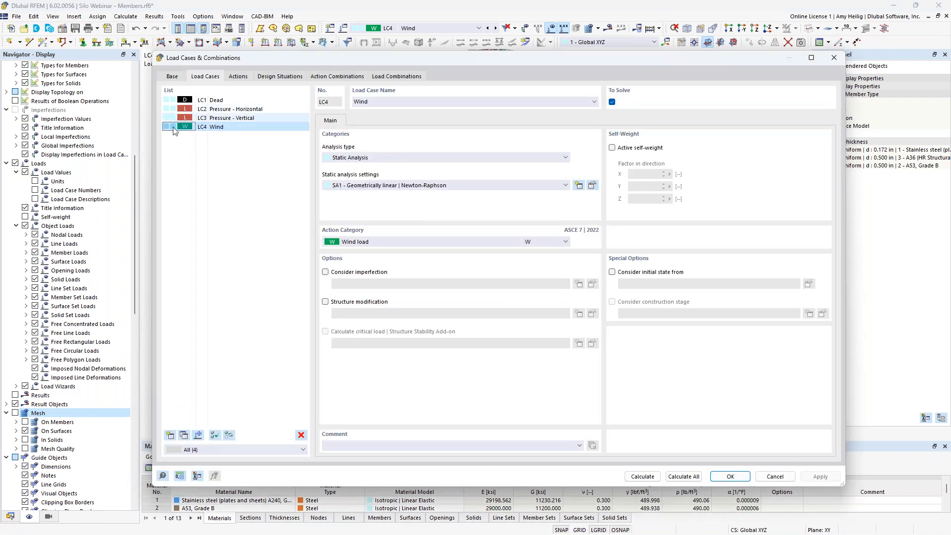
left_click(276, 78)
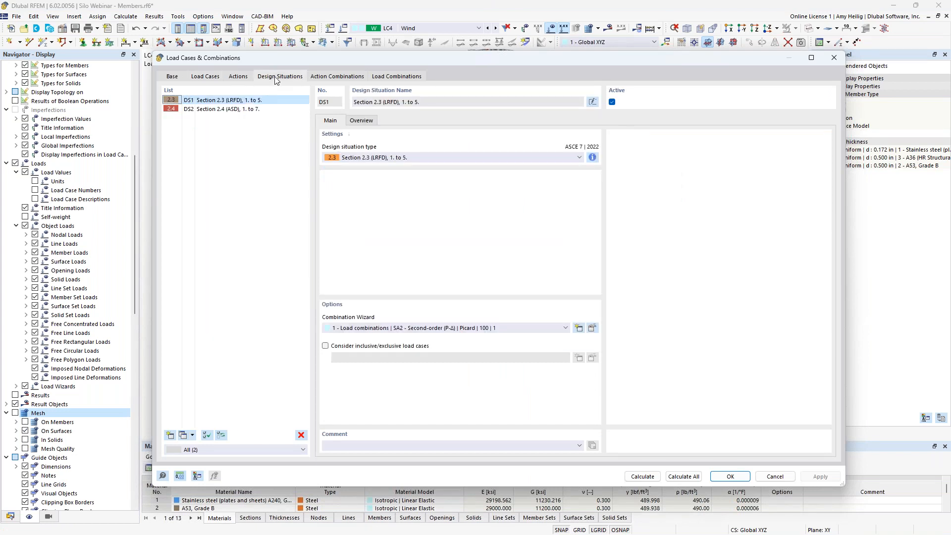
left_click(257, 110)
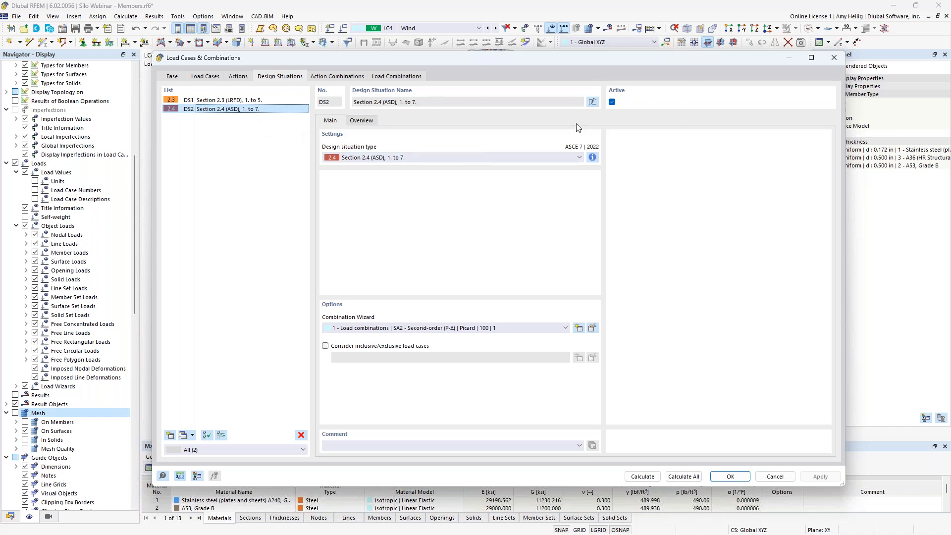
left_click(613, 102)
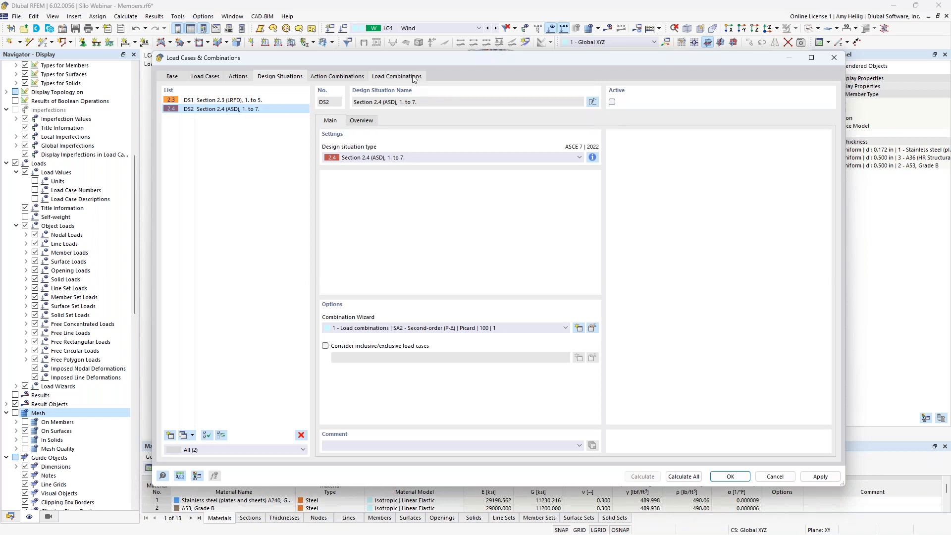
left_click(396, 76)
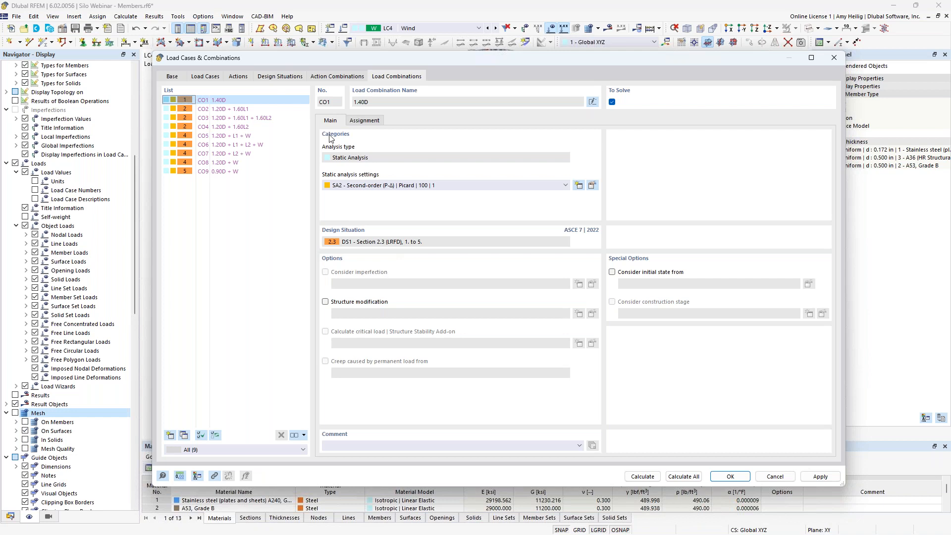
left_click(730, 477)
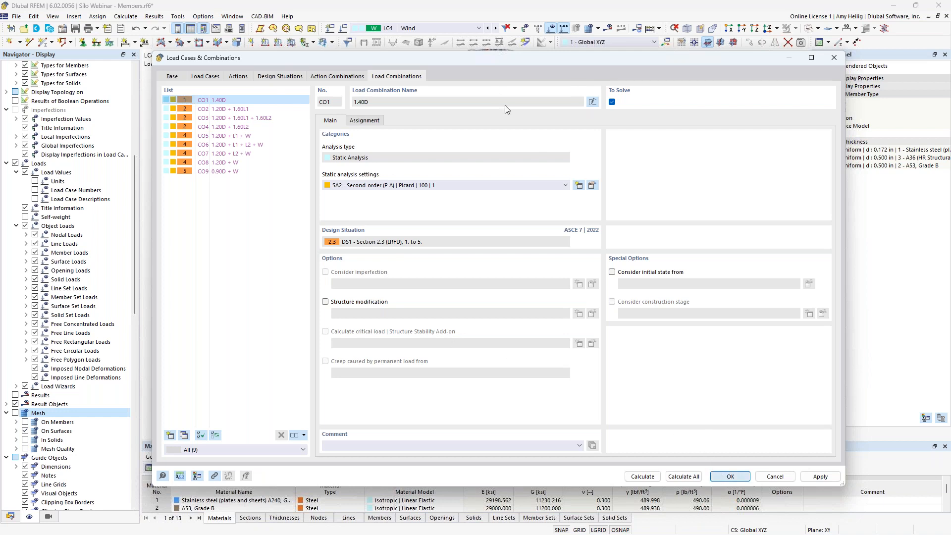
Display load combination CO3 (1.20D + 1.60L1 + 1.60L2) and examine its combined loads on the silo
left_click(467, 29)
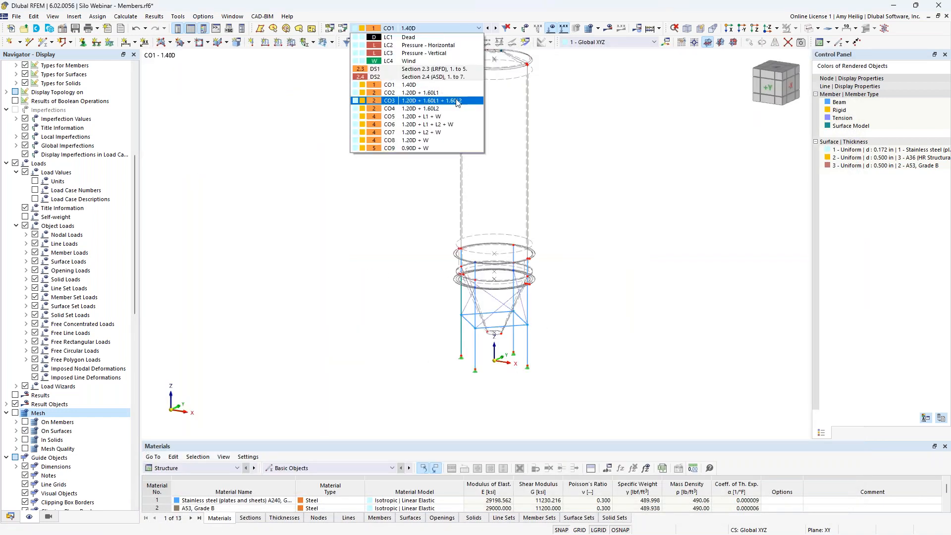
left_click(418, 101)
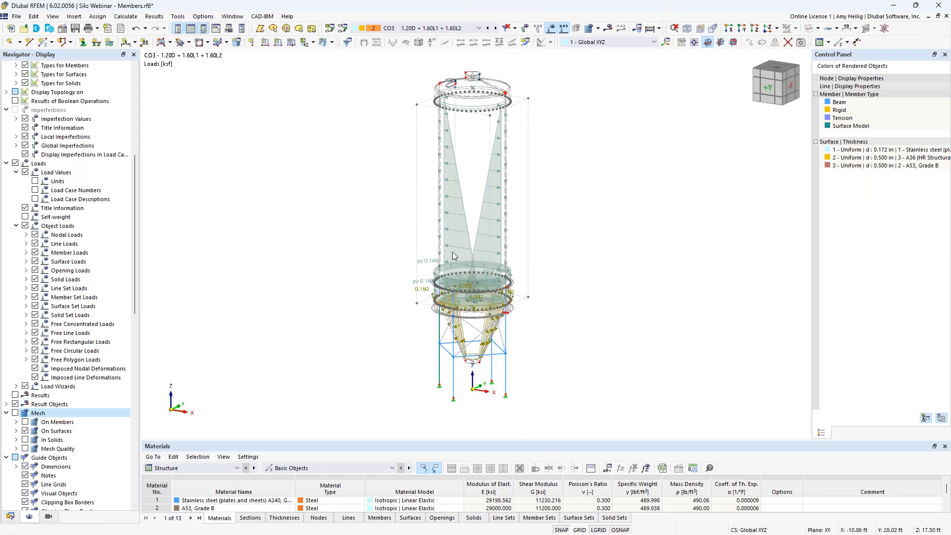
scroll(506, 325, "up", 2)
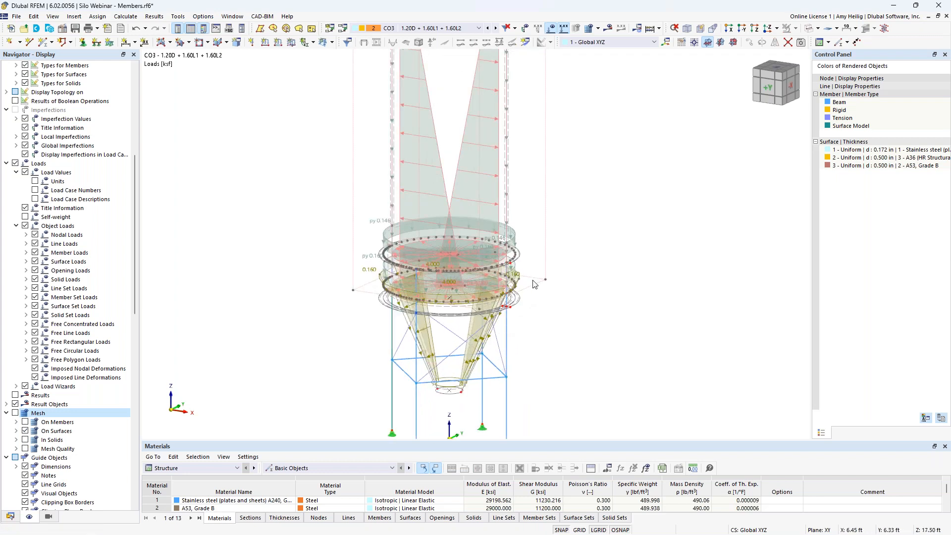
scroll(594, 220, "down", 1)
middle_click_drag(601, 192, 582, 255)
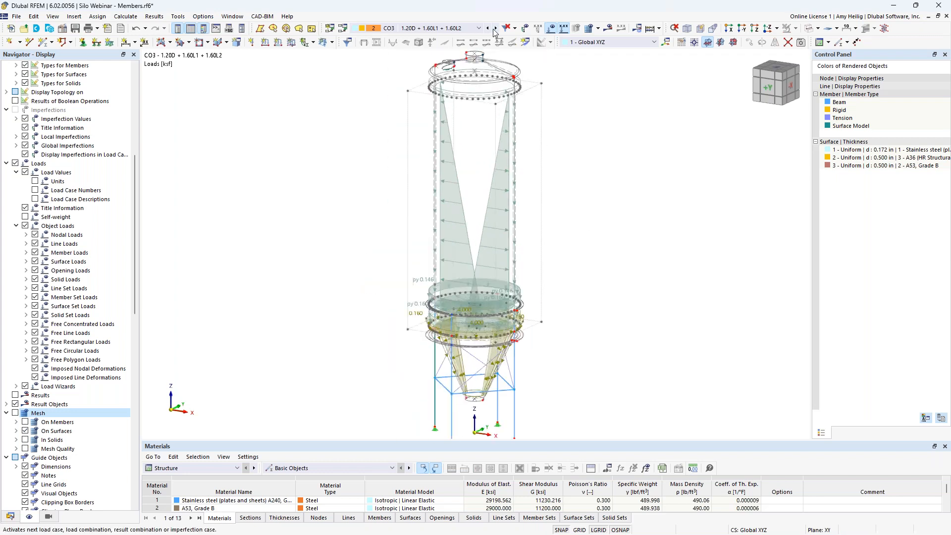
Activate load combination CO5 (1.20D + L1 + W) and calculate the current loading
left_click(495, 28)
left_click(496, 29)
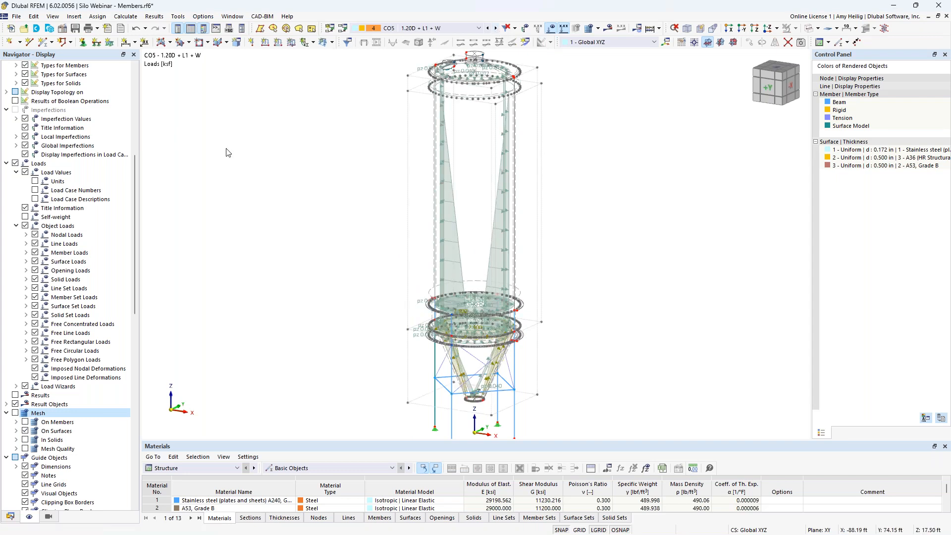
left_click(125, 17)
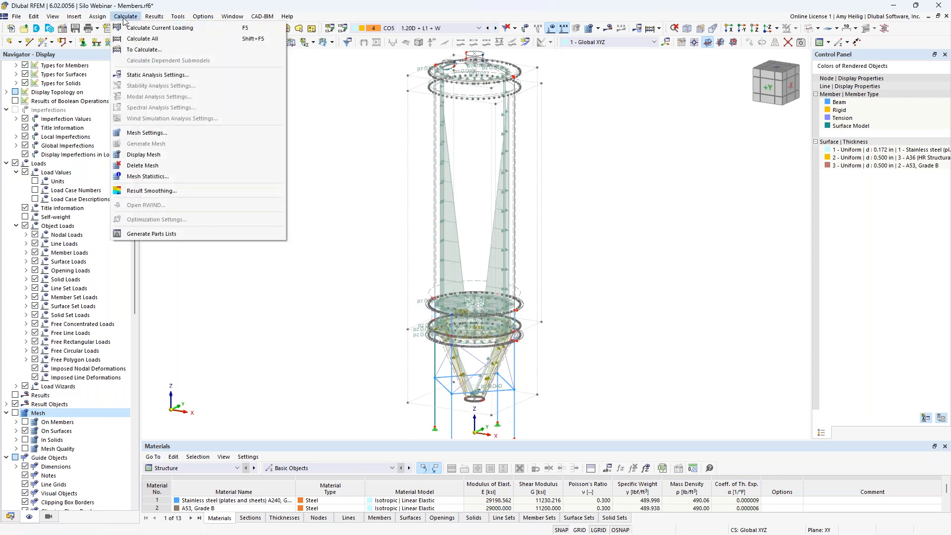
left_click(158, 28)
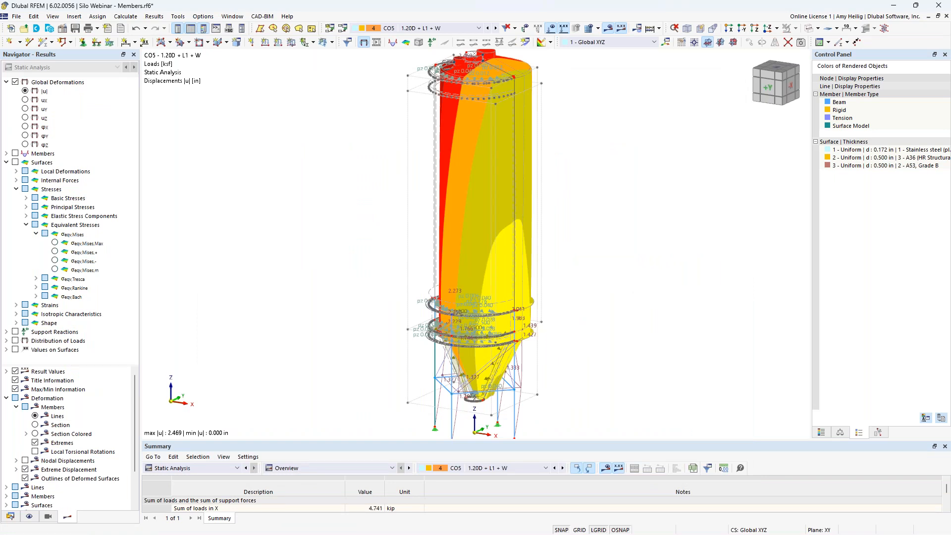
Collapse the surface and deformation result options and hide the loads in the CO5 displacement view
scroll(312, 241, "up", 2)
left_click(6, 162)
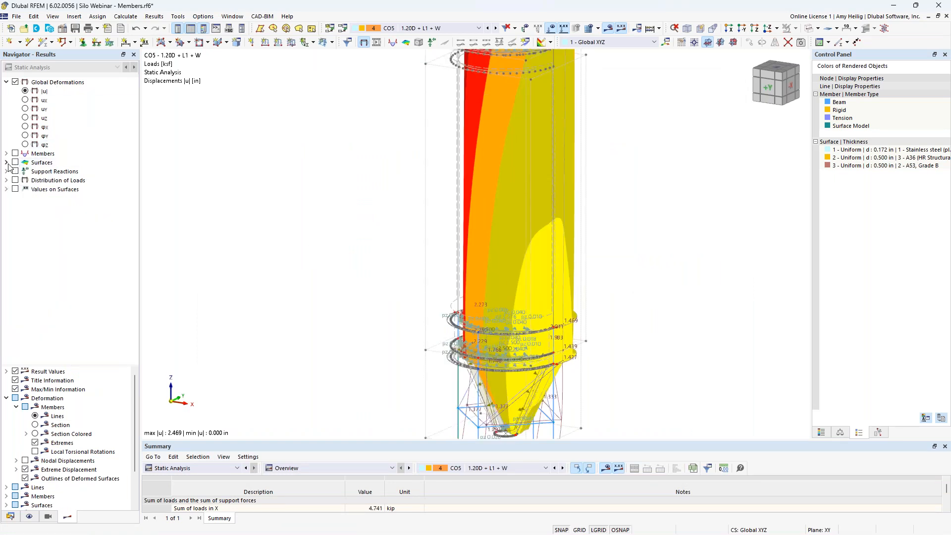
left_click(6, 399)
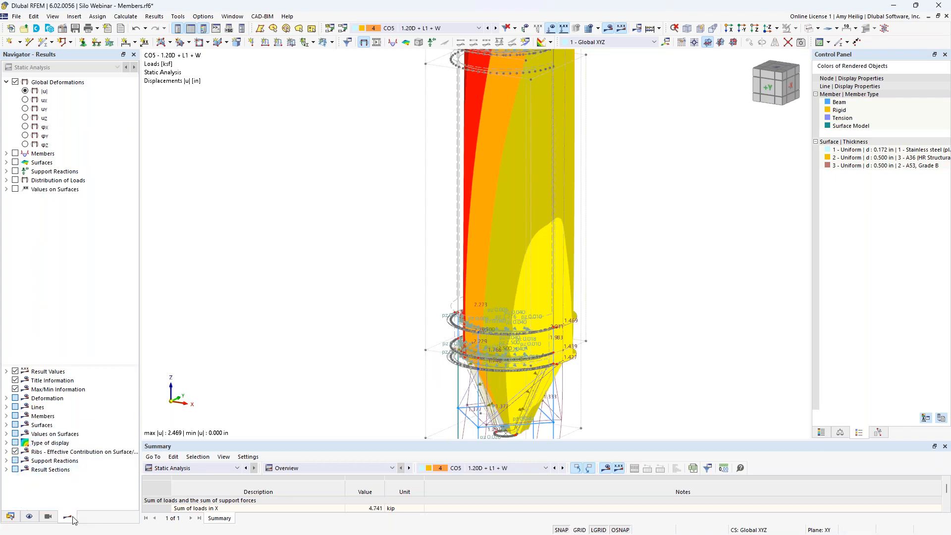
scroll(361, 268, "down", 2)
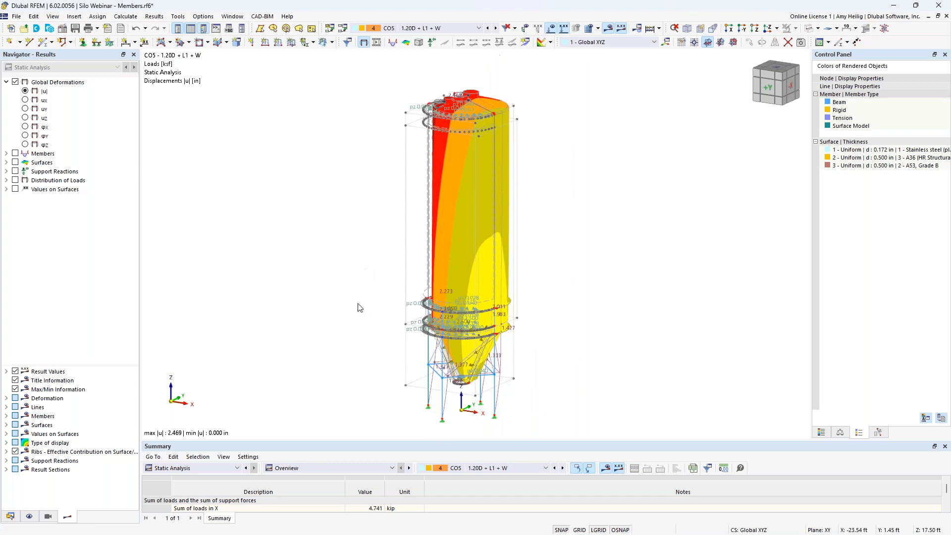
left_click(551, 28)
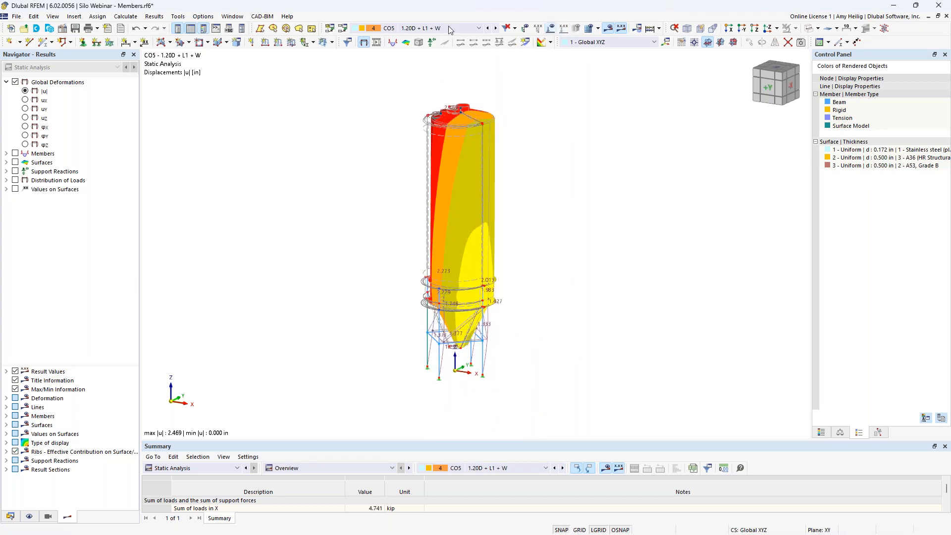
left_click(423, 30)
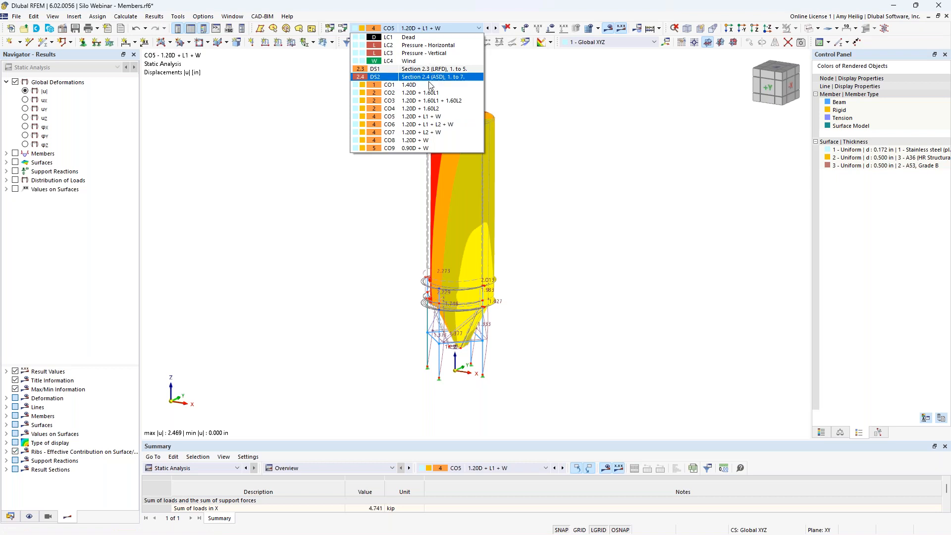
left_click(286, 185)
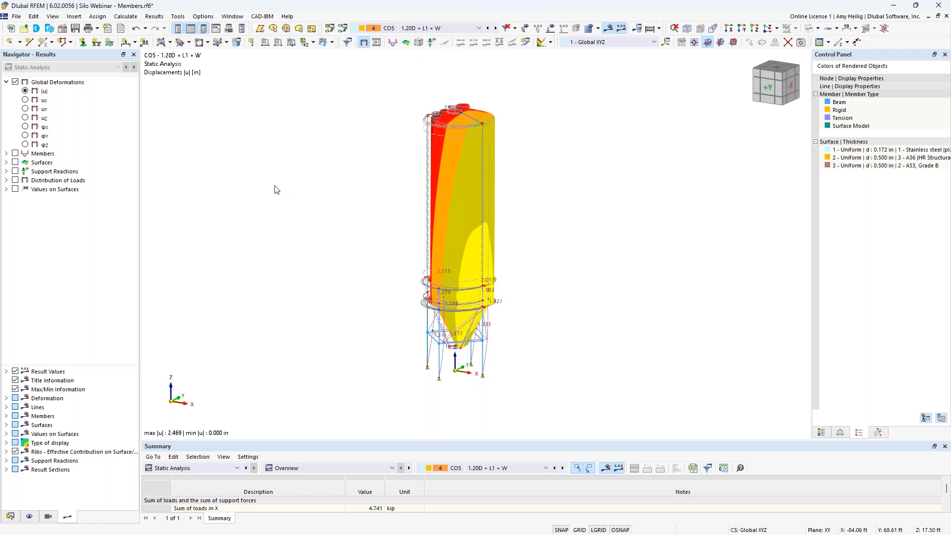
Set the member deformation display to Section Colored
left_click(6, 398)
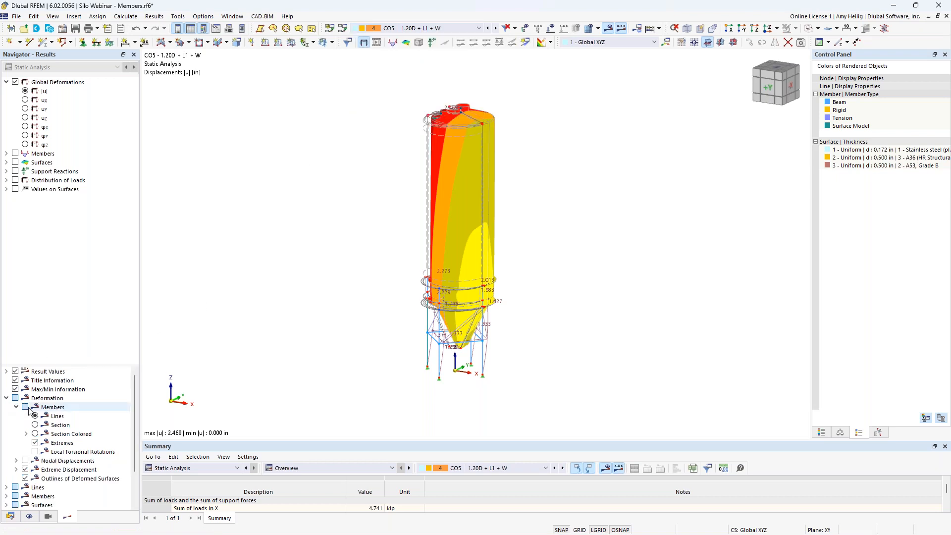
left_click(36, 434)
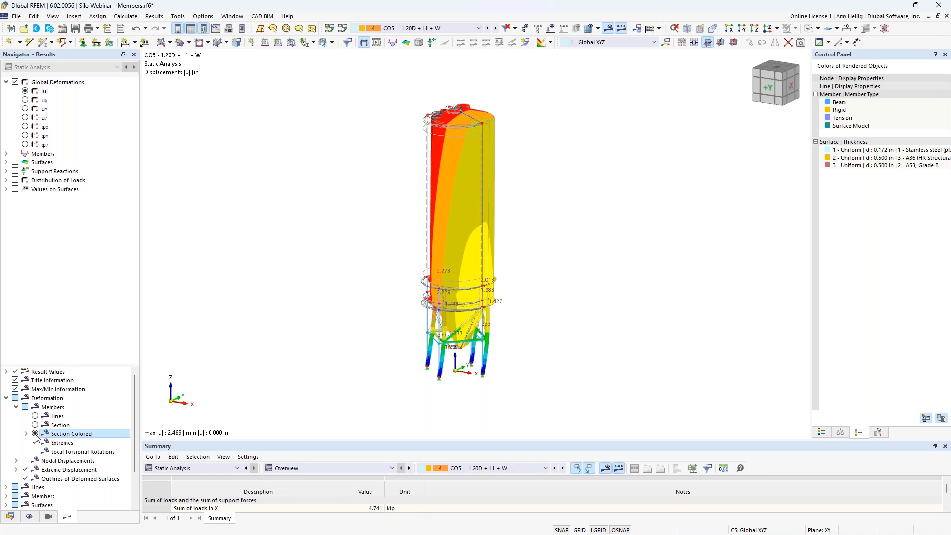
scroll(427, 349, "up", 1)
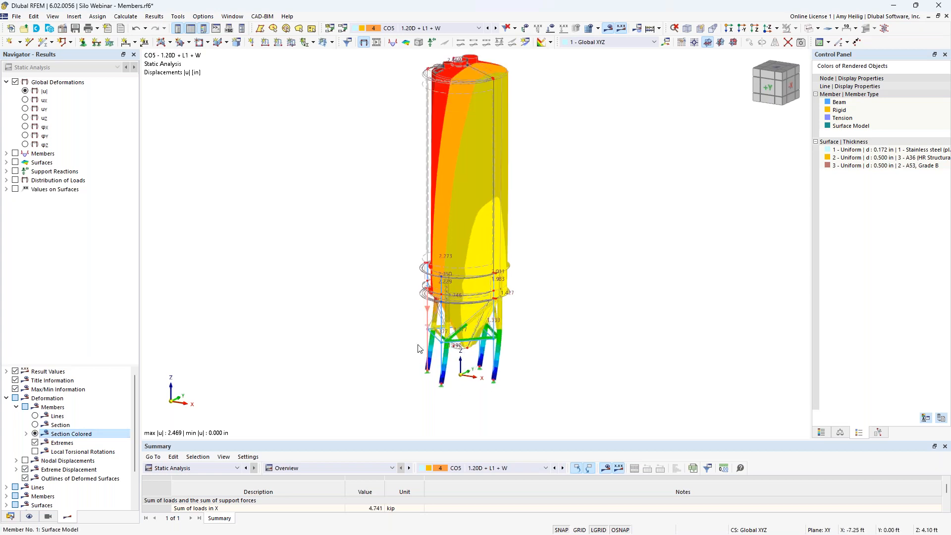
Collapse the deformation options, show the displacement colour scale and compare load combinations CO6 to CO9, returning to CO7
left_click(7, 399)
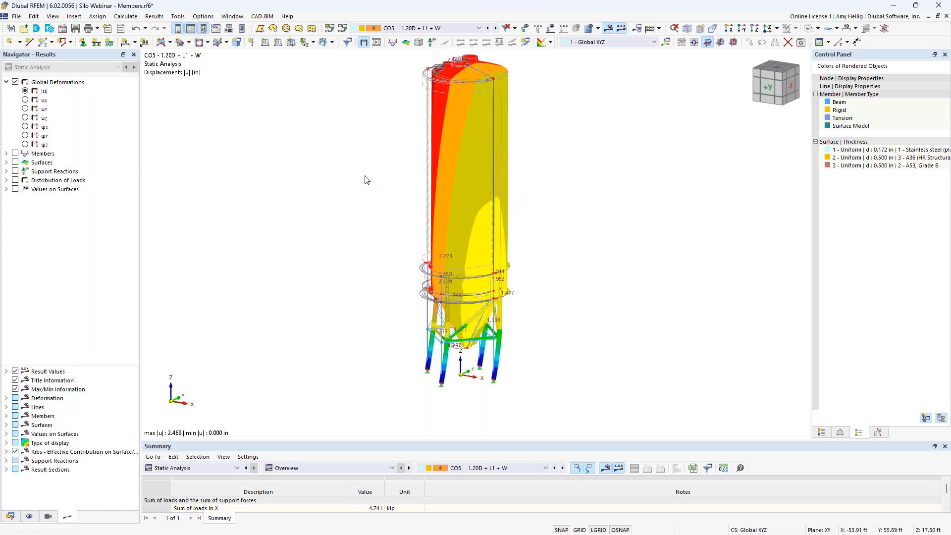
left_click(496, 29)
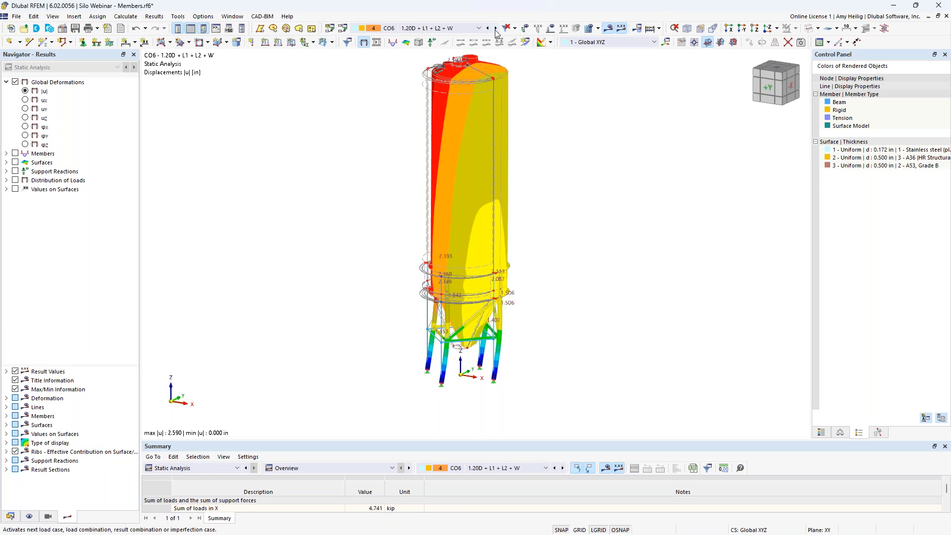
left_click(495, 29)
left_click(495, 29)
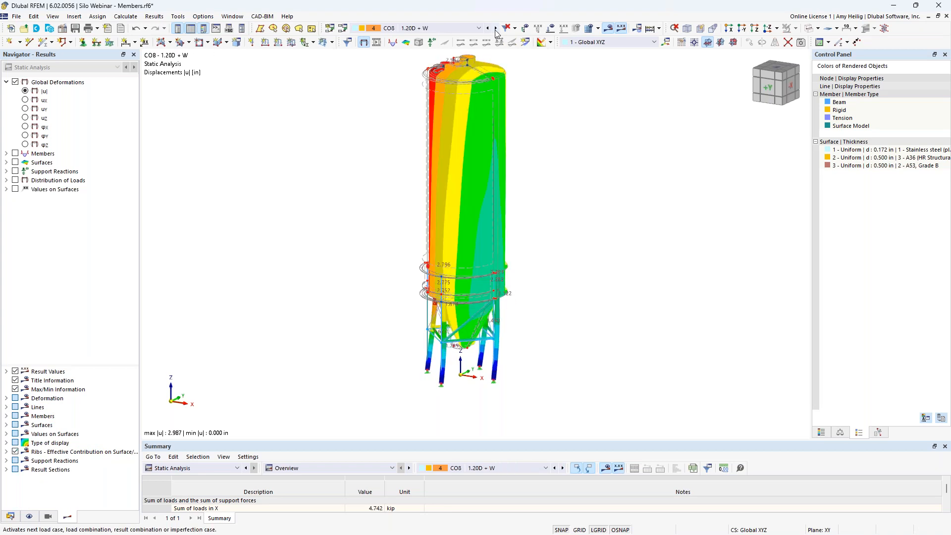
left_click(820, 433)
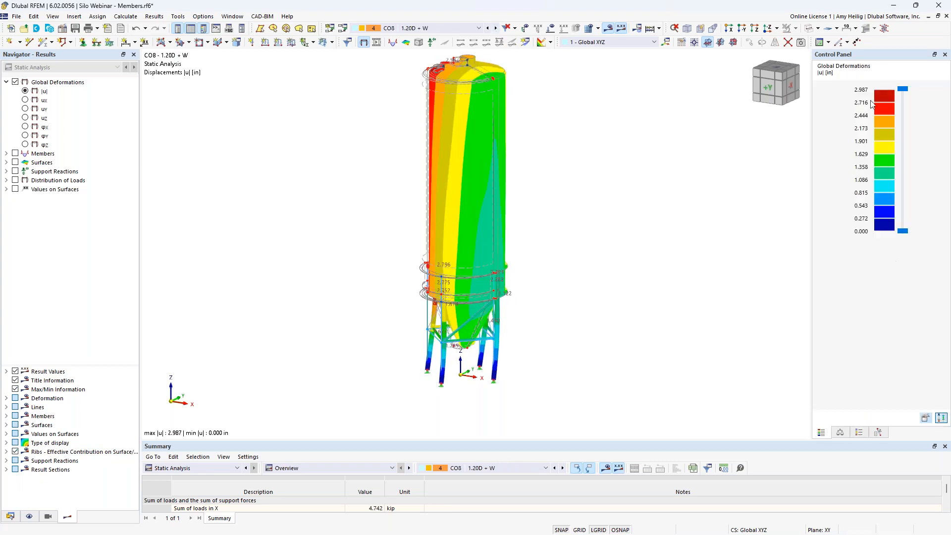
left_click(495, 28)
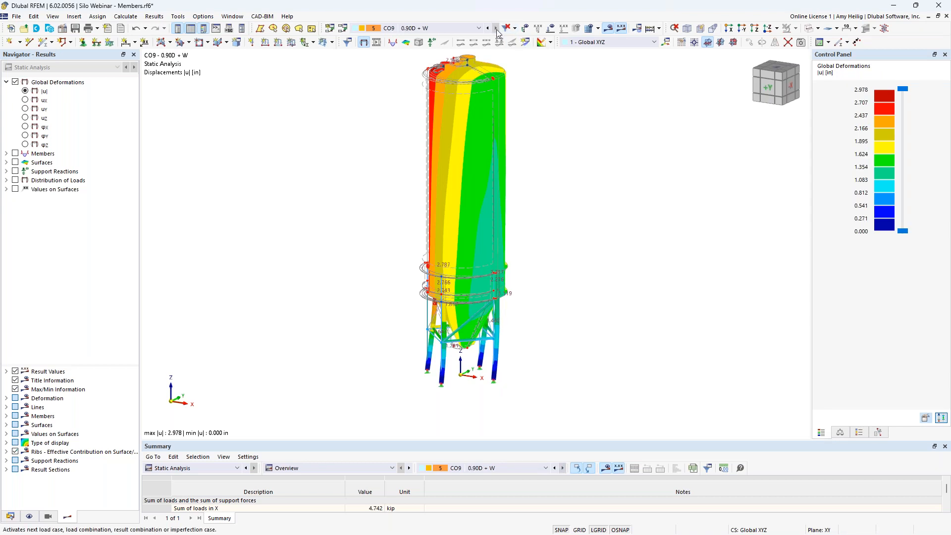
left_click(488, 29)
left_click(488, 29)
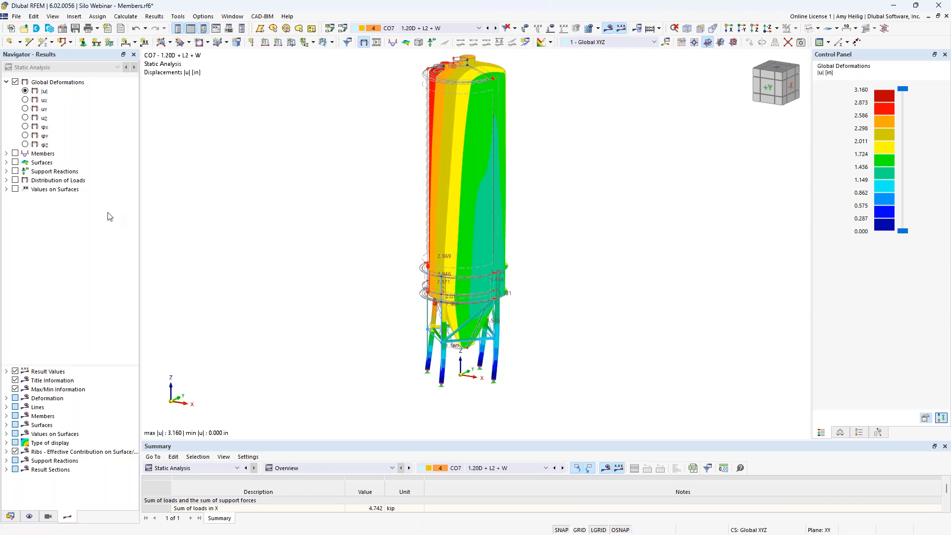
Turn on the Distribution of Loads results and display them for load case LC4 Wind
left_click(7, 180)
left_click(16, 180)
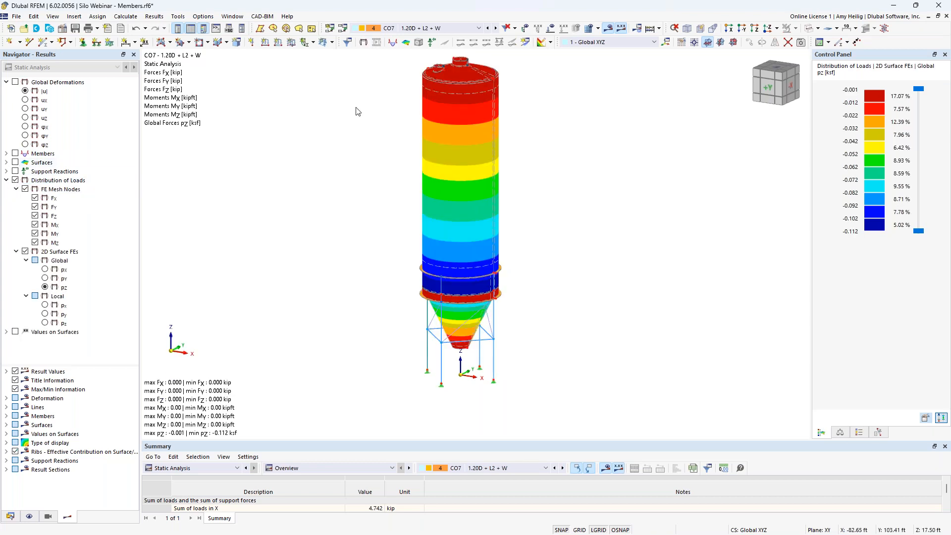
left_click(421, 28)
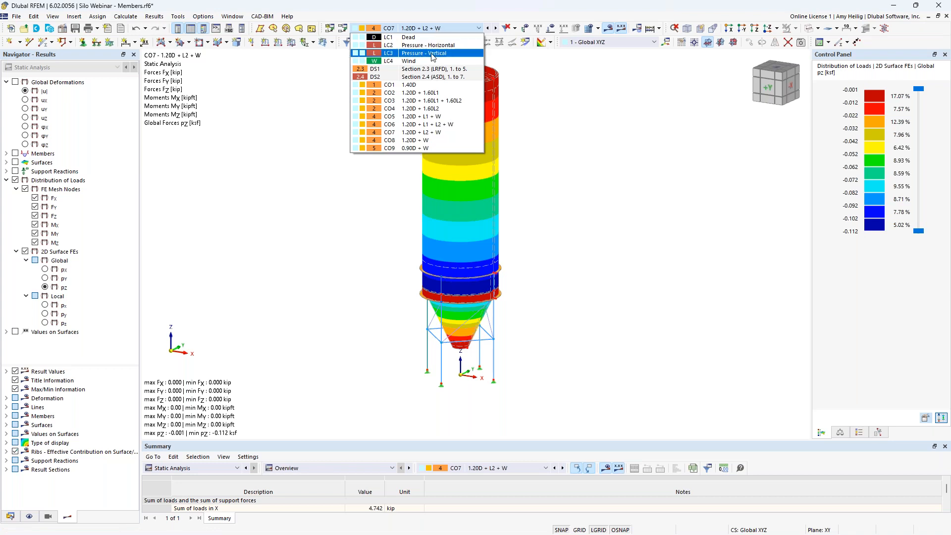
left_click(432, 61)
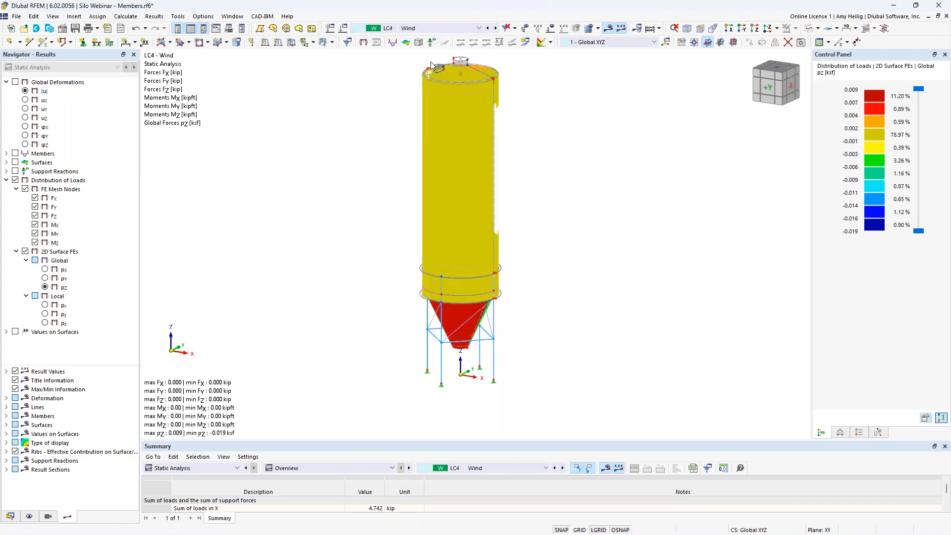
middle_click_drag(532, 251, 627, 246, "ctrl")
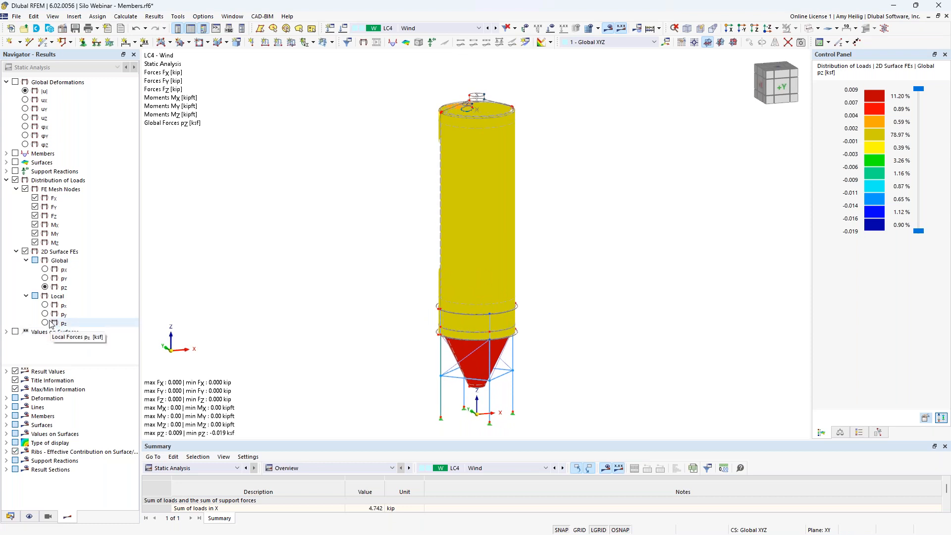
Show the wind load distribution as global px and examine it around the silo shell and hopper
left_click(45, 269)
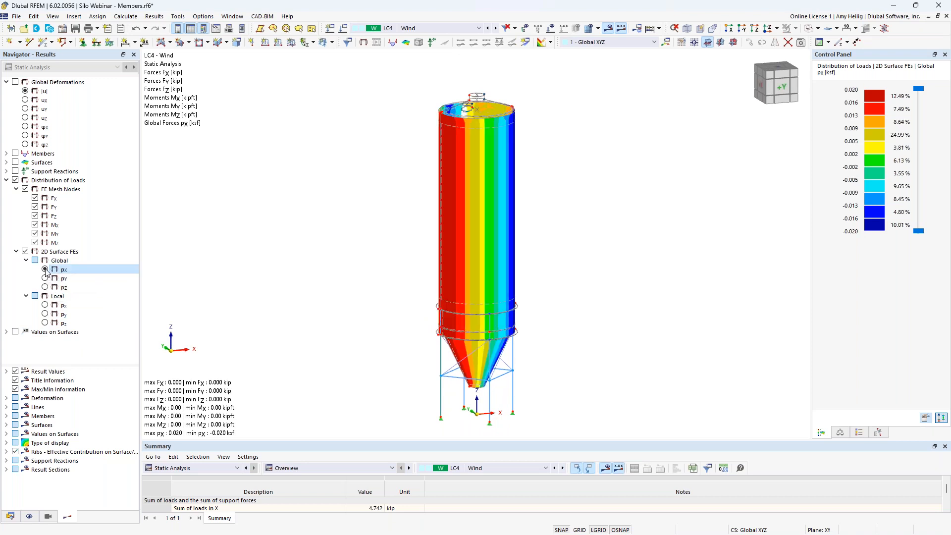
middle_click_drag(423, 309, 420, 282)
scroll(427, 279, "up", 2)
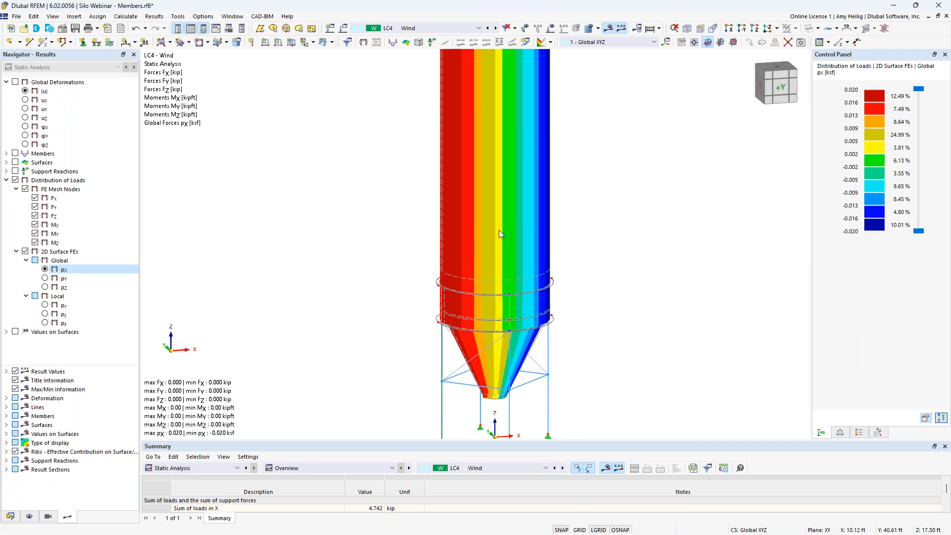
middle_click_drag(590, 231, 598, 264)
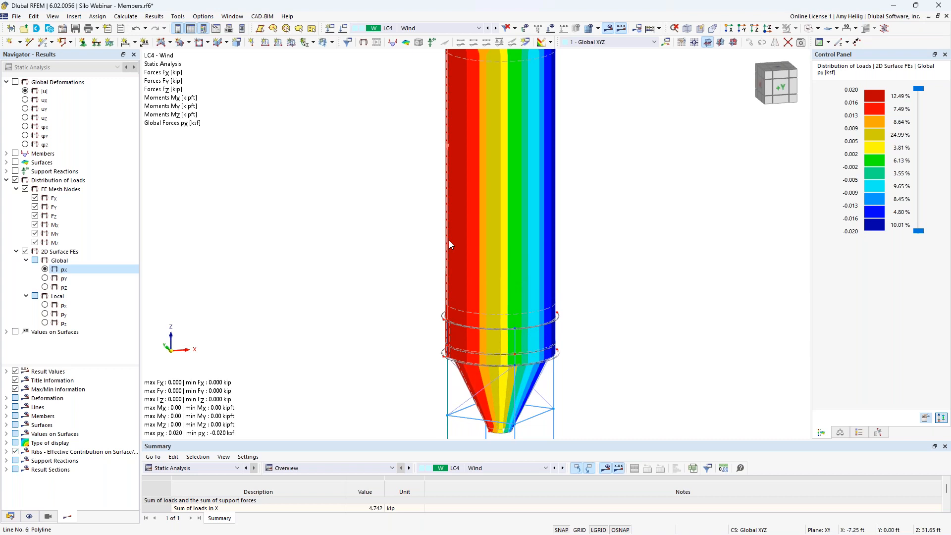
middle_click_drag(587, 264, 553, 258, "ctrl")
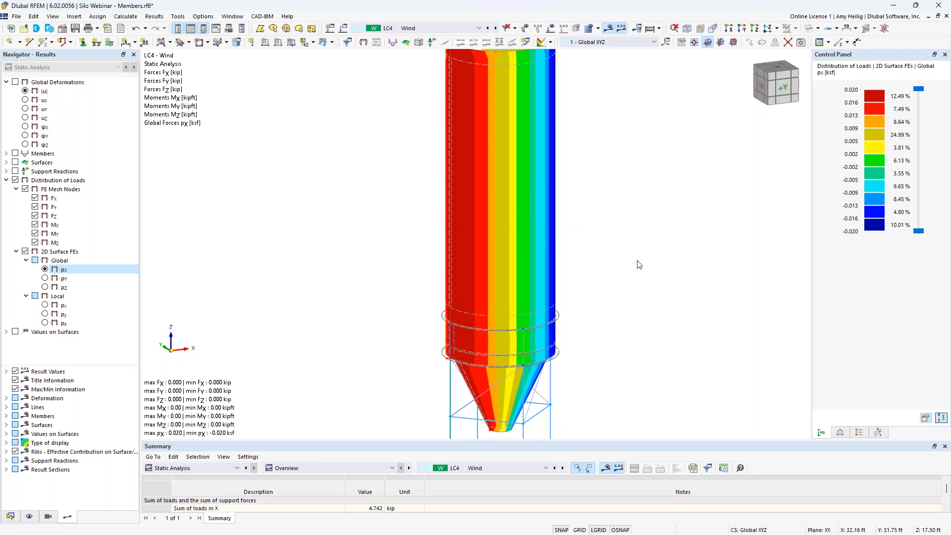
middle_click_drag(623, 263, 577, 260, "ctrl")
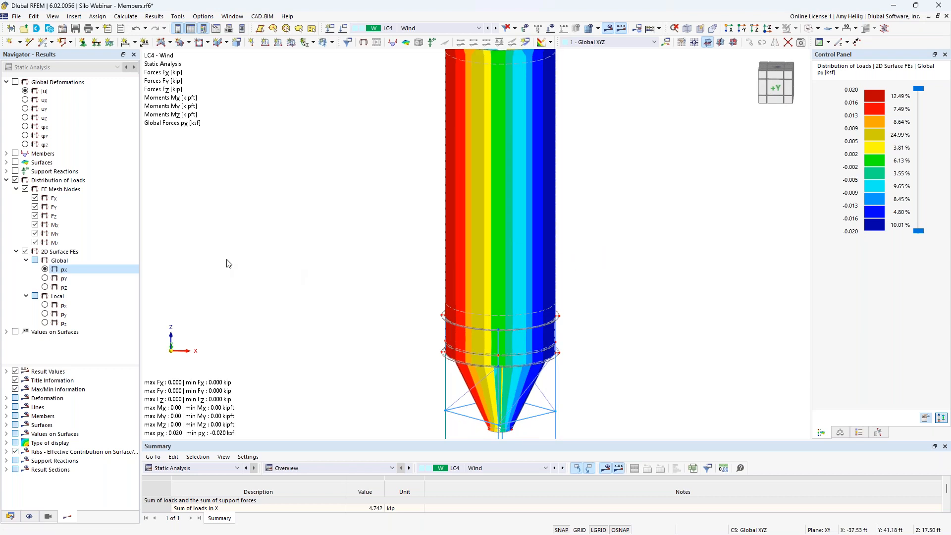
Display the local pz load distribution for LC2 Pressure - Horizontal and hide the FE mesh node results
left_click(452, 31)
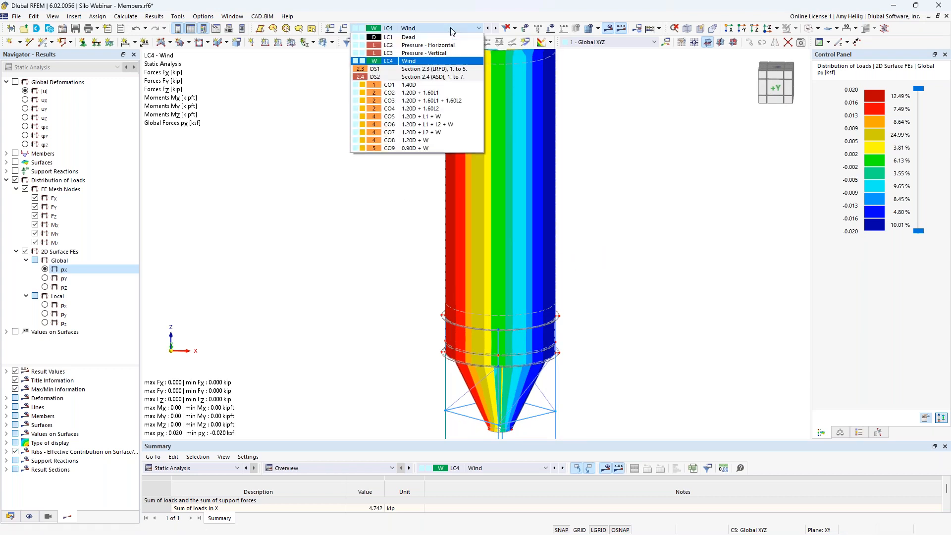
left_click(452, 46)
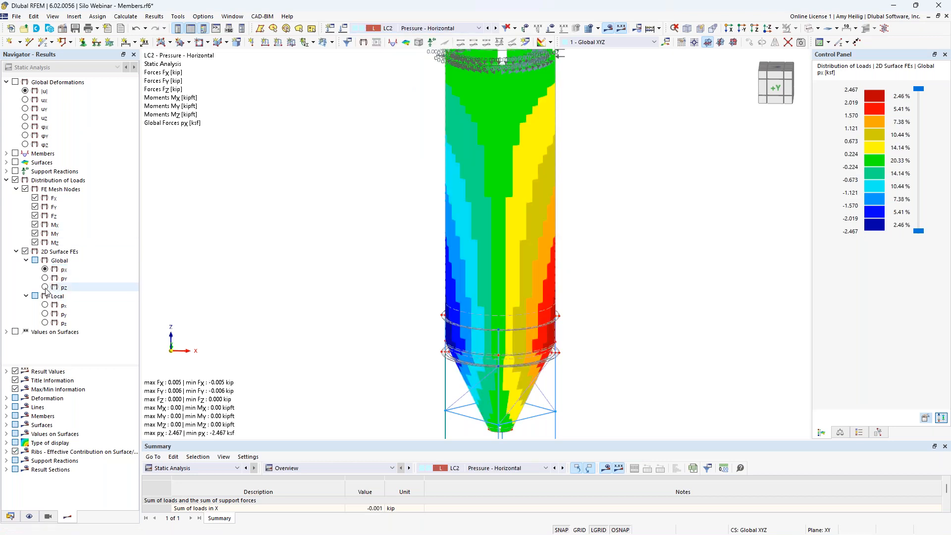
left_click(45, 322)
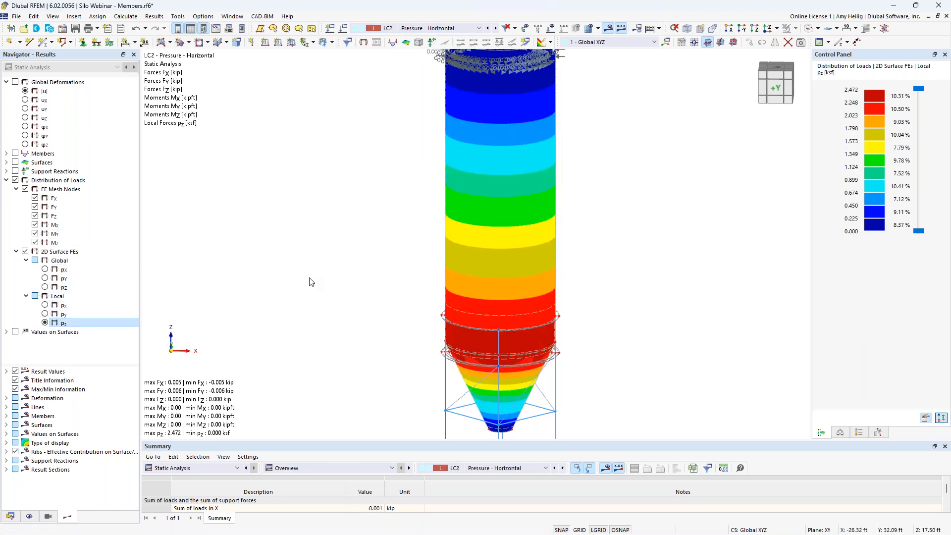
scroll(373, 288, "down", 1)
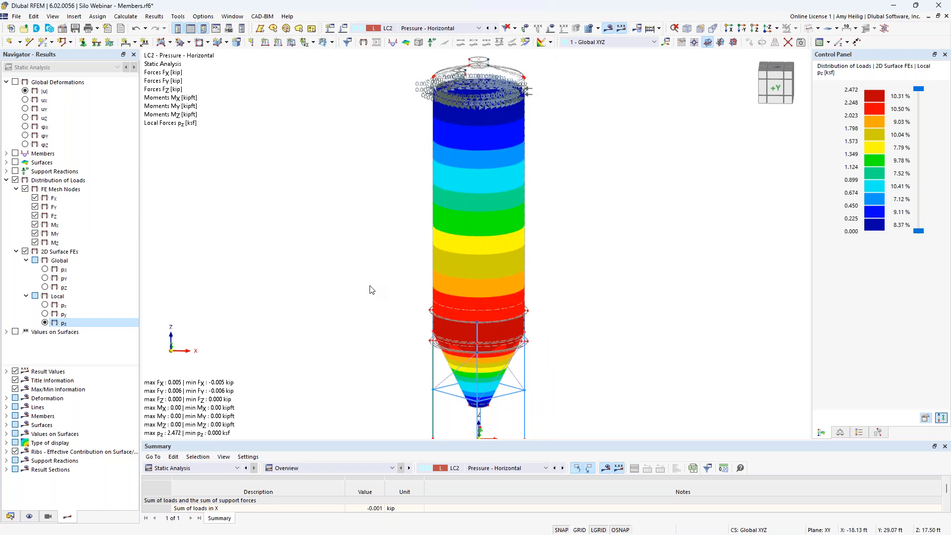
left_click(25, 189)
middle_click_drag(530, 338, 531, 311)
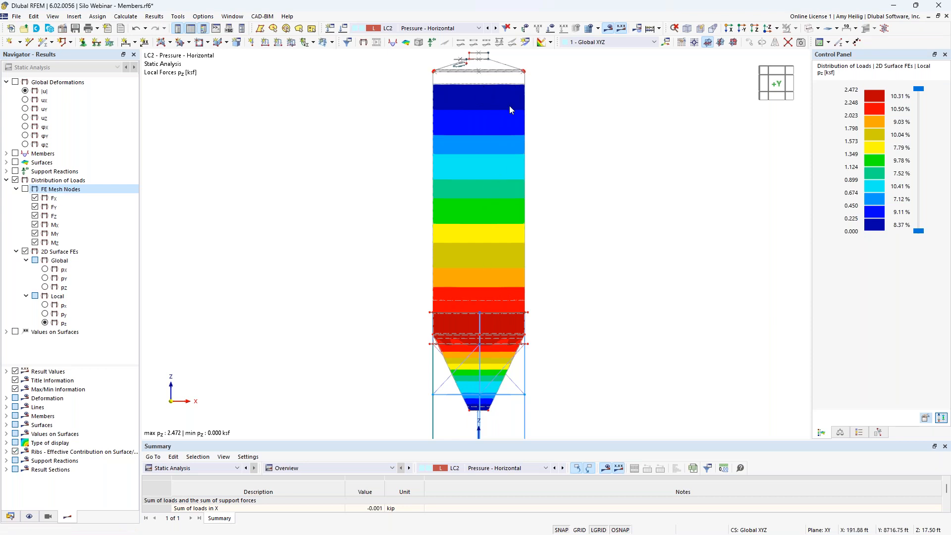
middle_click_drag(564, 144, 591, 167, "ctrl")
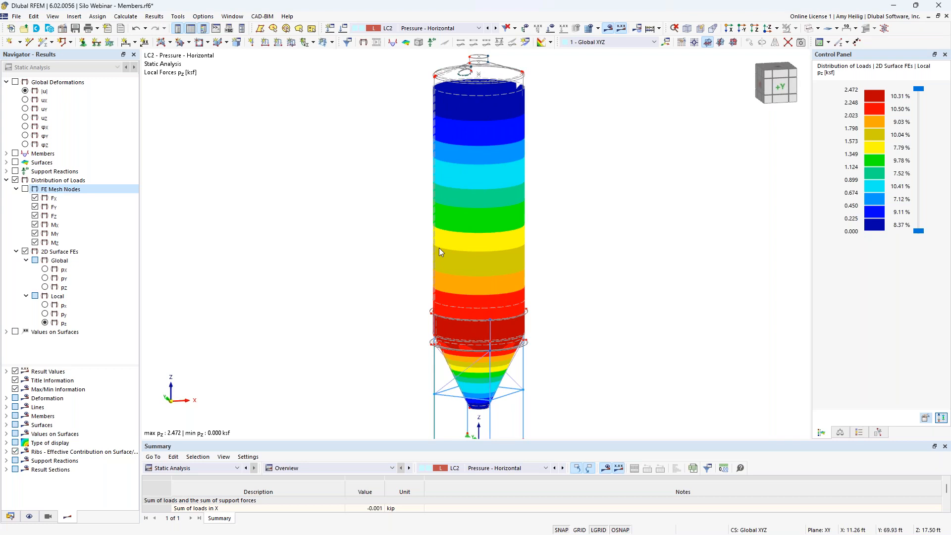
Switch from the load distribution to the member results and examine the axial forces N in the silo's support legs
left_click(6, 181)
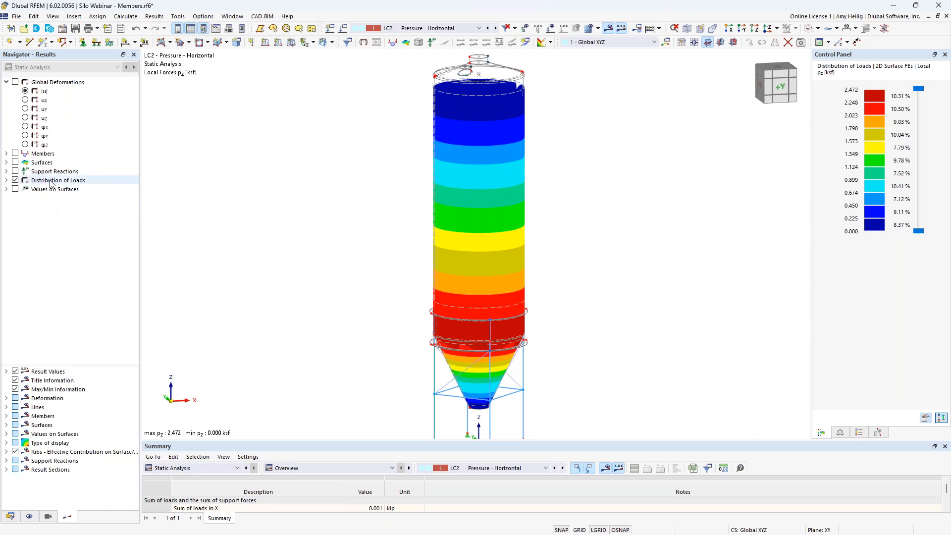
left_click(6, 153)
left_click(16, 154)
middle_click_drag(359, 282, 368, 218)
left_click(15, 269)
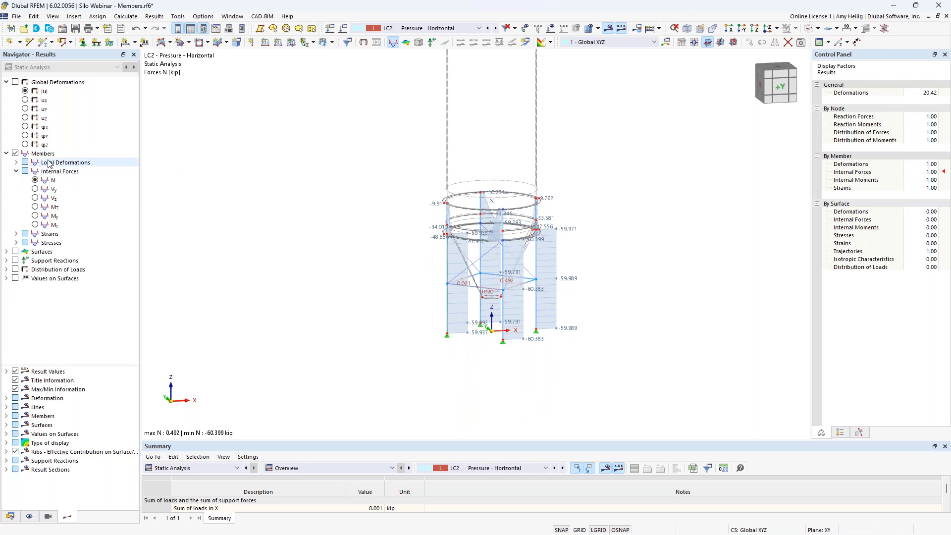
scroll(503, 278, "up", 4)
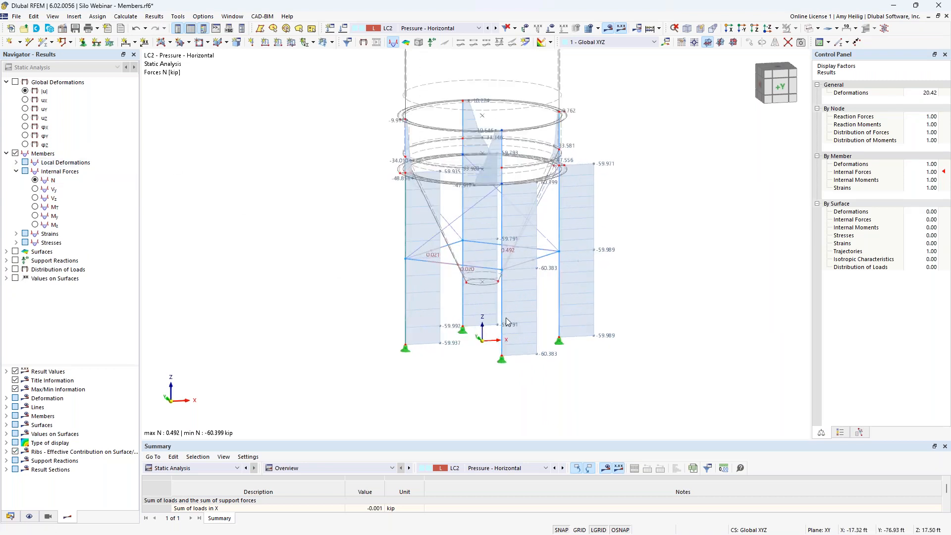
Review the member shear force Vz and the bending moments My and Mz for LC2 Pressure - Horizontal
left_click(34, 197)
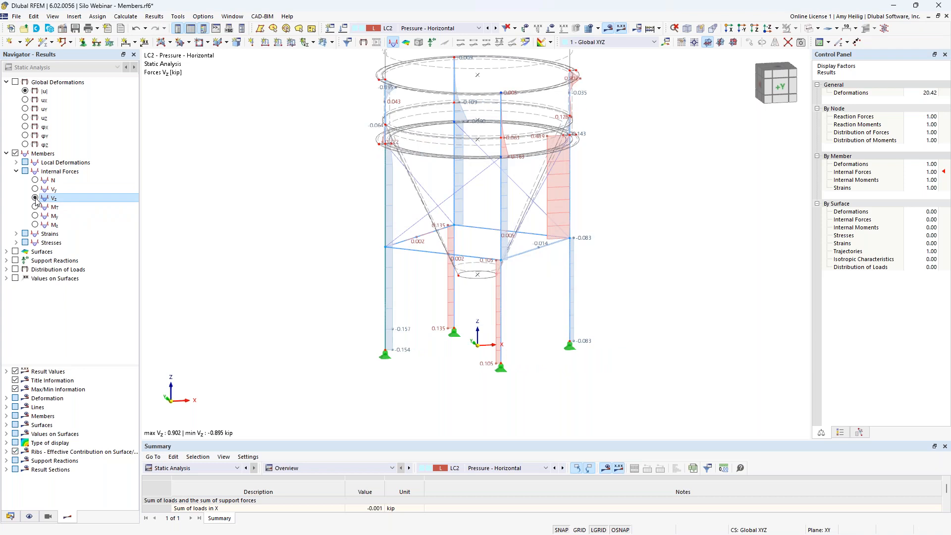
left_click(34, 216)
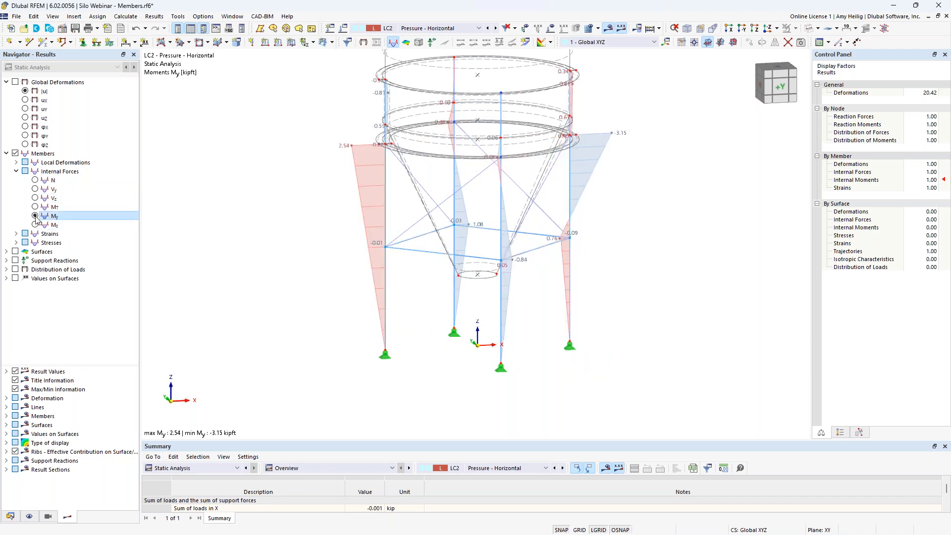
left_click(35, 225)
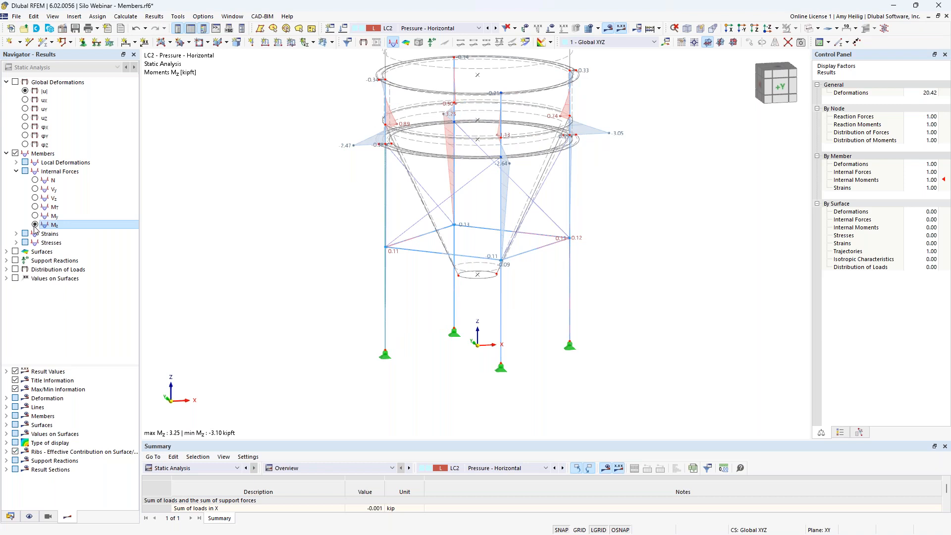
Display the member axial forces N for load combination CO3 (1.20D + 1.60L1 + 1.60L2)
left_click(462, 31)
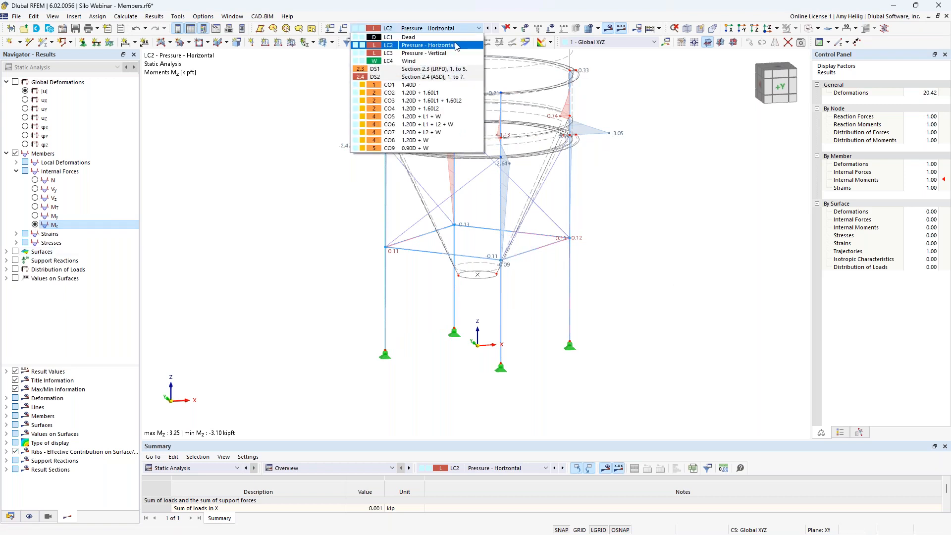
left_click(447, 101)
left_click(43, 180)
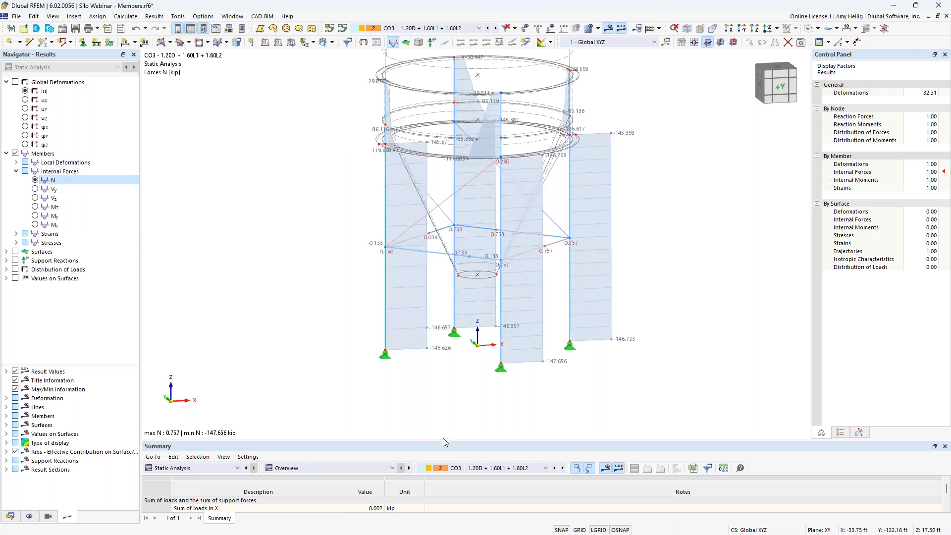
Enlarge the results table, list the CO3 internal forces by member, and shrink the table again
left_click_drag(442, 440, 449, 350)
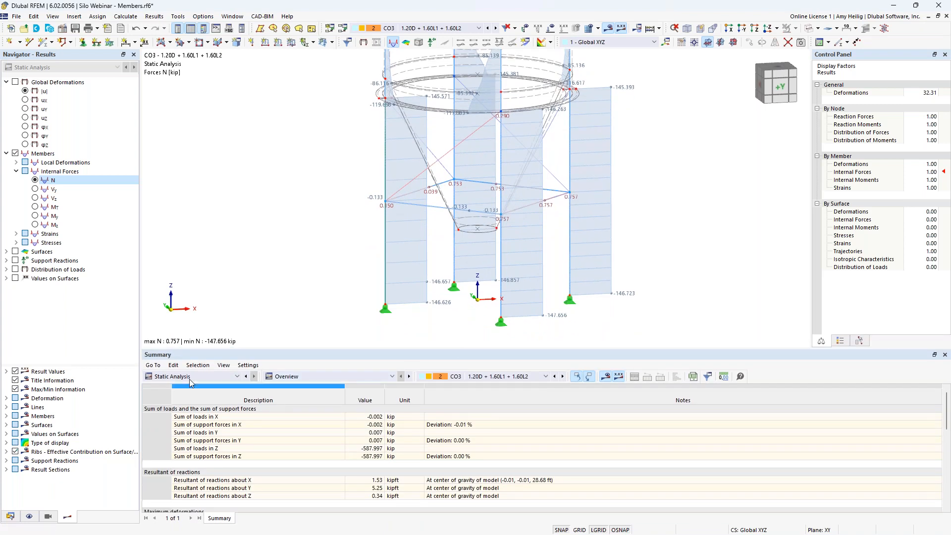
left_click(280, 378)
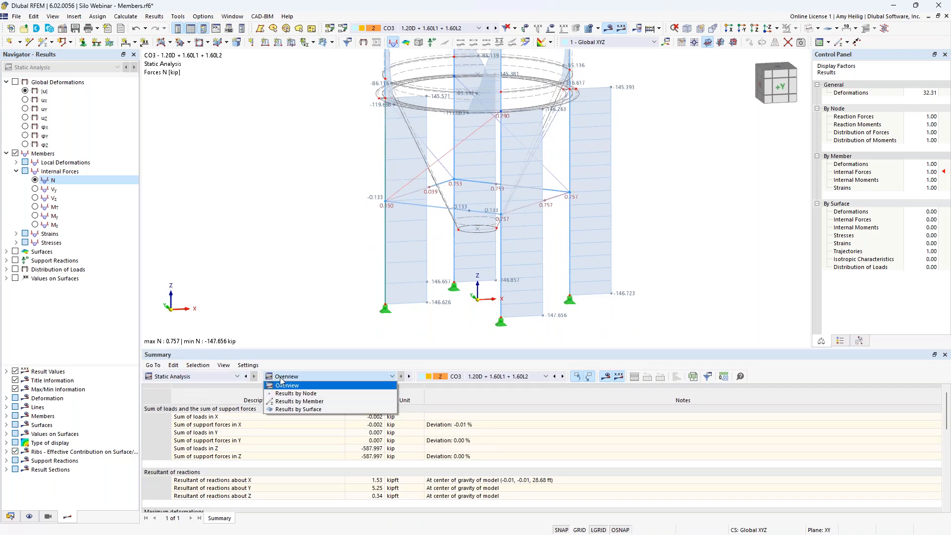
left_click(291, 402)
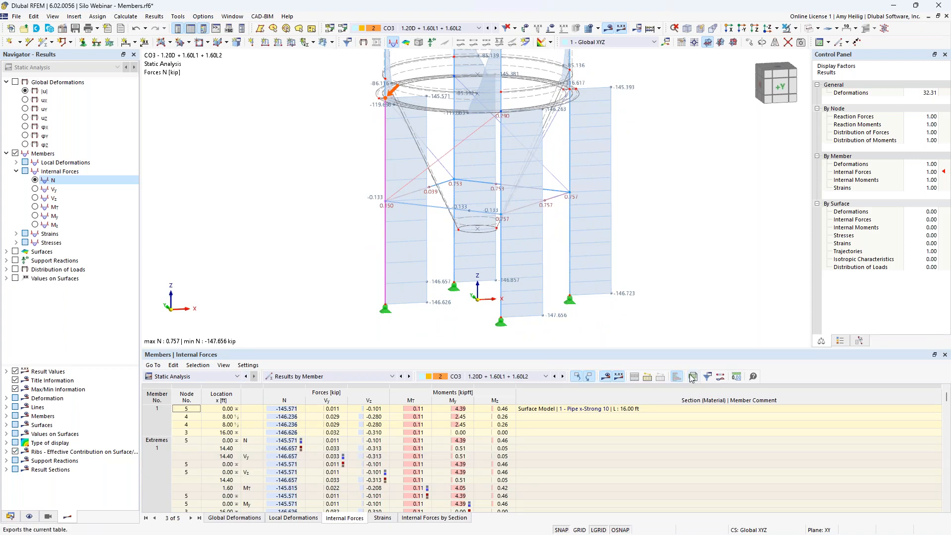
left_click_drag(646, 348, 638, 414)
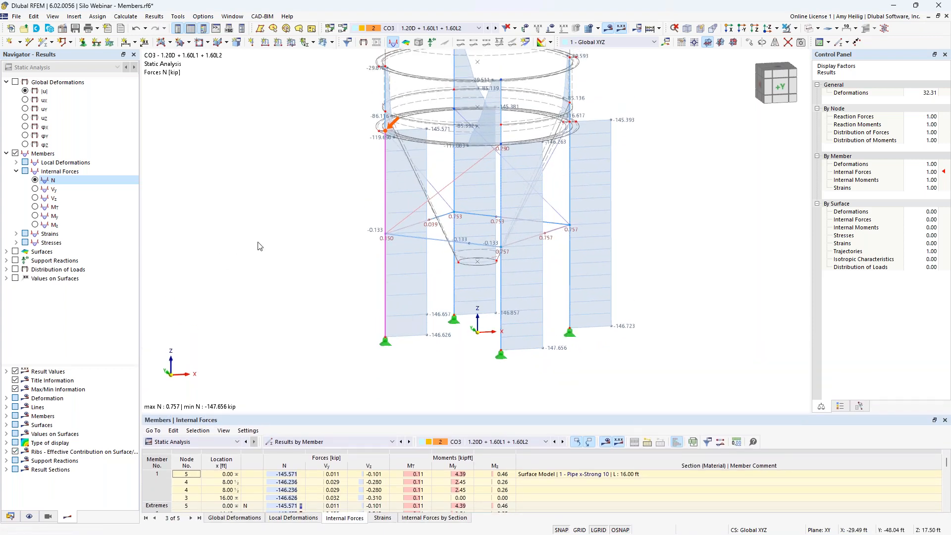
Switch from member results to the surfaces' maximum equivalent von Mises stresses and show their colour scale for the lower silo
left_click(6, 153)
left_click(15, 154)
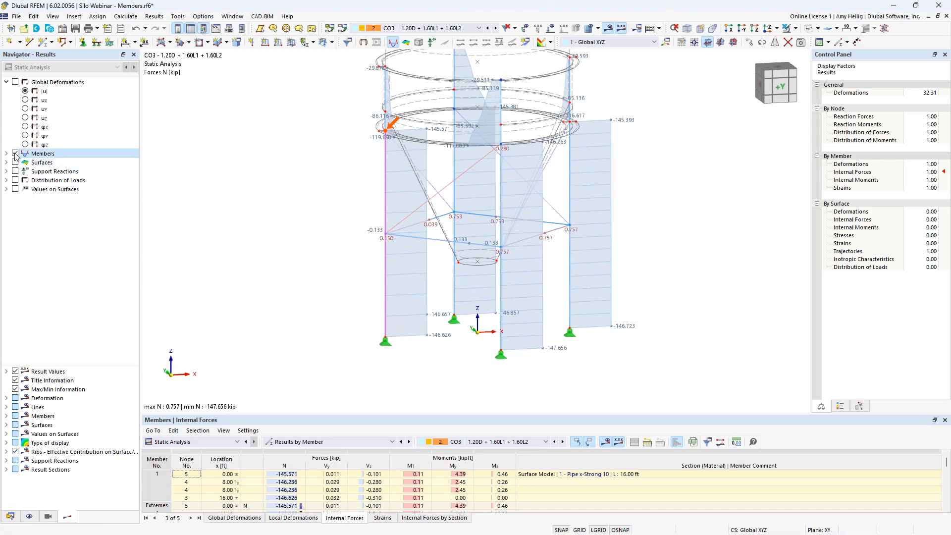
left_click(6, 163)
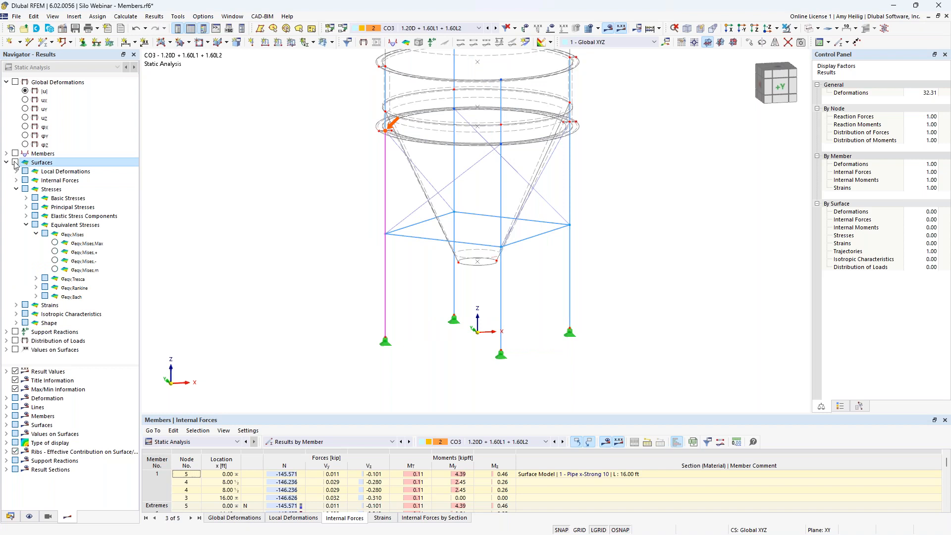
left_click(15, 162)
scroll(395, 205, "down", 5)
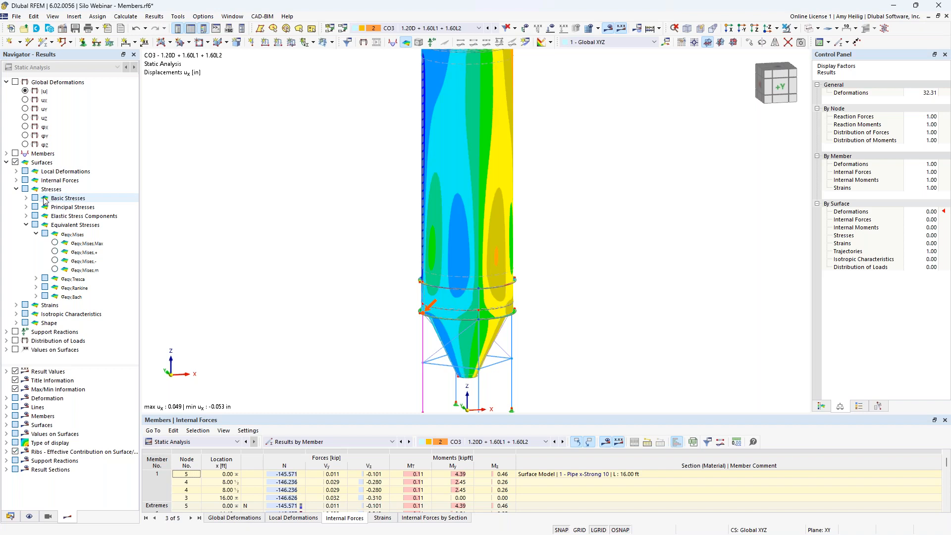
left_click(54, 243)
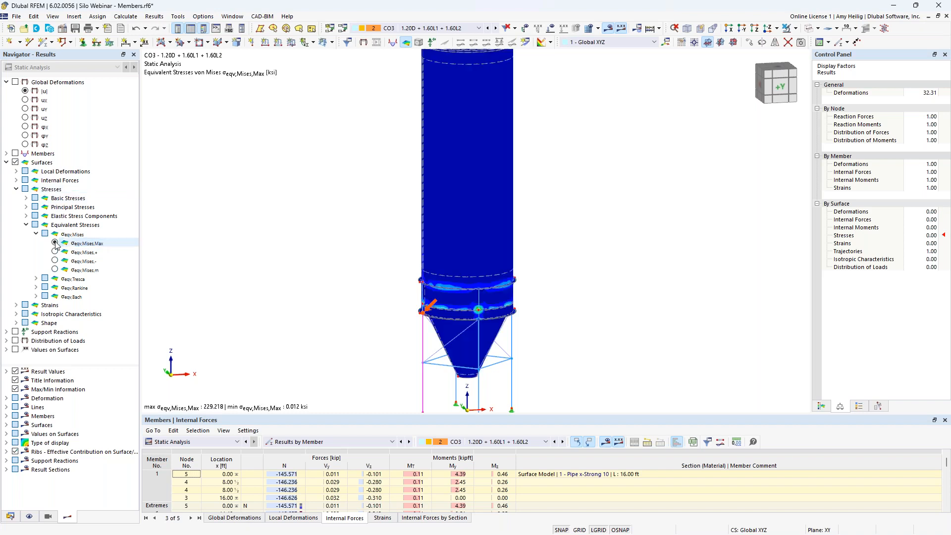
middle_click_drag(348, 286, 354, 234)
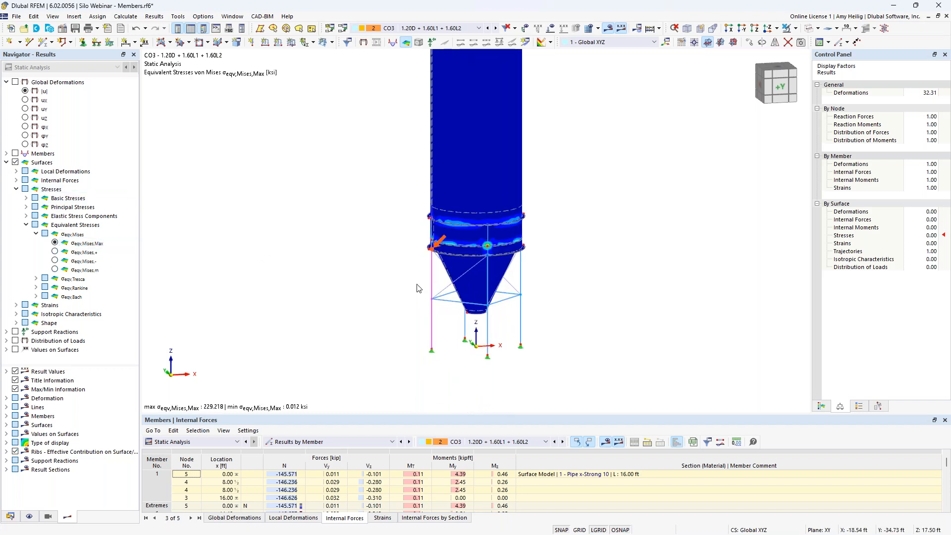
left_click(821, 406)
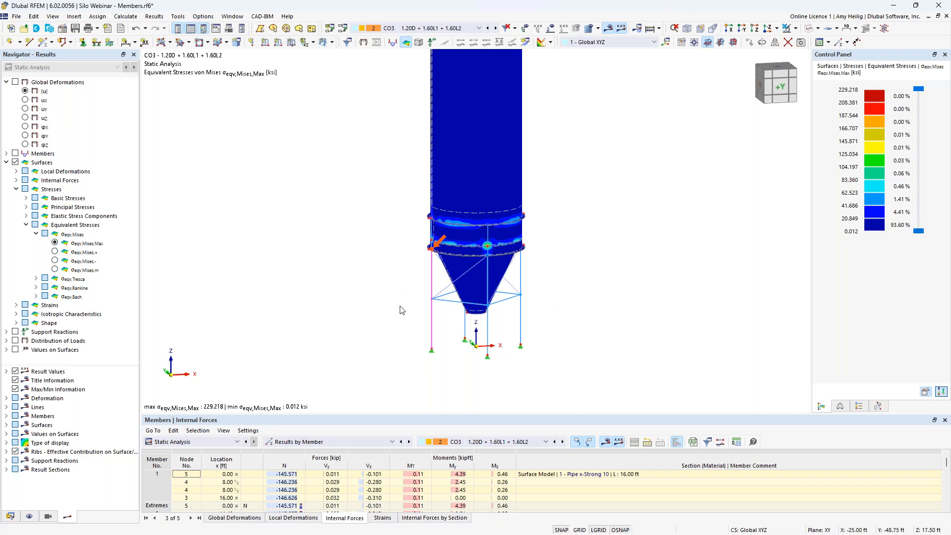
scroll(429, 292, "up", 3)
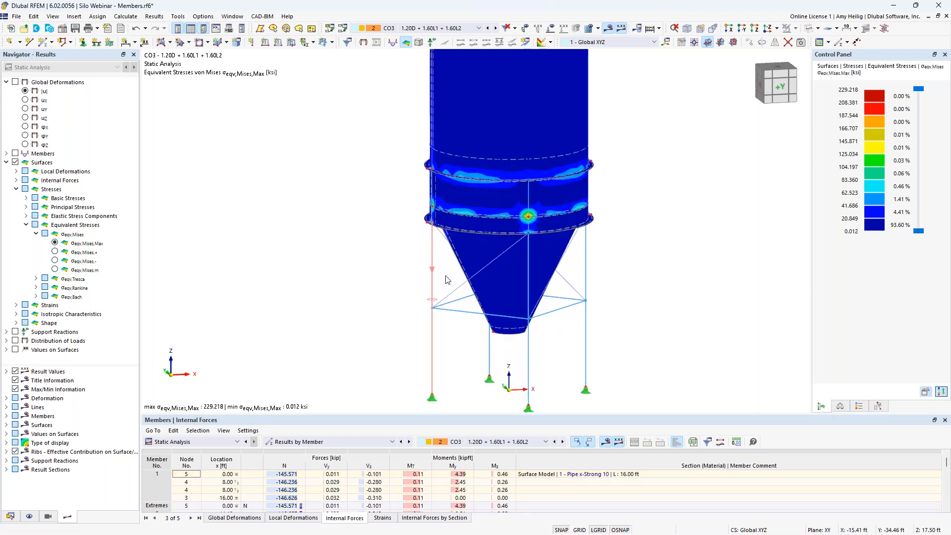
Turn on the surface model display for members to show the stresses on the silo's pipe leg
left_click(433, 269)
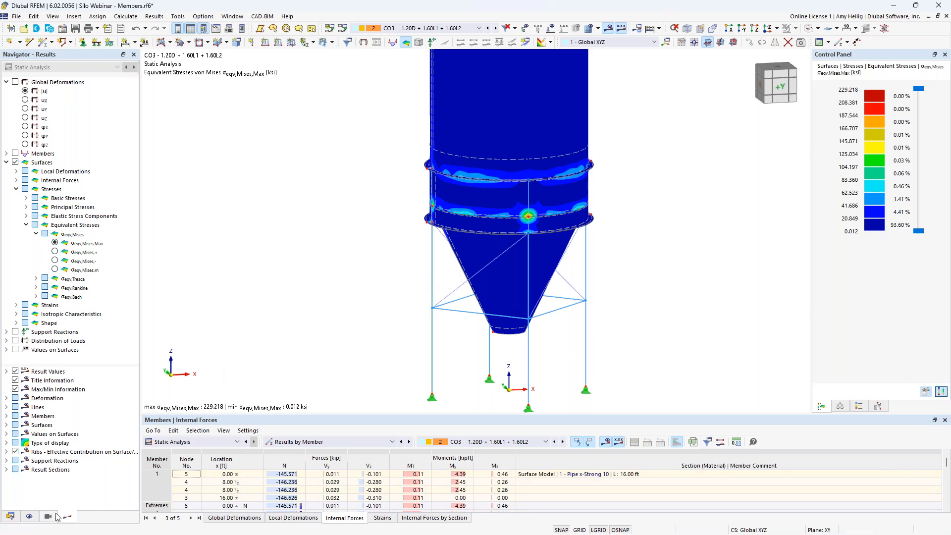
left_click(29, 516)
scroll(53, 193, "up", 9)
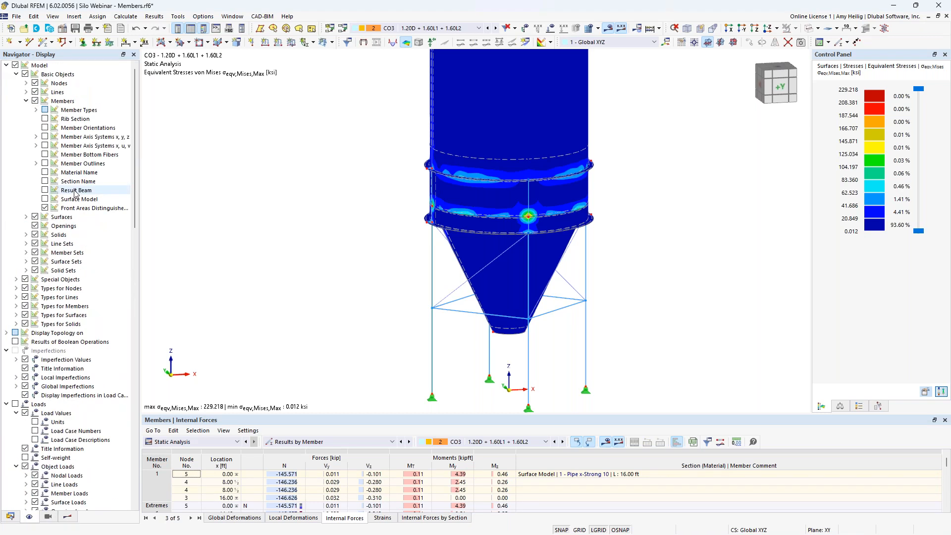
left_click(45, 199)
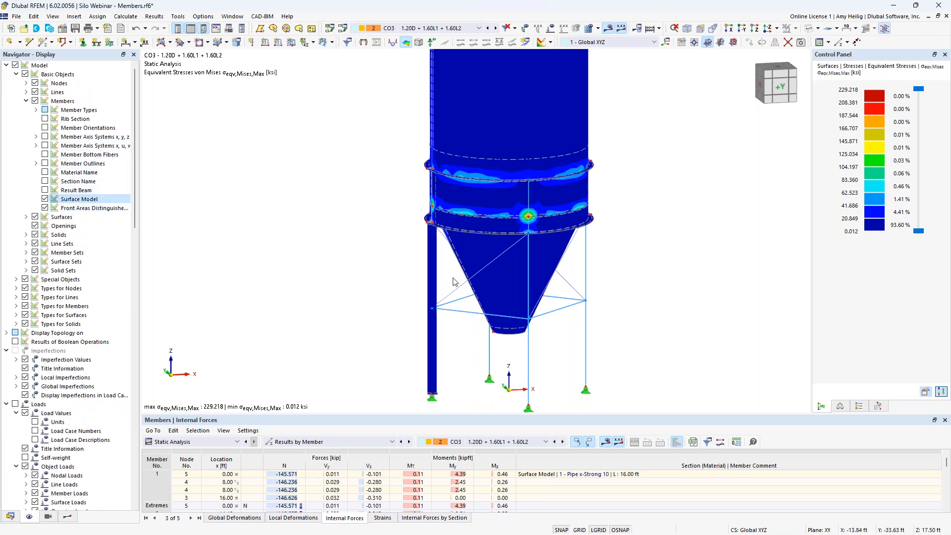
Isolate the surface-model leg and examine the von Mises stress distribution at its upper end
left_click(795, 29)
left_click(795, 41)
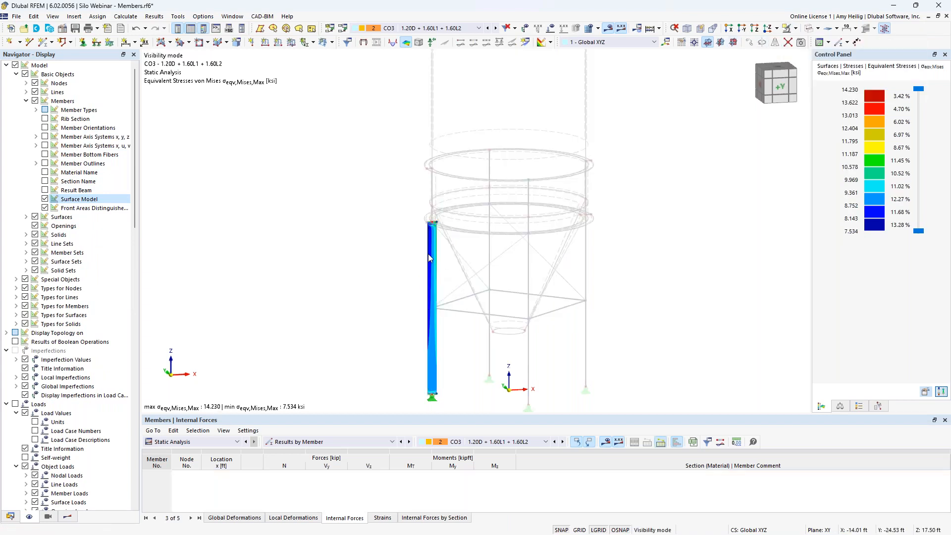
scroll(432, 242, "up", 4)
scroll(442, 215, "up", 5)
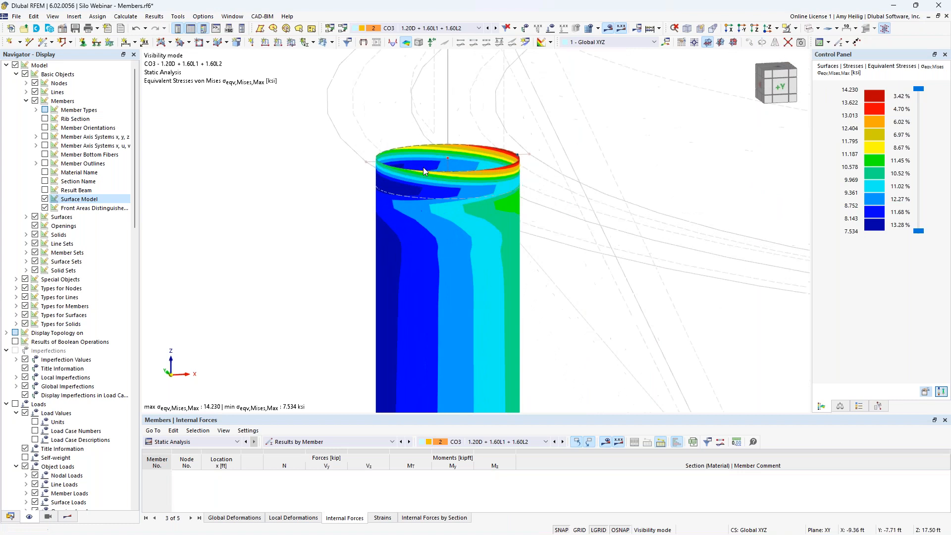
scroll(465, 243, "down", 1)
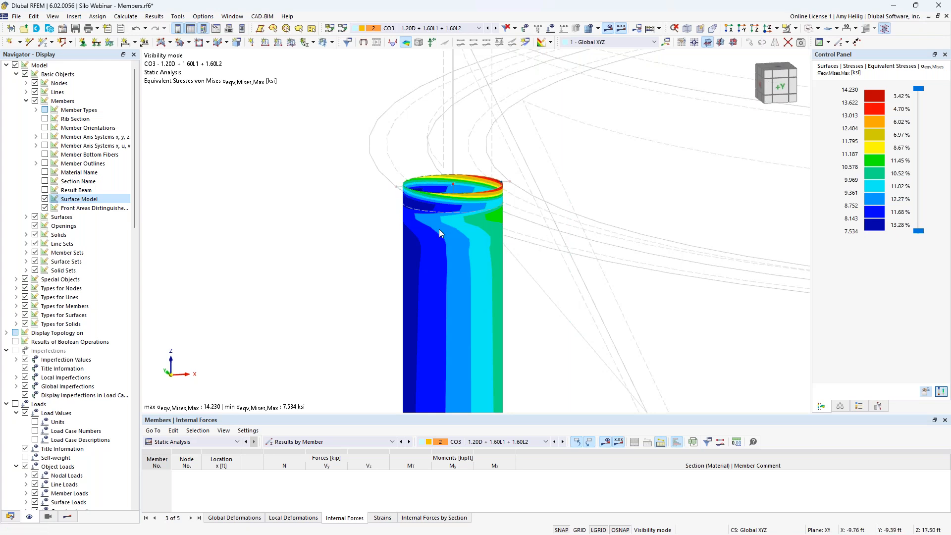
scroll(439, 229, "down", 1)
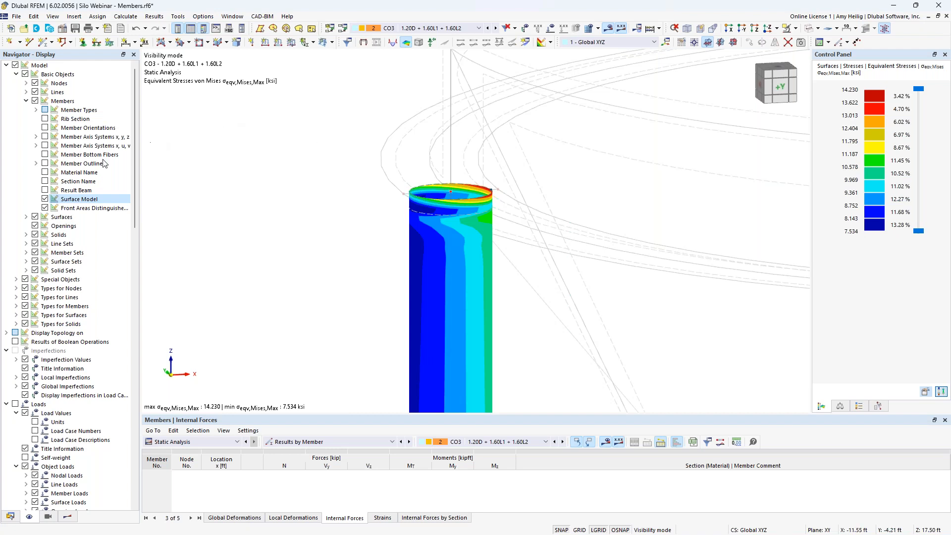
Turn off the members' surface model display and cancel the visibility mode to show the whole silo again
left_click(45, 200)
scroll(460, 289, "down", 3)
scroll(460, 289, "down", 2)
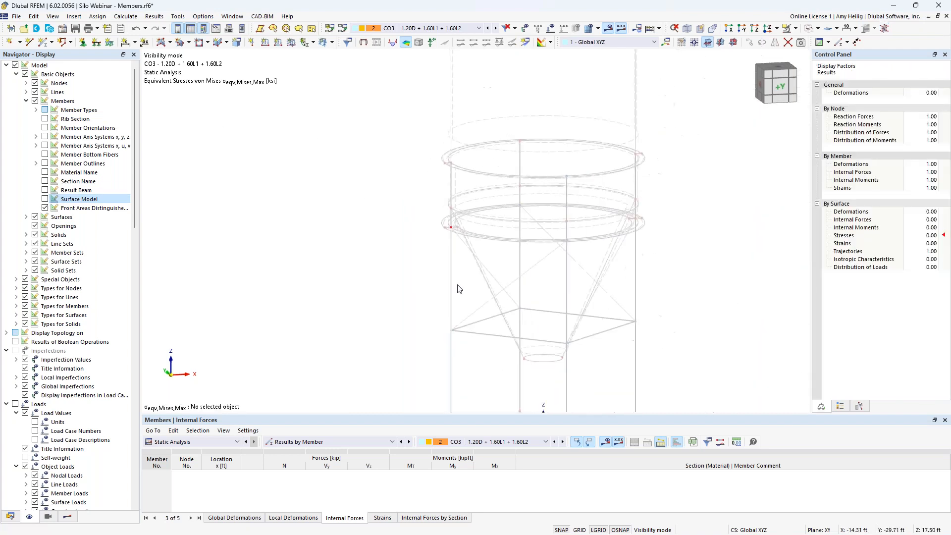
left_click(796, 28)
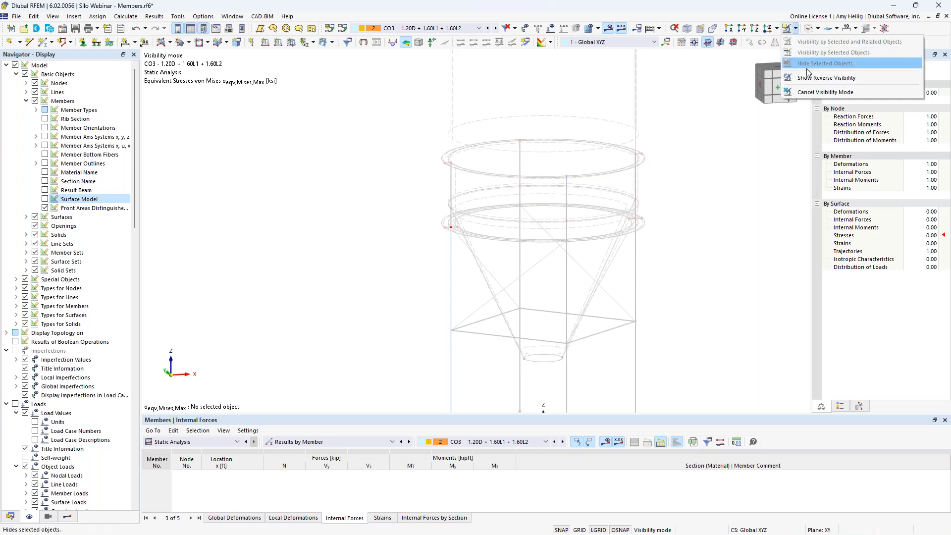
left_click(809, 94)
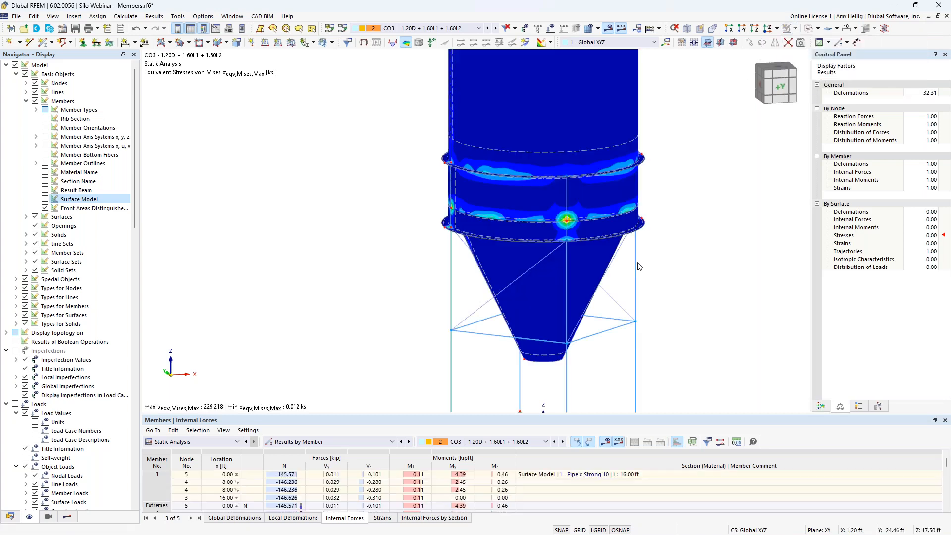
Bring back the stress colour scale and results list, and examine the stress concentration where the front leg meets the lower shell
middle_click_drag(690, 274, 600, 259)
scroll(600, 259, "down", 1)
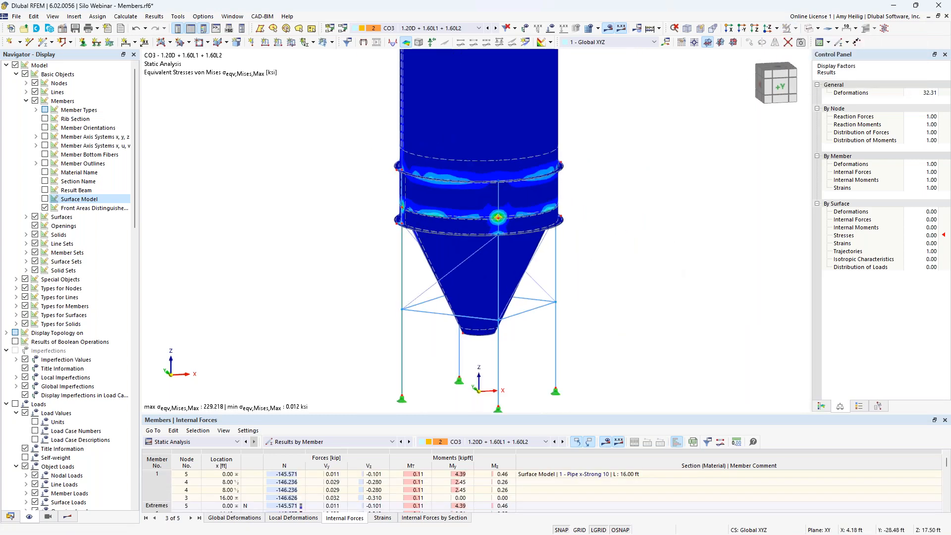
middle_click_drag(622, 202, 622, 276)
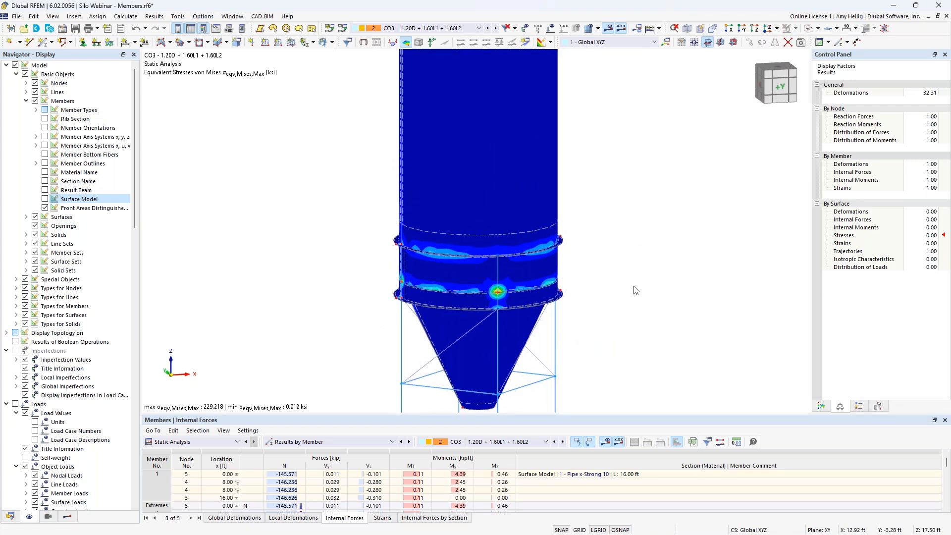
left_click(821, 407)
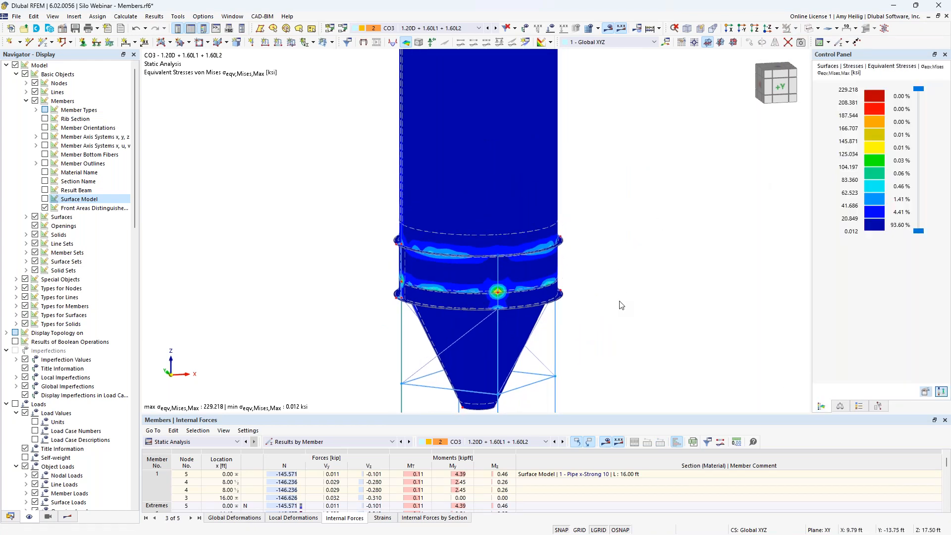
middle_click_drag(622, 305, 627, 270)
left_click(67, 516)
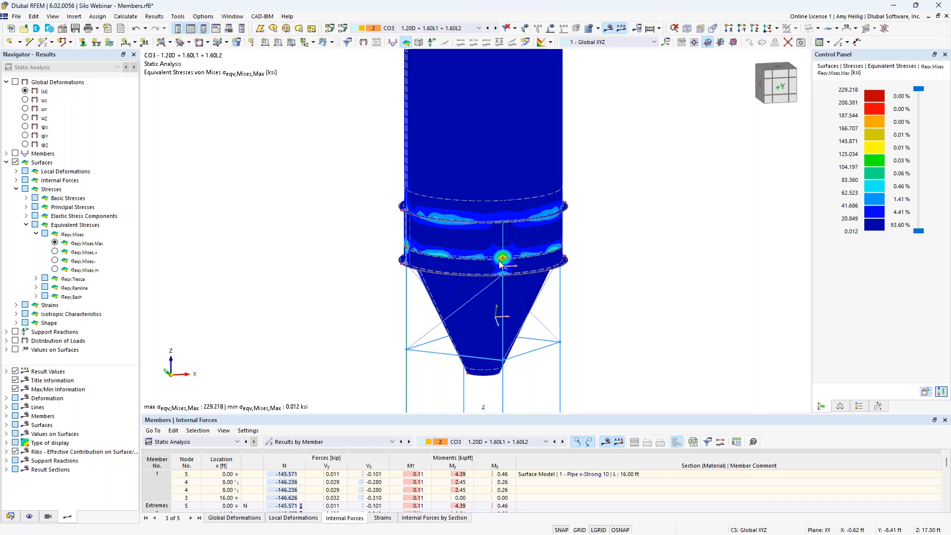
scroll(506, 269, "up", 4)
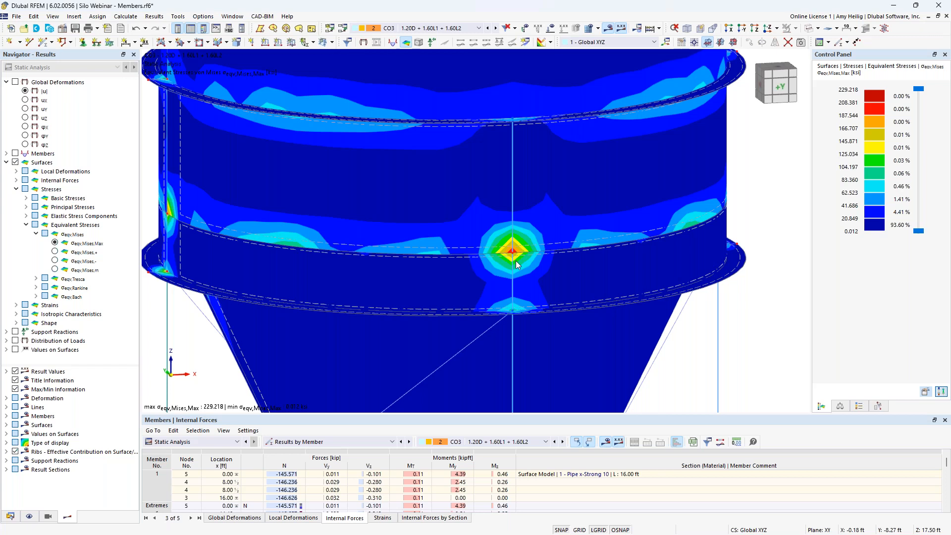
Set the surface result smoothing to Constant on mesh elements and review the resulting von Mises stresses on the silo
left_click(126, 17)
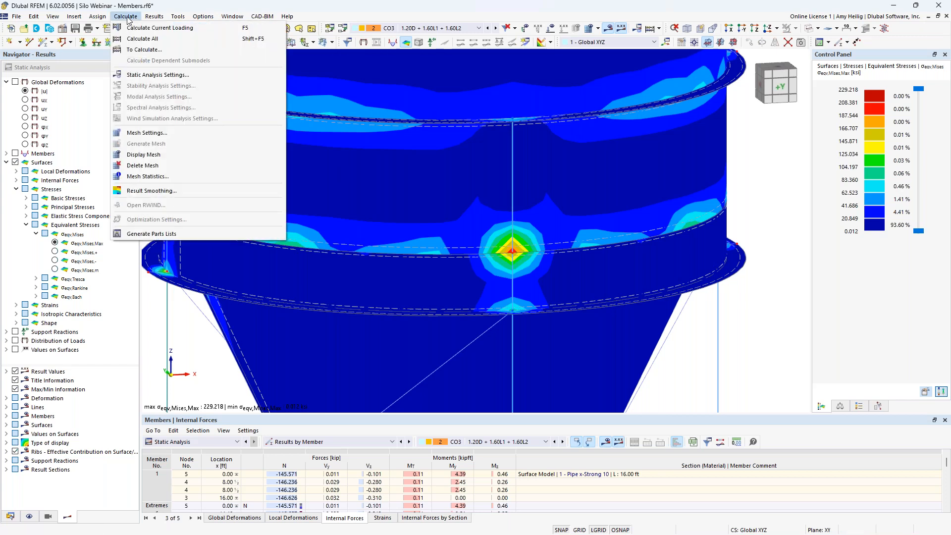
left_click(160, 193)
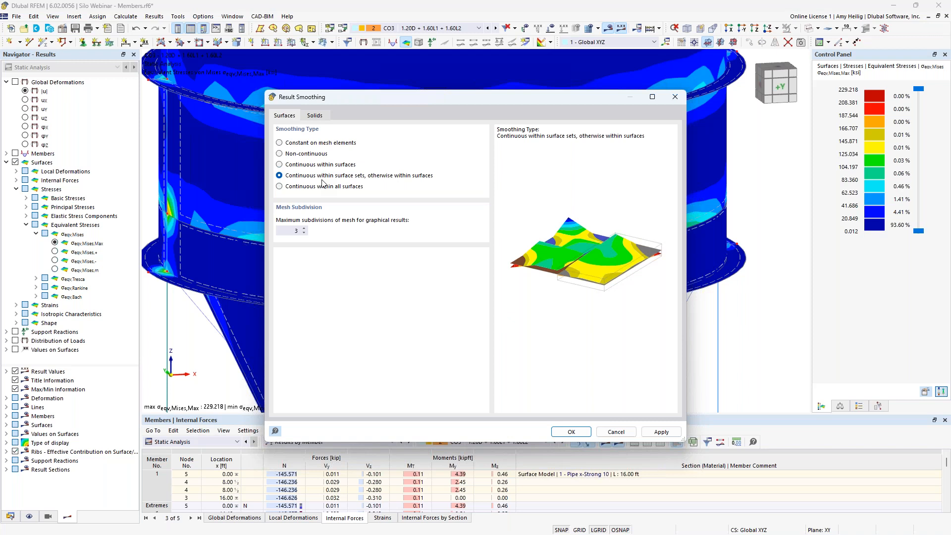
left_click(279, 143)
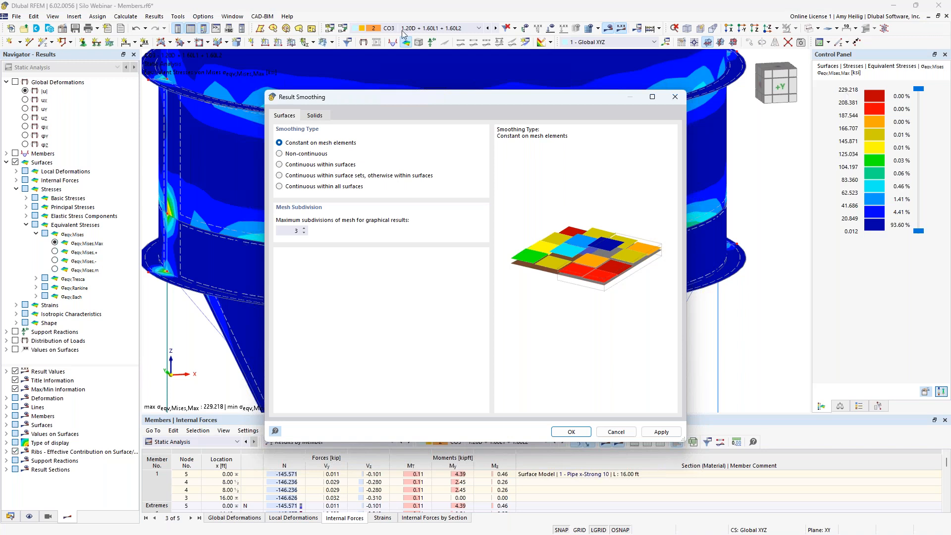
left_click(572, 432)
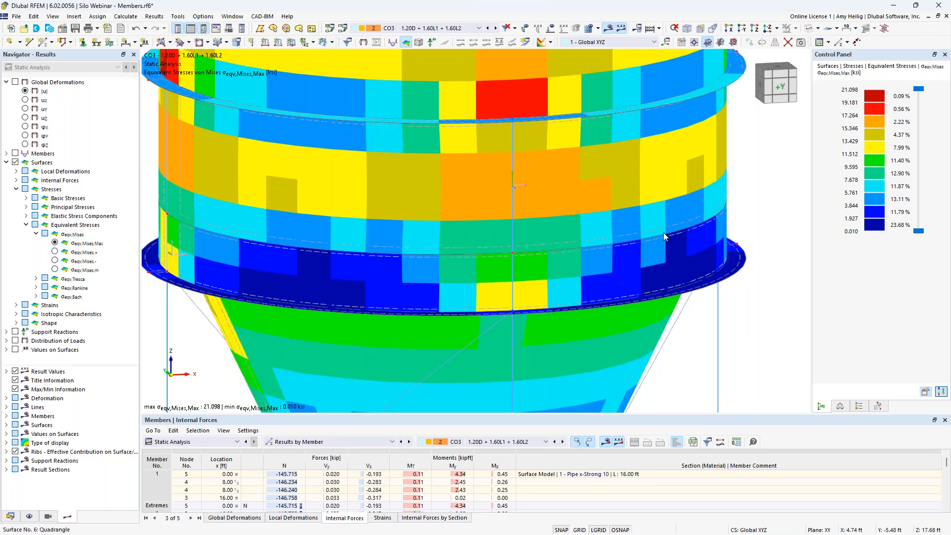
scroll(661, 234, "down", 3)
scroll(661, 237, "down", 3)
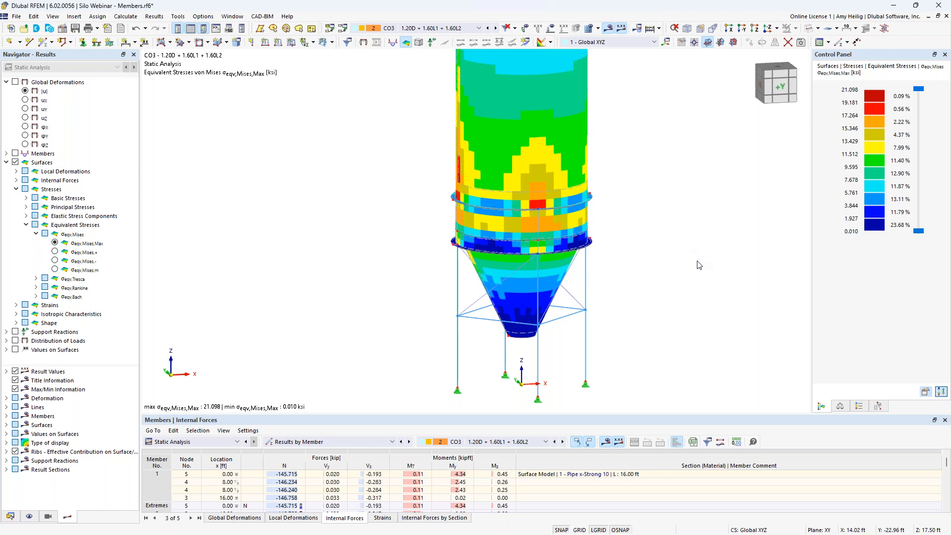
scroll(698, 261, "down", 1)
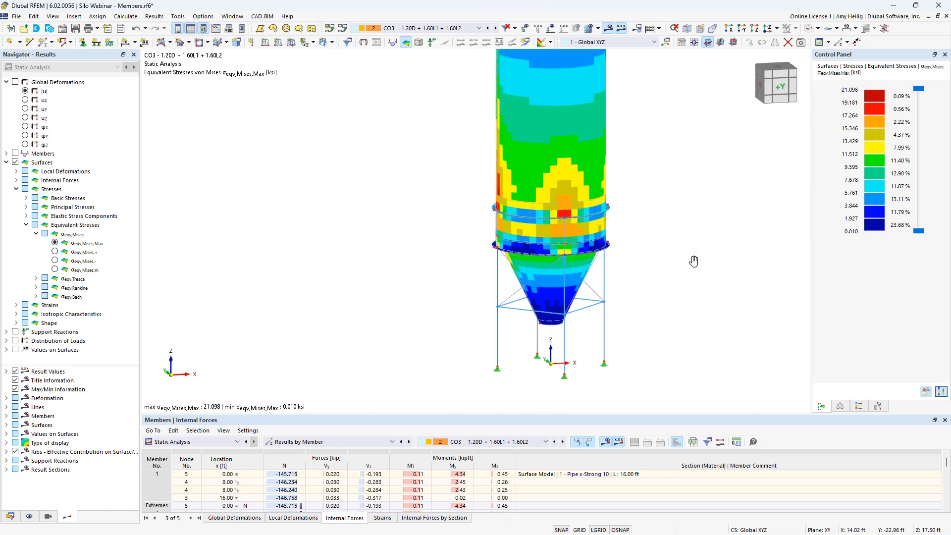
middle_click_drag(695, 262, 606, 263)
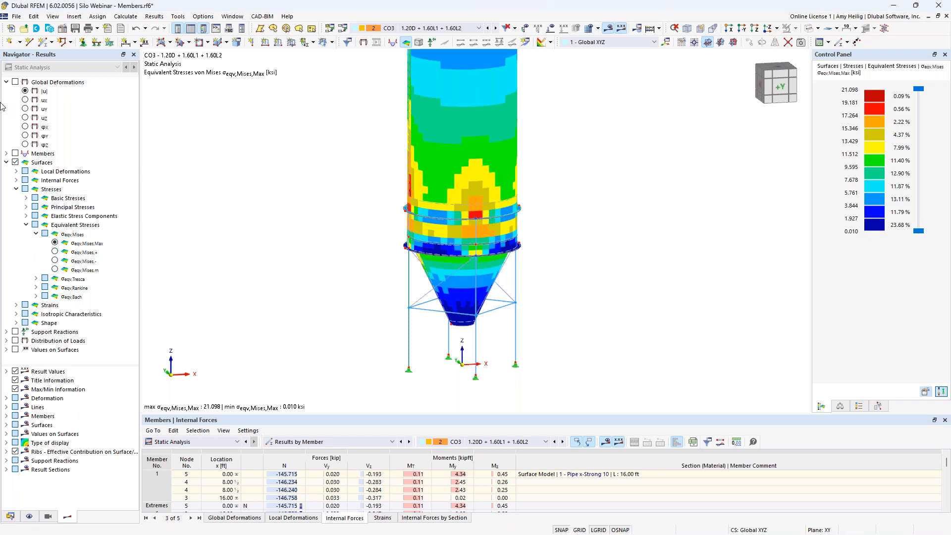
Activate the Stress-Strain Analysis, Steel Design and Structure Stability add-ons in the model's base data
mouse_move(10, 522)
left_click(10, 516)
right_click(75, 83)
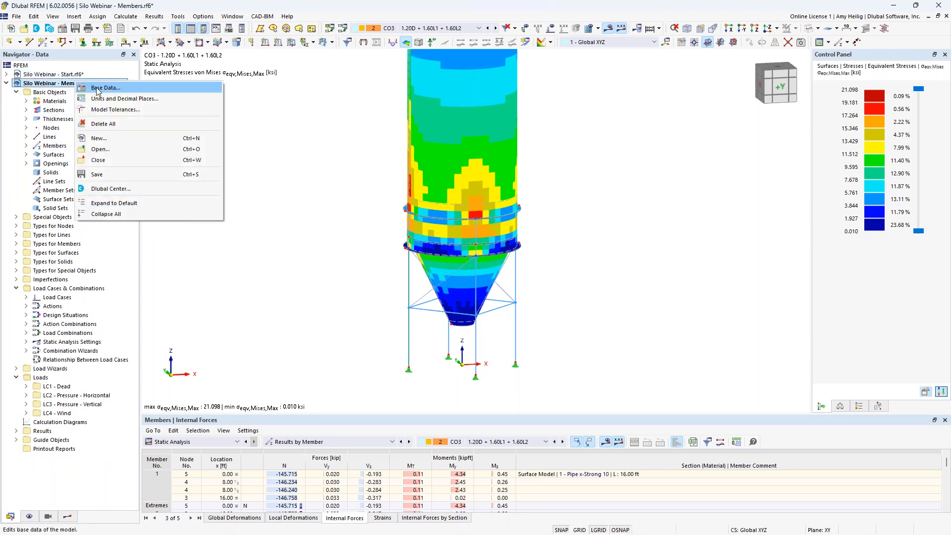
left_click(98, 90)
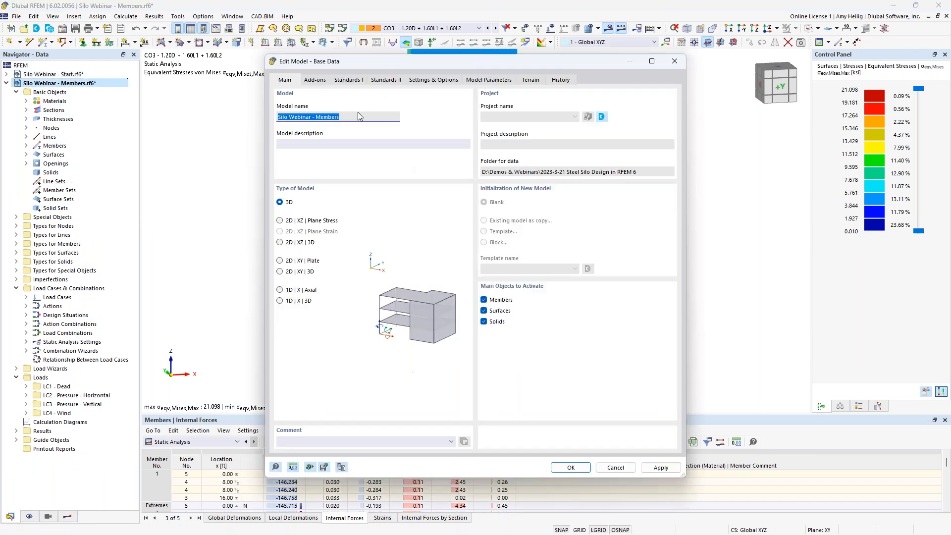
left_click(317, 81)
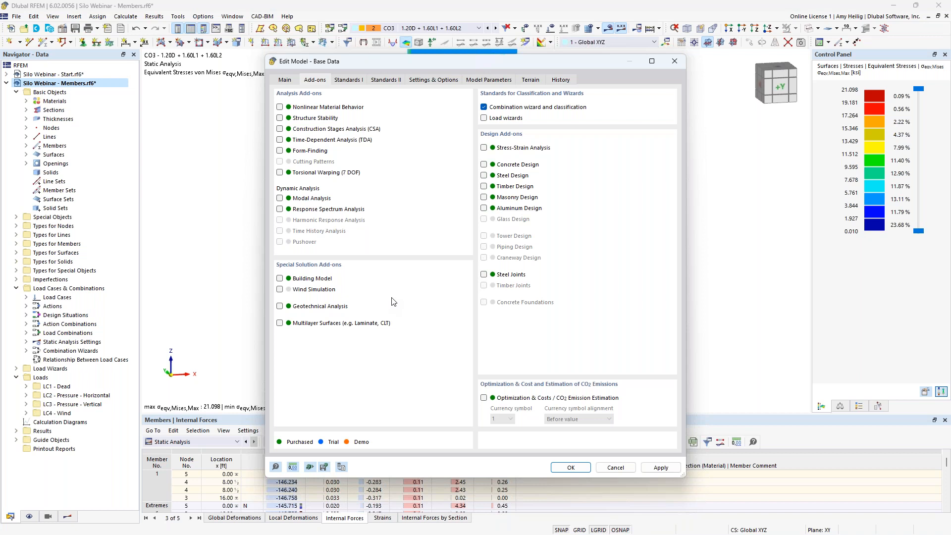
left_click(484, 149)
left_click(484, 176)
left_click(280, 118)
left_click(570, 467)
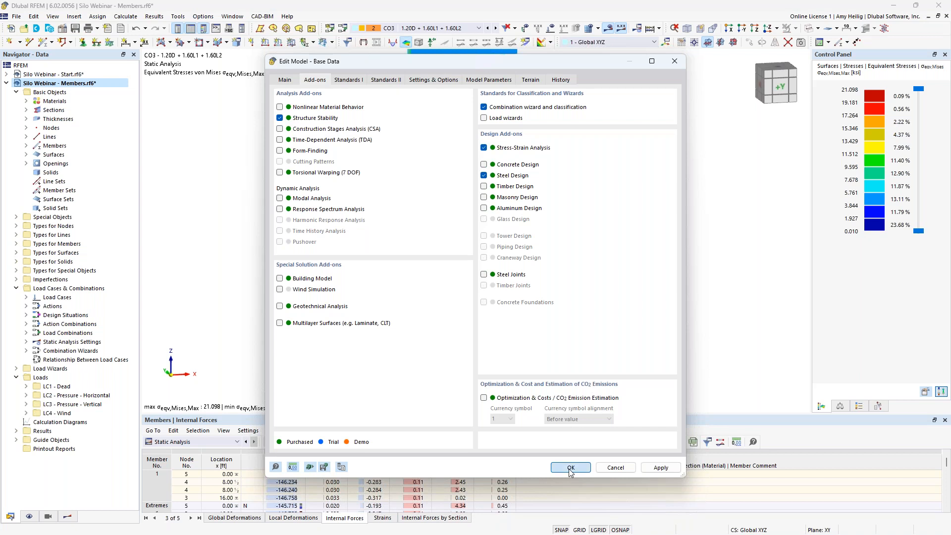
left_click(517, 314)
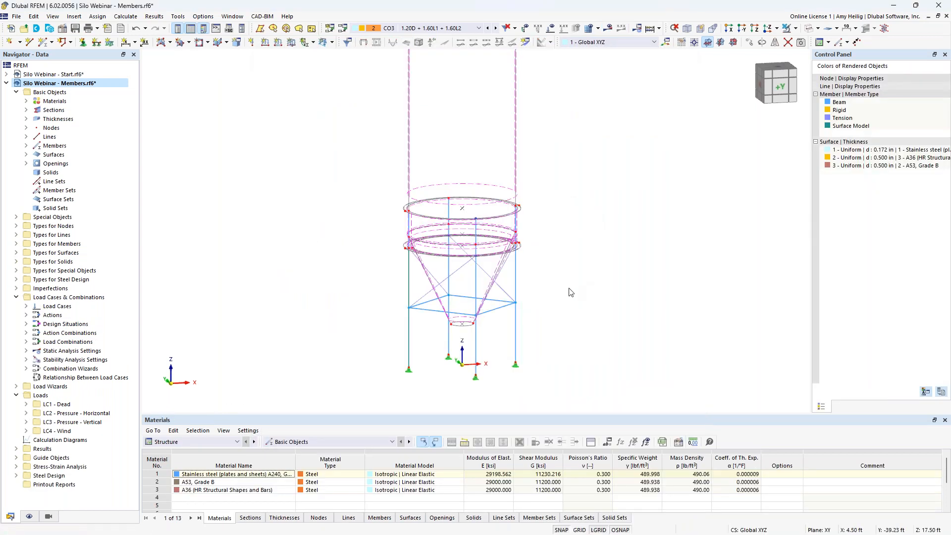
scroll(570, 292, "down", 4)
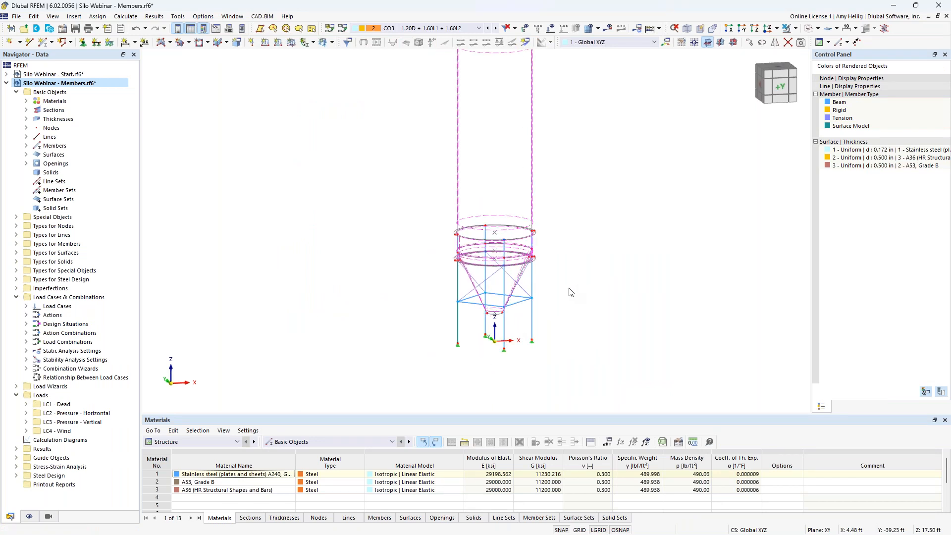
Select all silo surfaces and open their Default surface configuration for the Stress-Strain Analysis
left_click_drag(495, 243, 436, 99)
scroll(518, 143, "up", 3)
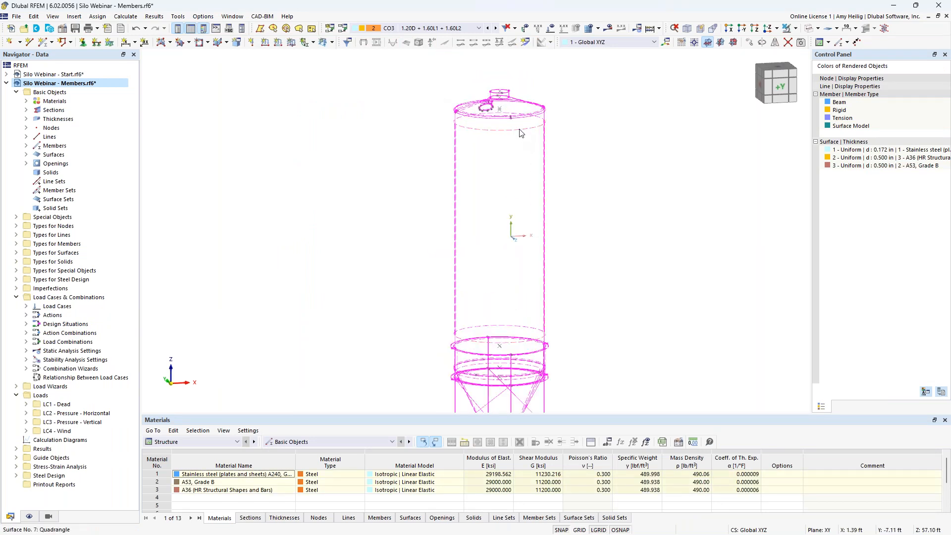
double_click(522, 132)
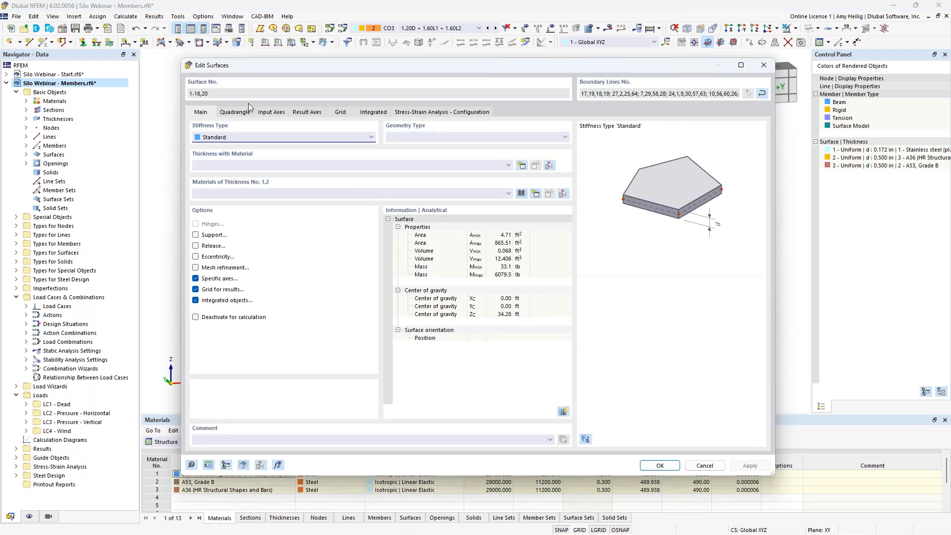
left_click(443, 114)
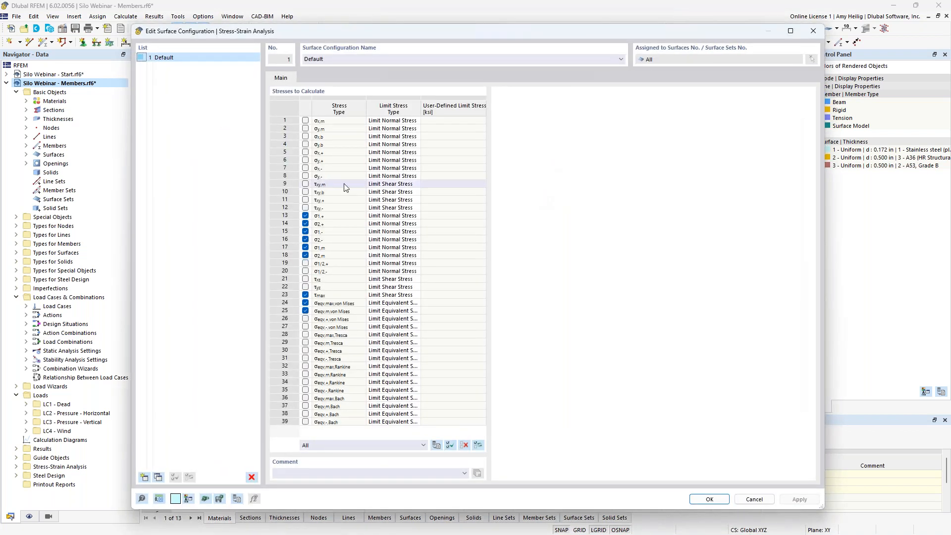
Review the principal, shear and von Mises stress definitions and the limit stress type options, then close the surface settings
left_click(354, 216)
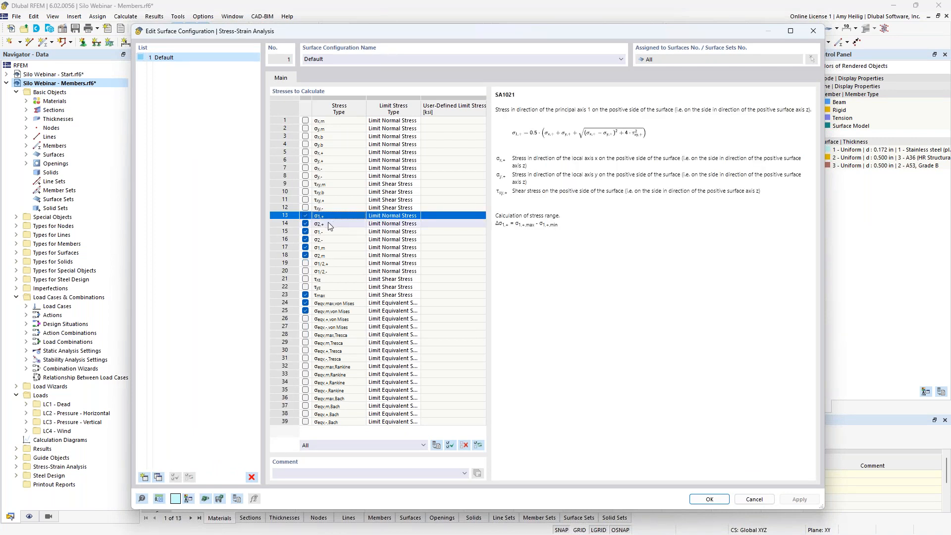
left_click(332, 295)
left_click(339, 304)
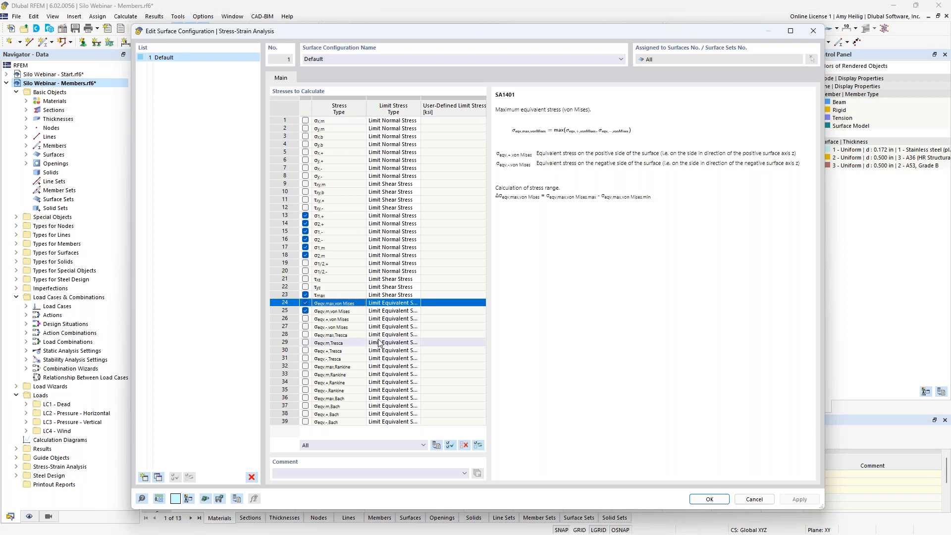
left_click(416, 305)
left_click(416, 304)
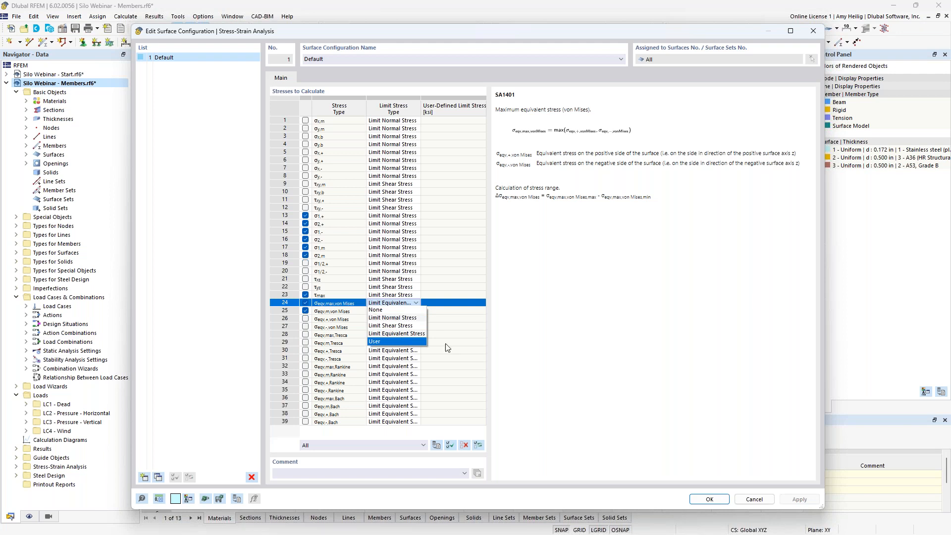
left_click(548, 341)
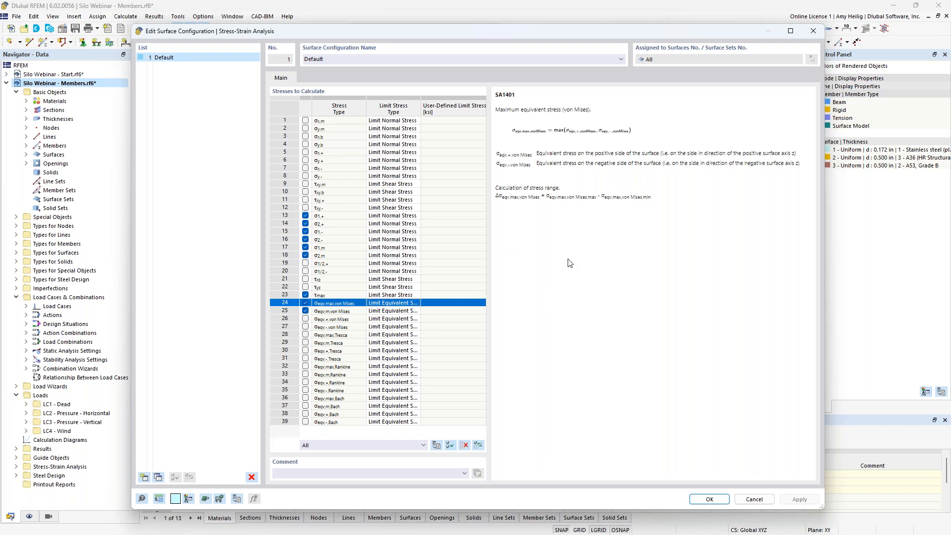
left_click(709, 499)
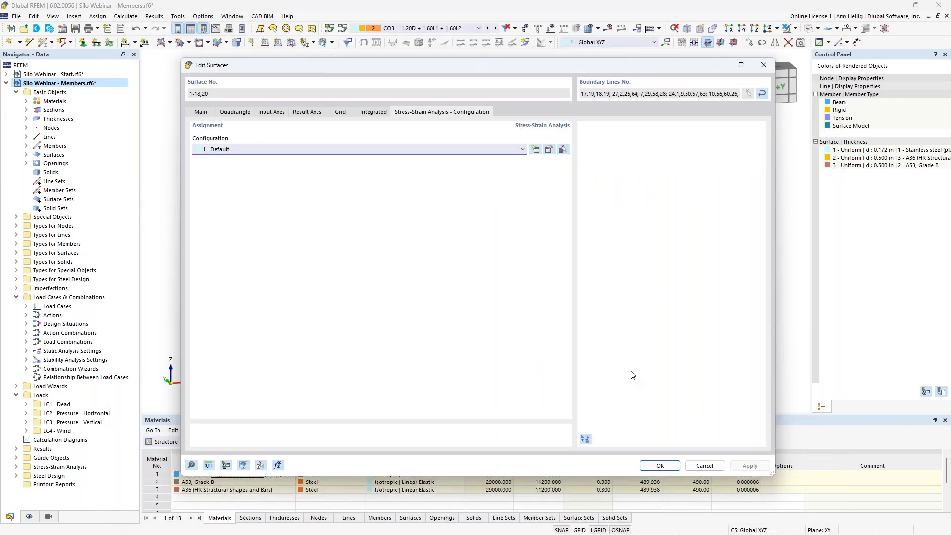
left_click(649, 465)
In the Stress-Strain Analysis input data, exclude all members from the objects analyzed for stresses
left_click_drag(620, 414, 608, 331)
scroll(593, 193, "down", 2)
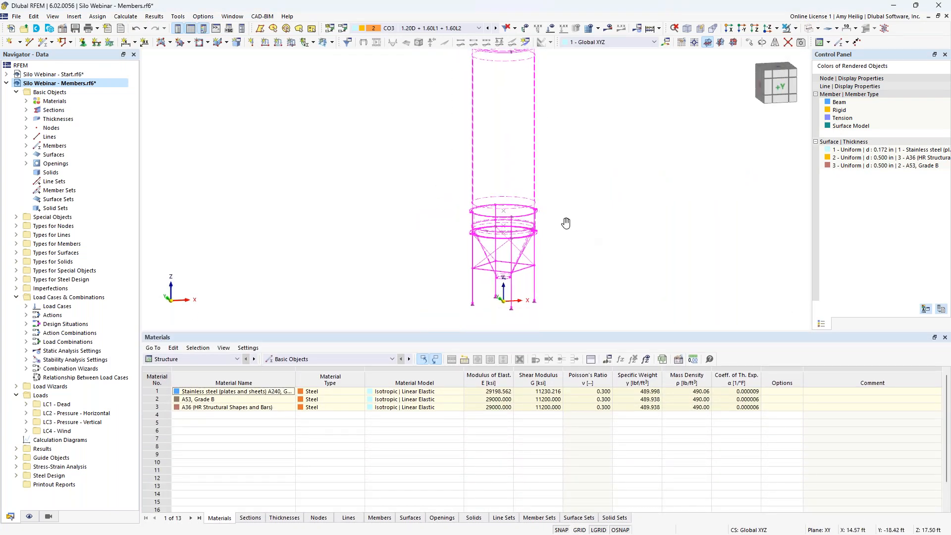
left_click(237, 359)
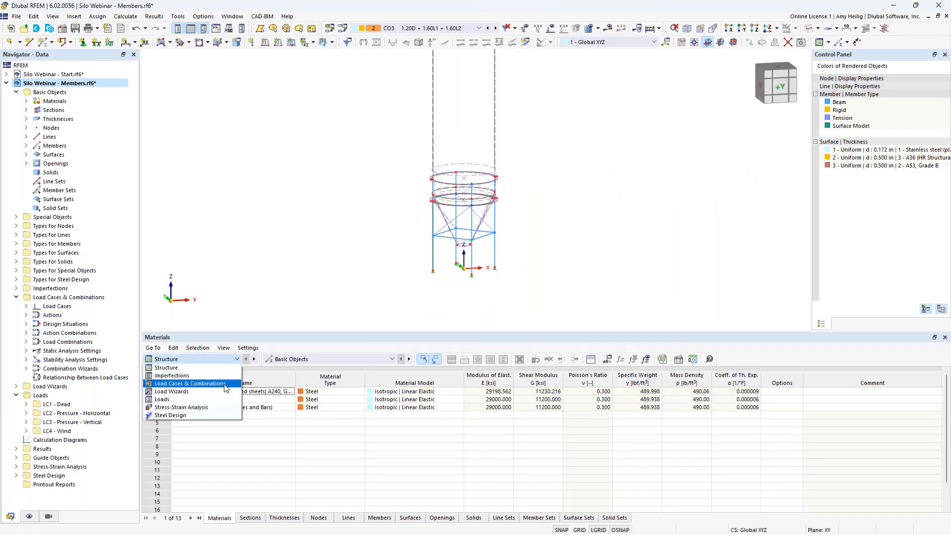
left_click(218, 407)
left_click(236, 518)
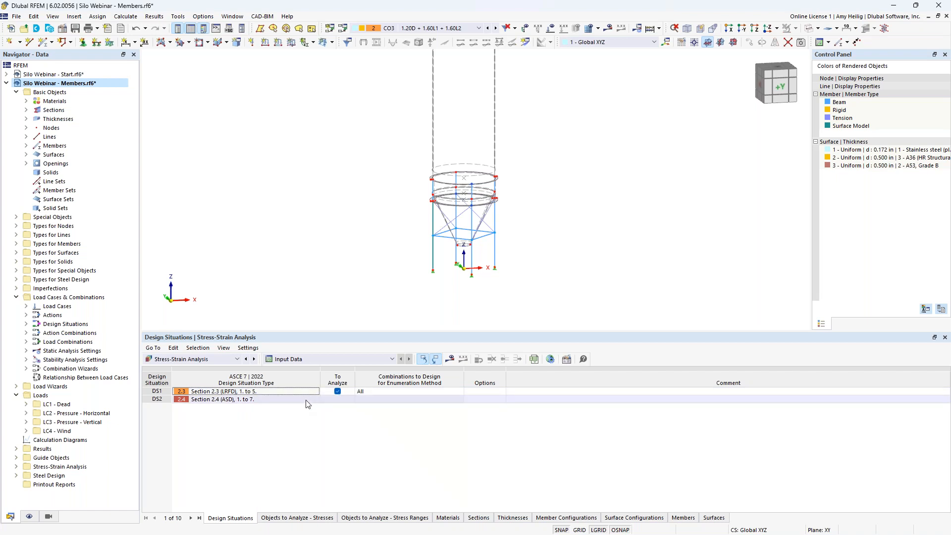
left_click(292, 518)
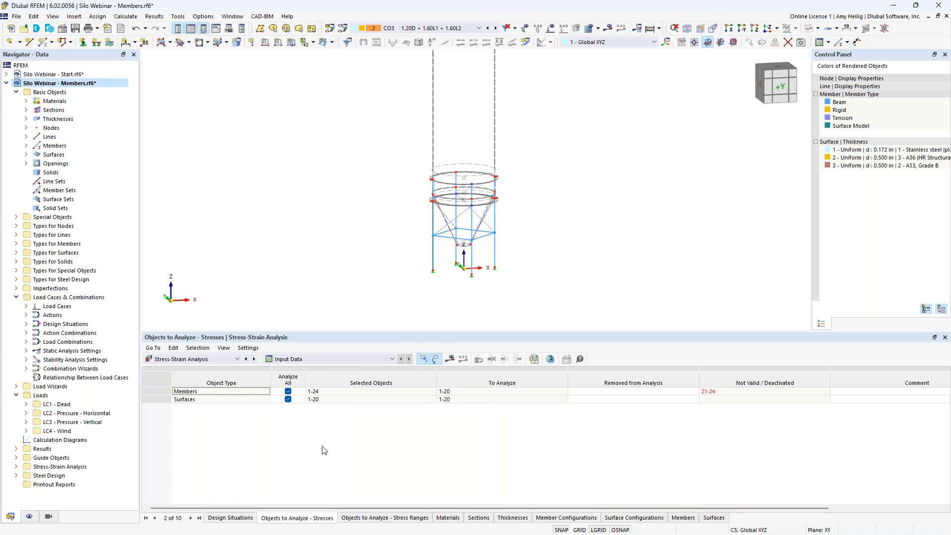
left_click(288, 392)
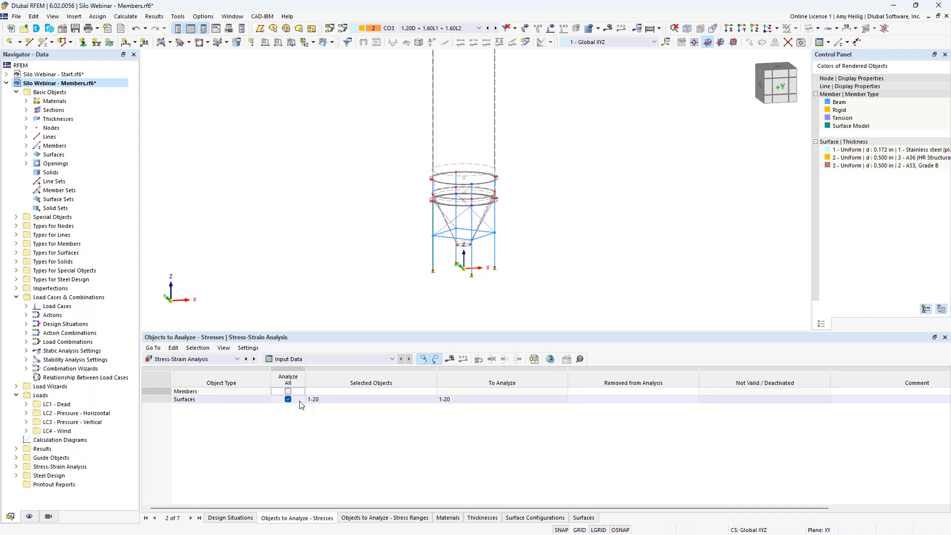
In the global Stress-Strain Analysis settings, set the surface smoothing to Constant on mesh elements
left_click(551, 359)
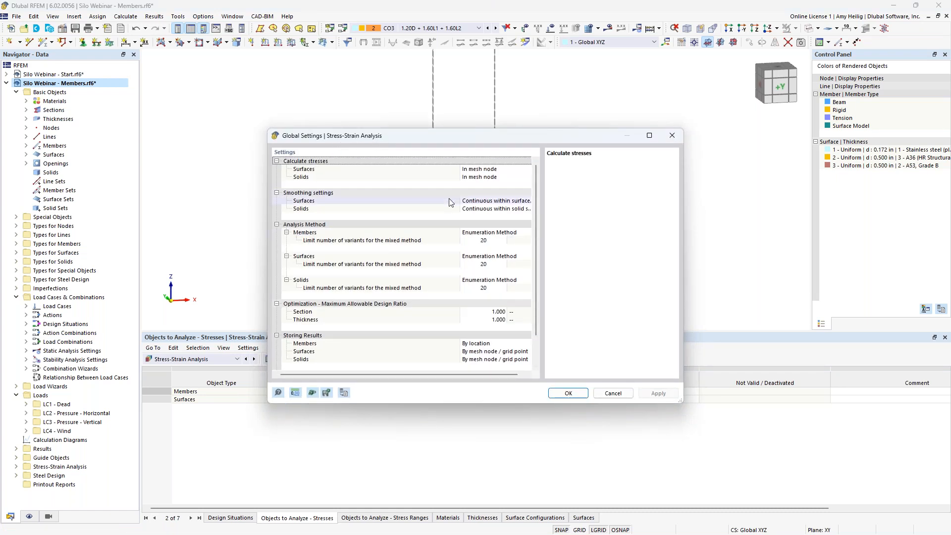
left_click_drag(460, 201, 395, 200)
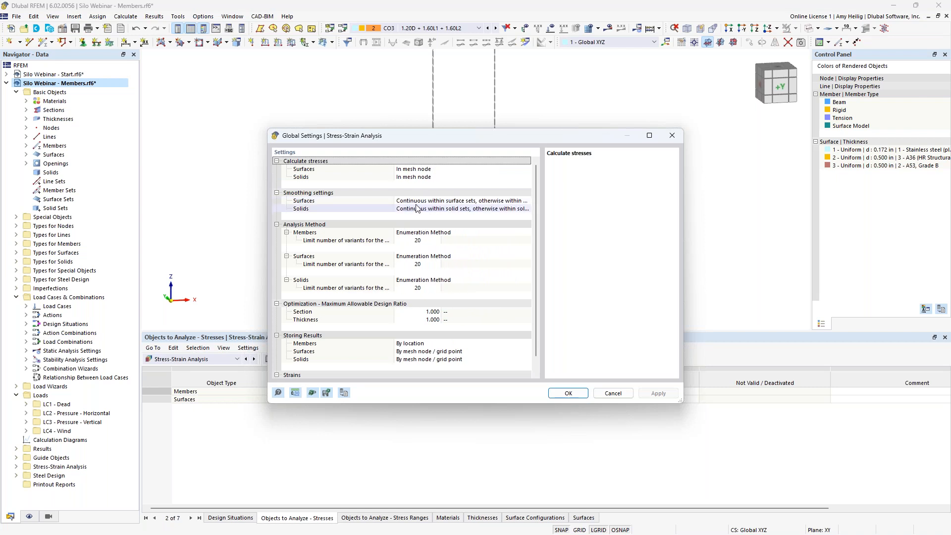
left_click(416, 204)
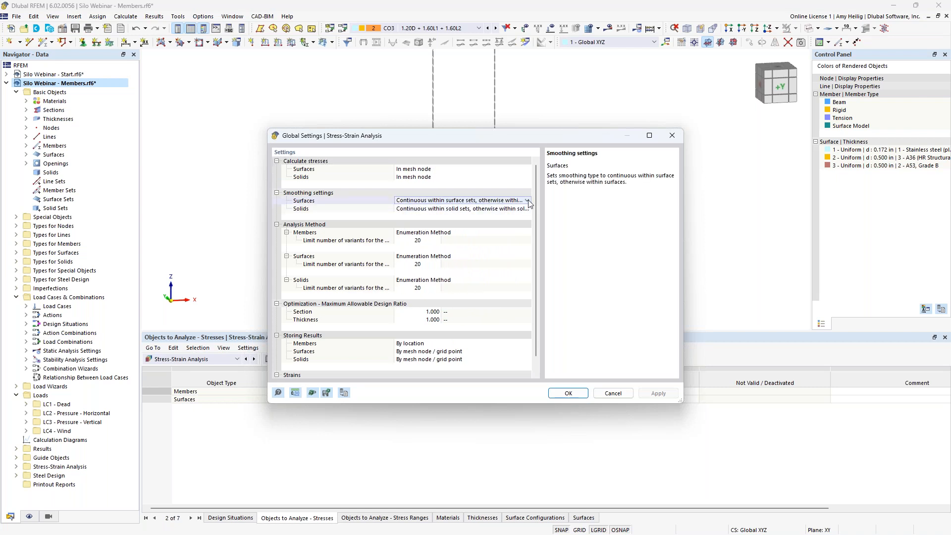
left_click(528, 200)
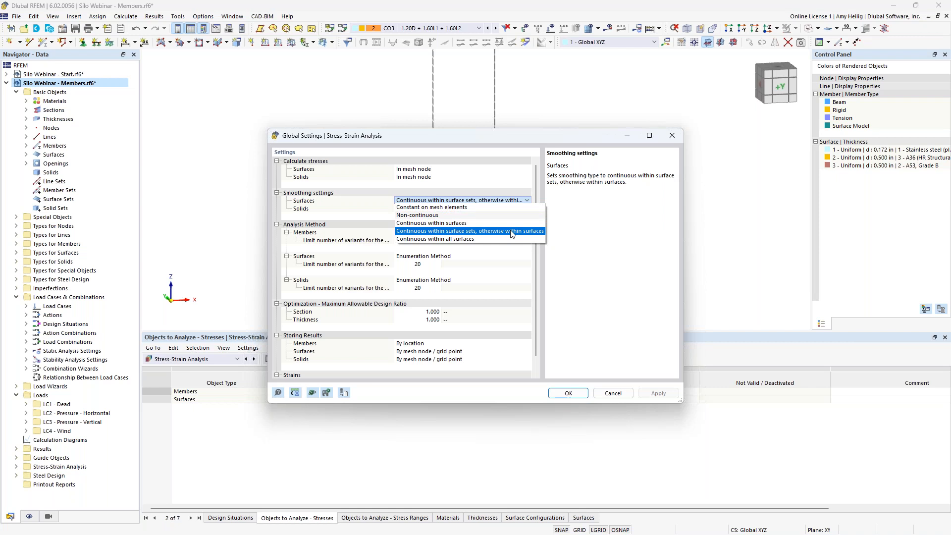
left_click(475, 209)
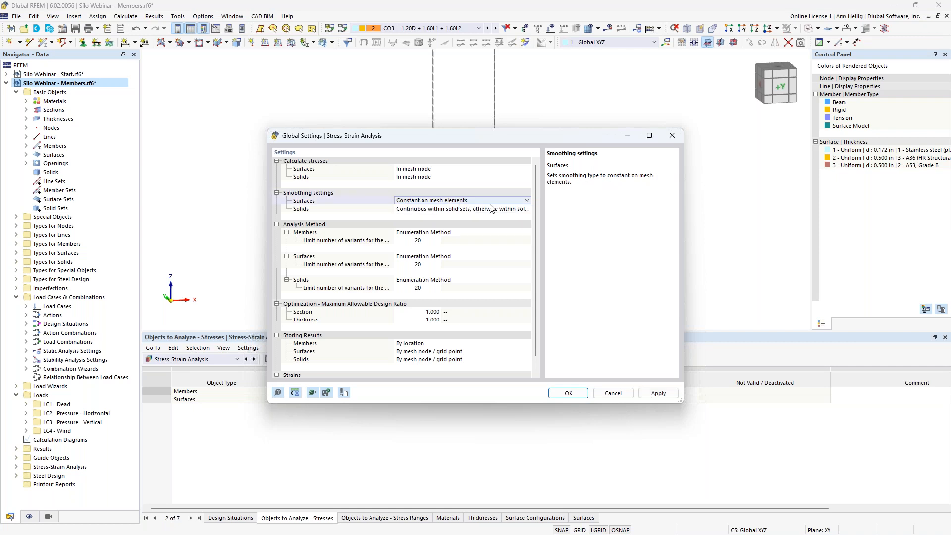
left_click(568, 394)
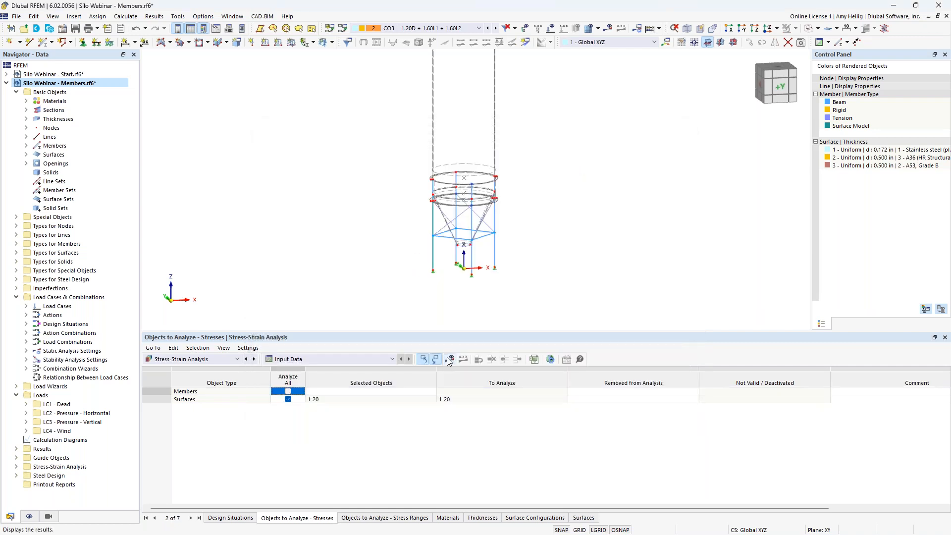
Run the Stress-Strain Analysis calculation and list the resulting stresses by surface in an enlarged table
left_click(450, 359)
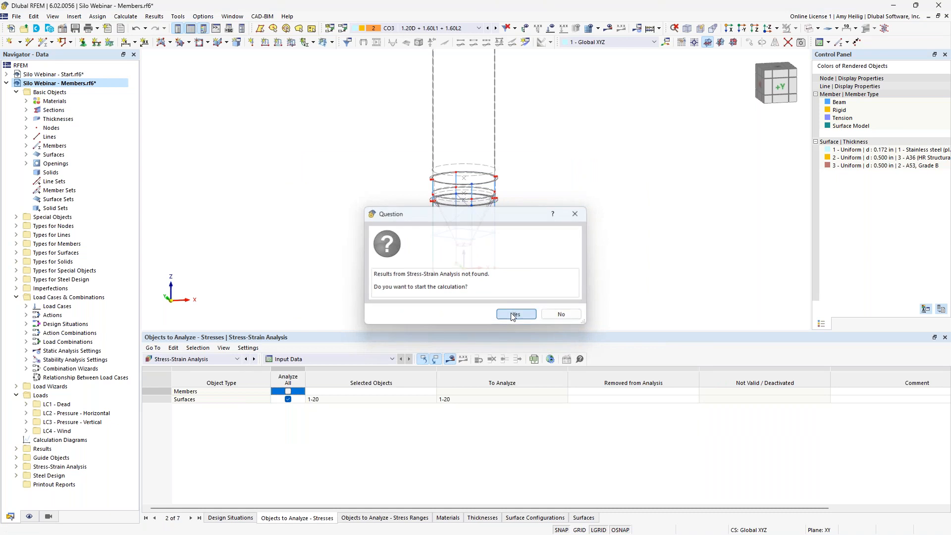
left_click(514, 315)
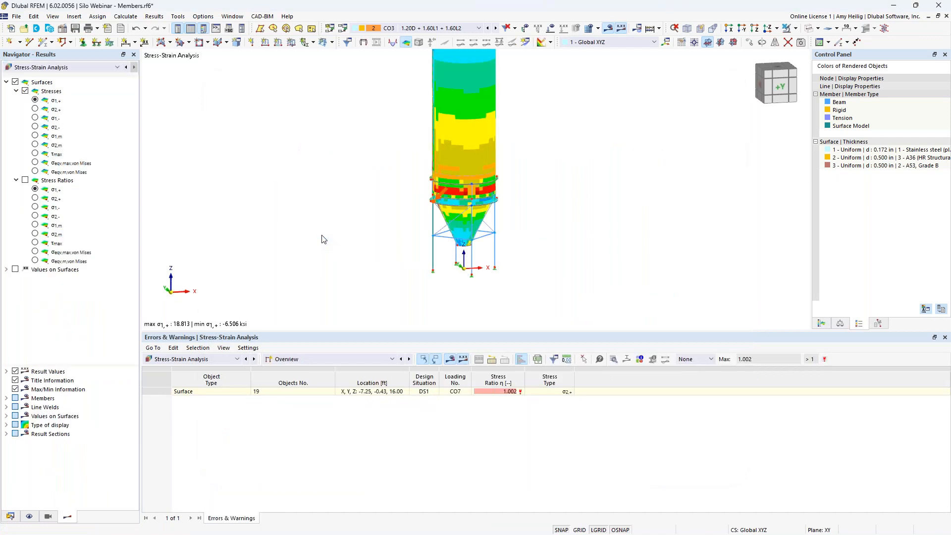
left_click(284, 360)
left_click(293, 385)
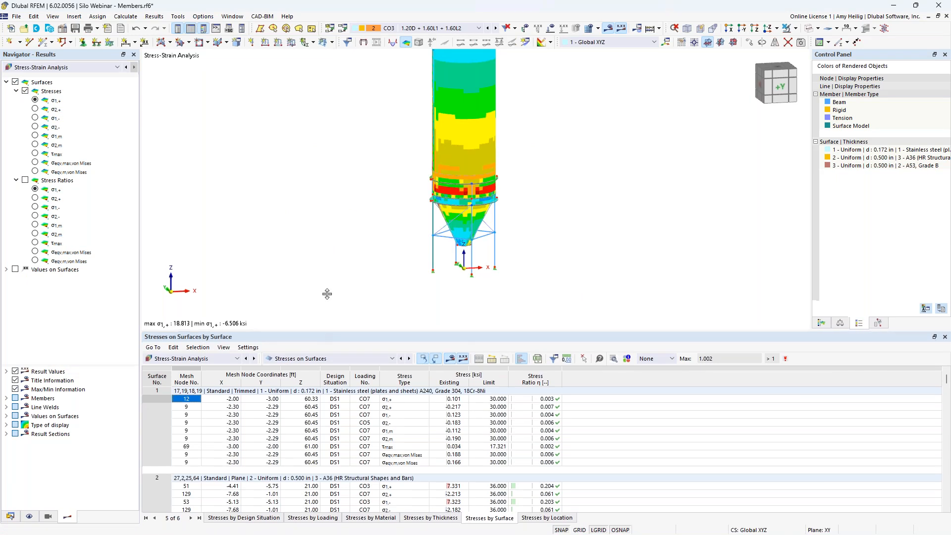
left_click_drag(318, 332, 258, 249)
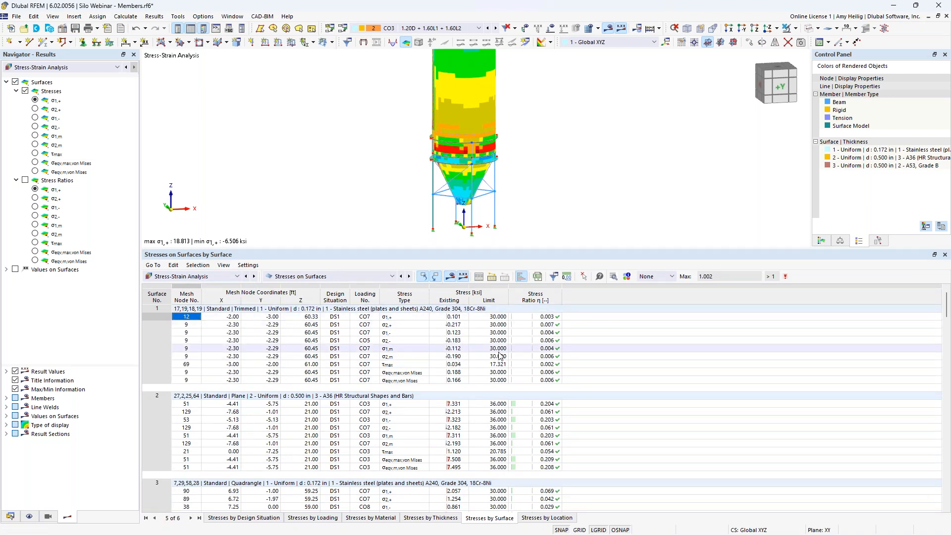
Check the stress ratios of surfaces 1 and 2, and examine the result details of surface 2's maximum von Mises stress
left_click(553, 319)
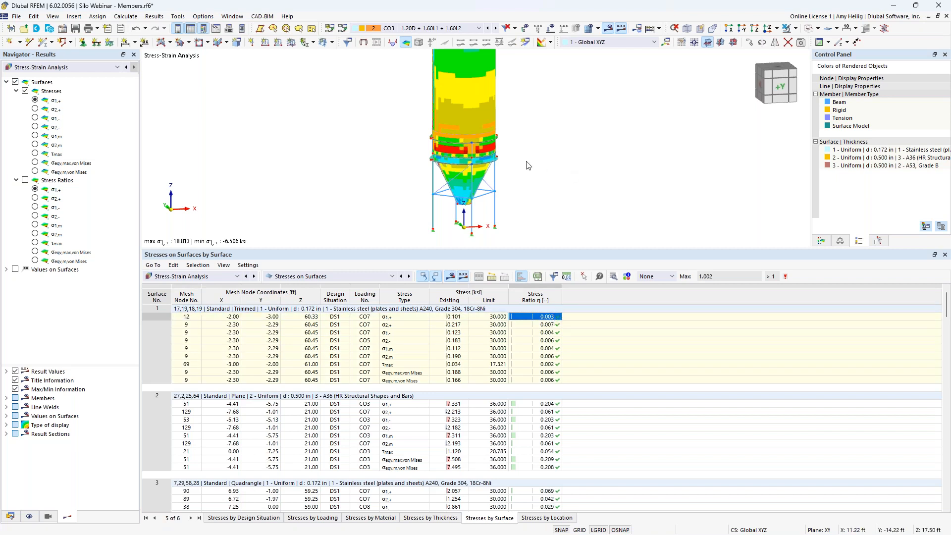
key("Down")
key("Down")
key("Down")
key("Down")
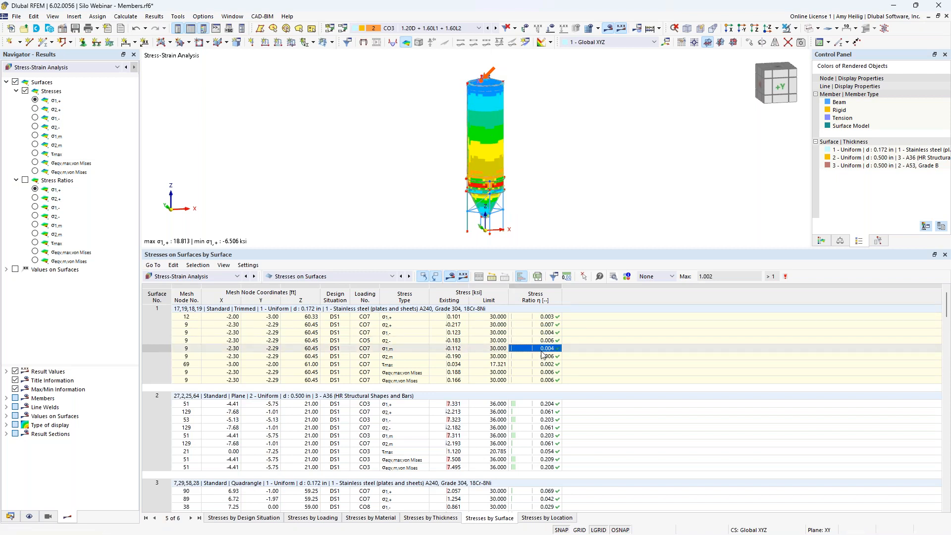
scroll(548, 386, "down", 2)
left_click(550, 414)
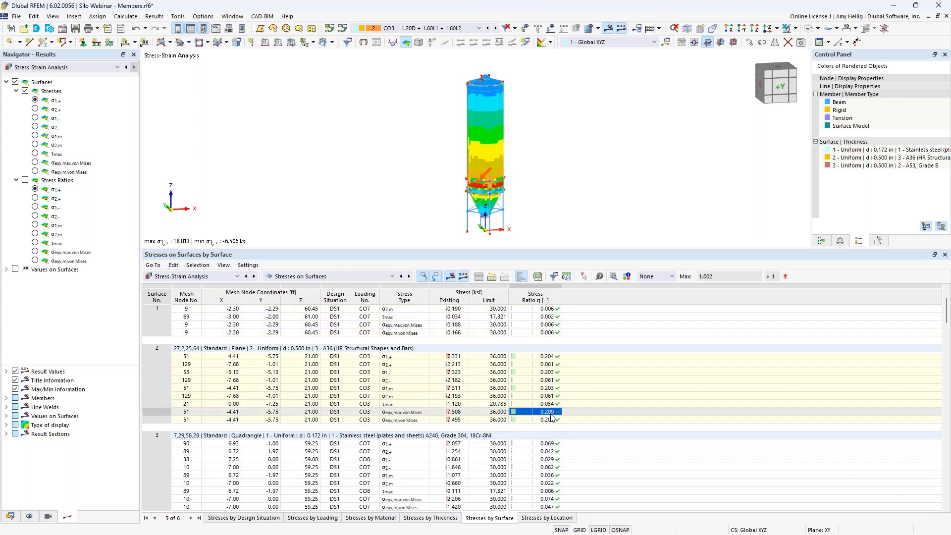
left_click(615, 276)
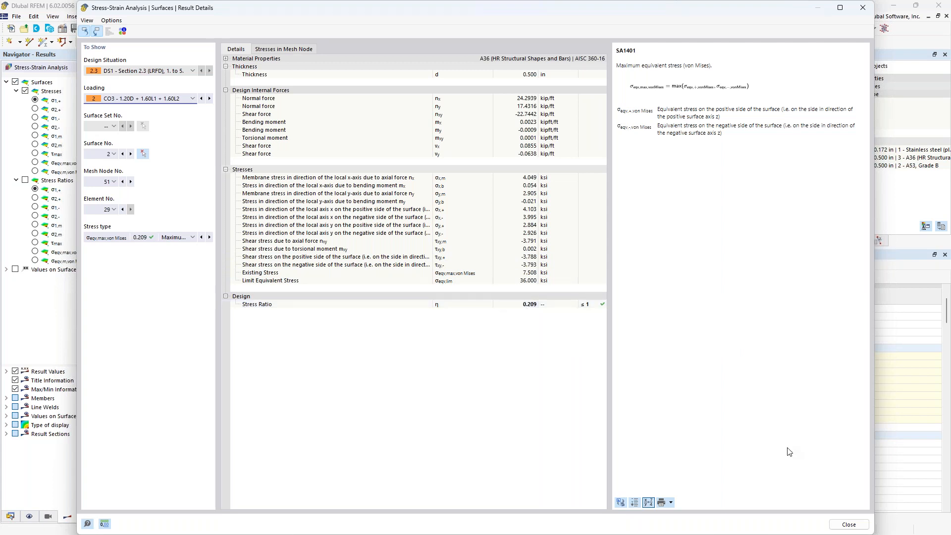
left_click(845, 526)
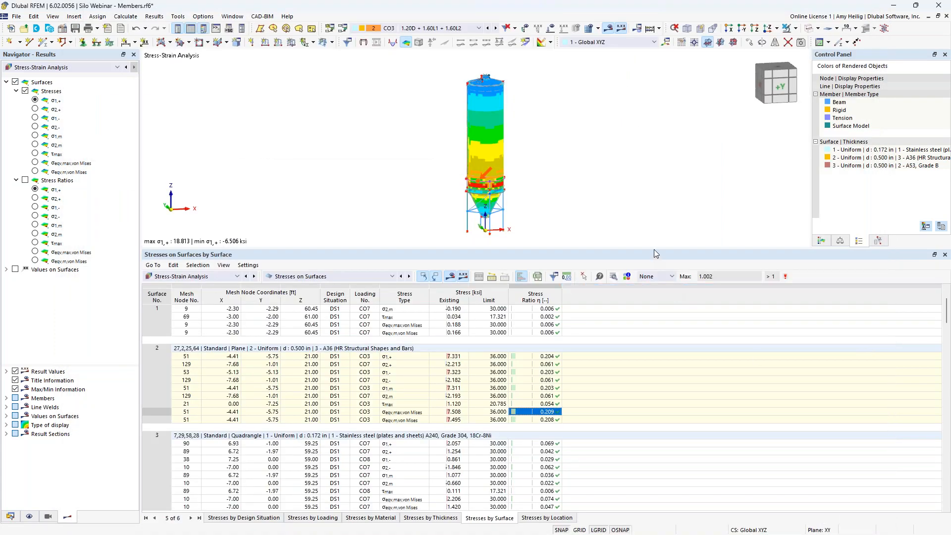
Select the silo's four vertical legs together and open their member properties for editing
left_click_drag(654, 248, 654, 358)
scroll(494, 276, "up", 4)
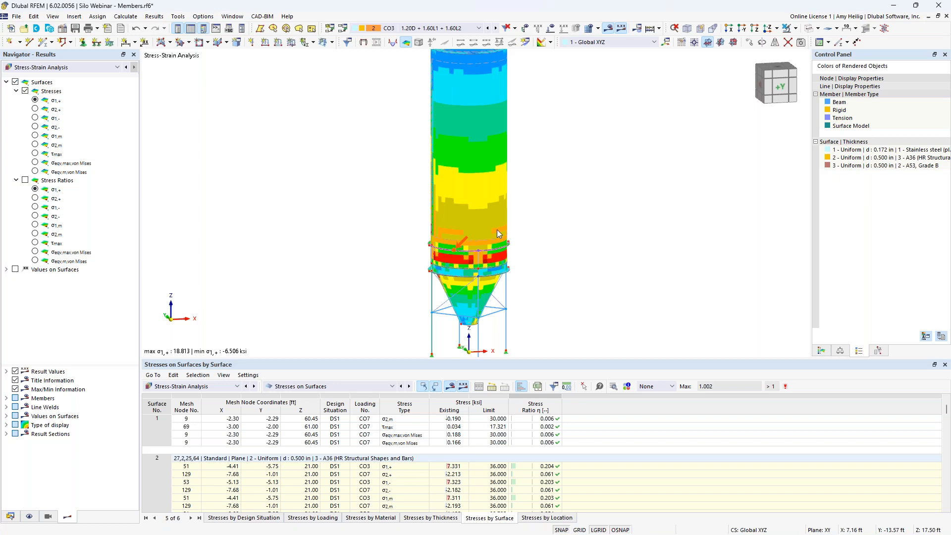
middle_click_drag(540, 273, 531, 215)
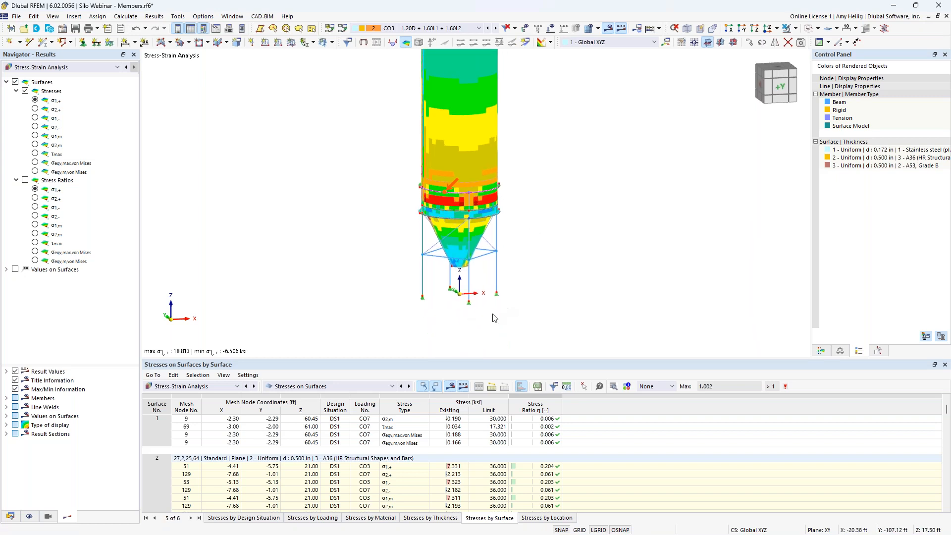
scroll(498, 316, "up", 5)
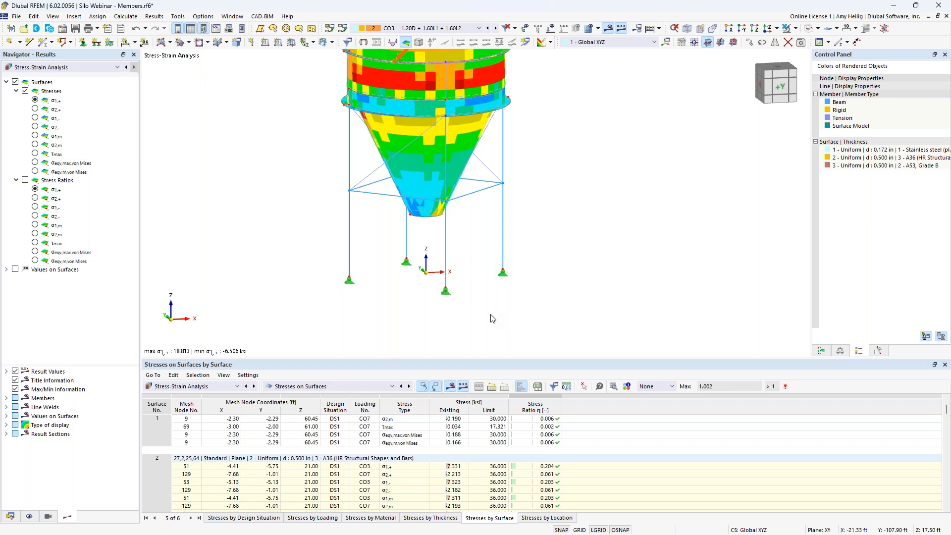
mouse_move(539, 258)
left_mouse_down()
mouse_move(387, 246)
mouse_move(537, 244)
left_mouse_up()
left_click_drag(392, 241, 326, 233)
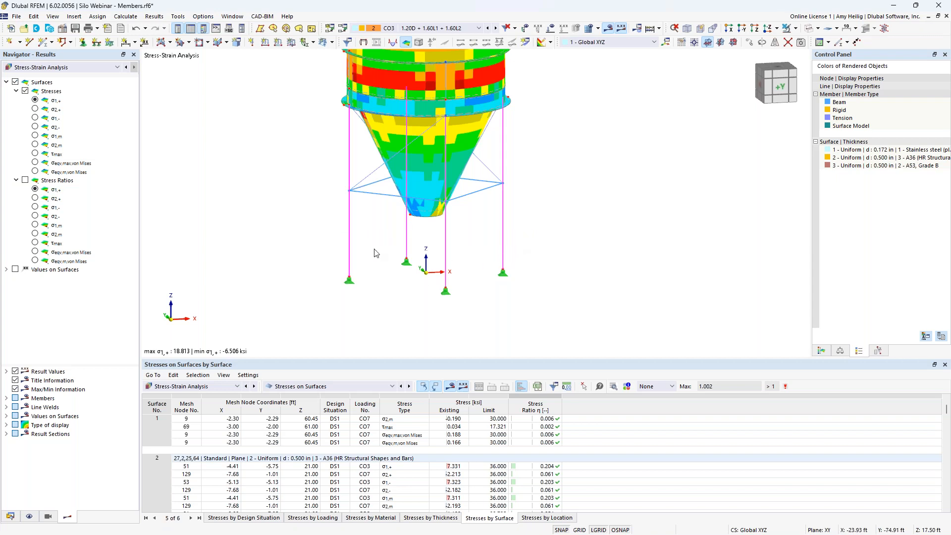
double_click(502, 250)
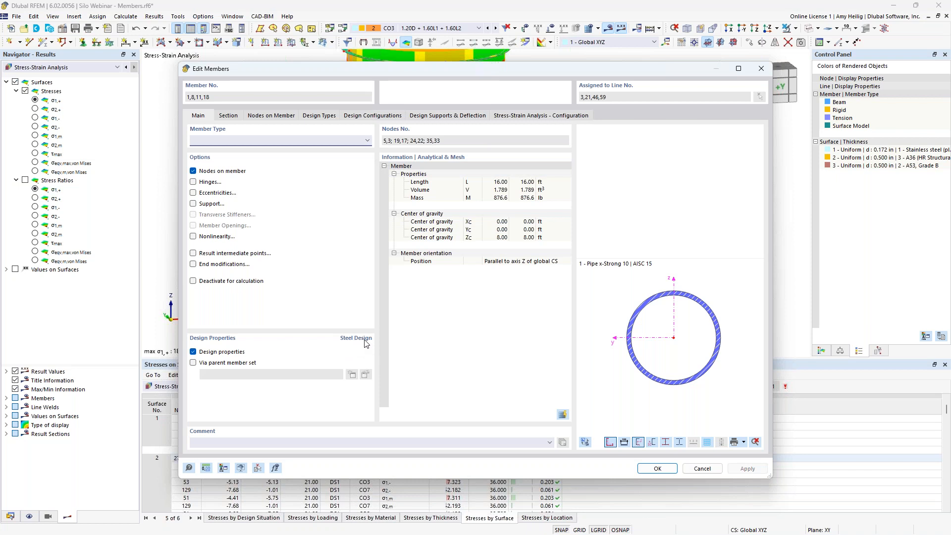
Create Steel Design effective lengths for the vertical legs, excluding torsional and lateral-torsional buckling from the determination
left_click(329, 117)
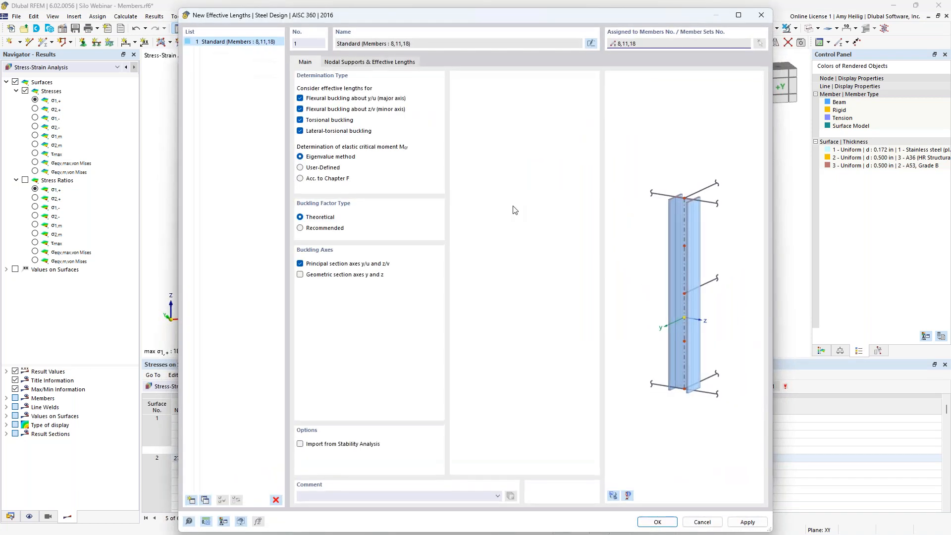
left_click(613, 495)
left_click(300, 120)
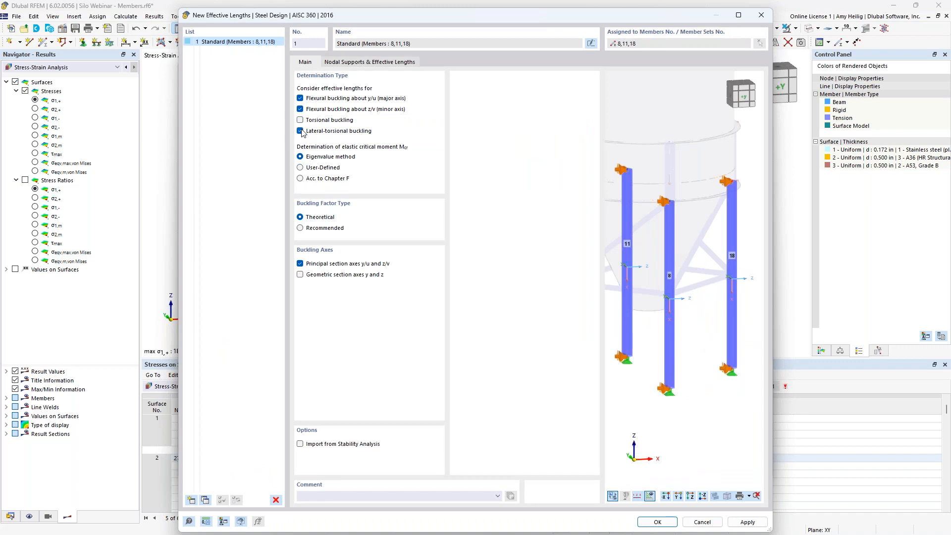
left_click(300, 132)
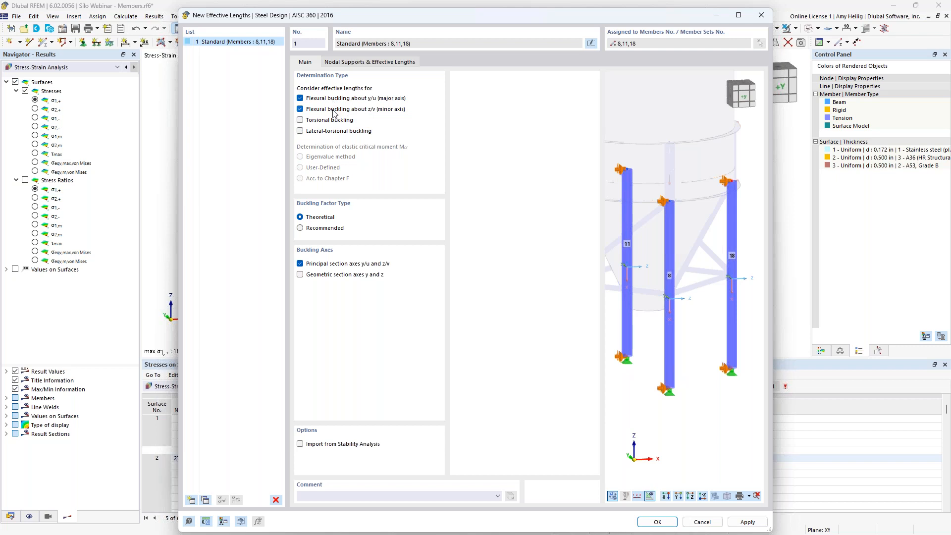
Add an intermediate nodal support fixed in z/v and y/u to the legs' effective lengths, and accept the member changes
left_click(353, 64)
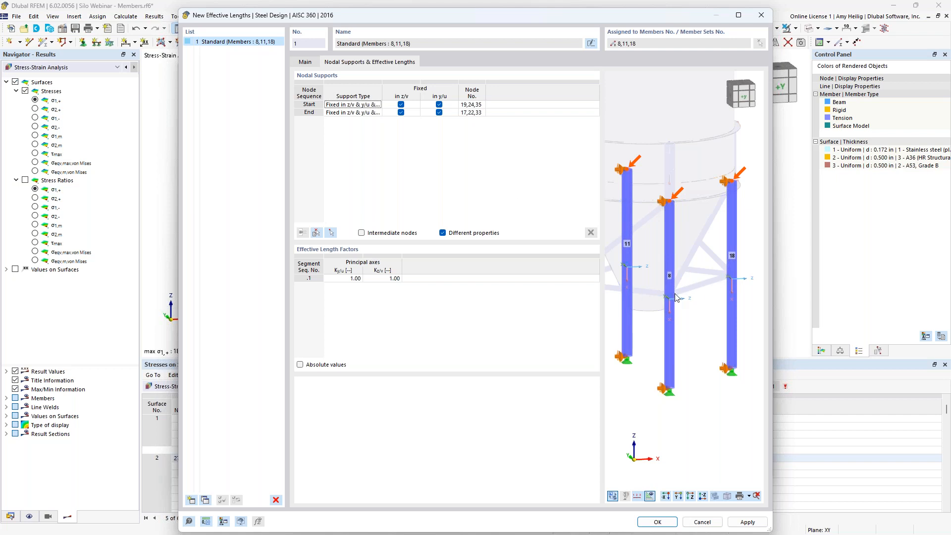
scroll(677, 298, "up", 2)
scroll(685, 306, "down", 2)
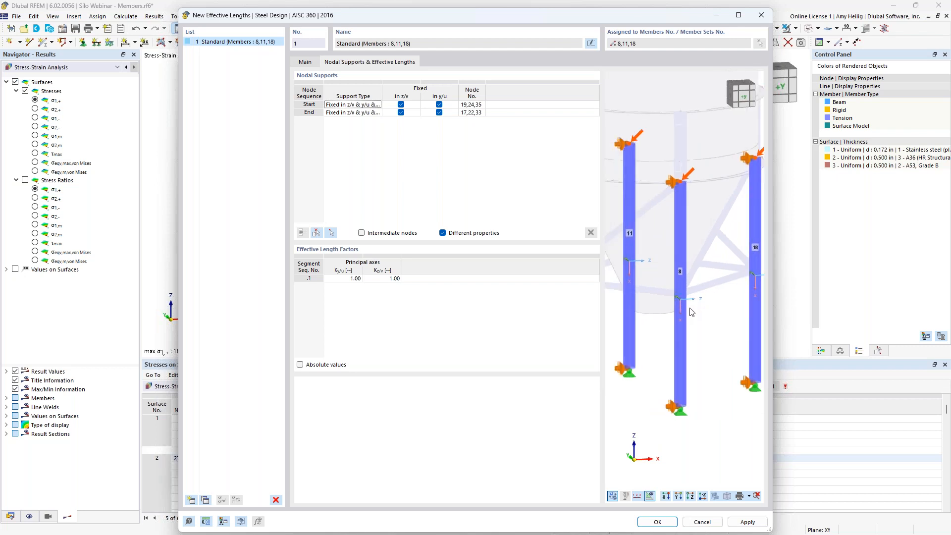
middle_click_drag(692, 312, 666, 315)
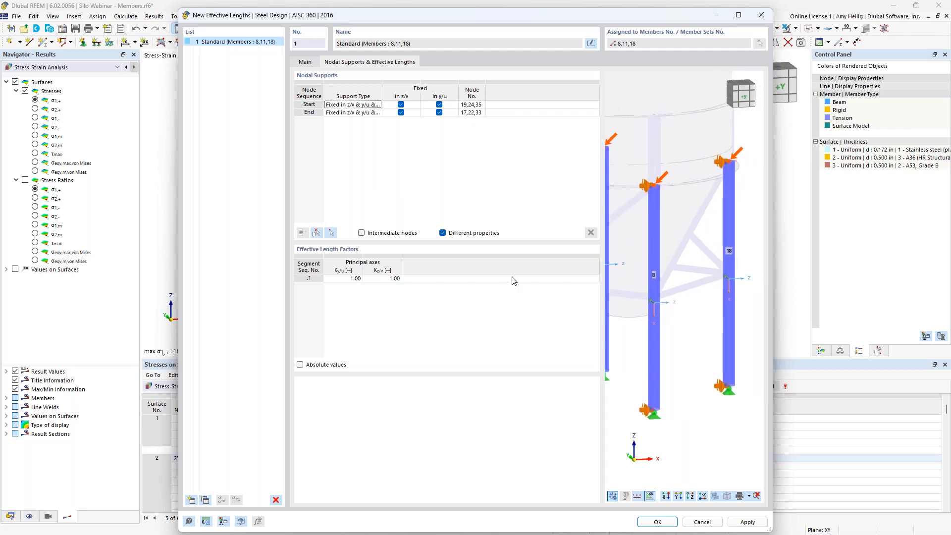
left_click(362, 233)
left_click(302, 232)
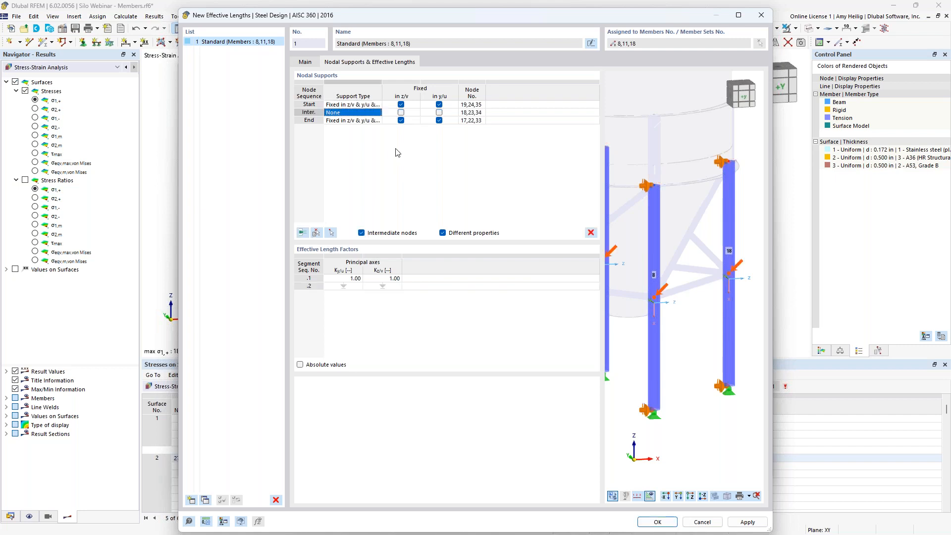
left_click(401, 113)
left_click(439, 112)
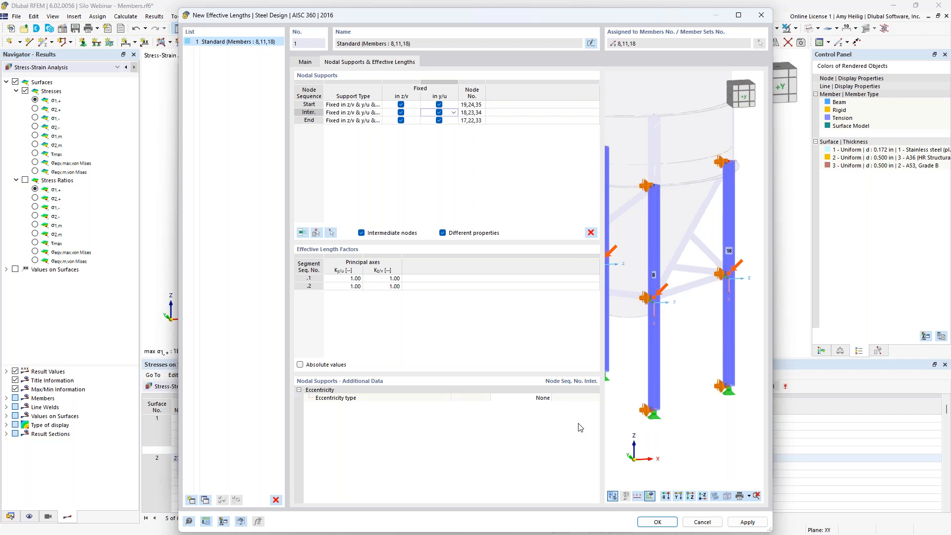
left_click(657, 522)
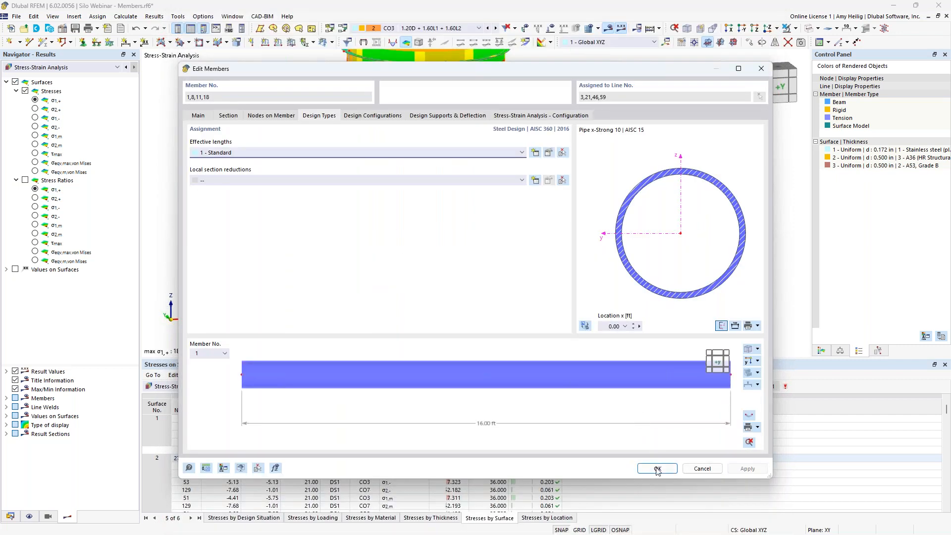
left_click(657, 470)
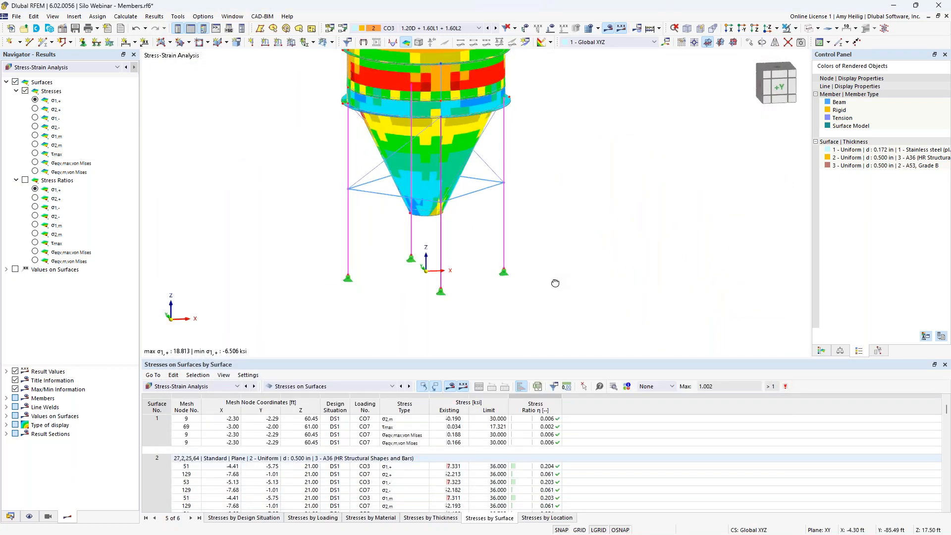
In the Steel Design input data, assign Strength limit state (LRFD) to design situation DS1
left_click(207, 386)
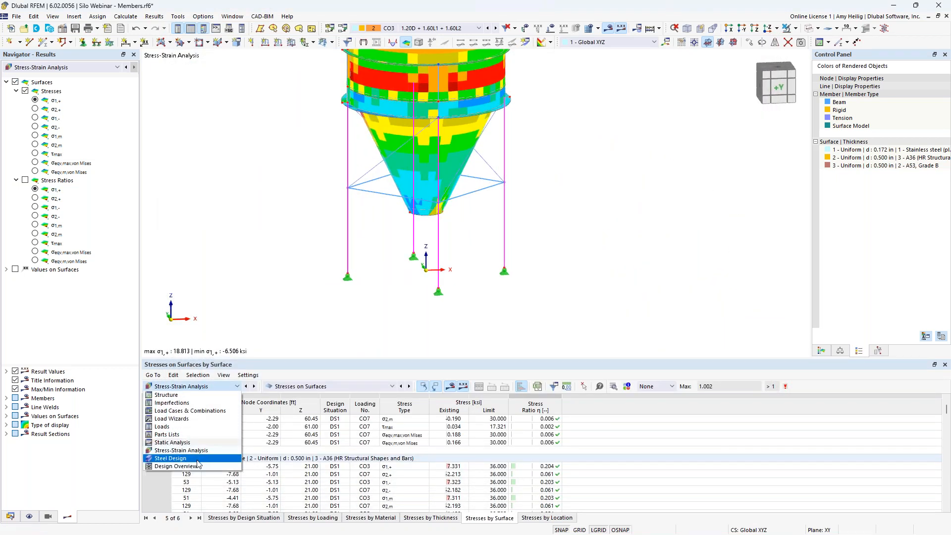
left_click(197, 462)
left_click(228, 517)
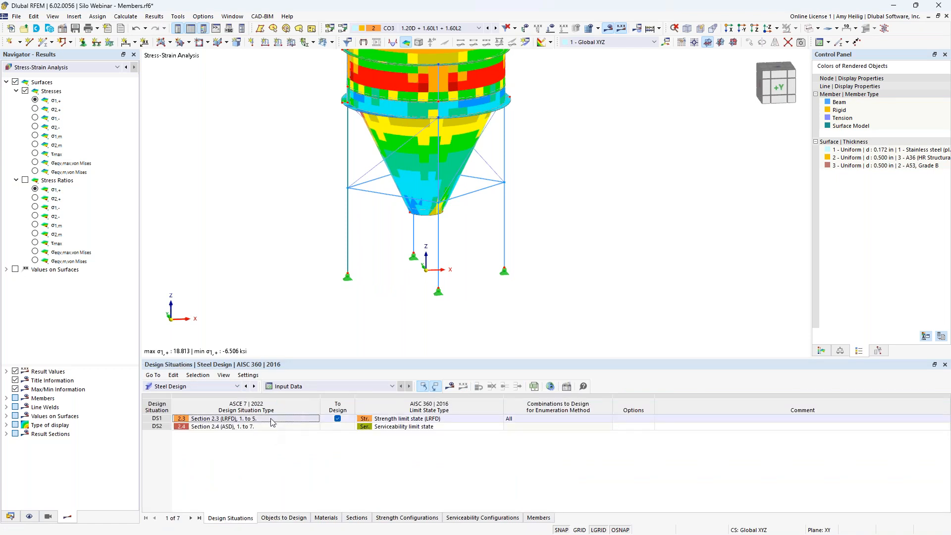
left_click(429, 419)
left_click(499, 419)
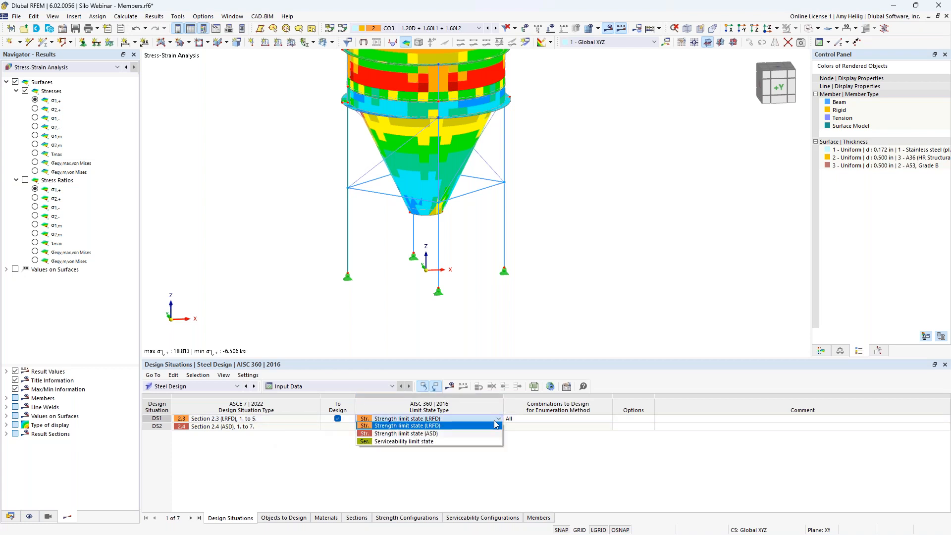
left_click(457, 427)
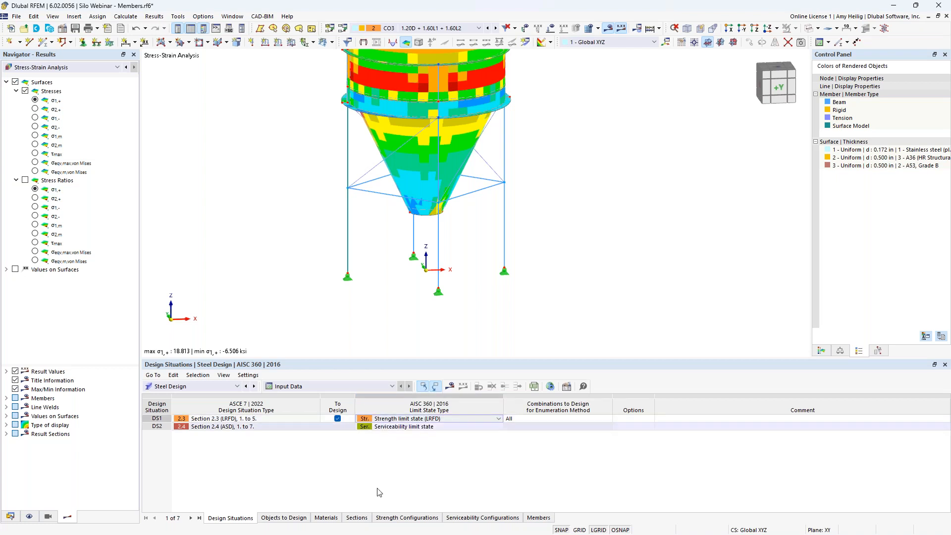
Restrict the steel design objects to the four vertical leg members 1, 8, 11 and 18 instead of all members
left_click(295, 518)
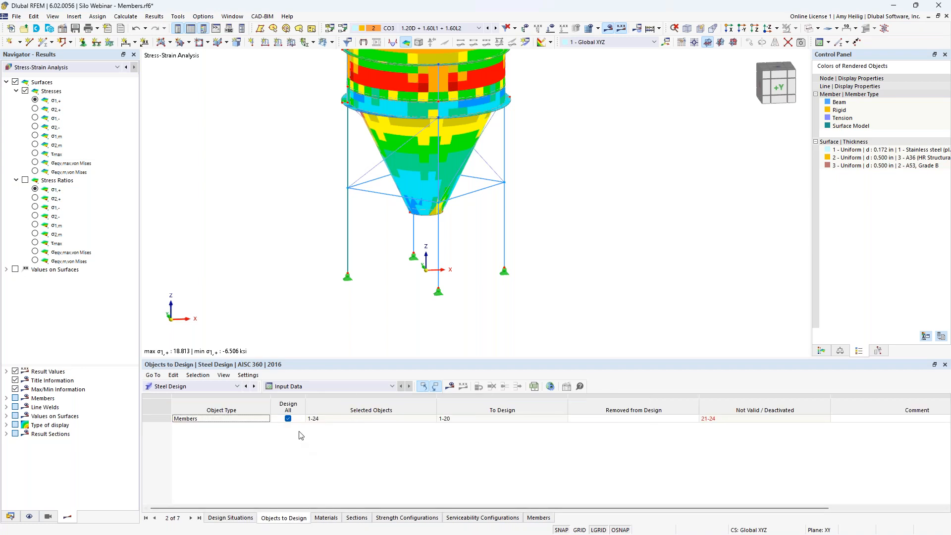
left_click(288, 419)
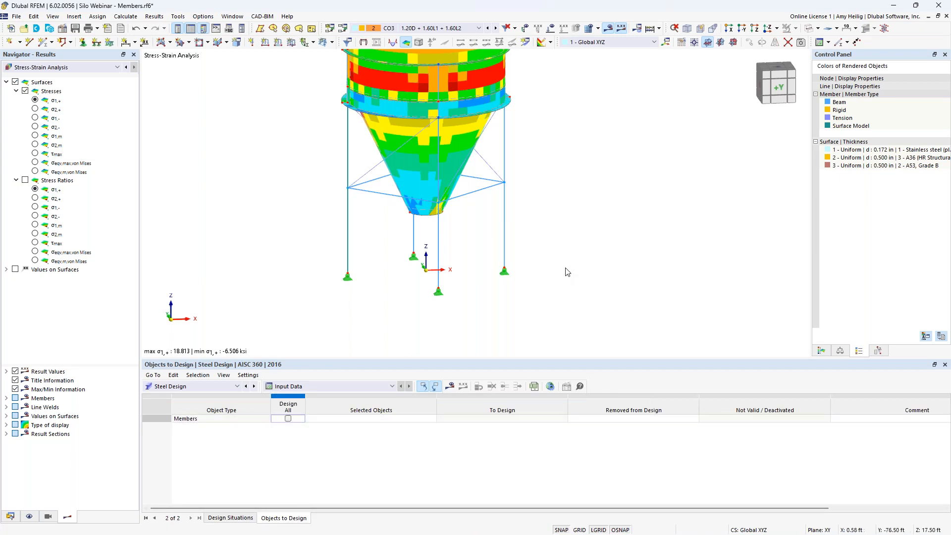
mouse_move(559, 250)
left_mouse_down()
mouse_move(387, 244)
mouse_move(554, 253)
left_mouse_up()
left_click(409, 419)
left_click(431, 420)
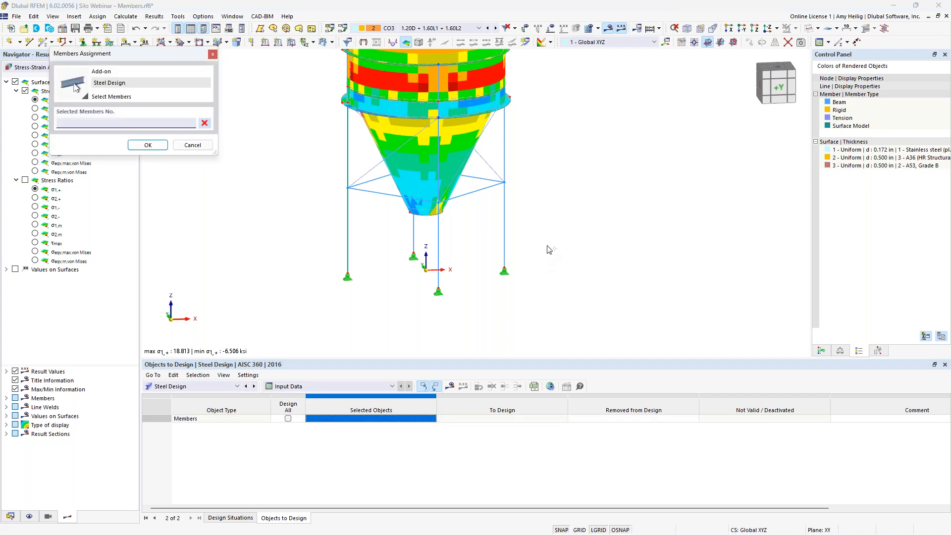
left_click_drag(542, 240, 344, 232)
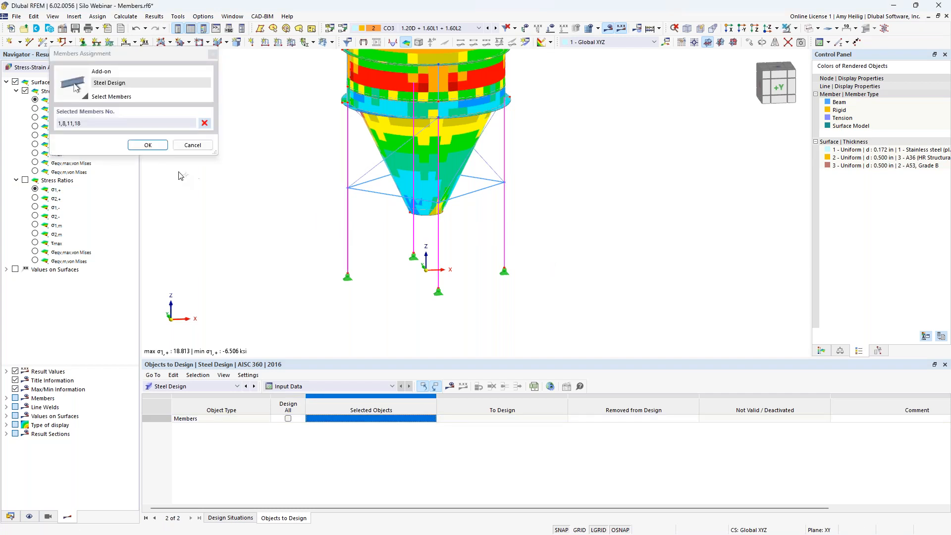
left_click(148, 145)
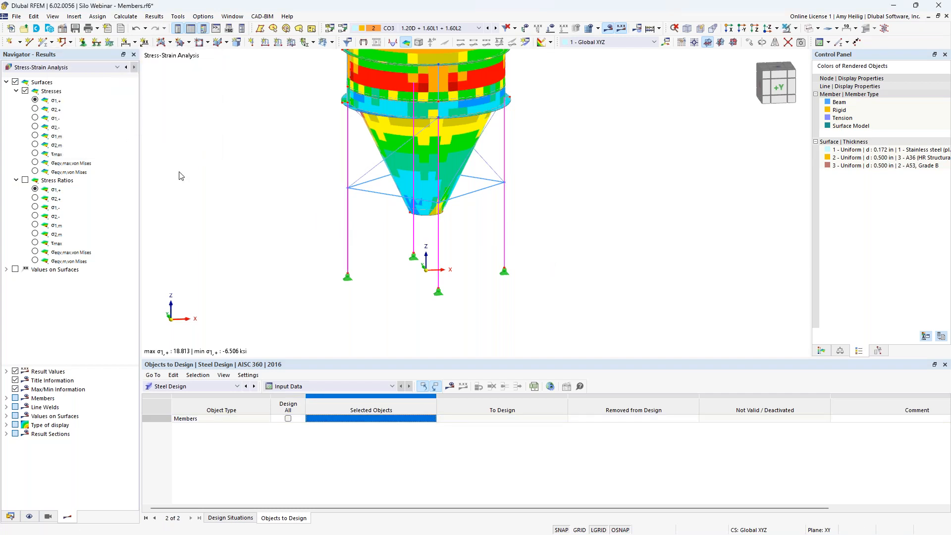
Run the Steel Design calculation and list the design ratios on members by member in an enlarged table
left_click(450, 387)
left_click(516, 314)
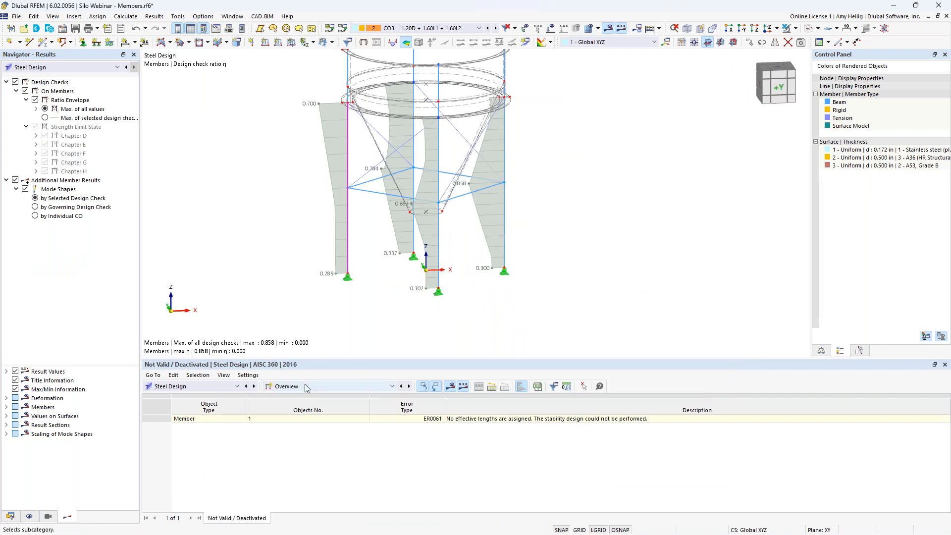
left_click(305, 386)
left_click(307, 411)
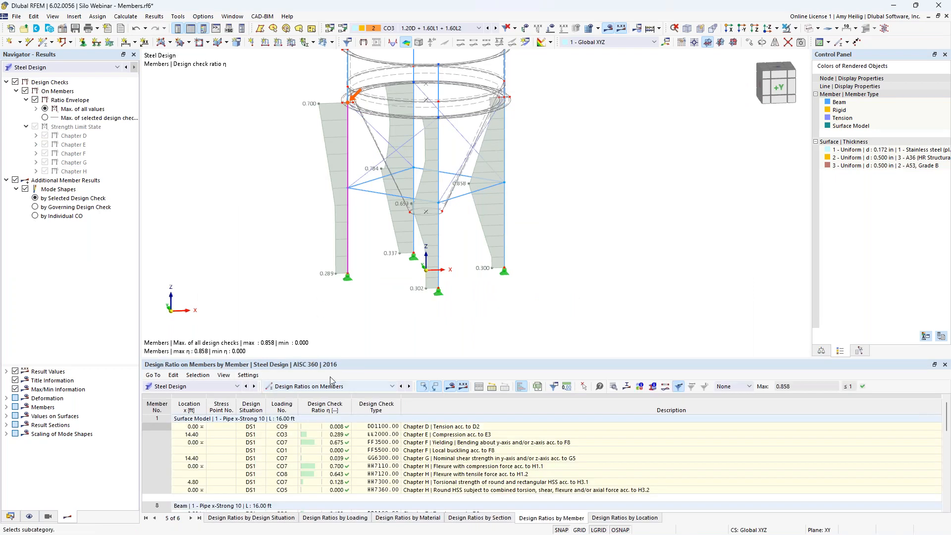
left_click_drag(346, 358, 347, 266)
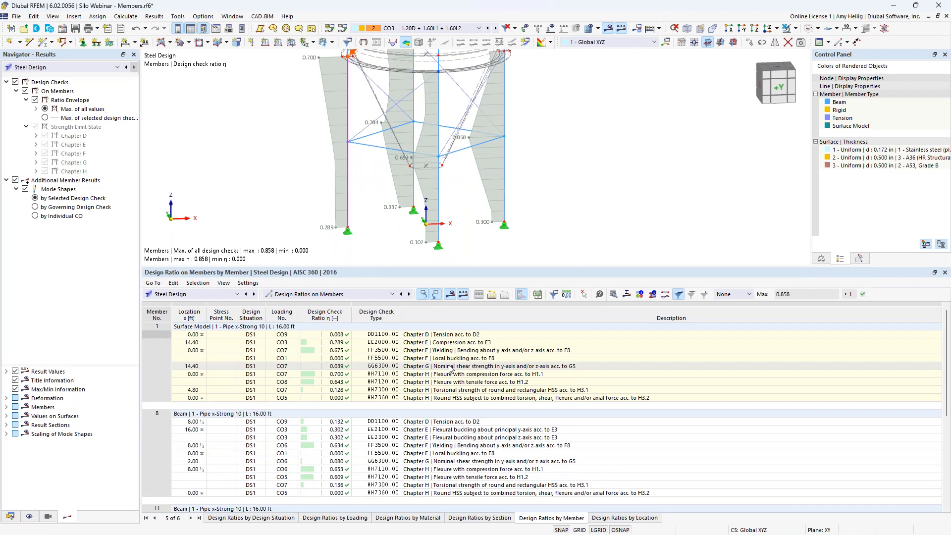
Examine the Chapter F yielding check details of member 8 and its list of available design checks
scroll(451, 369, "down", 1)
left_click(464, 430)
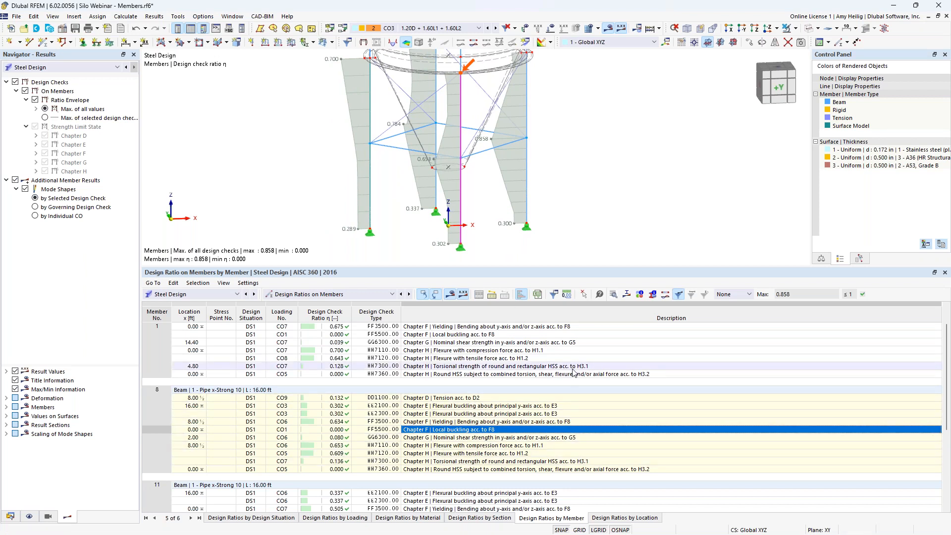
left_click(574, 421)
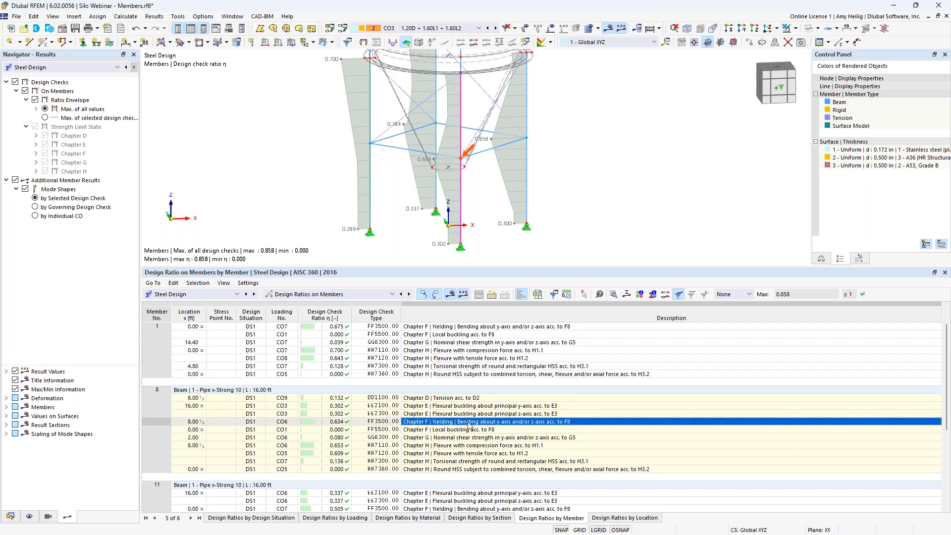
left_click(615, 294)
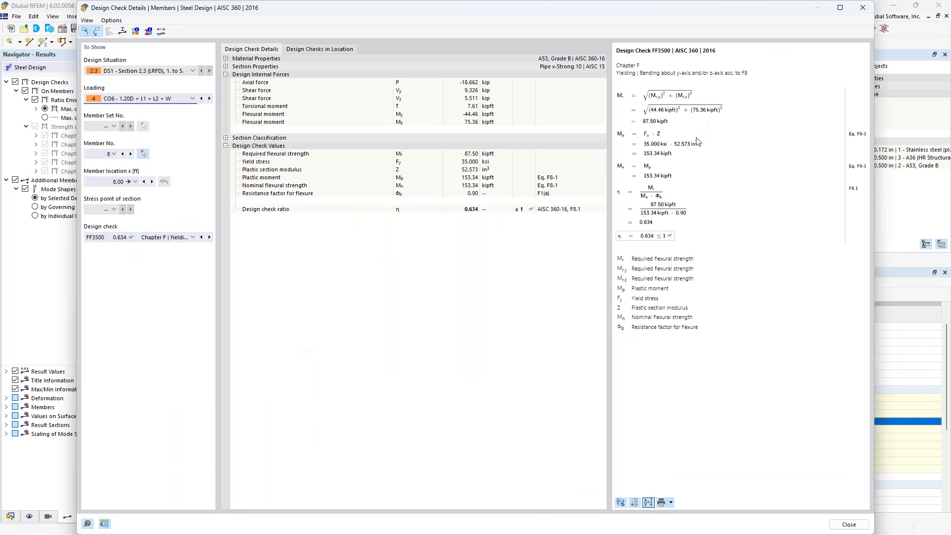
scroll(697, 141, "up", 4, "ctrl")
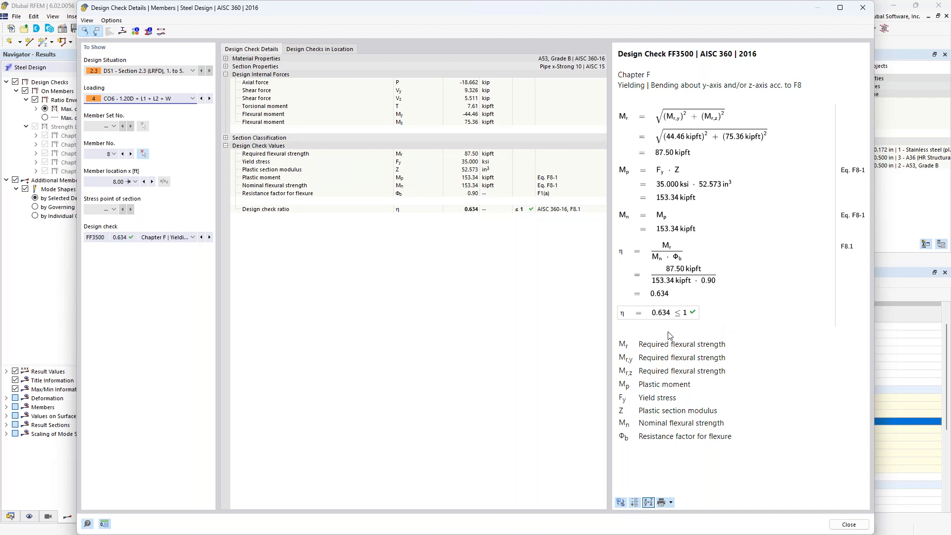
left_click(191, 240)
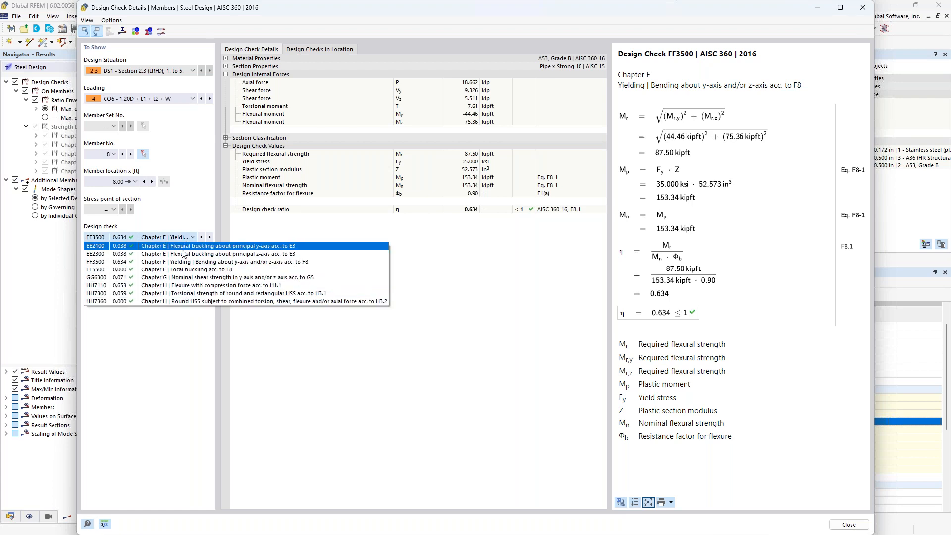
left_click(172, 352)
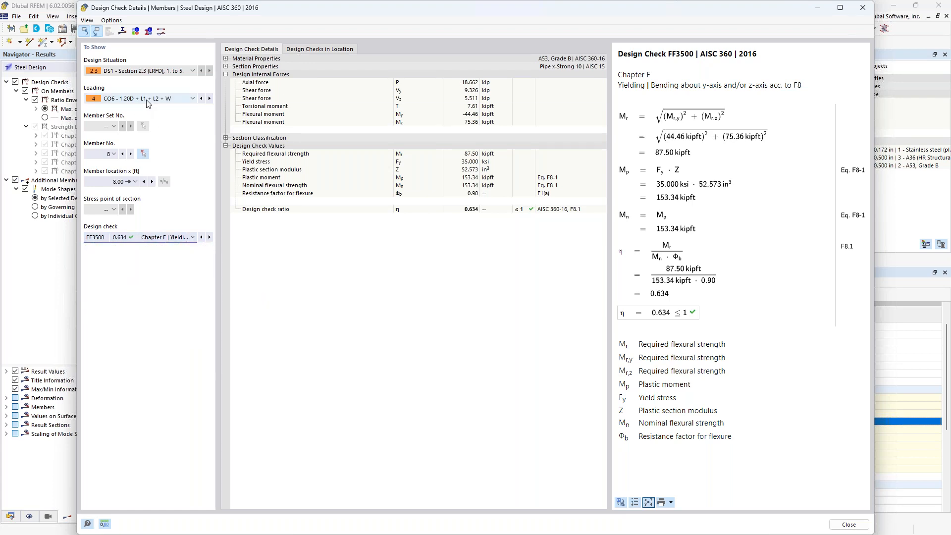
left_click(863, 8)
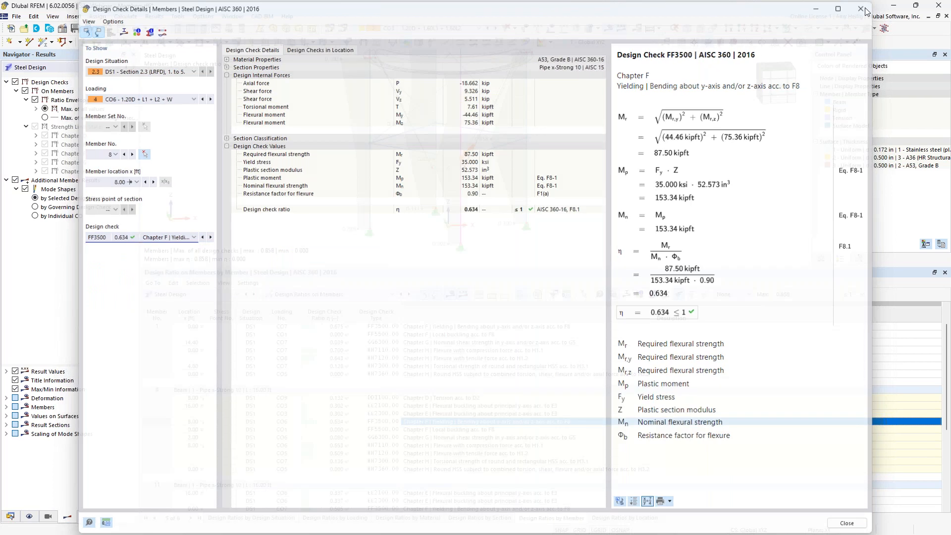
left_click_drag(526, 269, 518, 356)
middle_click_drag(590, 167, 595, 234)
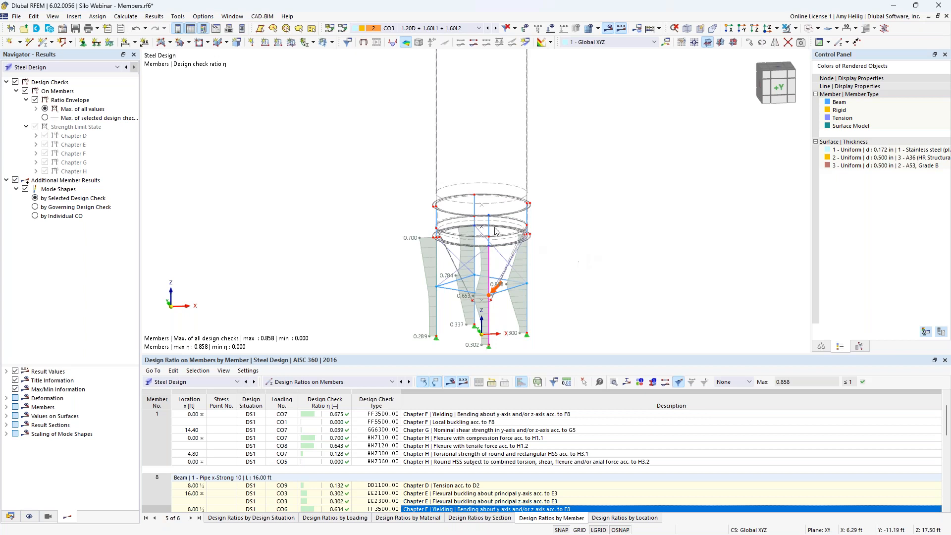
Enable critical load calculation for load combination CO3 and set the ST2 stability settings to 10 lowest eigenvalues
left_click(343, 28)
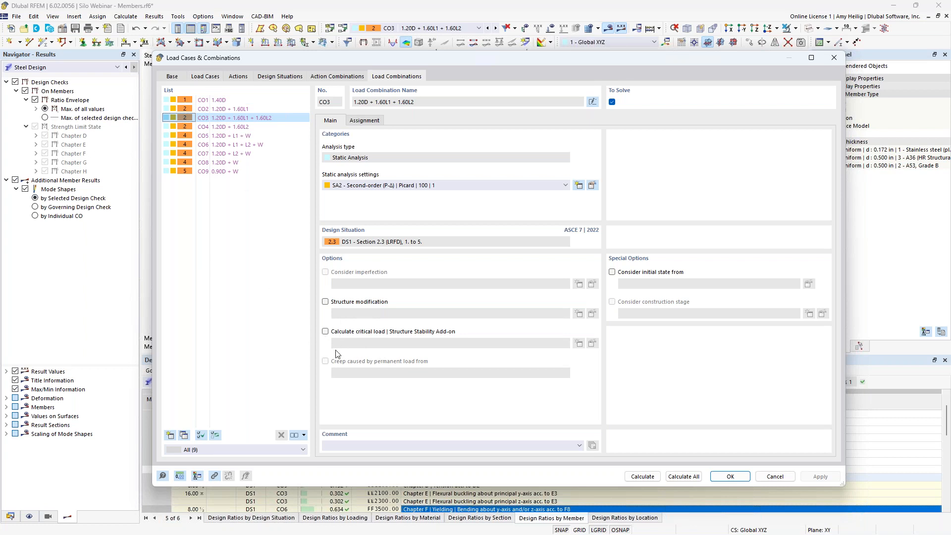
left_click(325, 331)
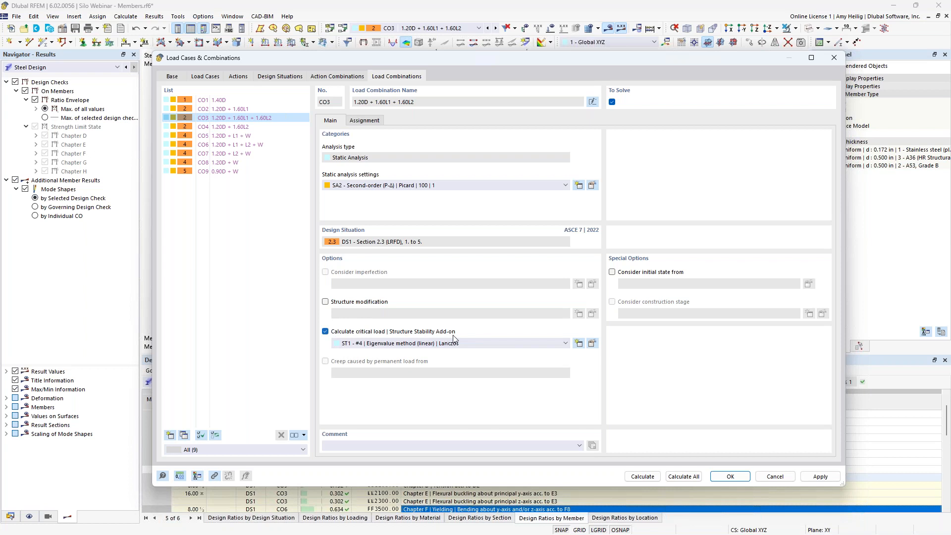
left_click(592, 344)
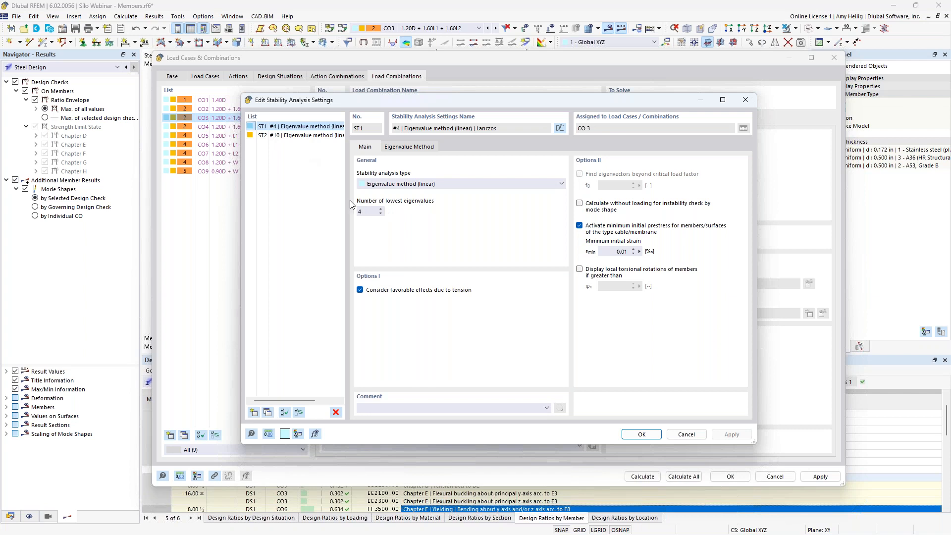
left_click(320, 135)
left_click_drag(369, 214, 353, 212)
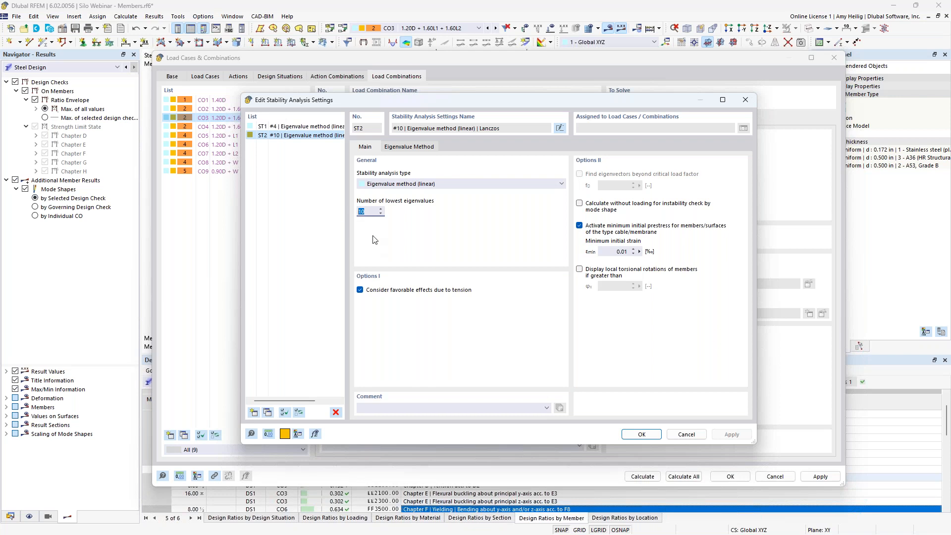
type("10")
left_click(654, 436)
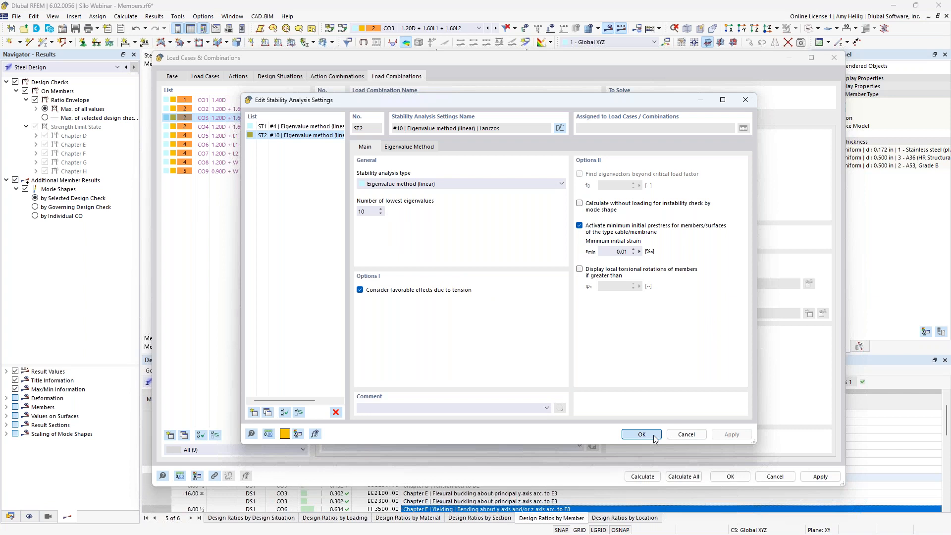
Assign the ST2 stability settings with 10 eigenvalues to load combination CO3 and calculate it
left_click(458, 343)
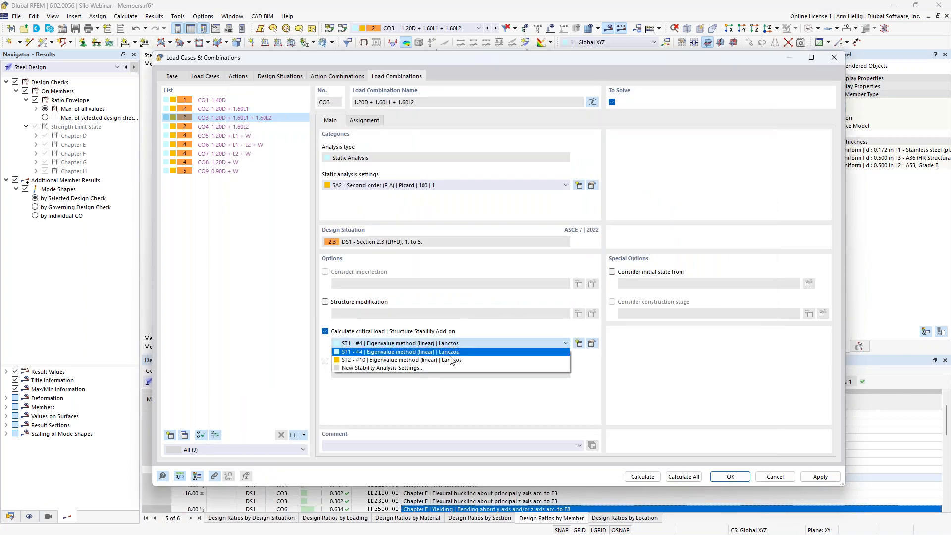
left_click(451, 360)
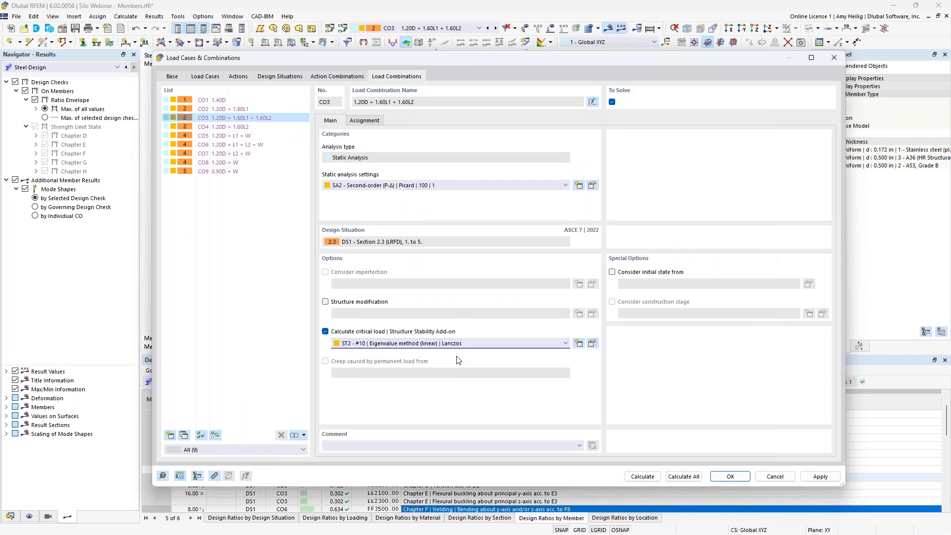
left_click(642, 477)
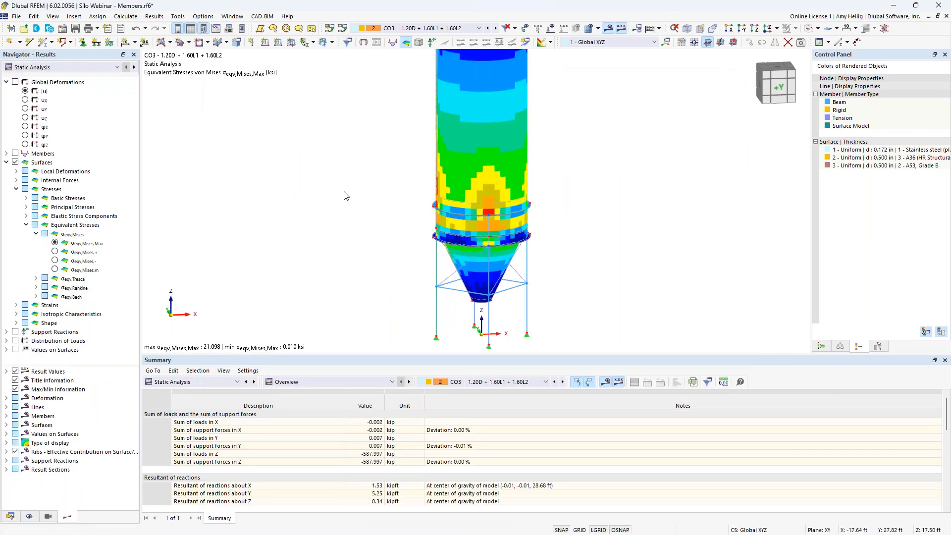
Show the Stability Analysis results for CO3 with the full silo in view and the mode shape color scale
left_click(78, 66)
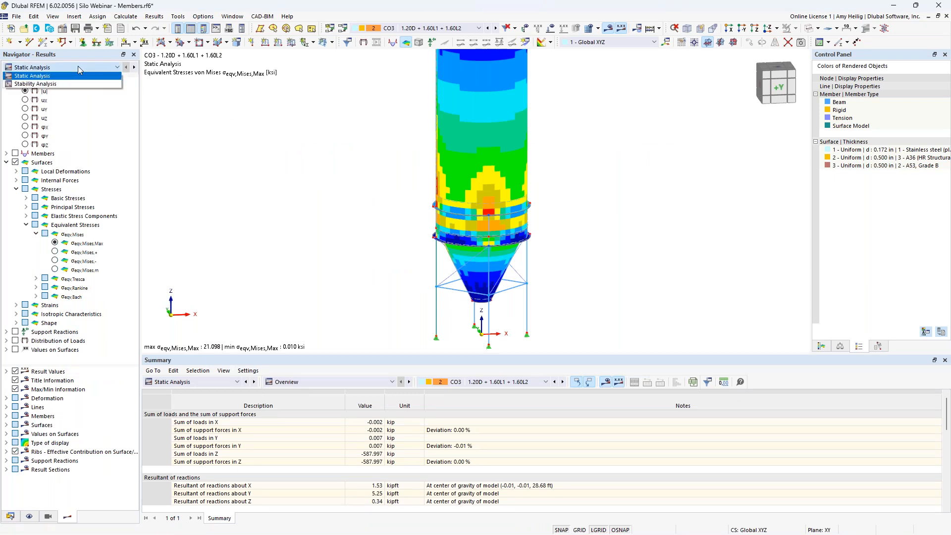
left_click(43, 84)
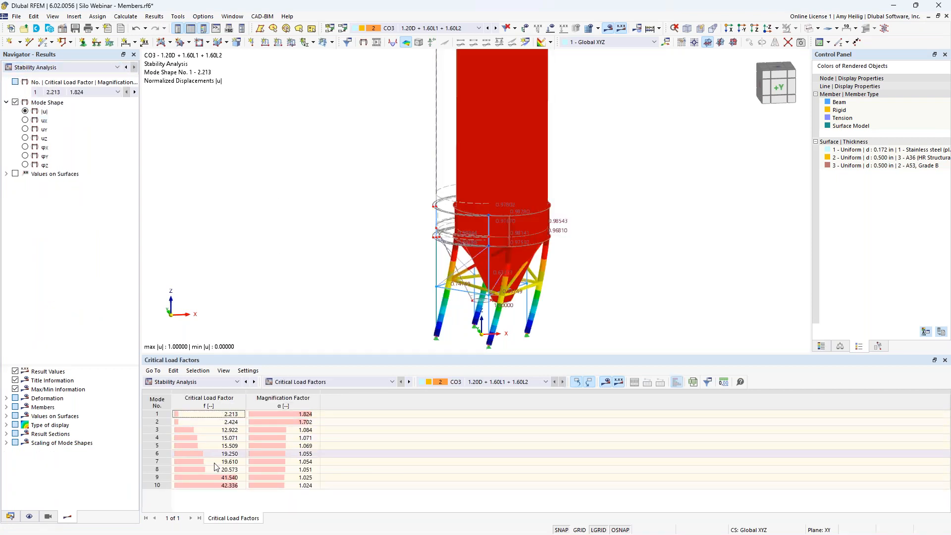
scroll(375, 287, "down", 2)
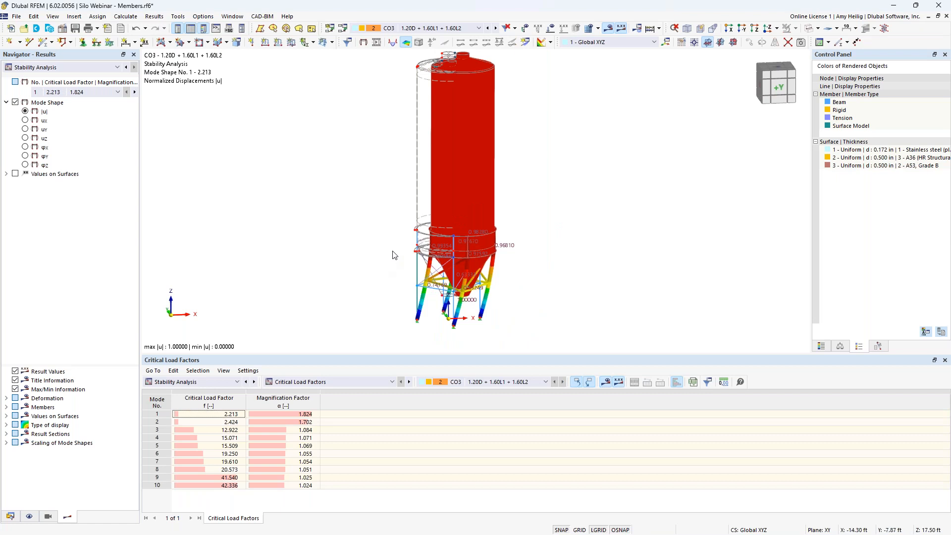
left_click(820, 347)
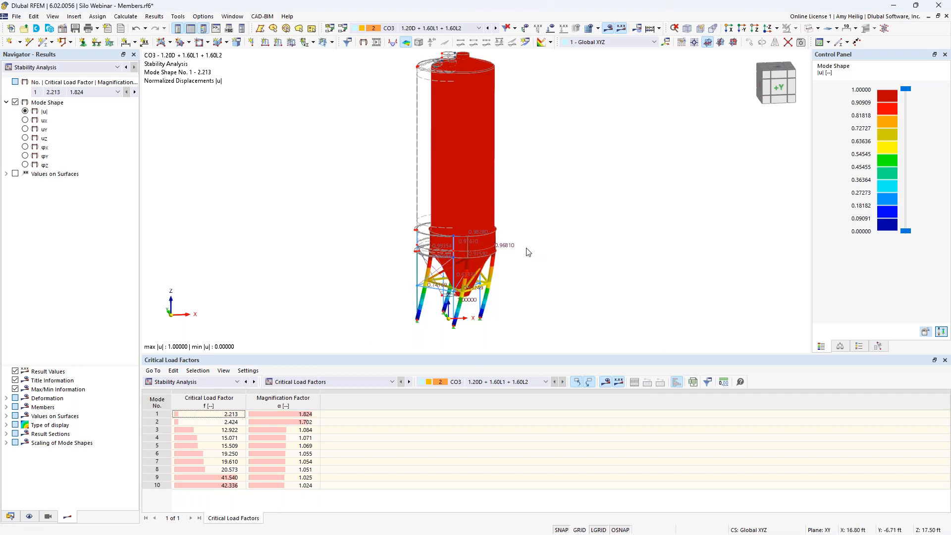
Display mode shapes 1 through 5 in succession and examine the deformed silo and its legs from different sides
left_click(197, 415)
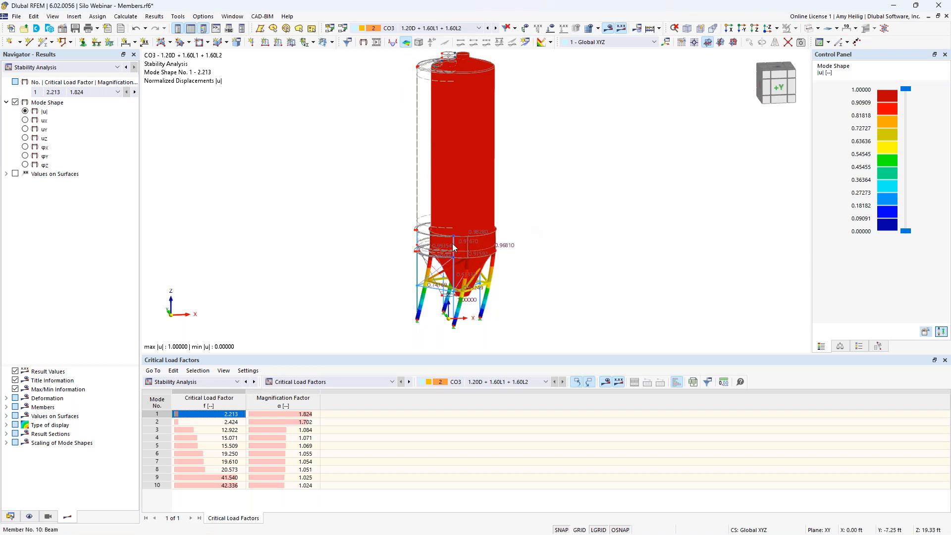
left_click(233, 423)
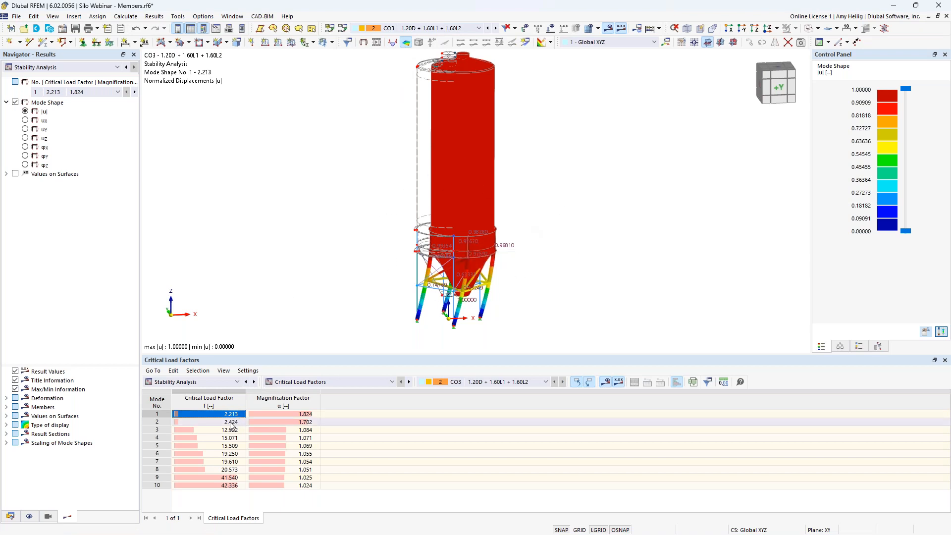
middle_click_drag(558, 280, 449, 284, "ctrl")
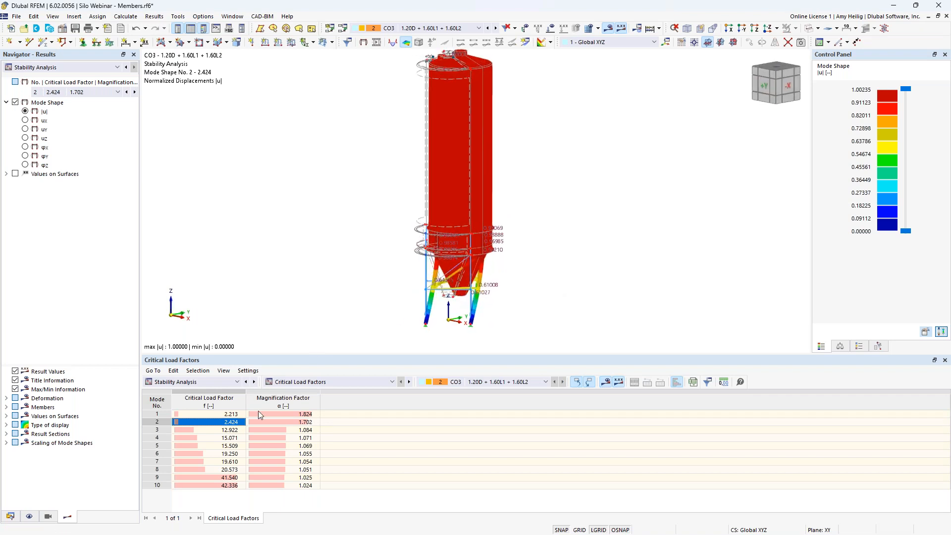
left_click(230, 431)
middle_click_drag(361, 227, 466, 286, "ctrl")
scroll(465, 286, "up", 3)
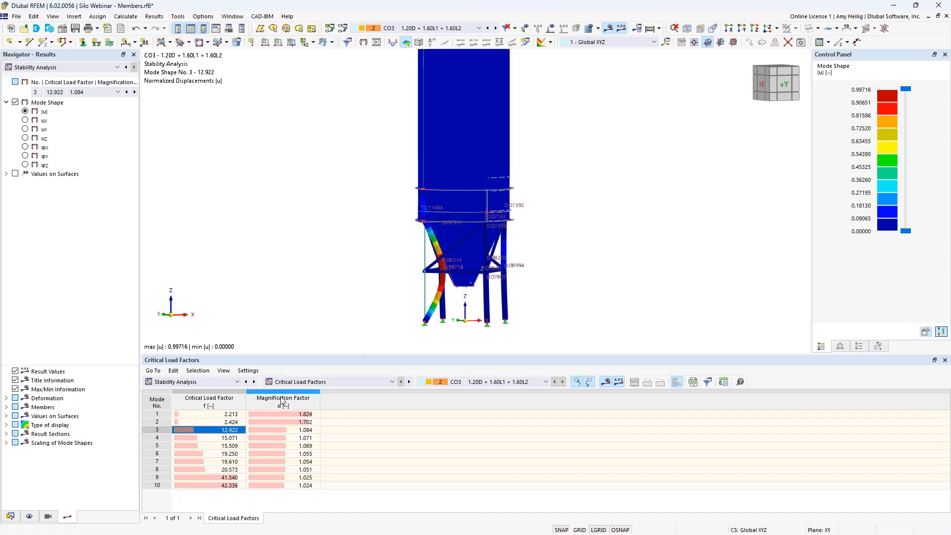
left_click(230, 438)
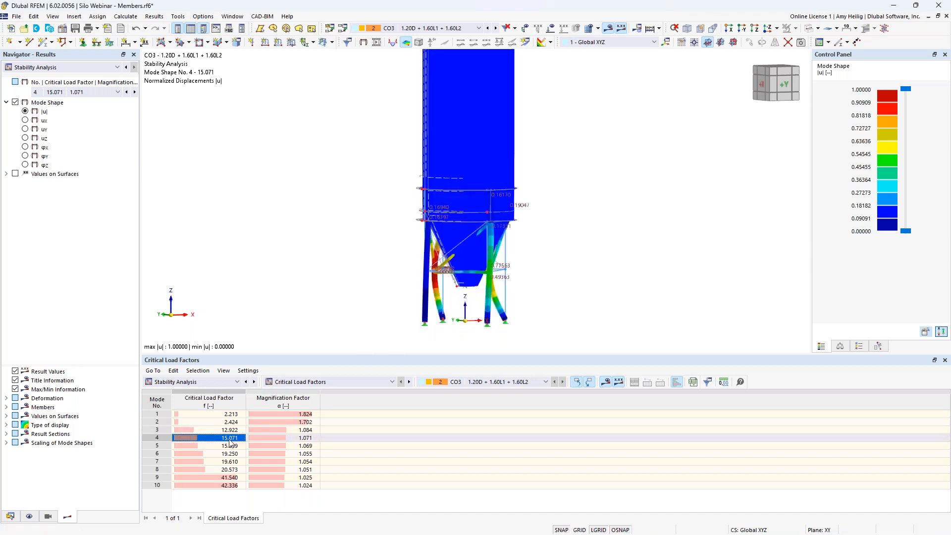
left_click(231, 448)
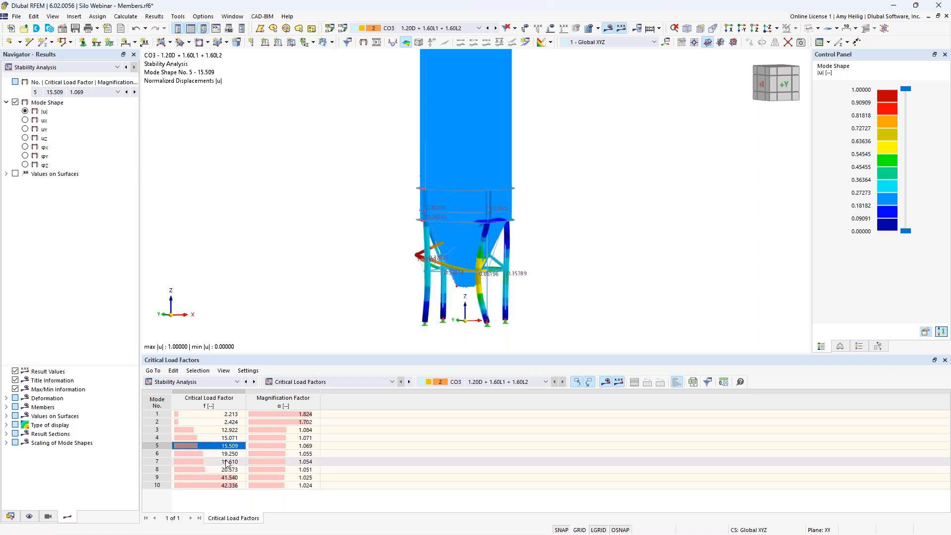
Display mode shape 9, focus on the silo wall near the ring stiffener, and set the mode shape display factor to 0.25
left_click(222, 477)
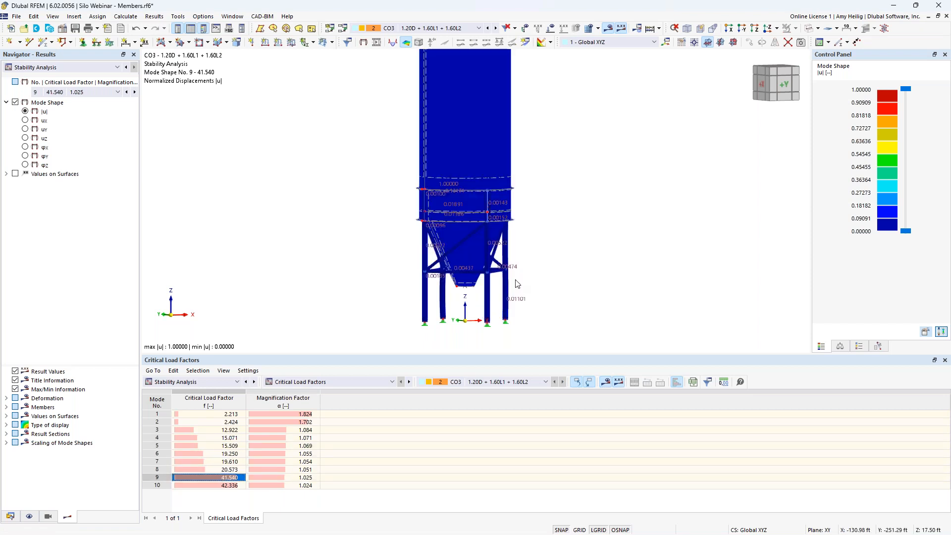
middle_click_drag(550, 242, 440, 245, "ctrl")
scroll(445, 240, "down", 1)
scroll(475, 201, "up", 6)
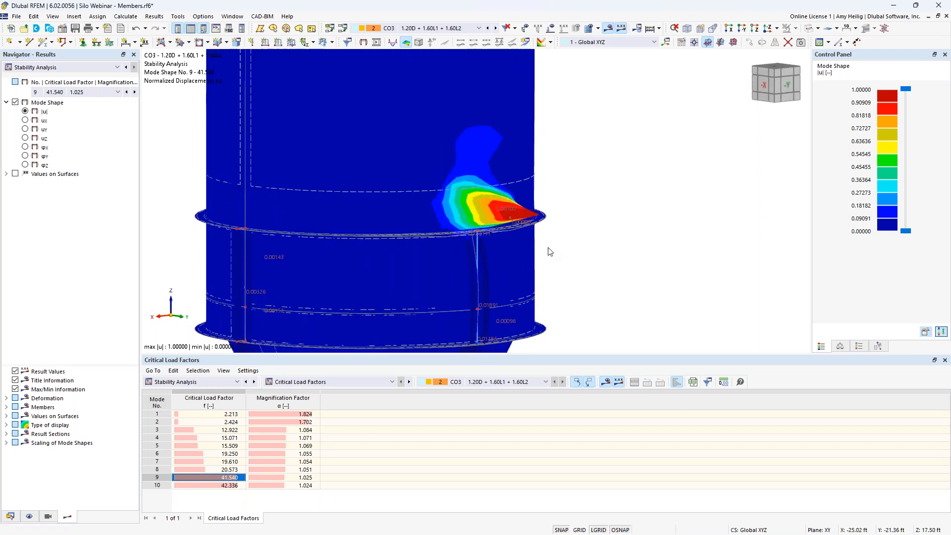
left_click(840, 346)
left_click(931, 93)
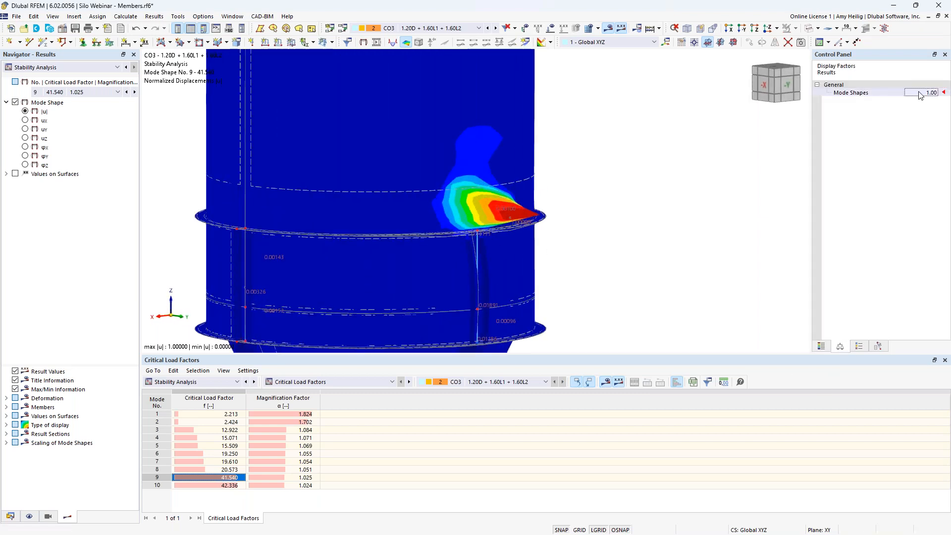
left_click(935, 94)
left_click(935, 95)
middle_click_drag(556, 248, 649, 249, "ctrl")
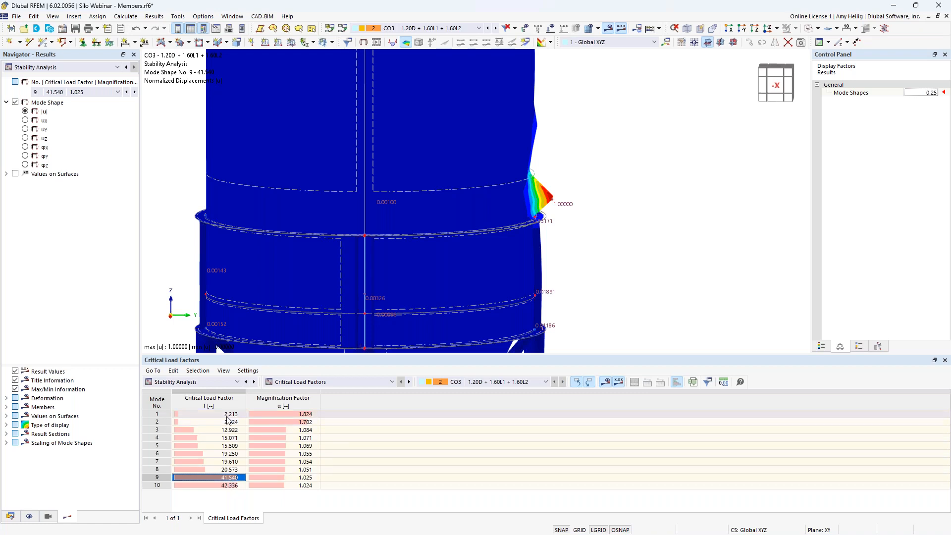
Examine the local wall deformation above the upper ring in mode shape 9 from several angles and distances
middle_click_drag(507, 299, 548, 208)
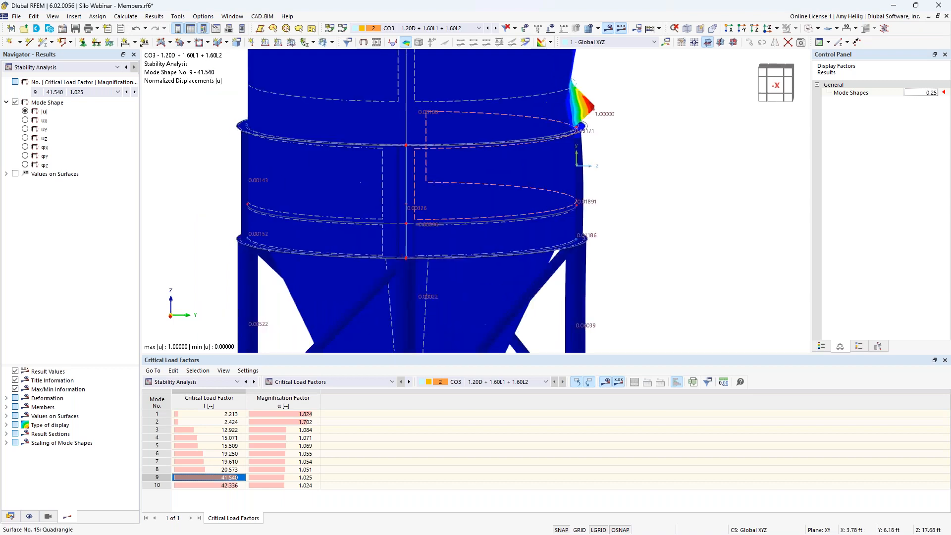
middle_click_drag(665, 146, 592, 246, "ctrl")
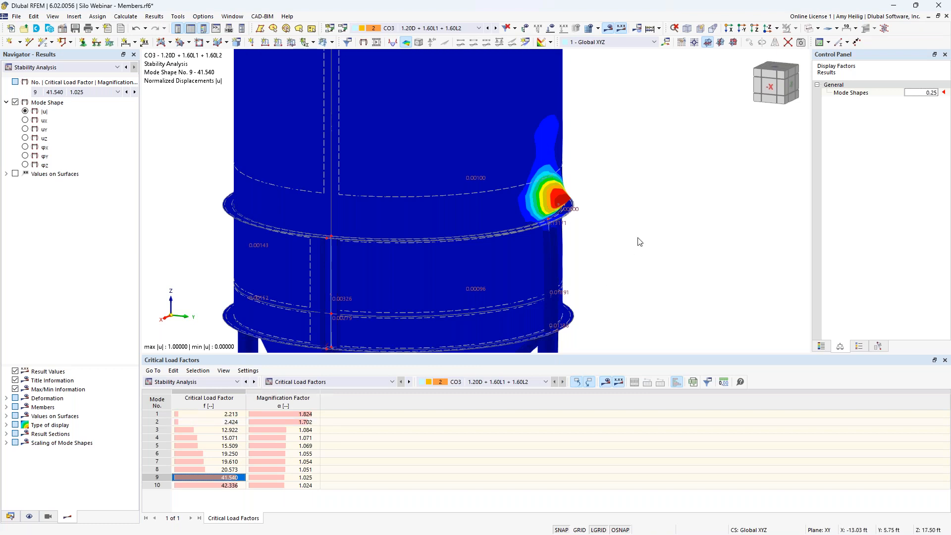
scroll(639, 242, "down", 1)
scroll(639, 241, "down", 3)
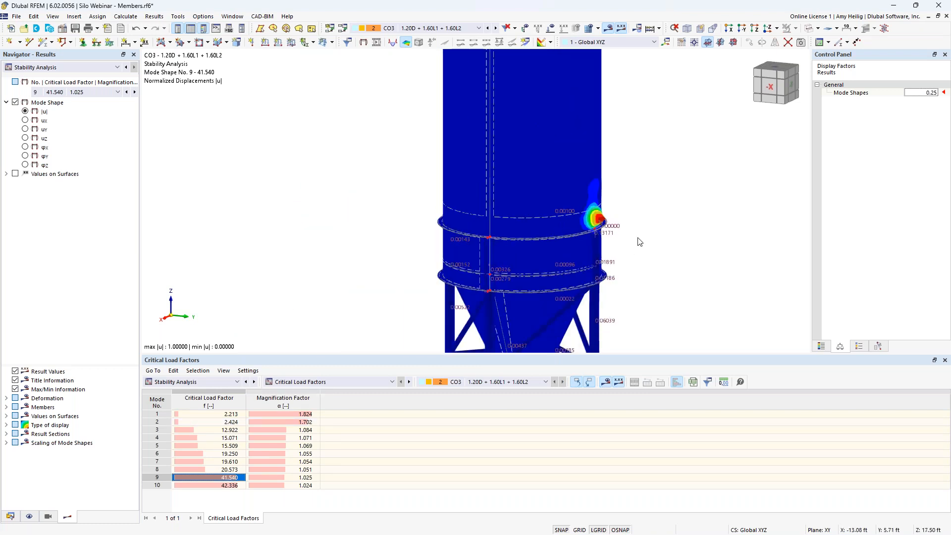
scroll(566, 204, "up", 4)
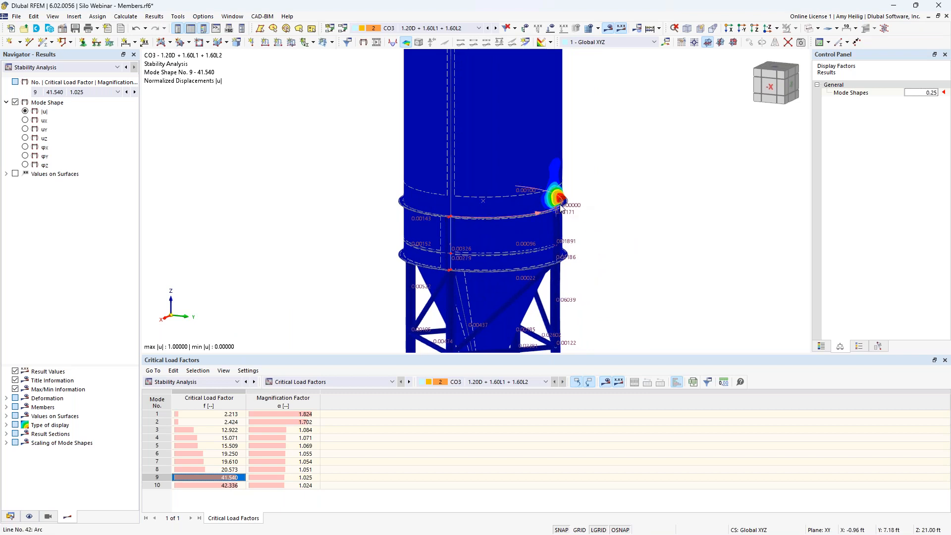
middle_click_drag(624, 249, 518, 284, "ctrl")
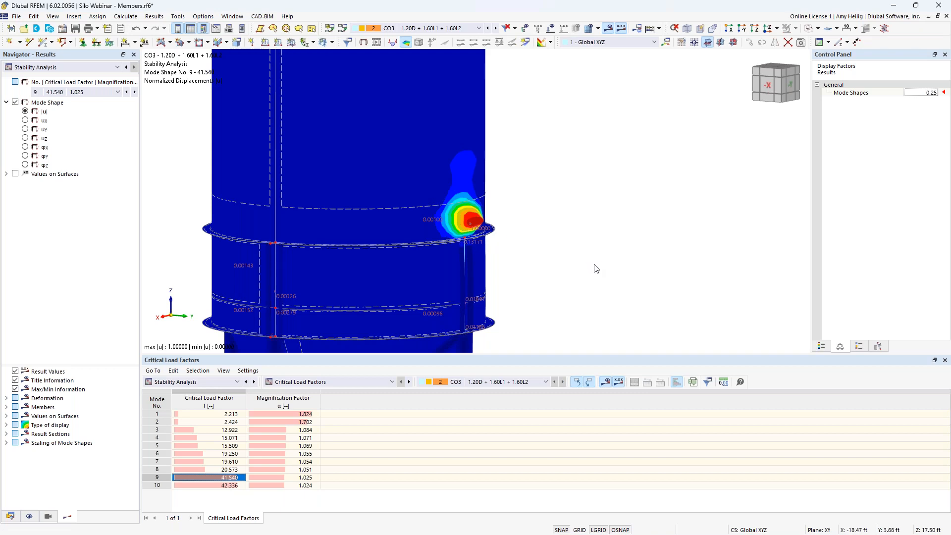
scroll(580, 224, "down", 5)
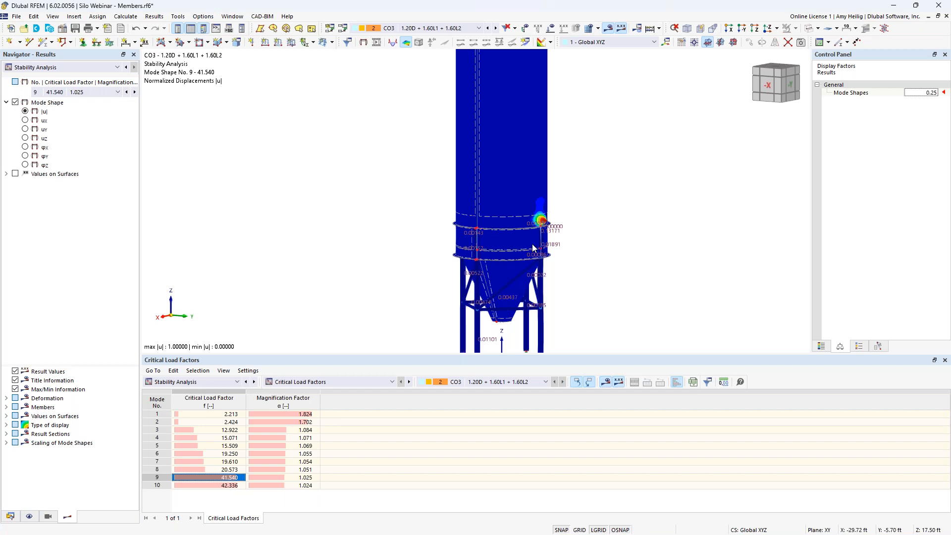
Switch to the running PowerPoint slide show of the steel silo design webinar
key("super+Tab")
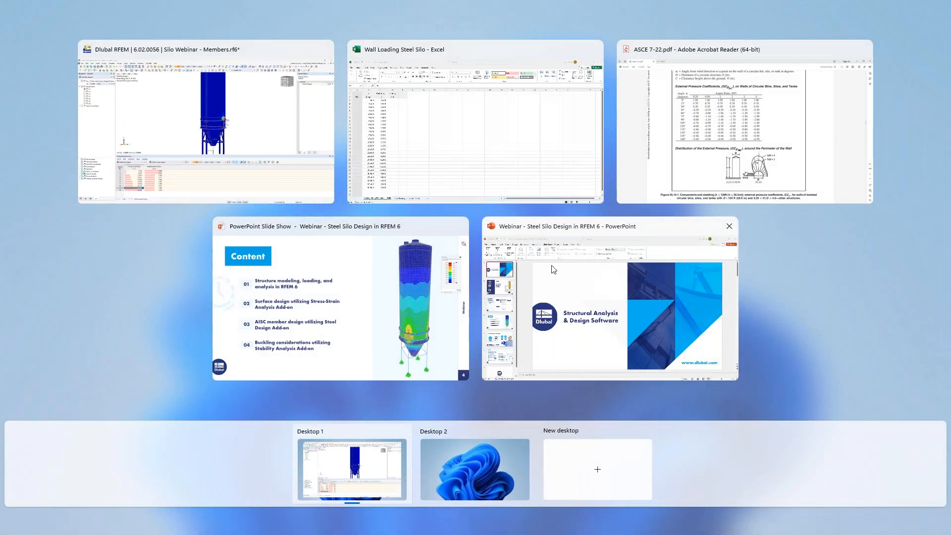
left_click(382, 293)
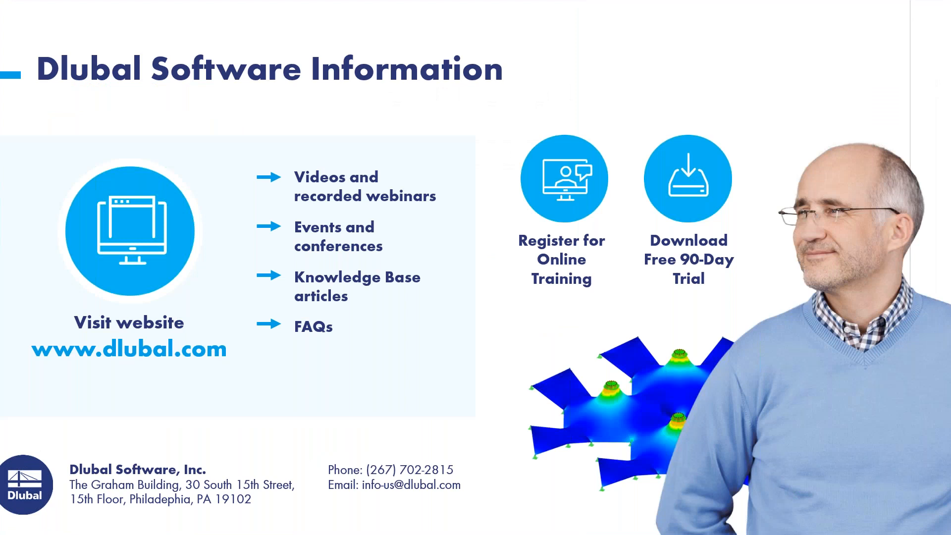